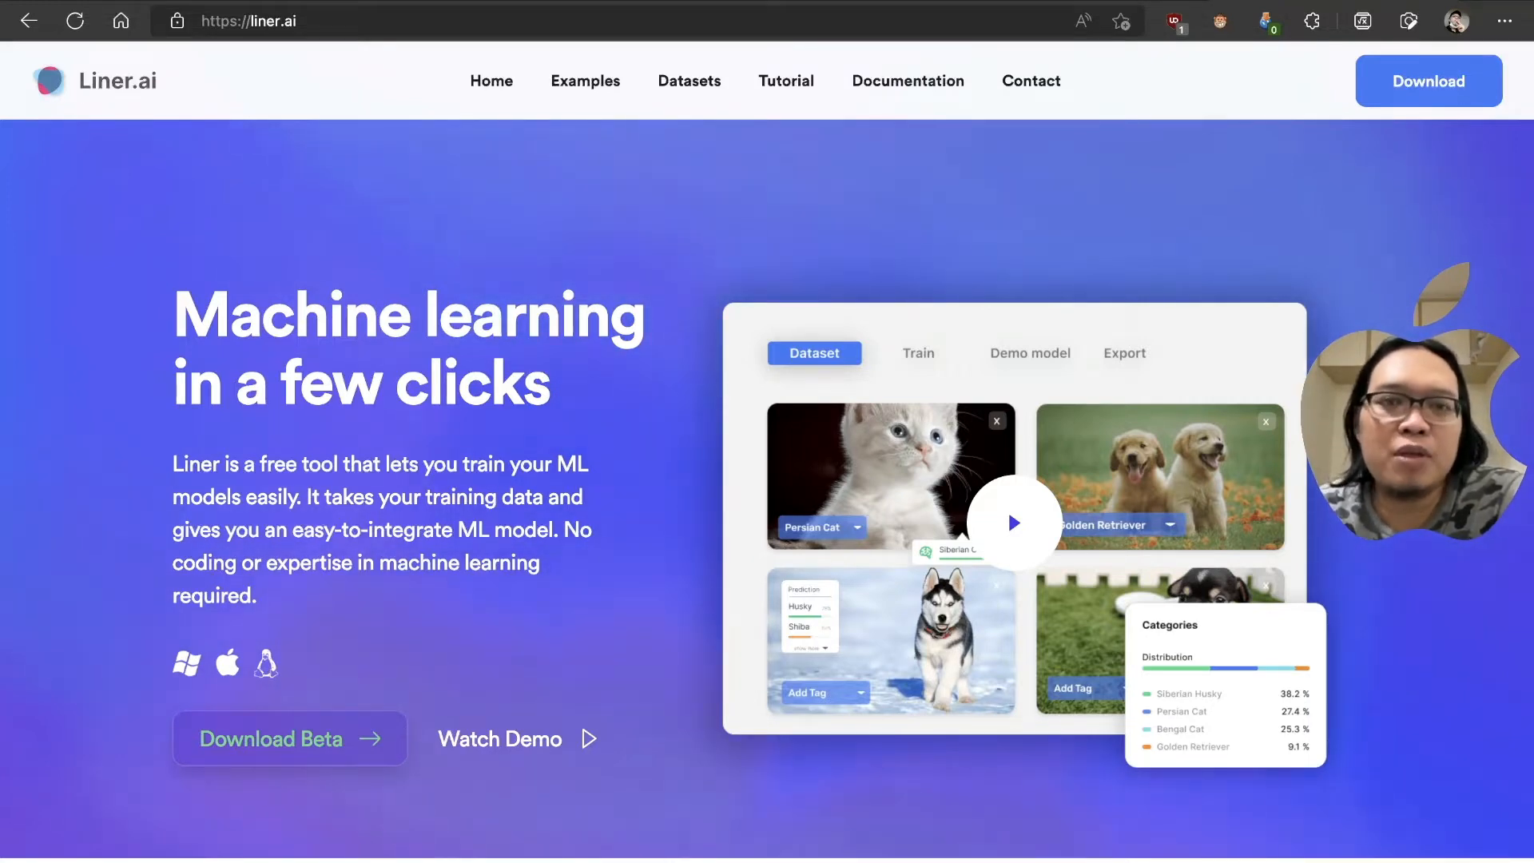
Step: Open the Example Projects page of the Liner.ai site and look through all the sample applications
click(585, 80)
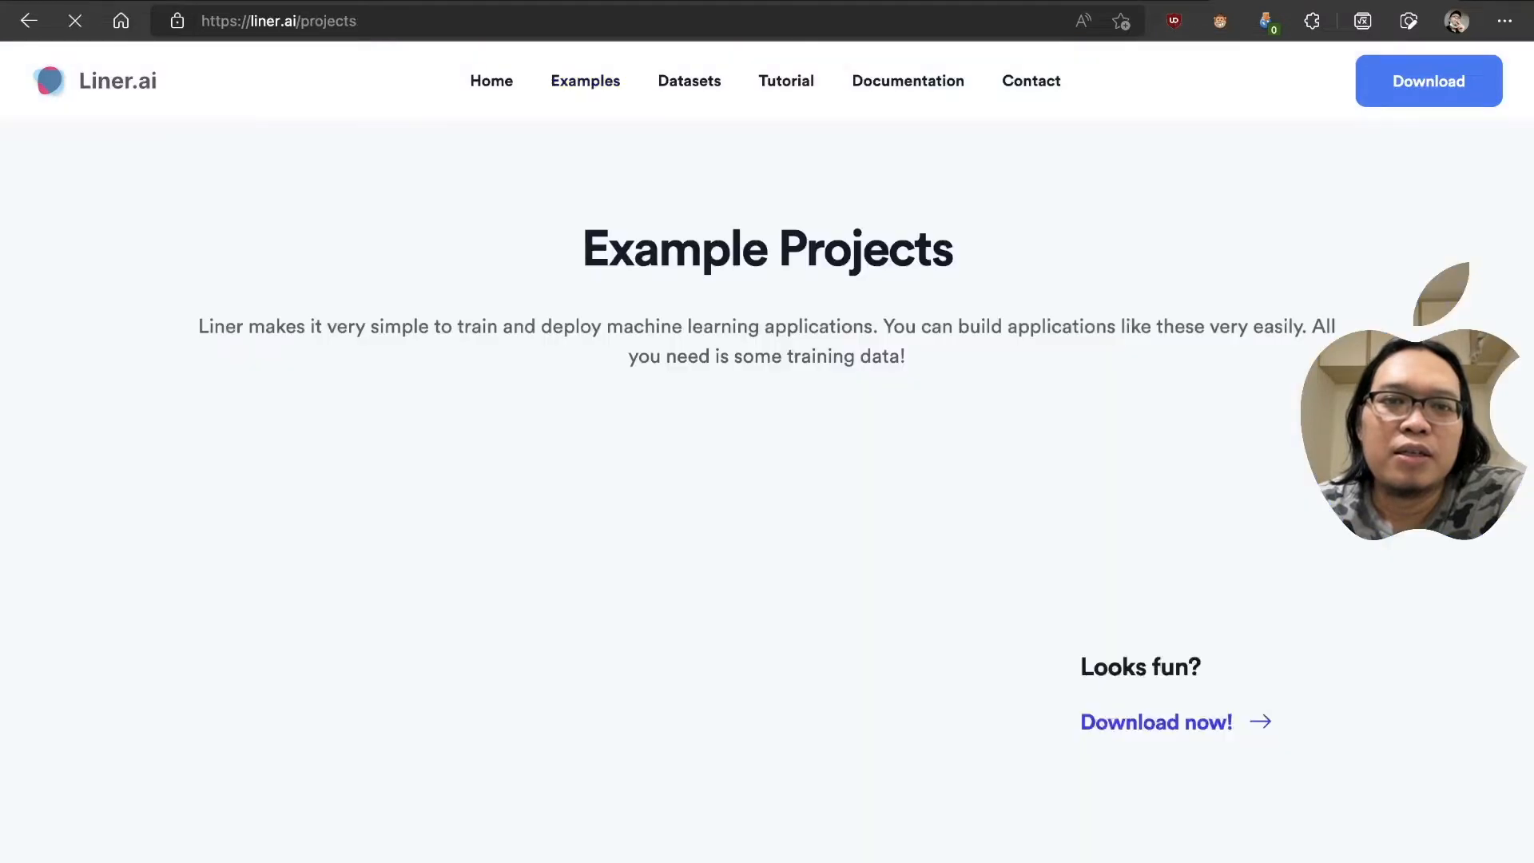
scroll(619, 480, down, 2)
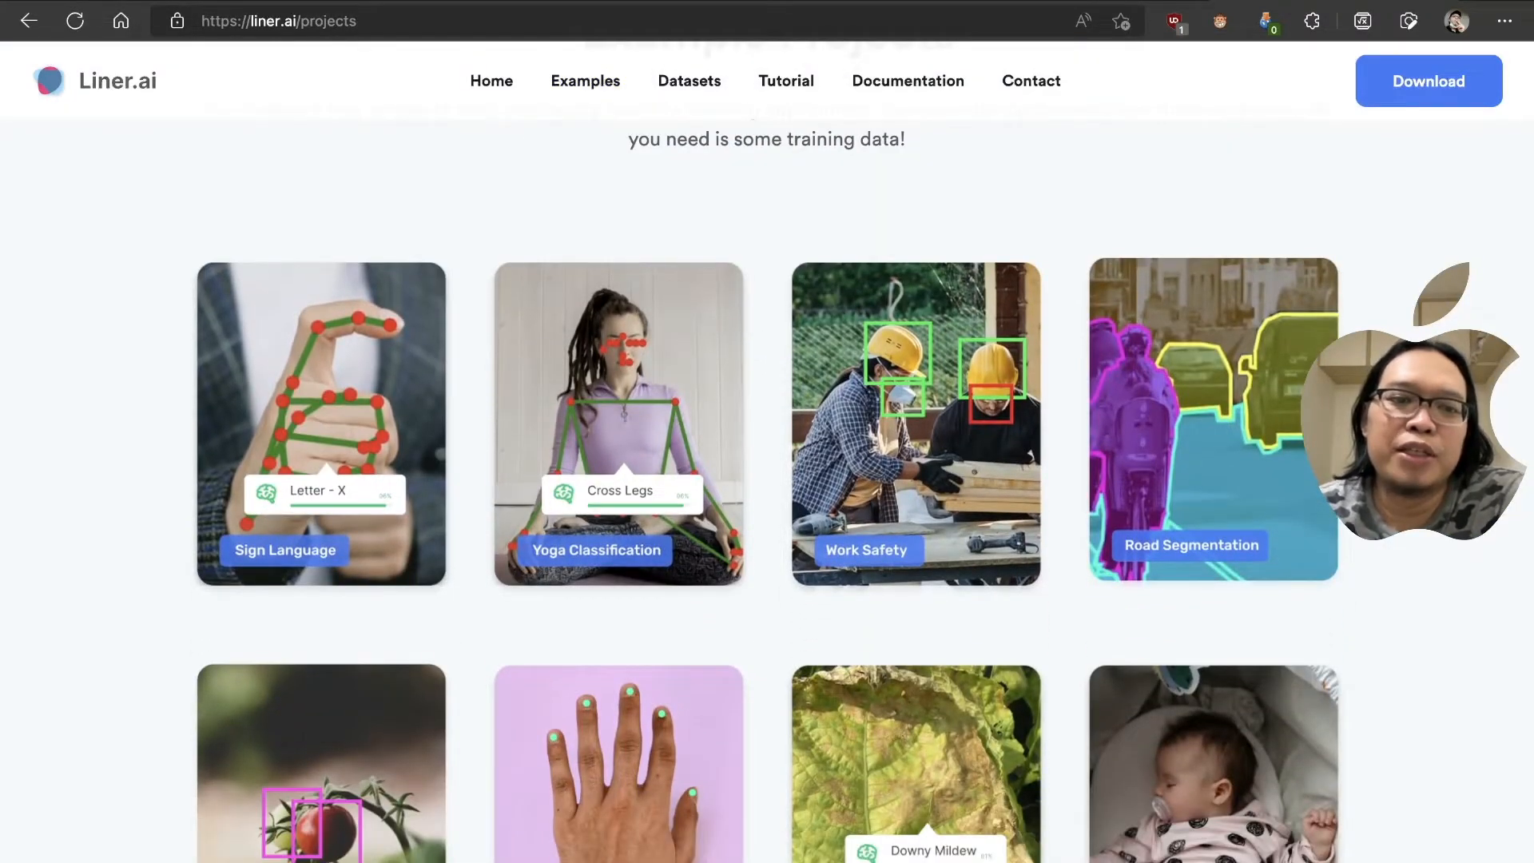
scroll(767, 479, down, 1)
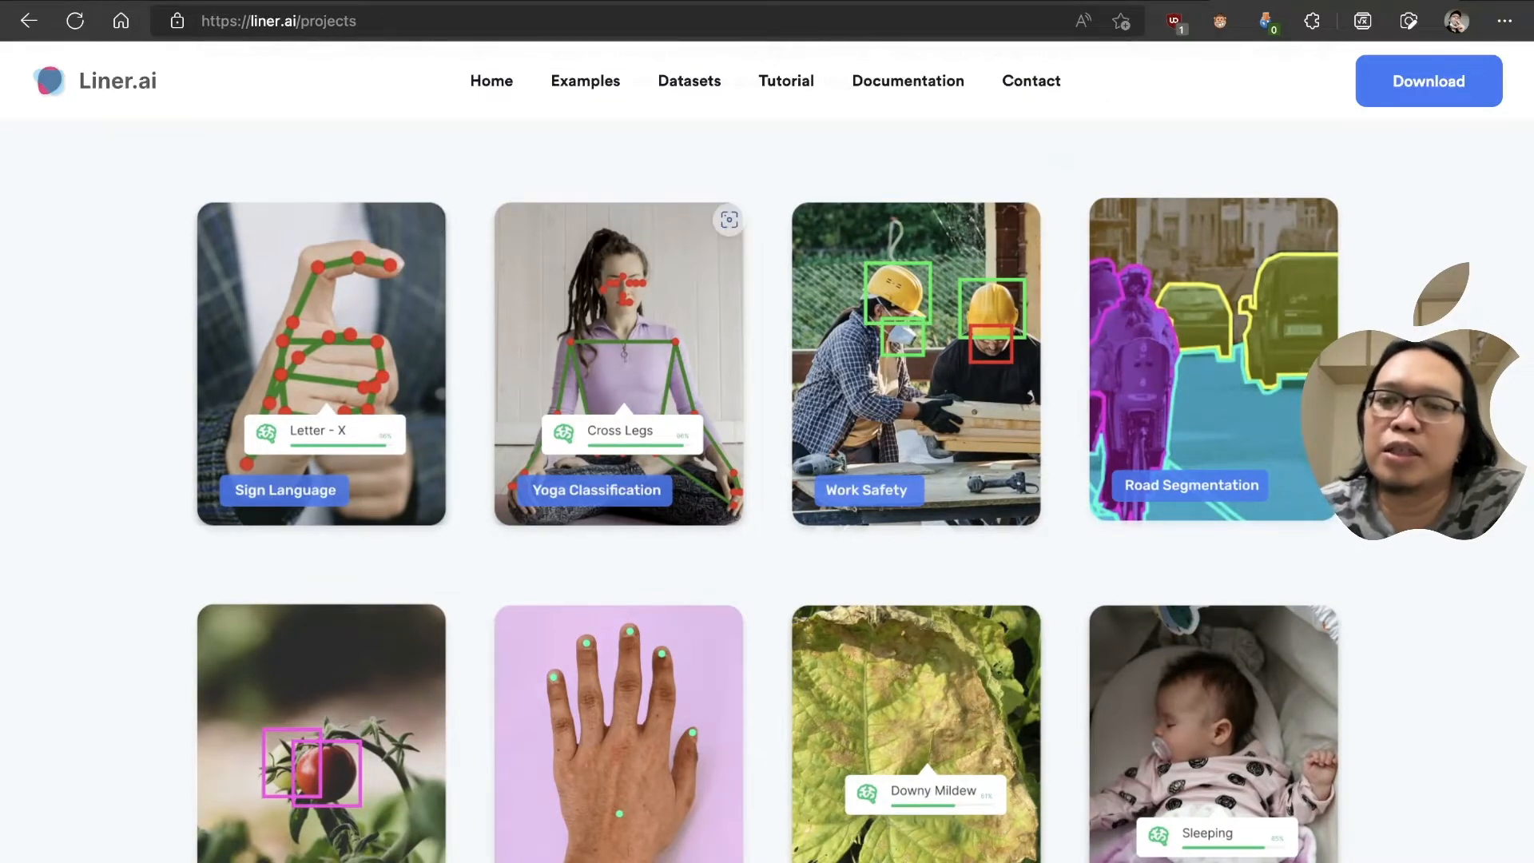
scroll(767, 479, down, 1)
scroll(767, 480, down, 5)
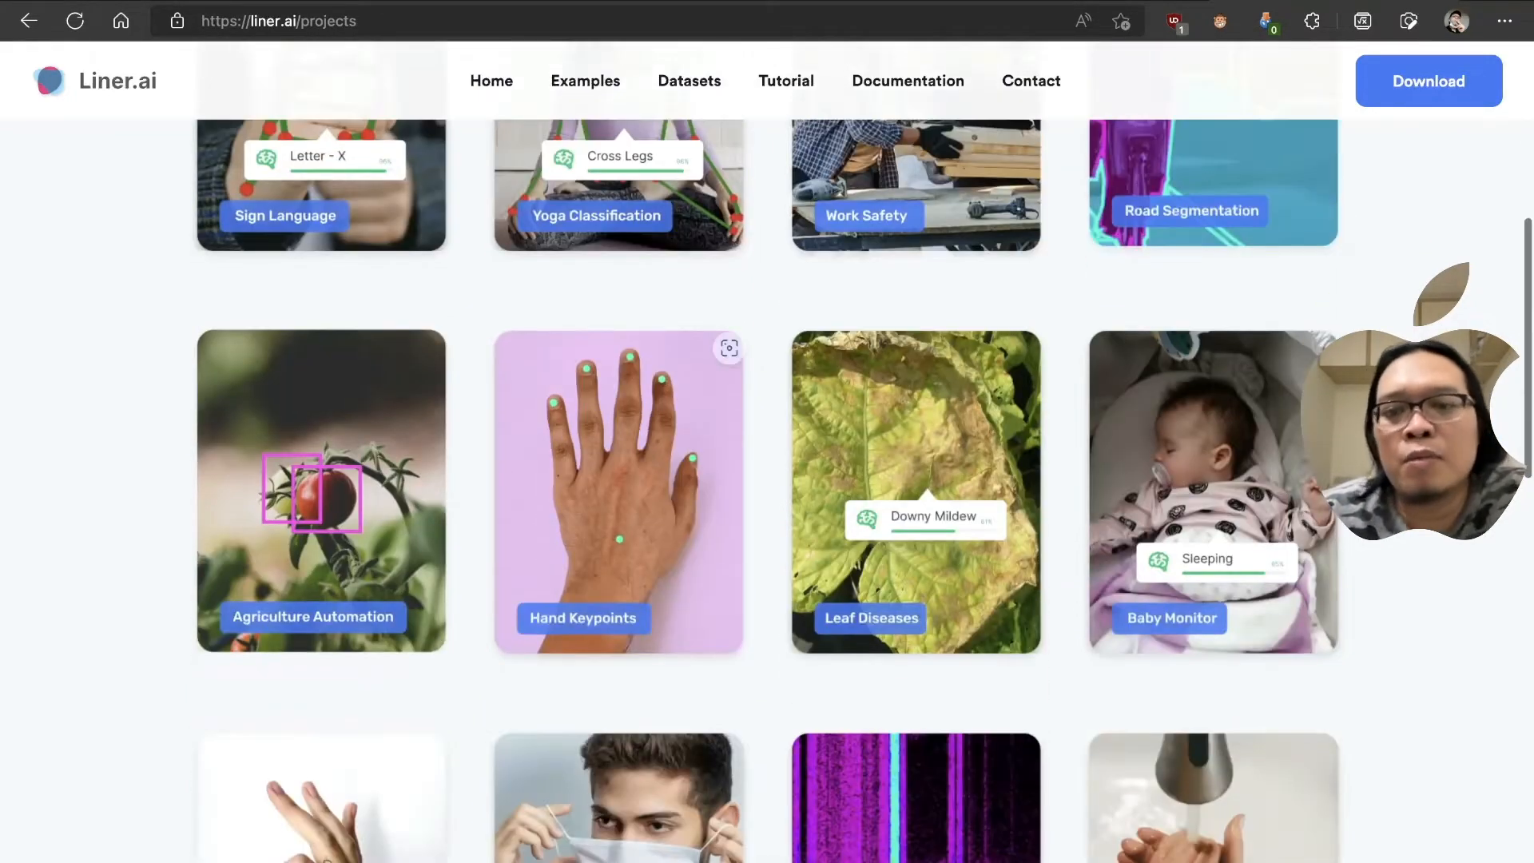
scroll(767, 480, down, 5)
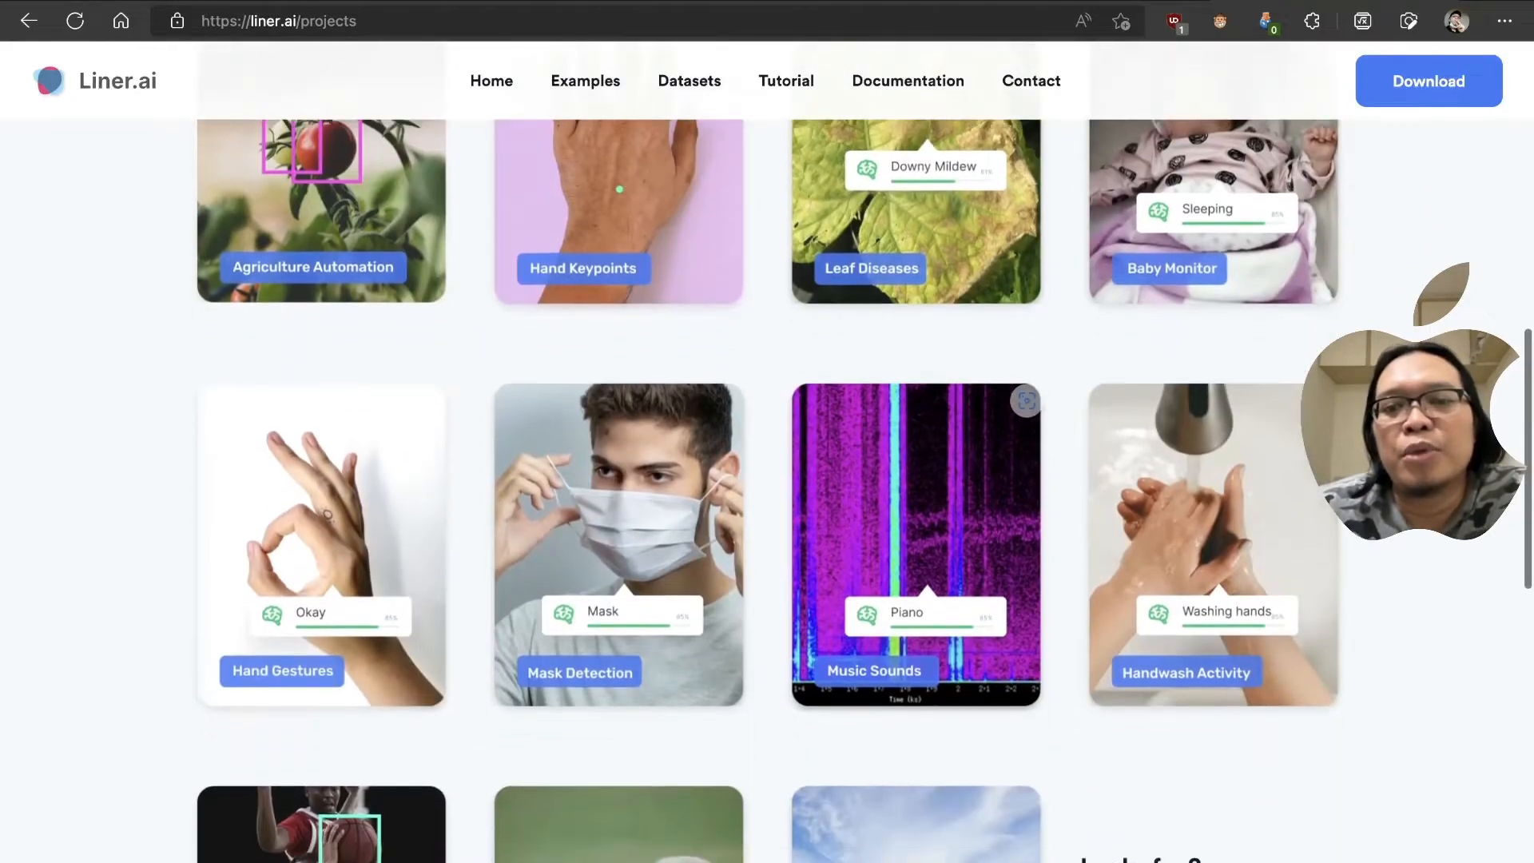
scroll(767, 480, down, 5)
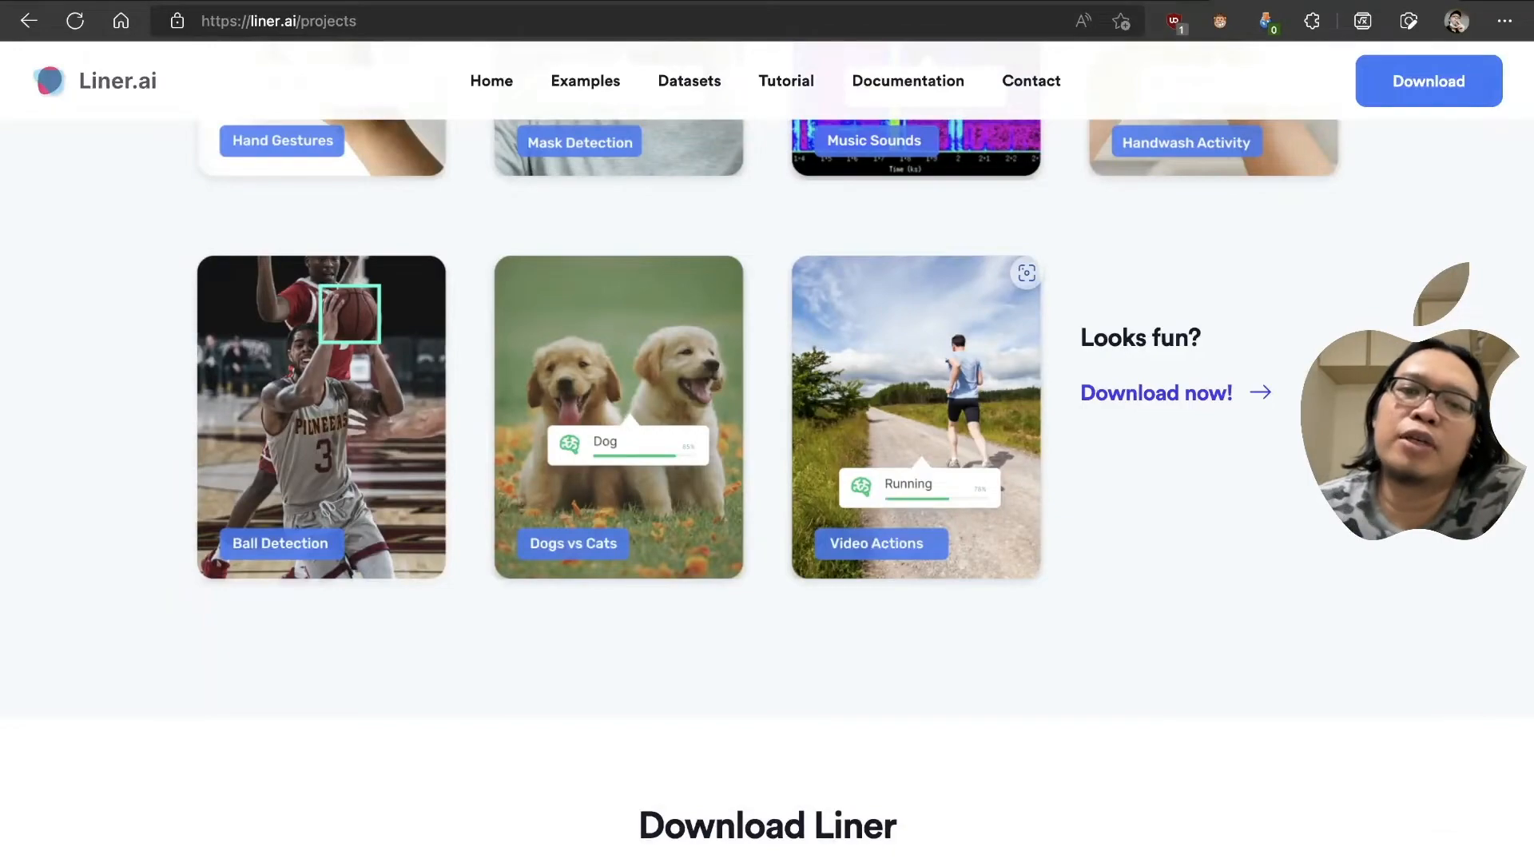
scroll(767, 480, up, 15)
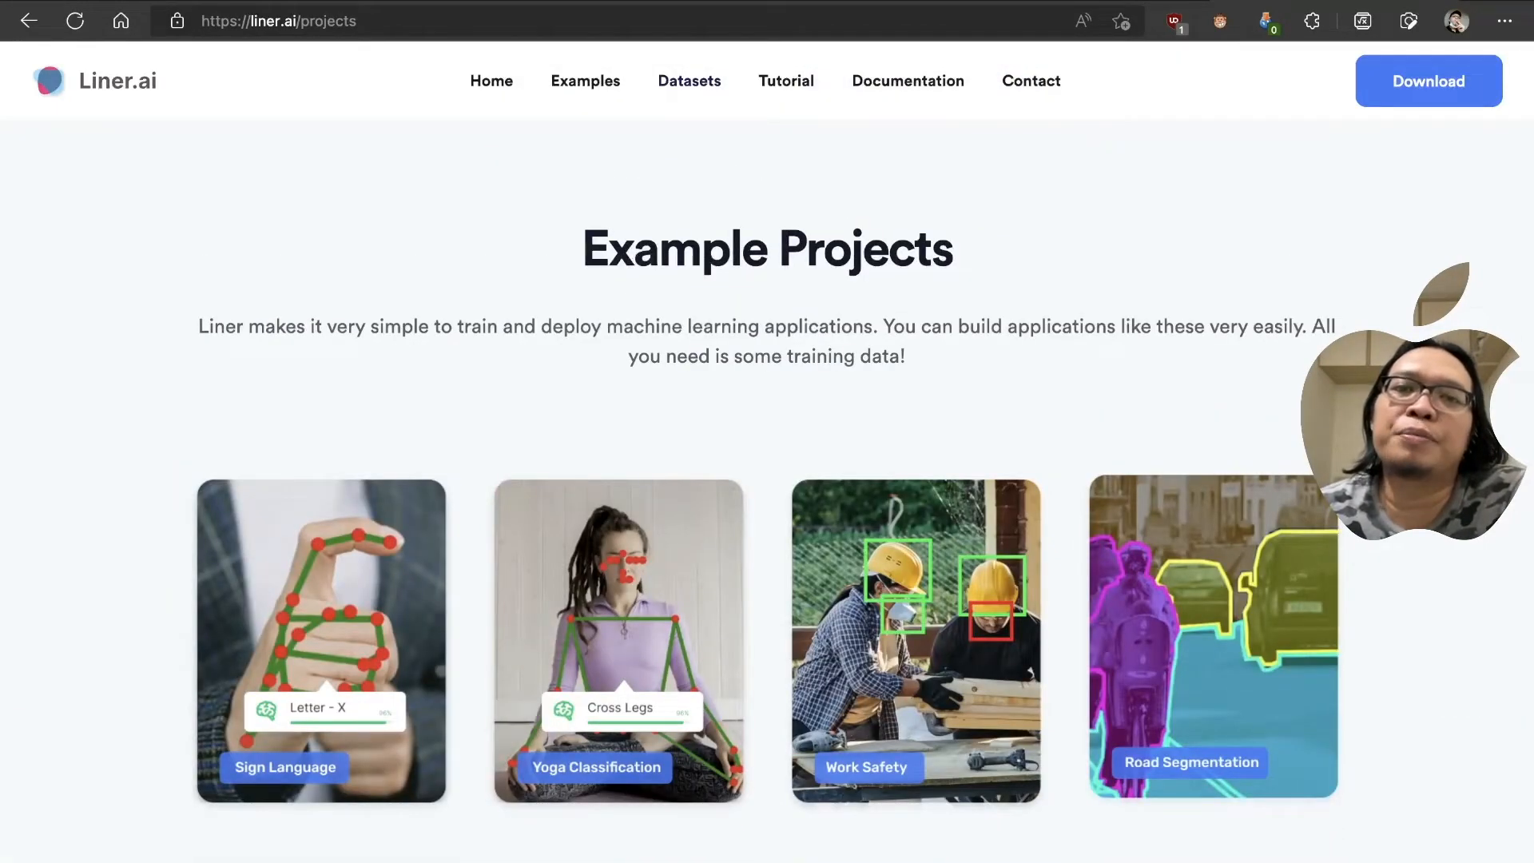
Step: Open the Public Datasets page and examine the free datasets offered for training, from Dogs vs Cats to Audio Cats and Dogs
click(690, 81)
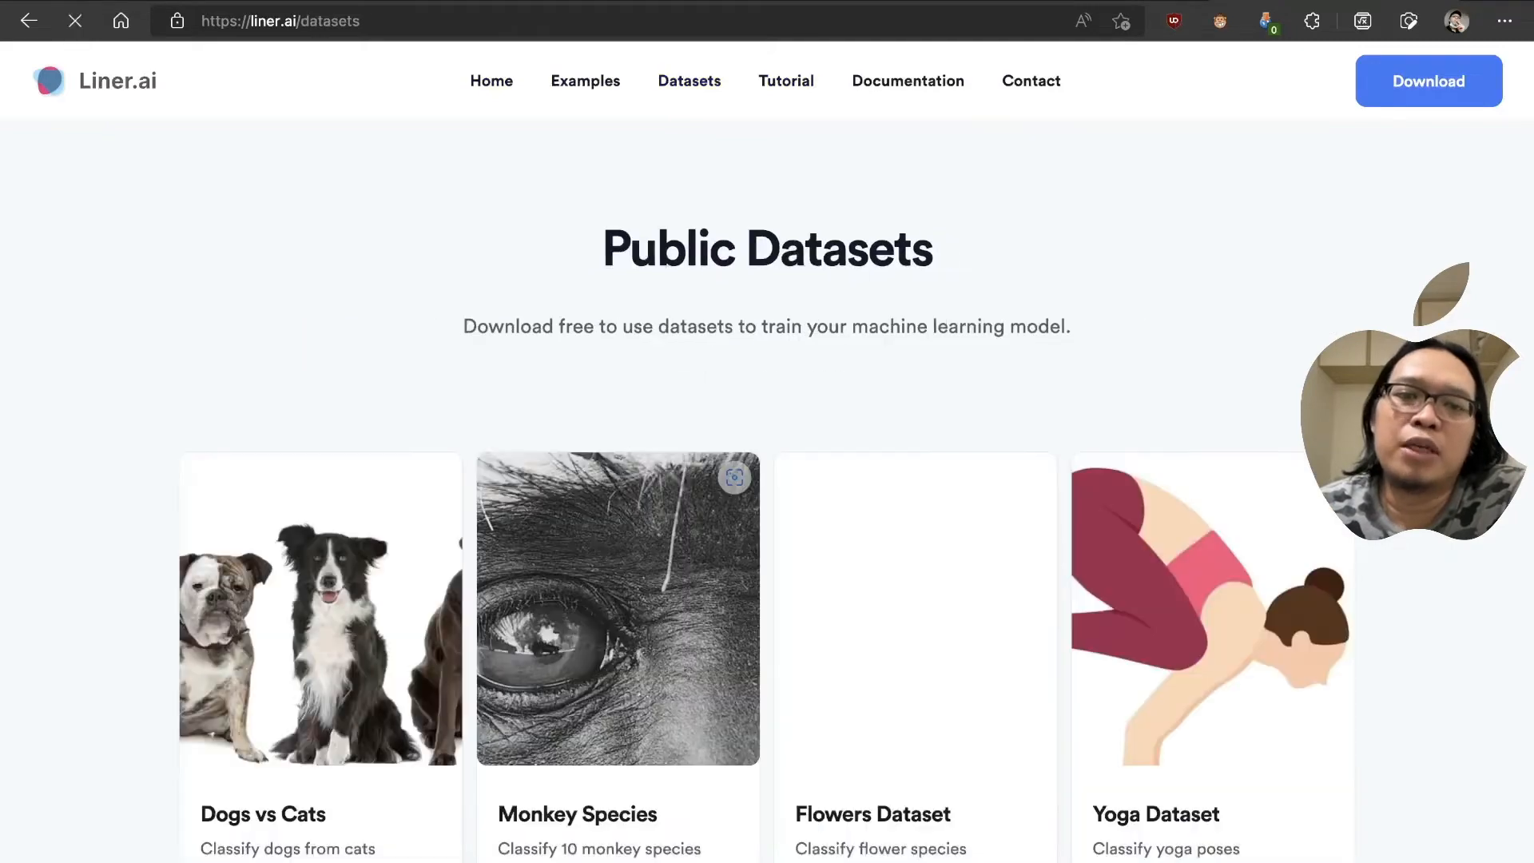
scroll(767, 479, down, 4)
scroll(767, 479, down, 2)
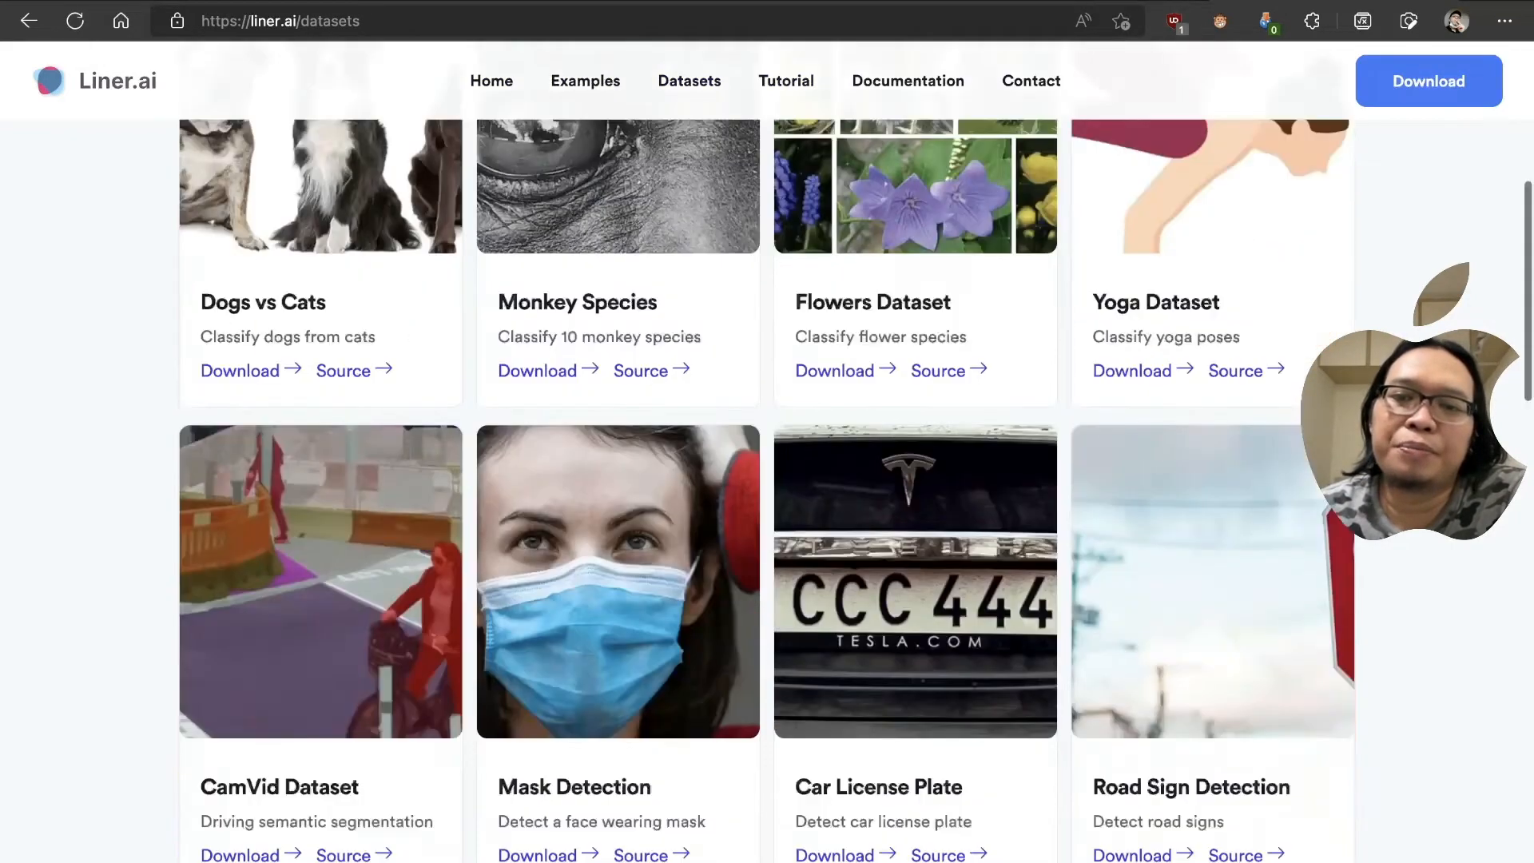
scroll(319, 359, up, 3)
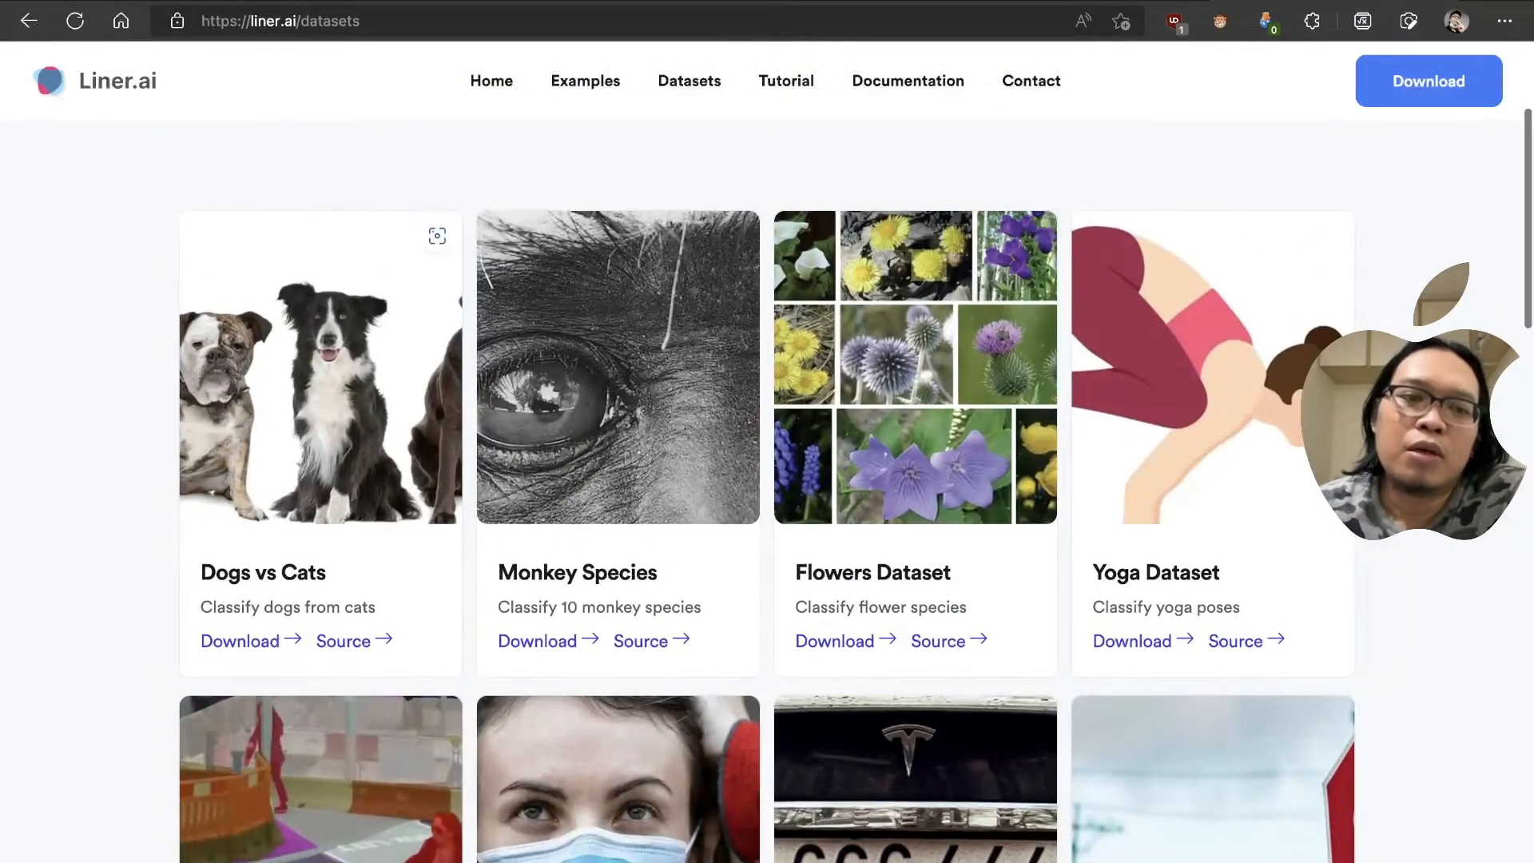
scroll(618, 360, down, 1)
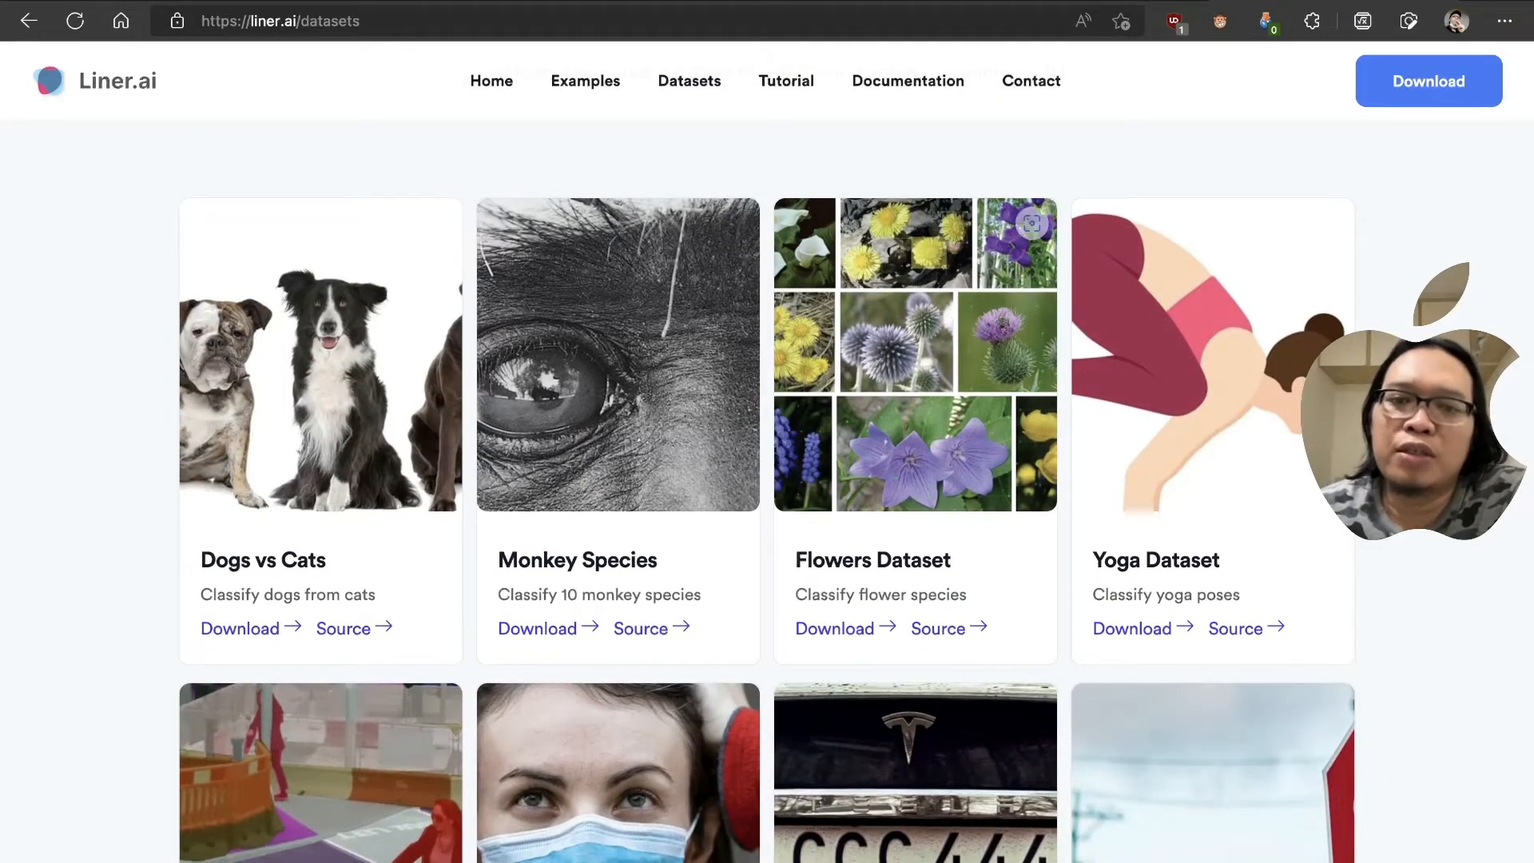
scroll(916, 320, down, 1)
scroll(916, 359, down, 4)
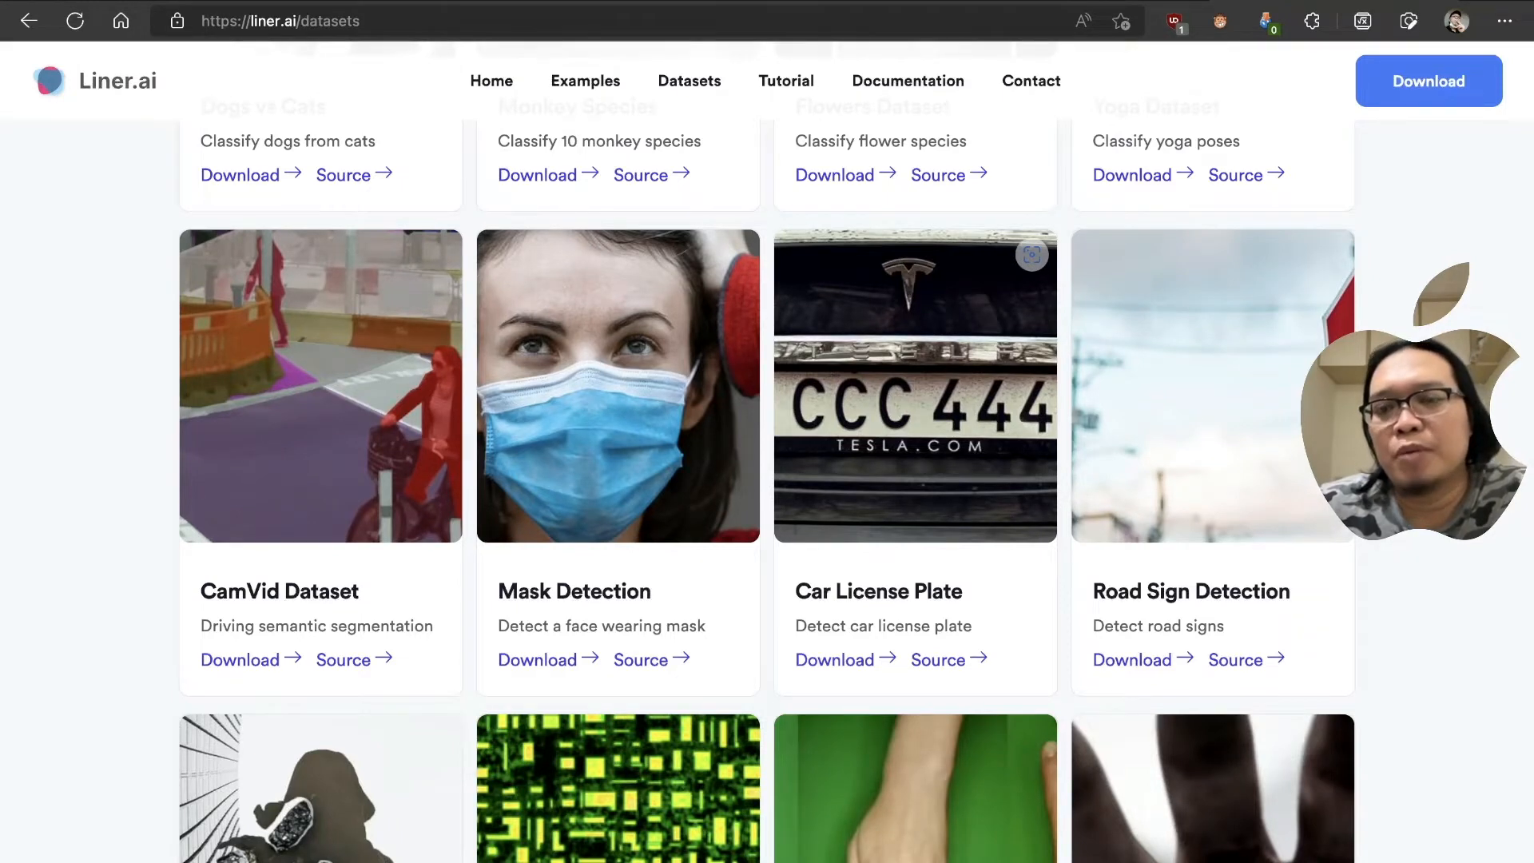
scroll(916, 400, down, 1)
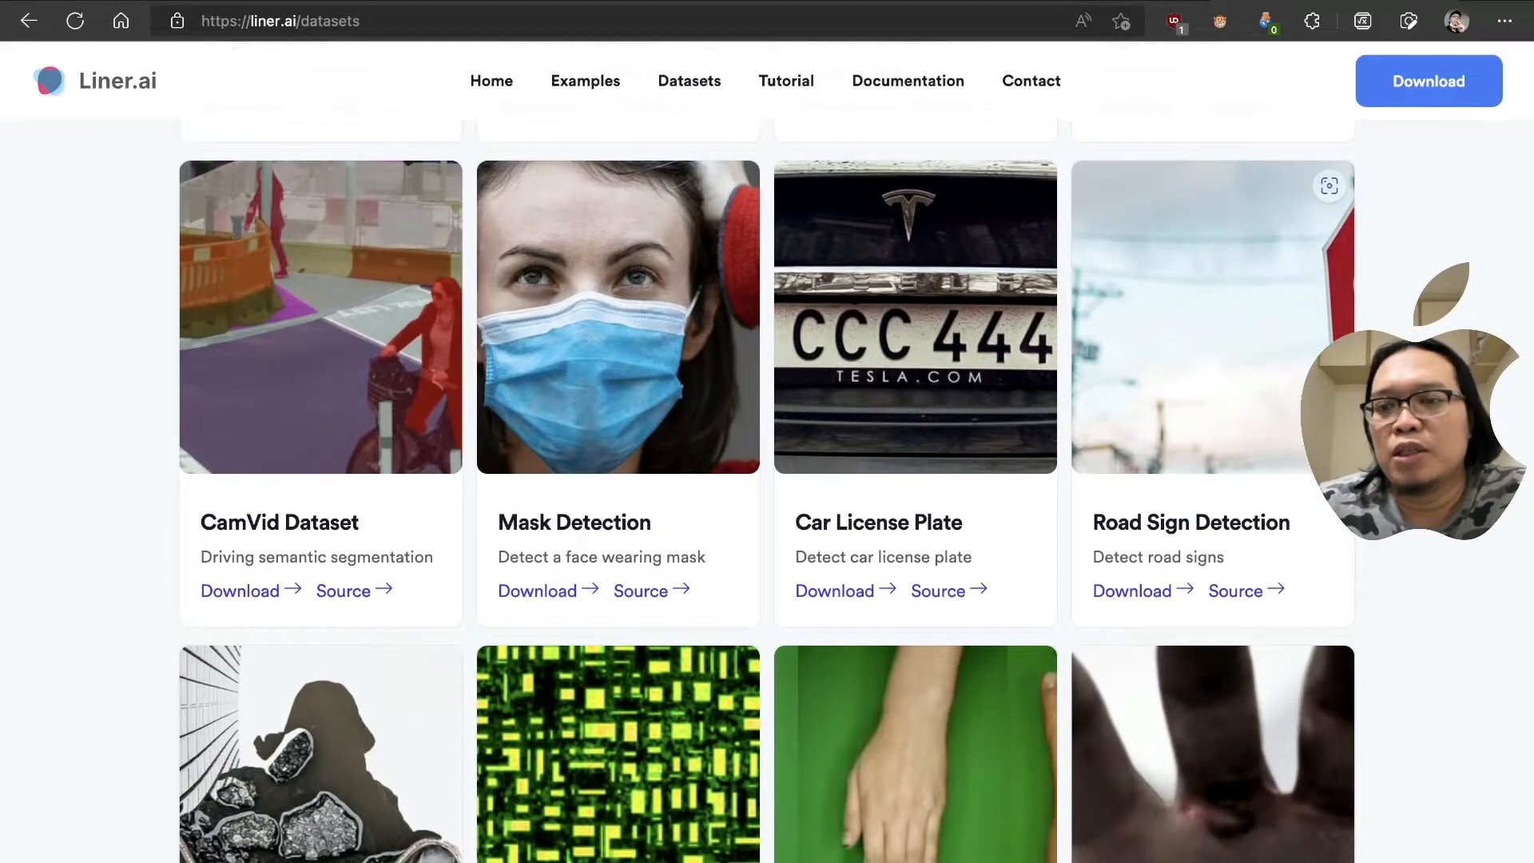
scroll(916, 400, down, 1)
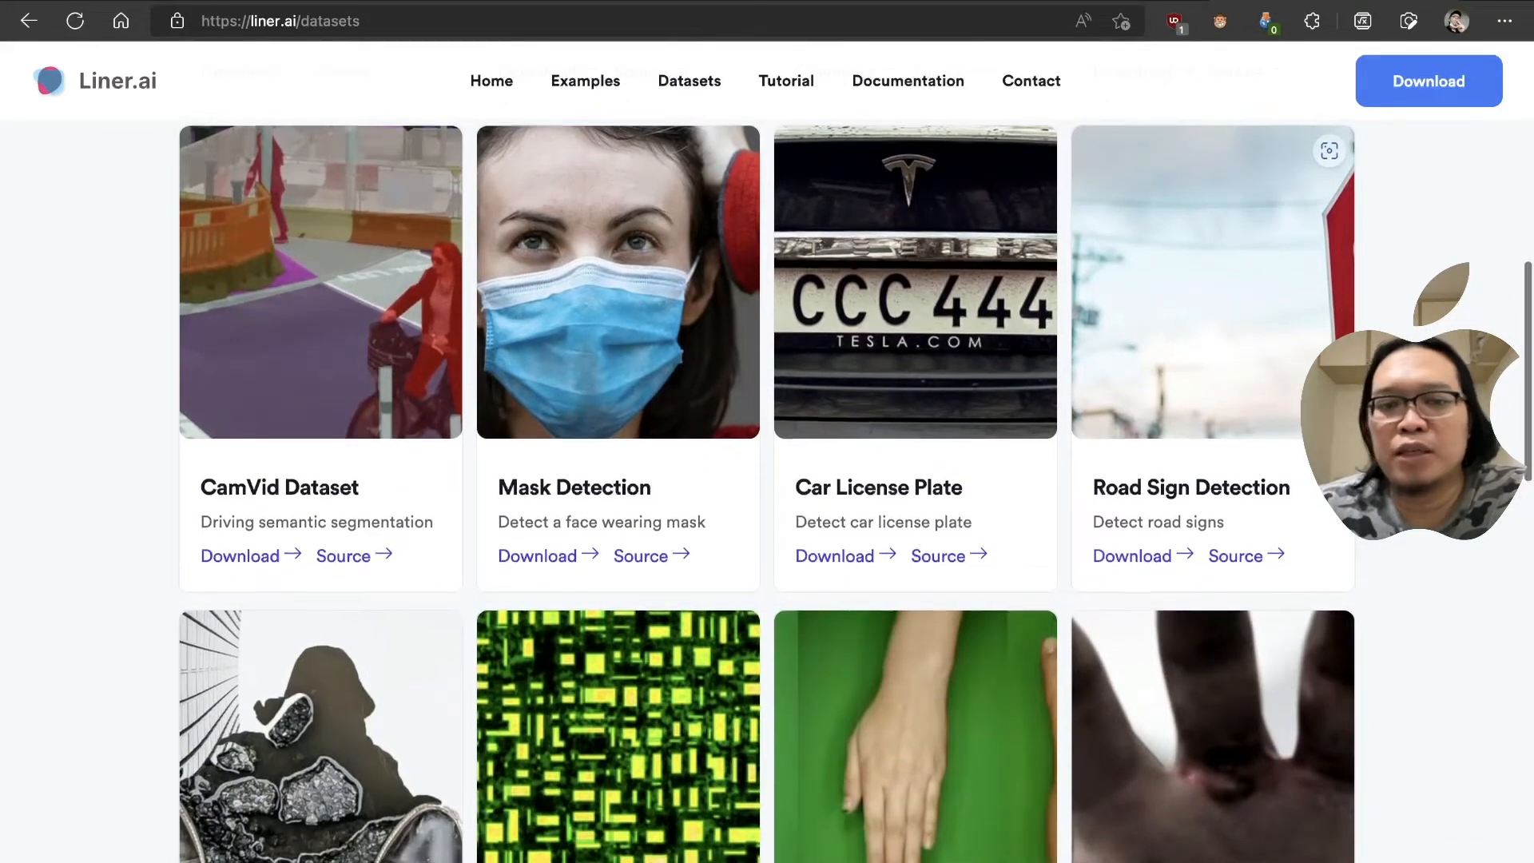
scroll(916, 400, down, 2)
scroll(916, 399, down, 5)
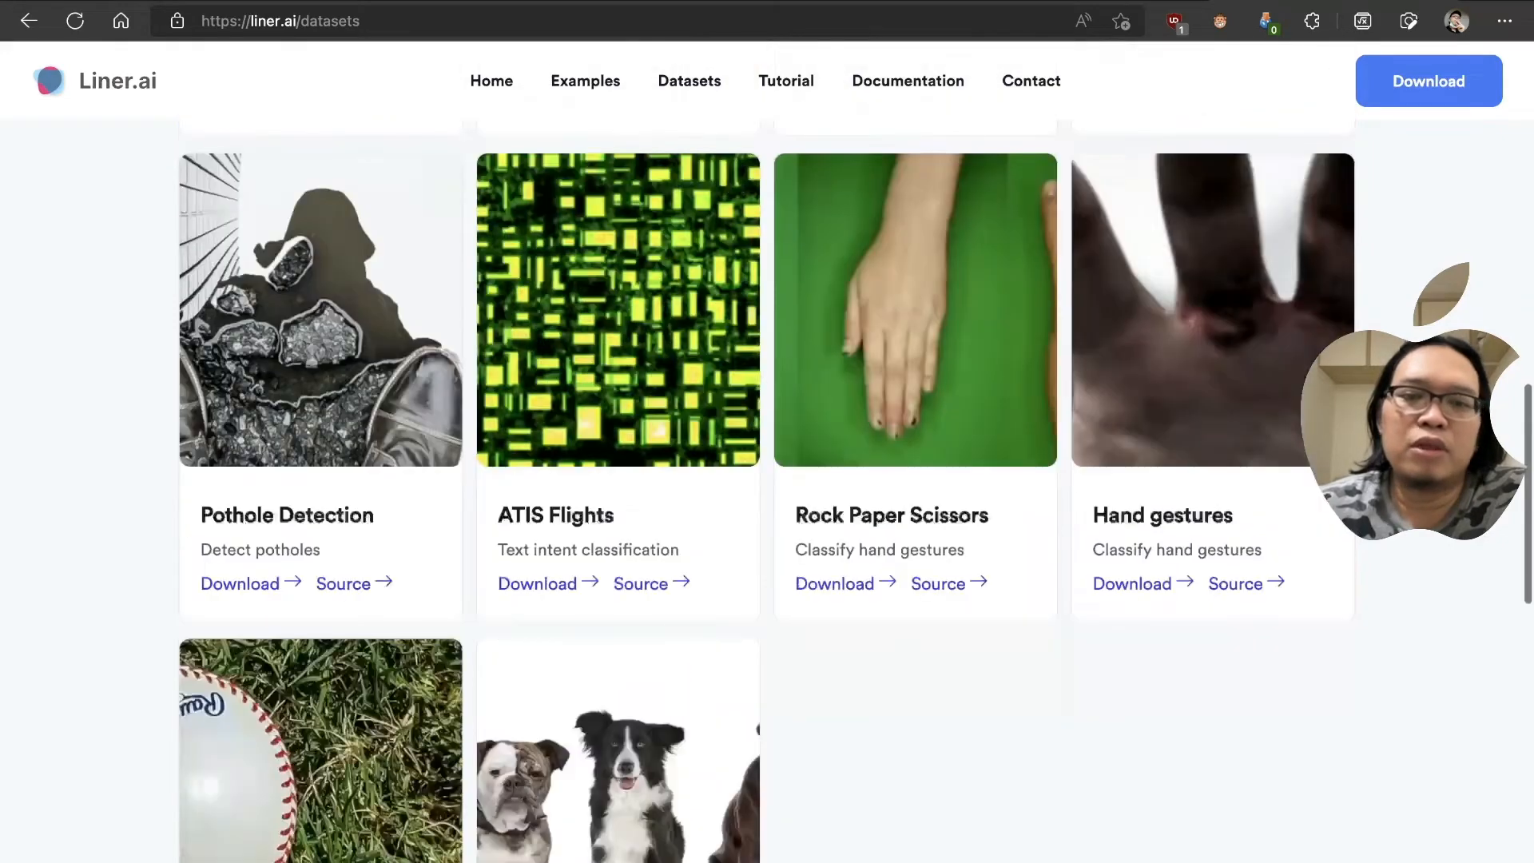
scroll(915, 399, down, 5)
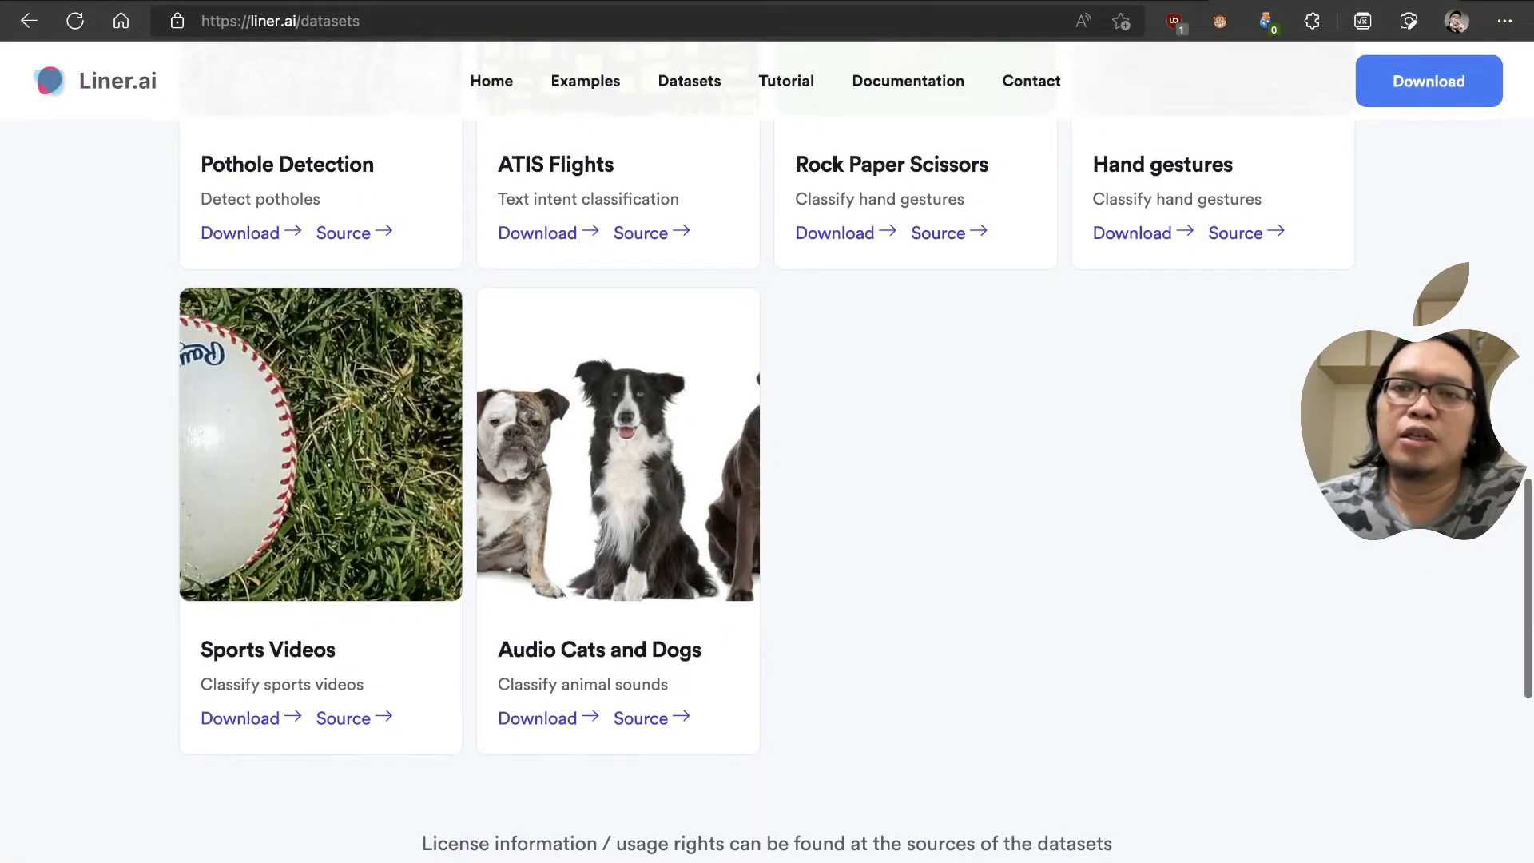
scroll(916, 399, up, 15)
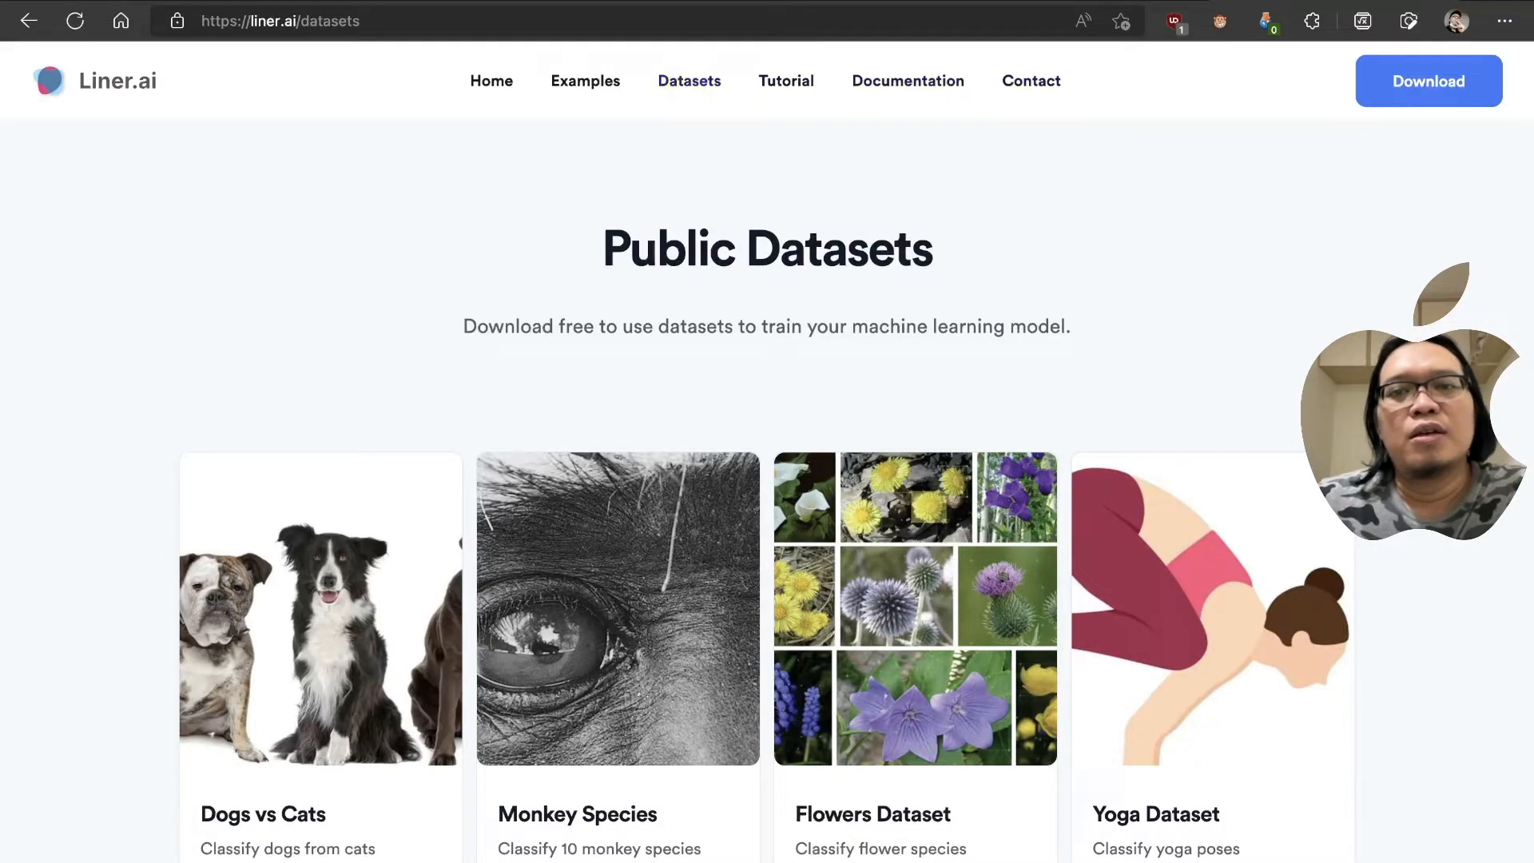
Step: Look over the site's Tutorial page with its demo video and the Documentation page
click(787, 81)
scroll(669, 678, down, 2)
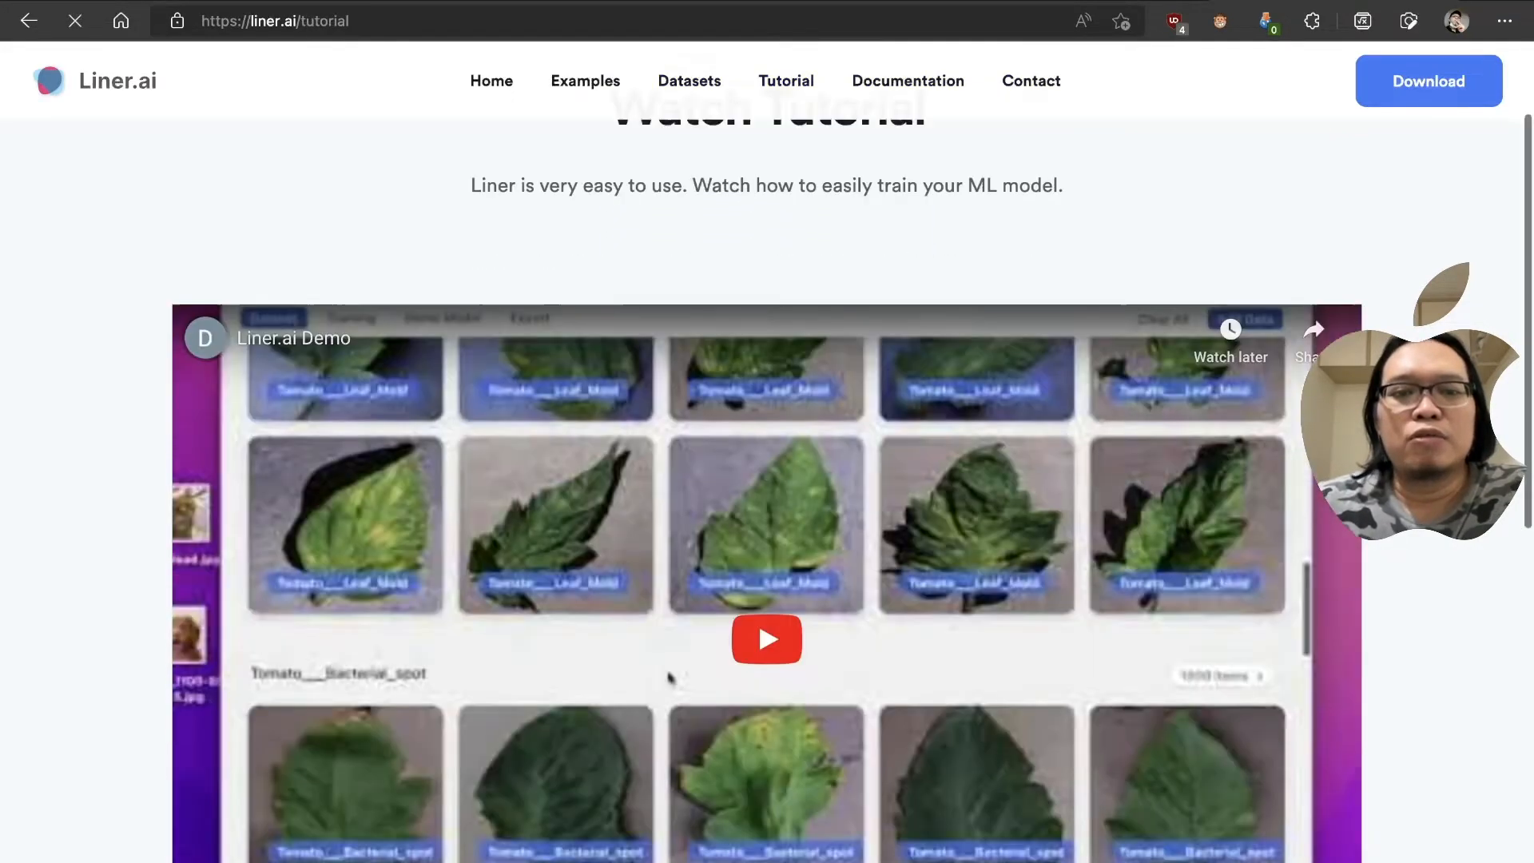
scroll(768, 479, down, 4)
scroll(767, 479, up, 6)
click(907, 80)
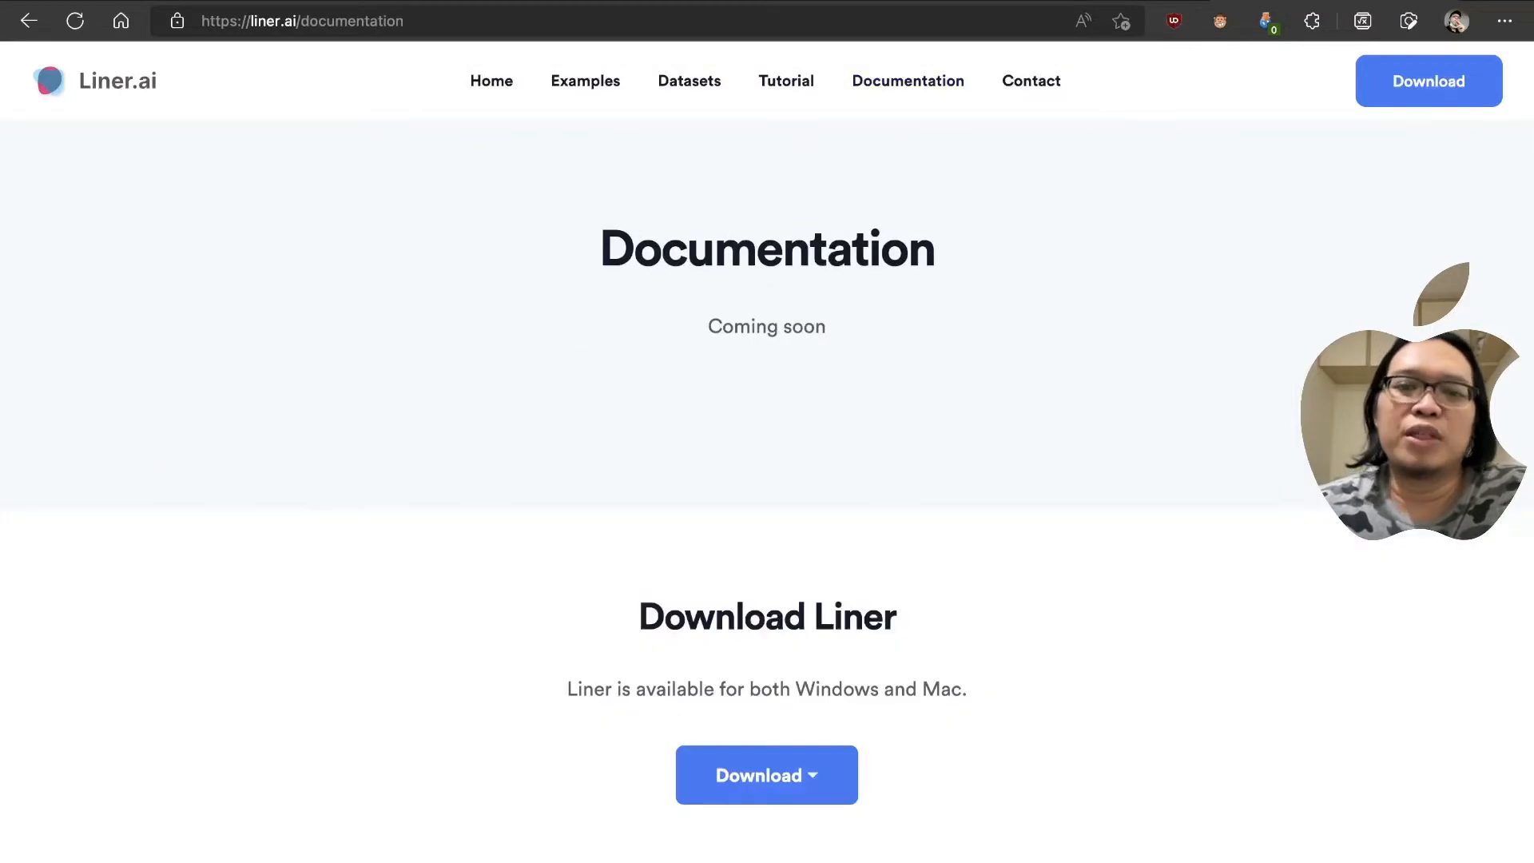
scroll(767, 479, down, 2)
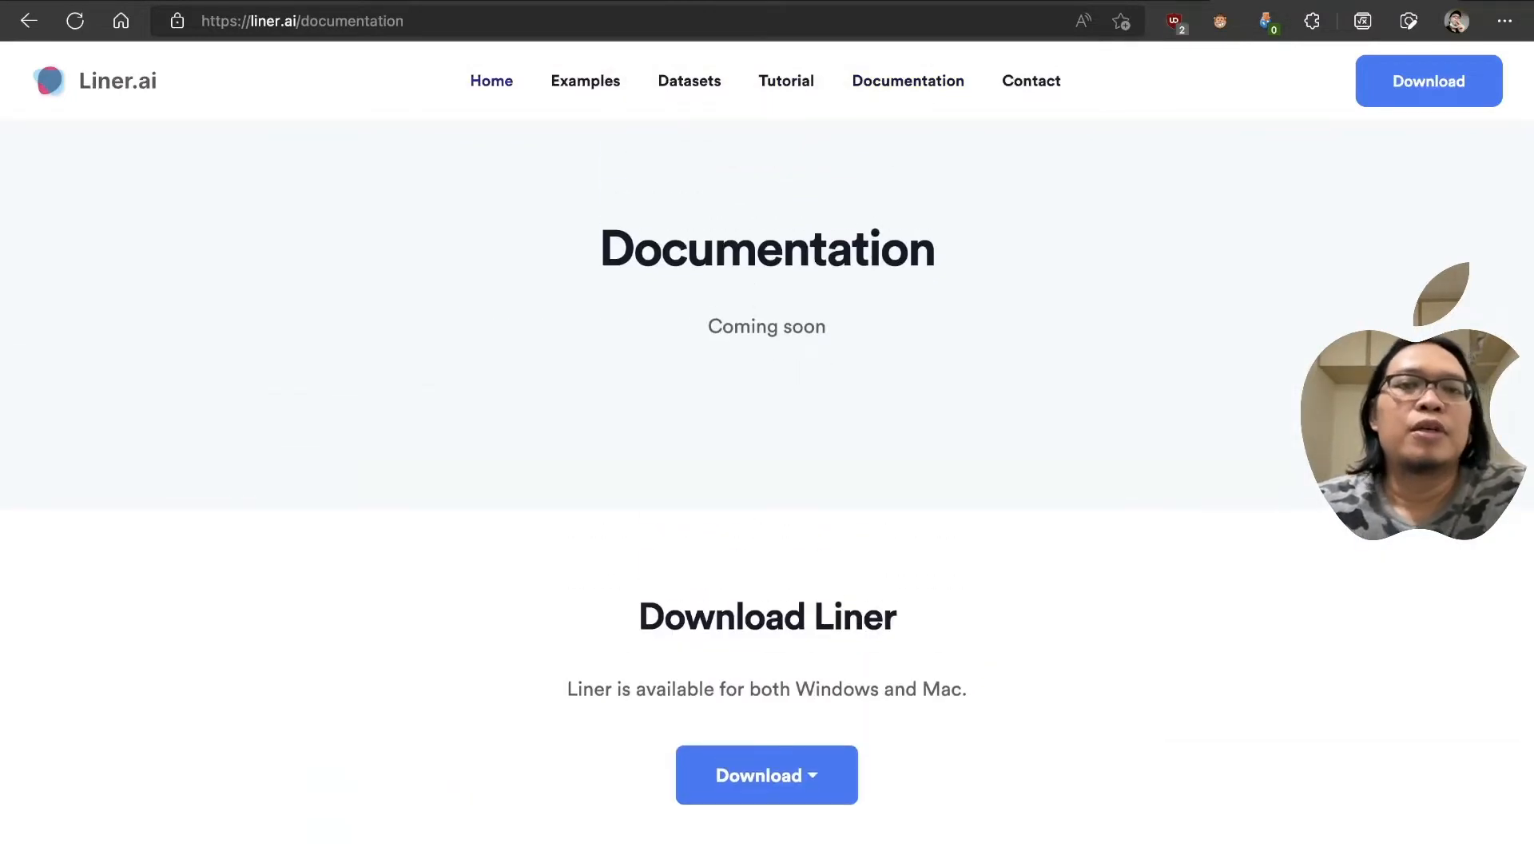
Step: Return to the home page and open the beta download page to review the Windows, macOS and Linux options
click(491, 80)
click(364, 738)
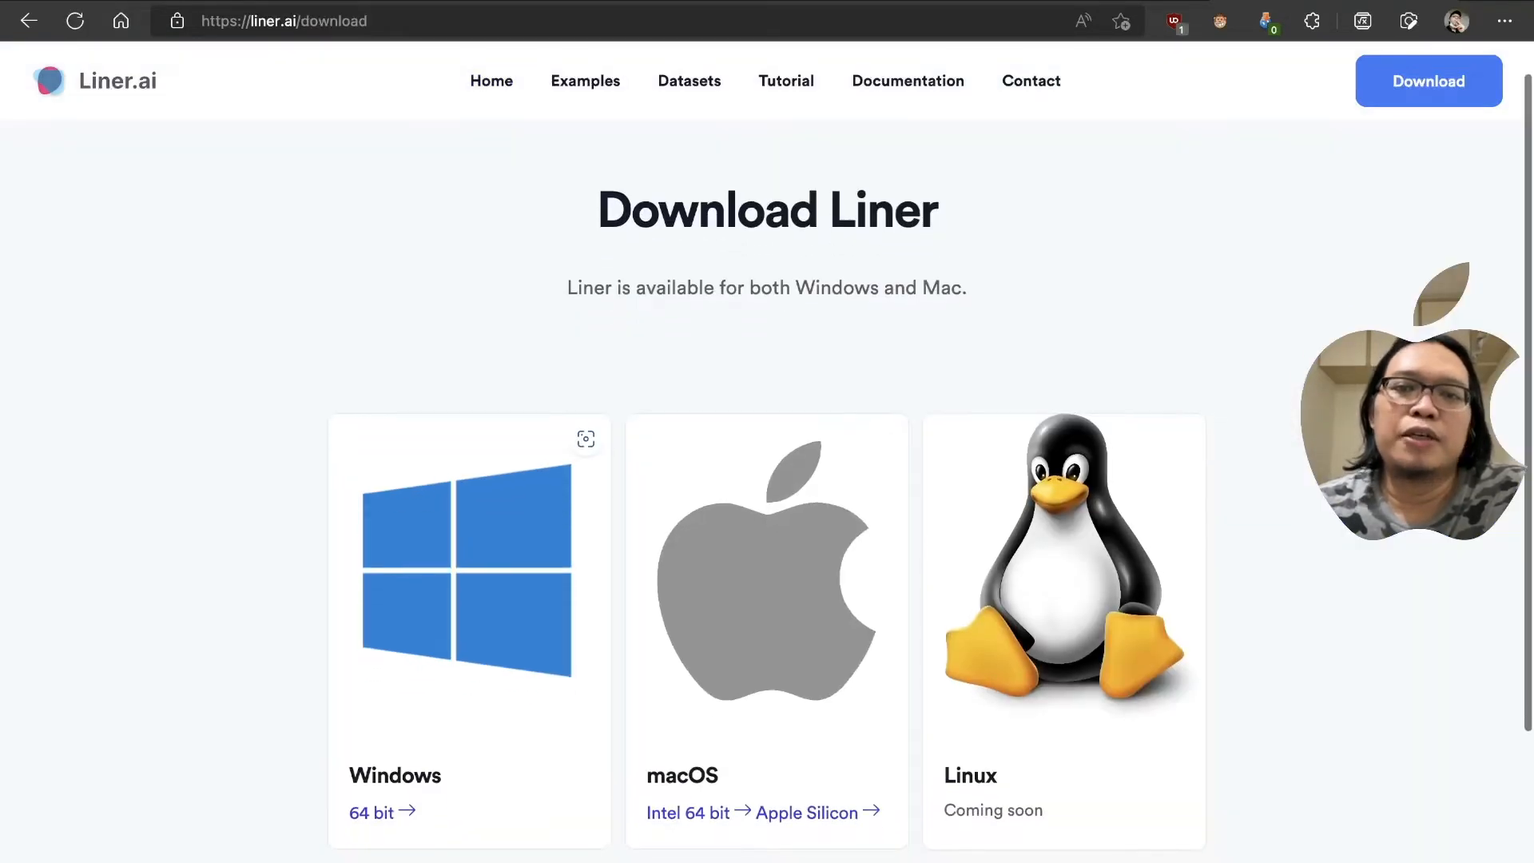
scroll(767, 479, down, 2)
scroll(767, 479, up, 1)
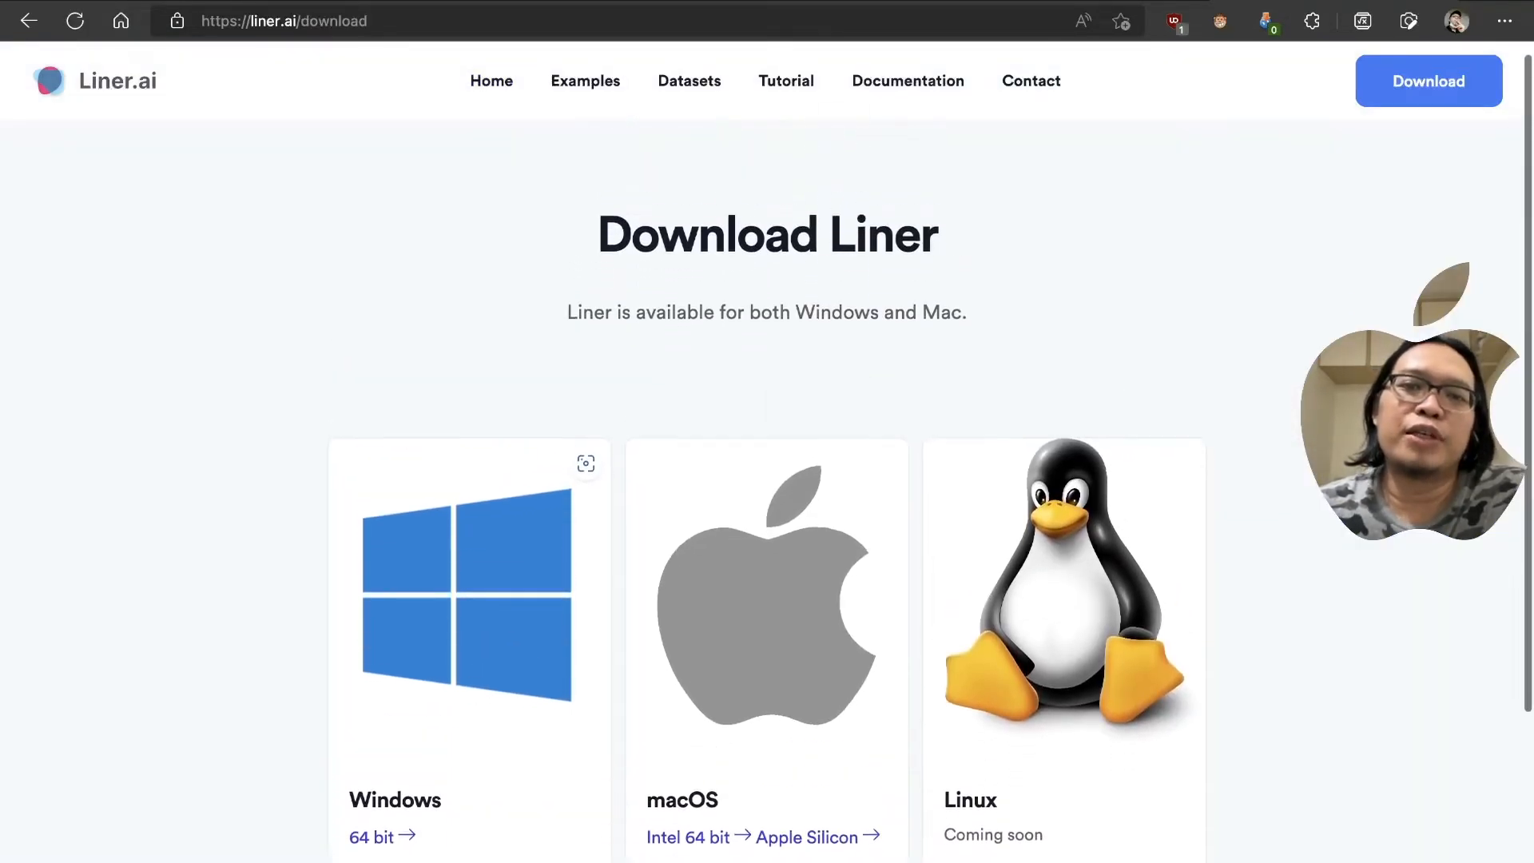
scroll(767, 479, down, 2)
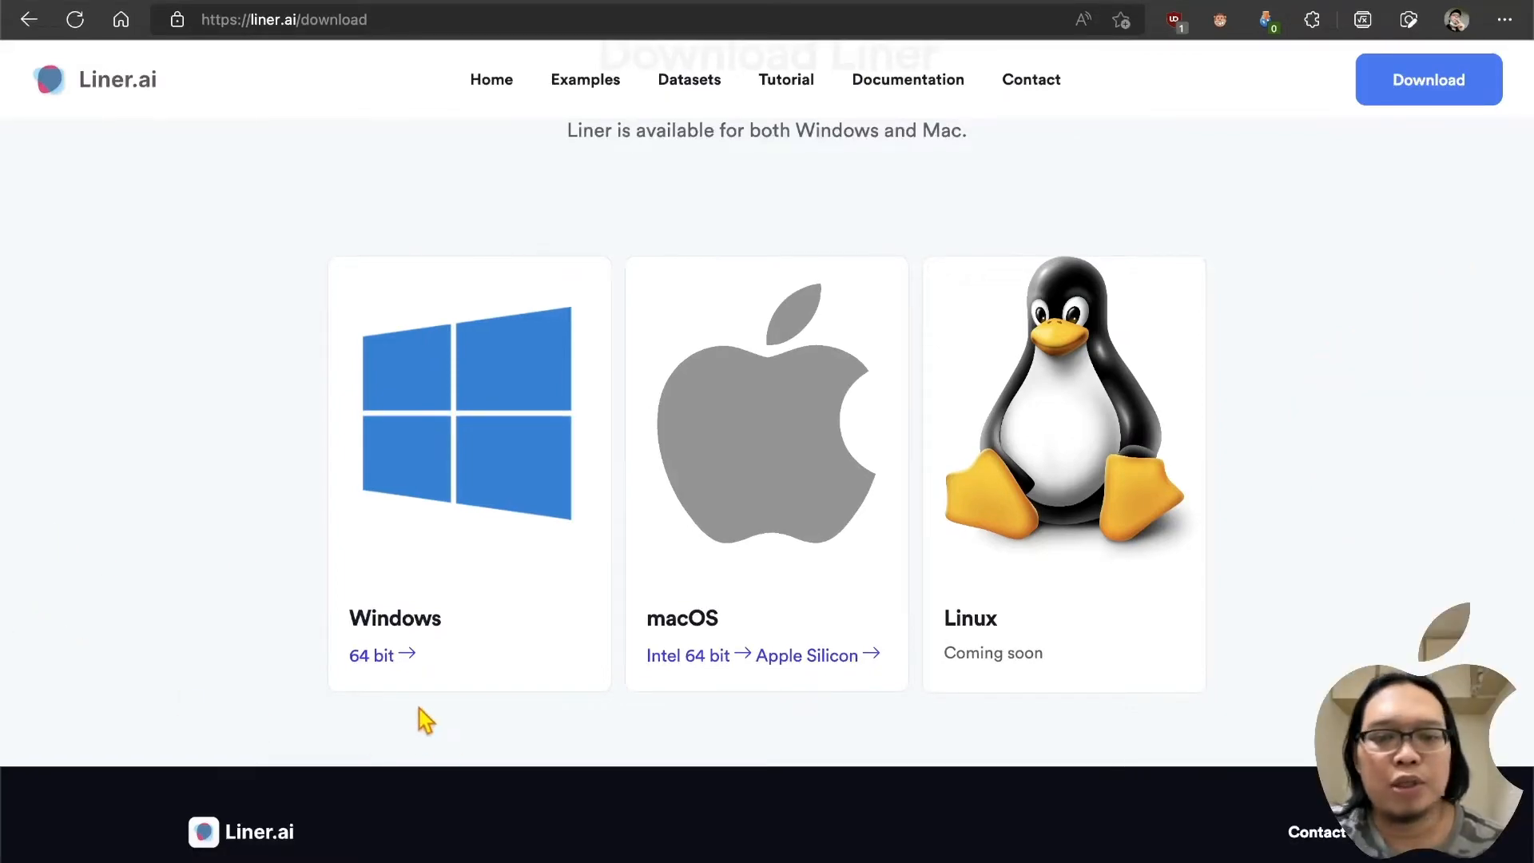
click(618, 860)
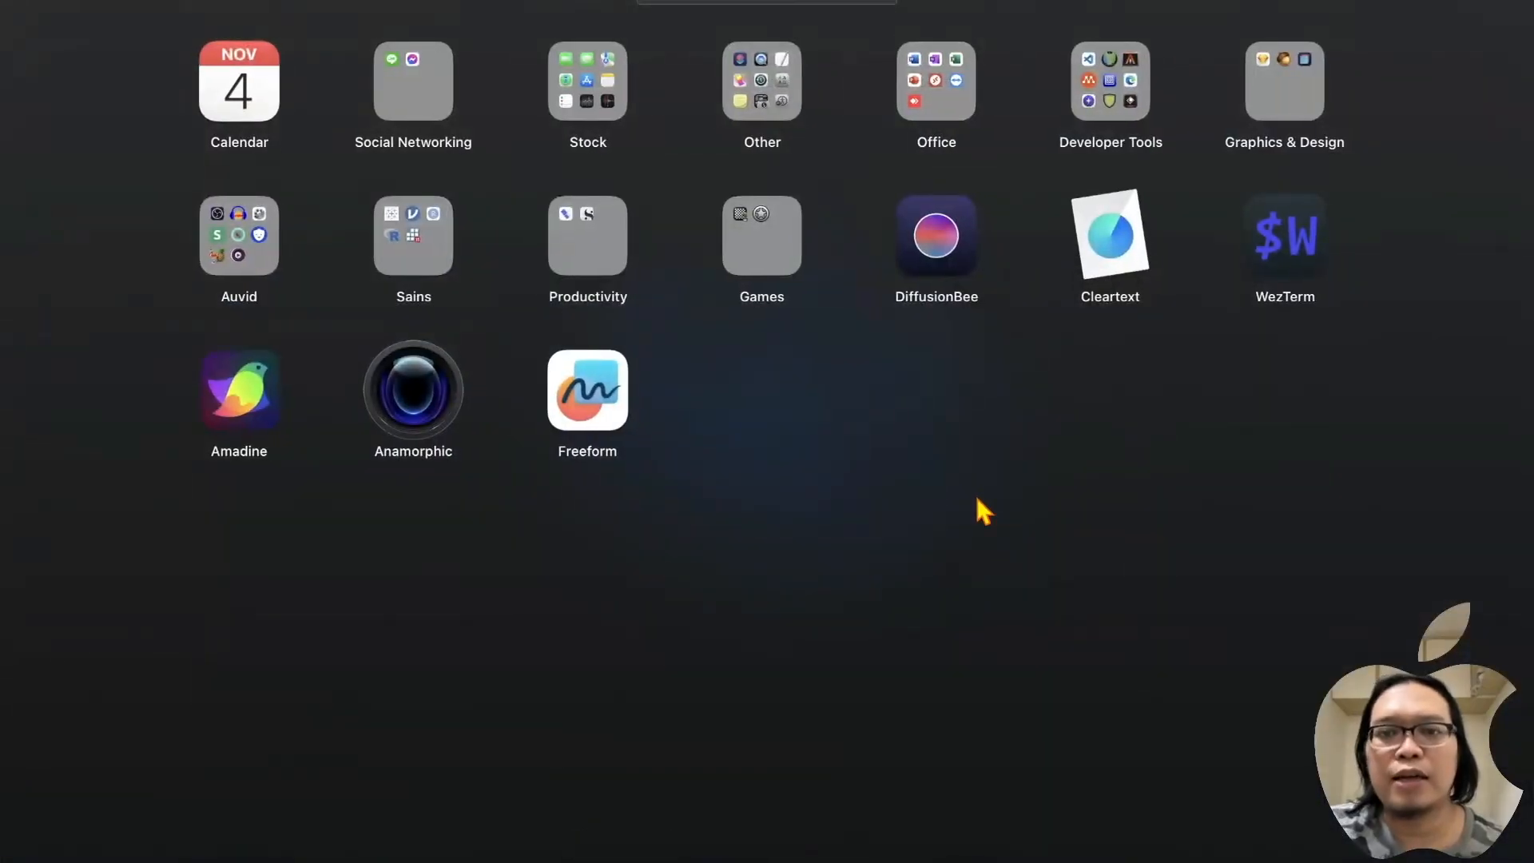
text(lib)
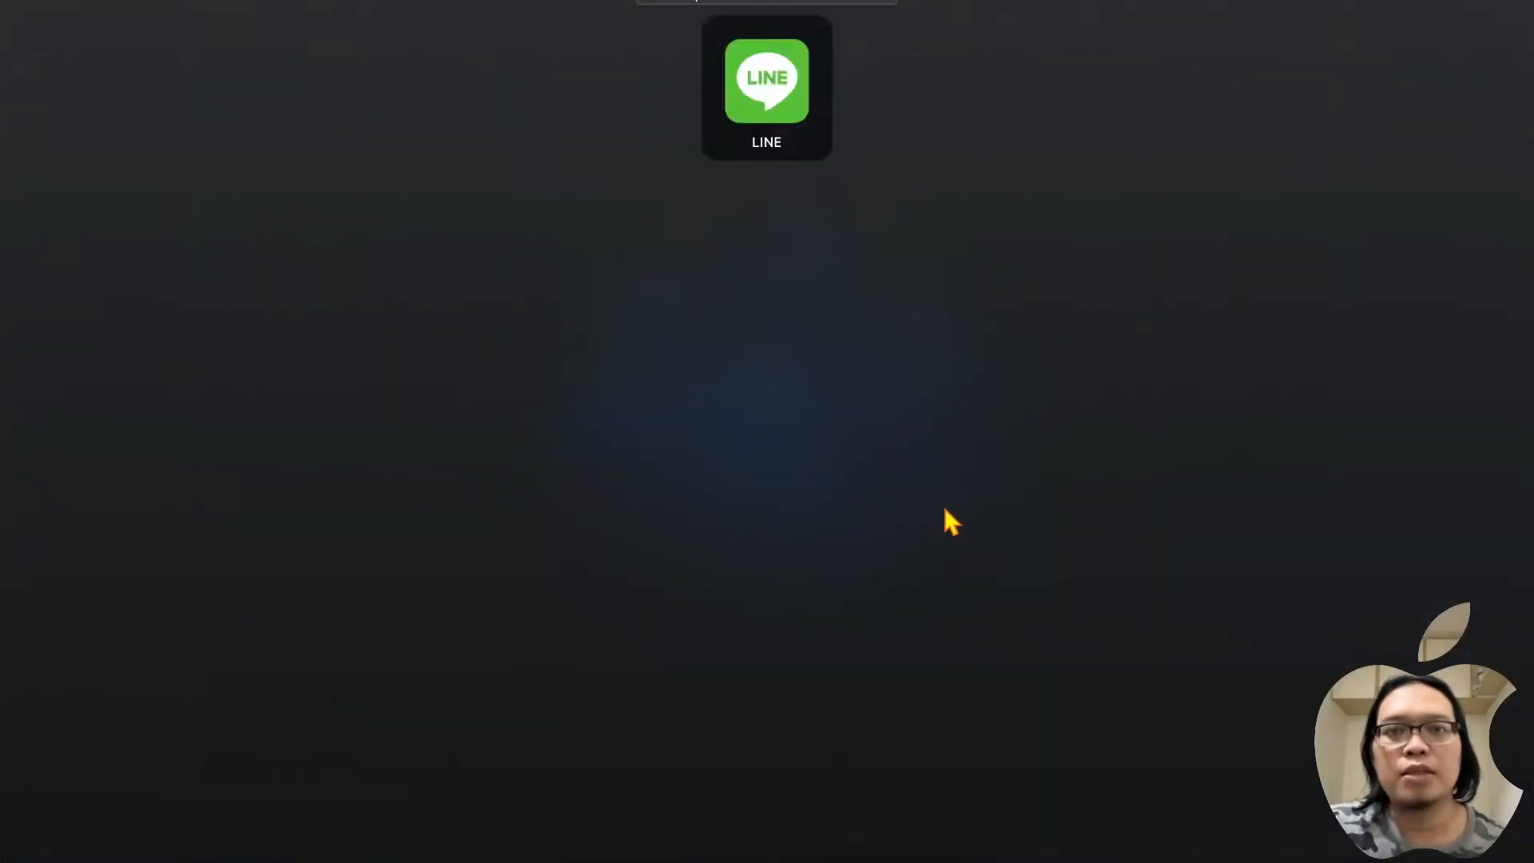
key(BackSpace)
key(BackSpace)
key(BackSpace)
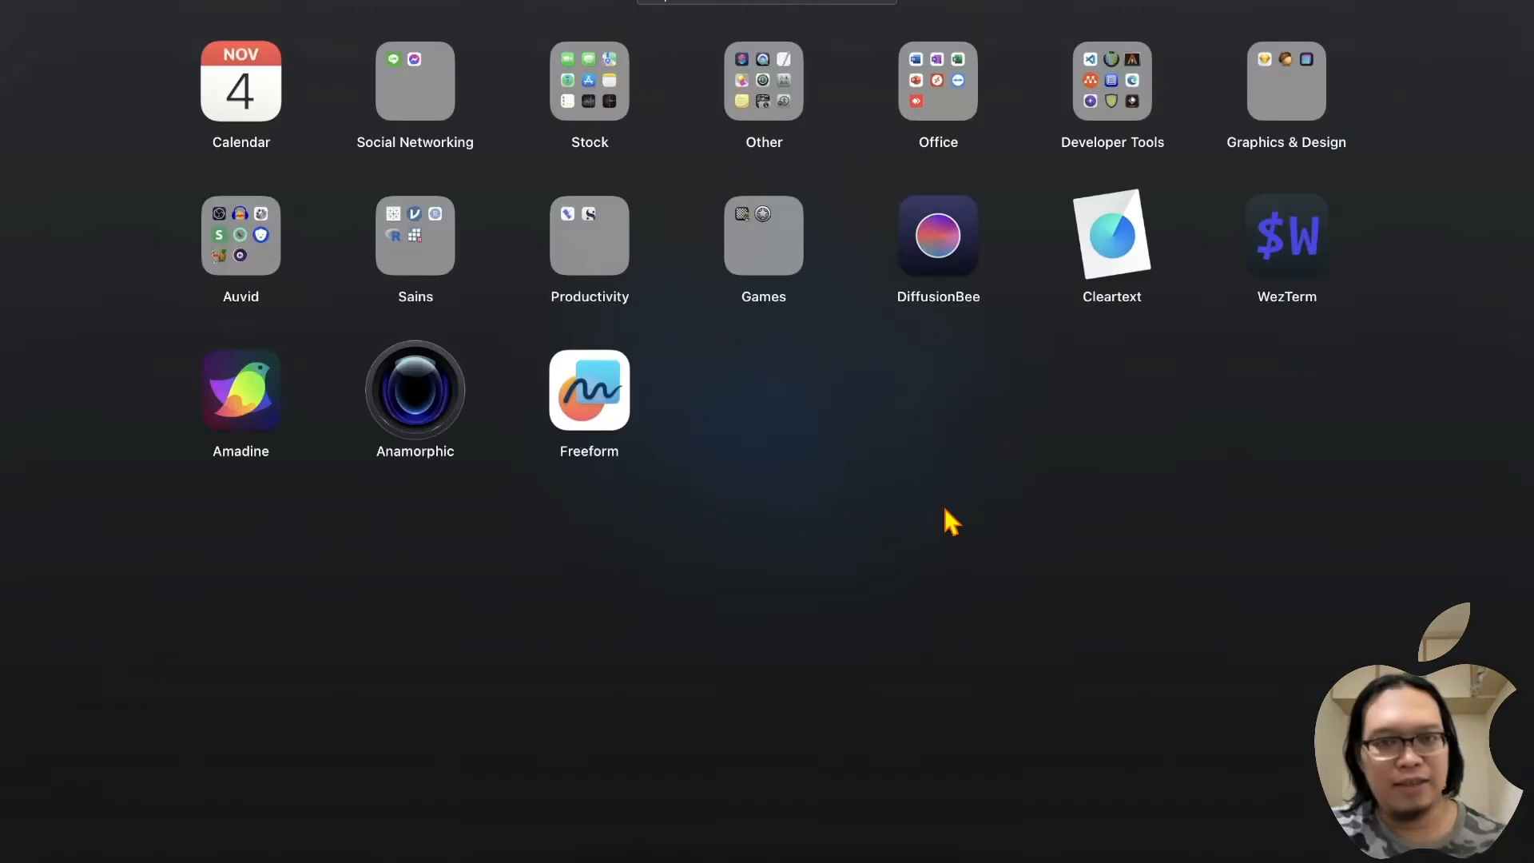
key(Escape)
Step: Launch the Liner desktop application through the app launcher and look through its new-project types
key(alt+space)
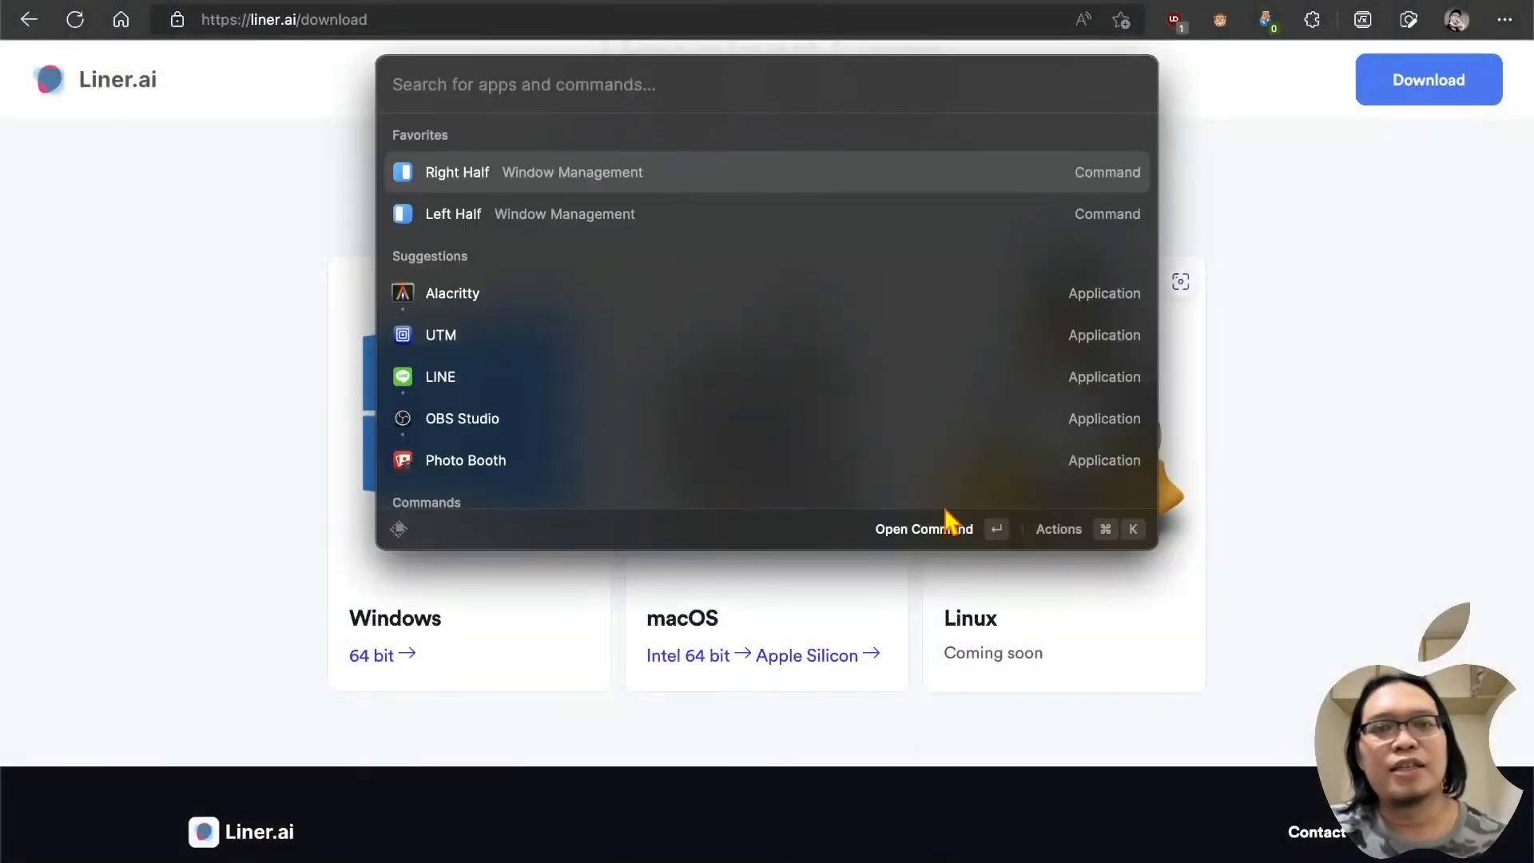
text(liner)
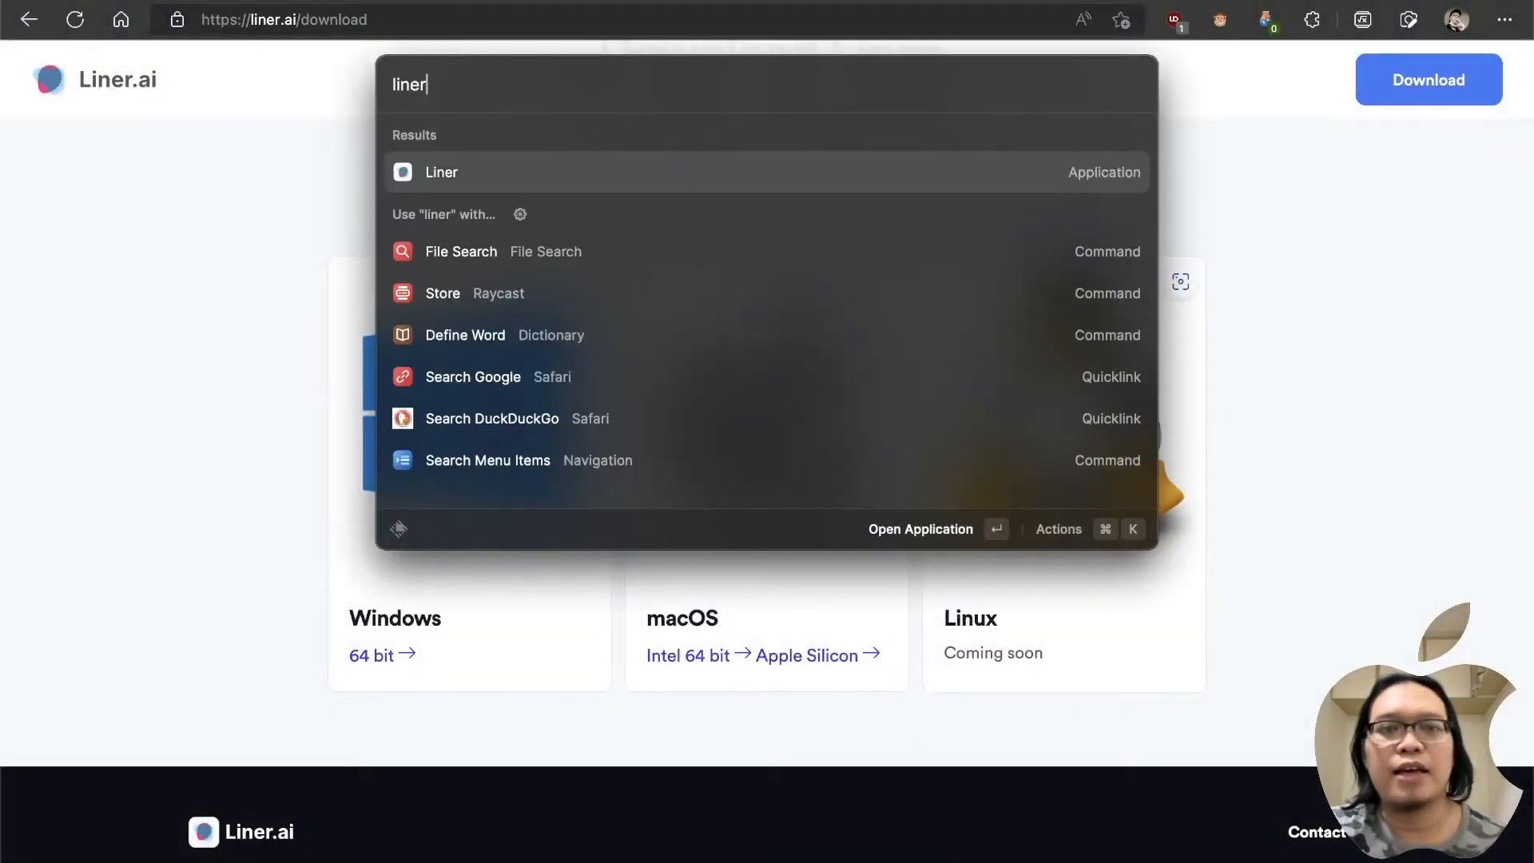
key(Return)
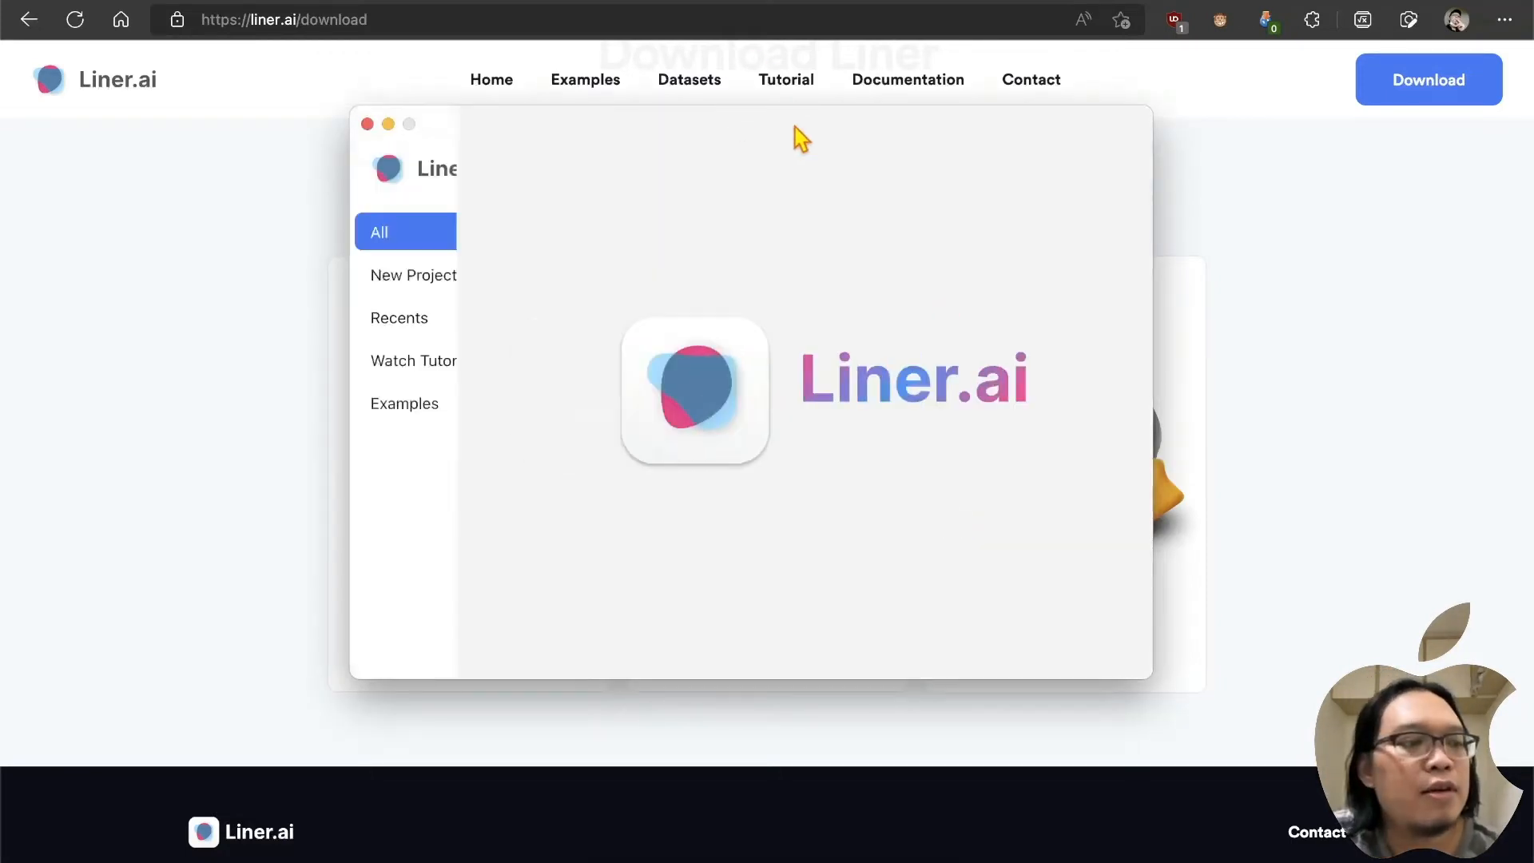
drag(805, 120, 782, 65)
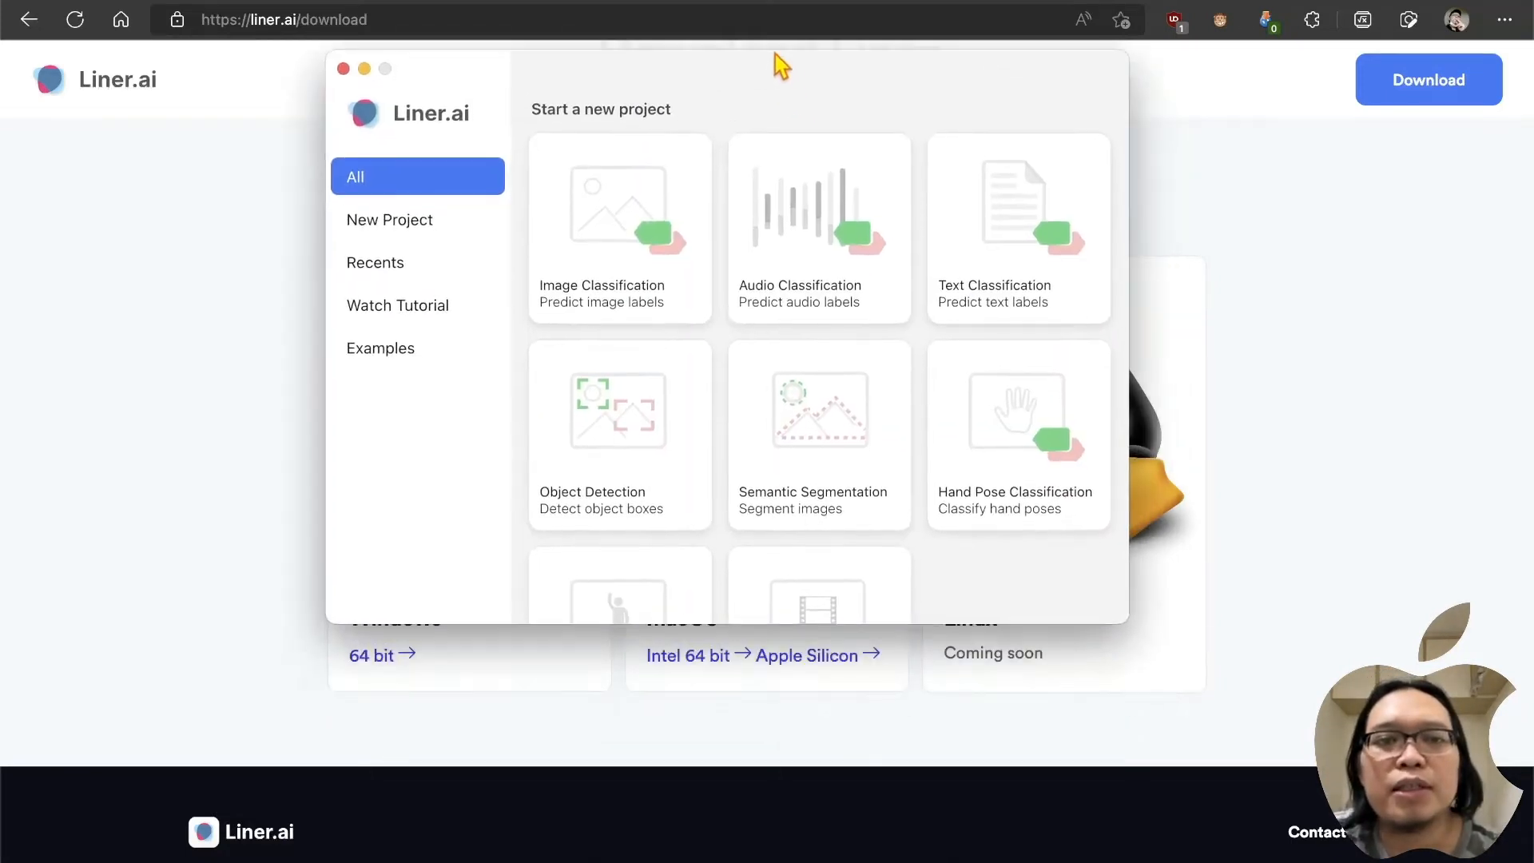
scroll(687, 336, down, 5)
scroll(675, 328, up, 5)
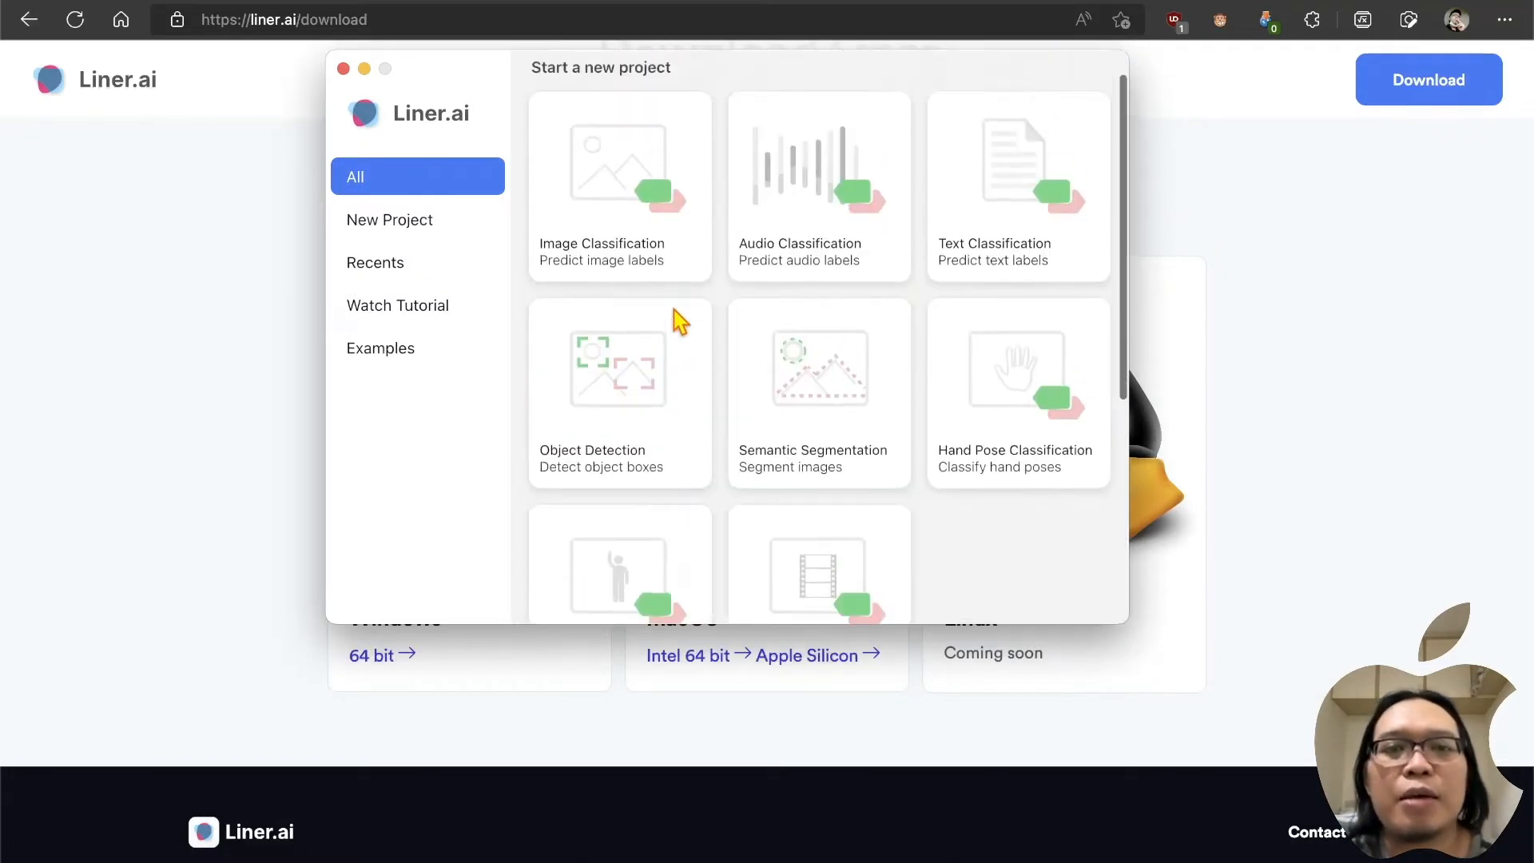
Step: Switch back to the Liner.ai site in the browser and open the Example Projects page
click(268, 441)
scroll(603, 475, up, 3)
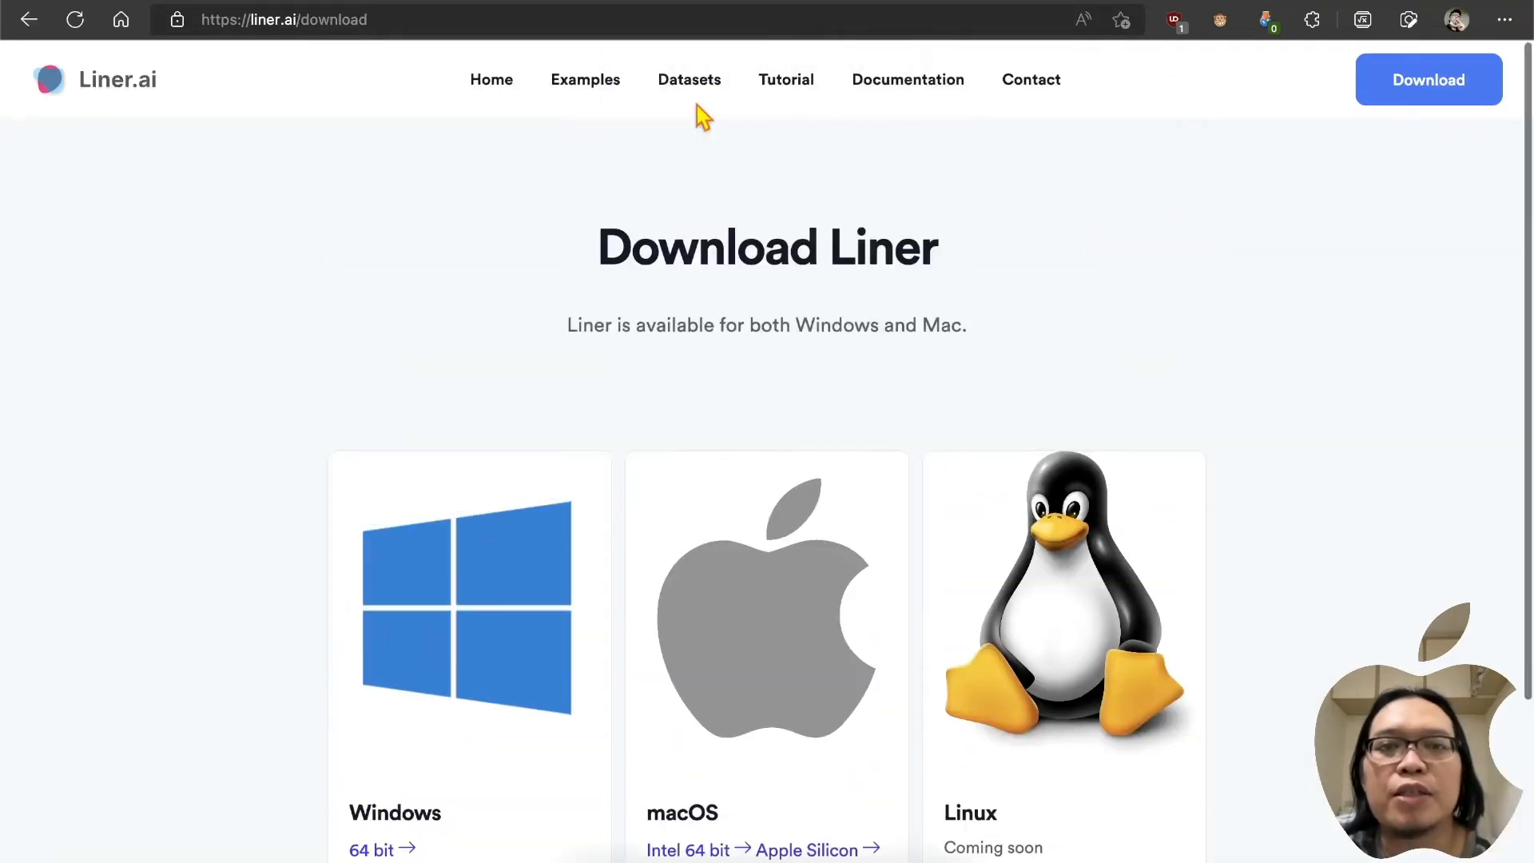
click(572, 81)
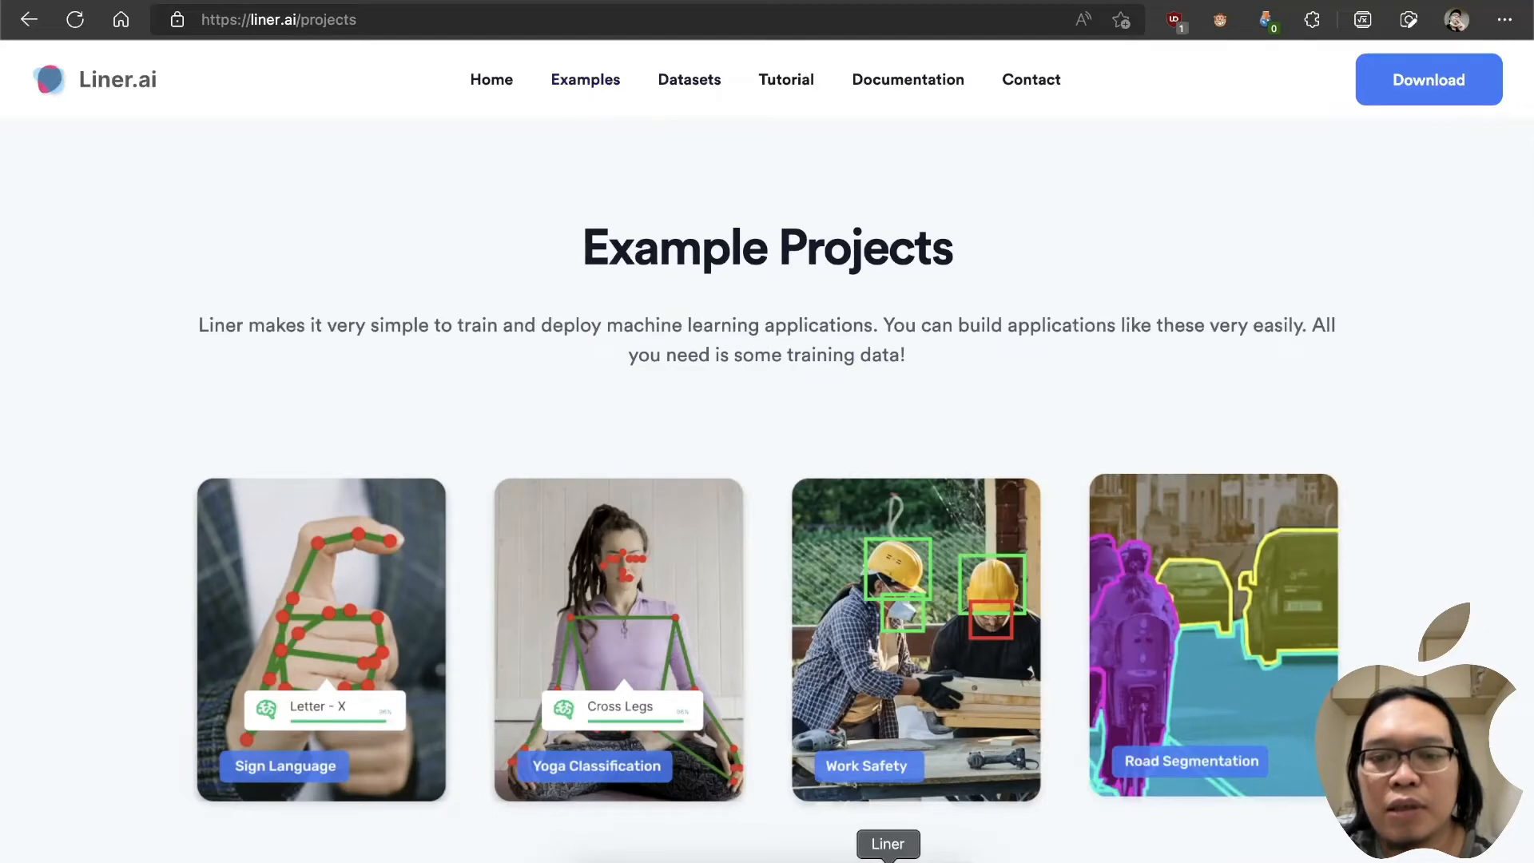
Step: Switch to the Liner application and review the project types offered for a new project
click(883, 859)
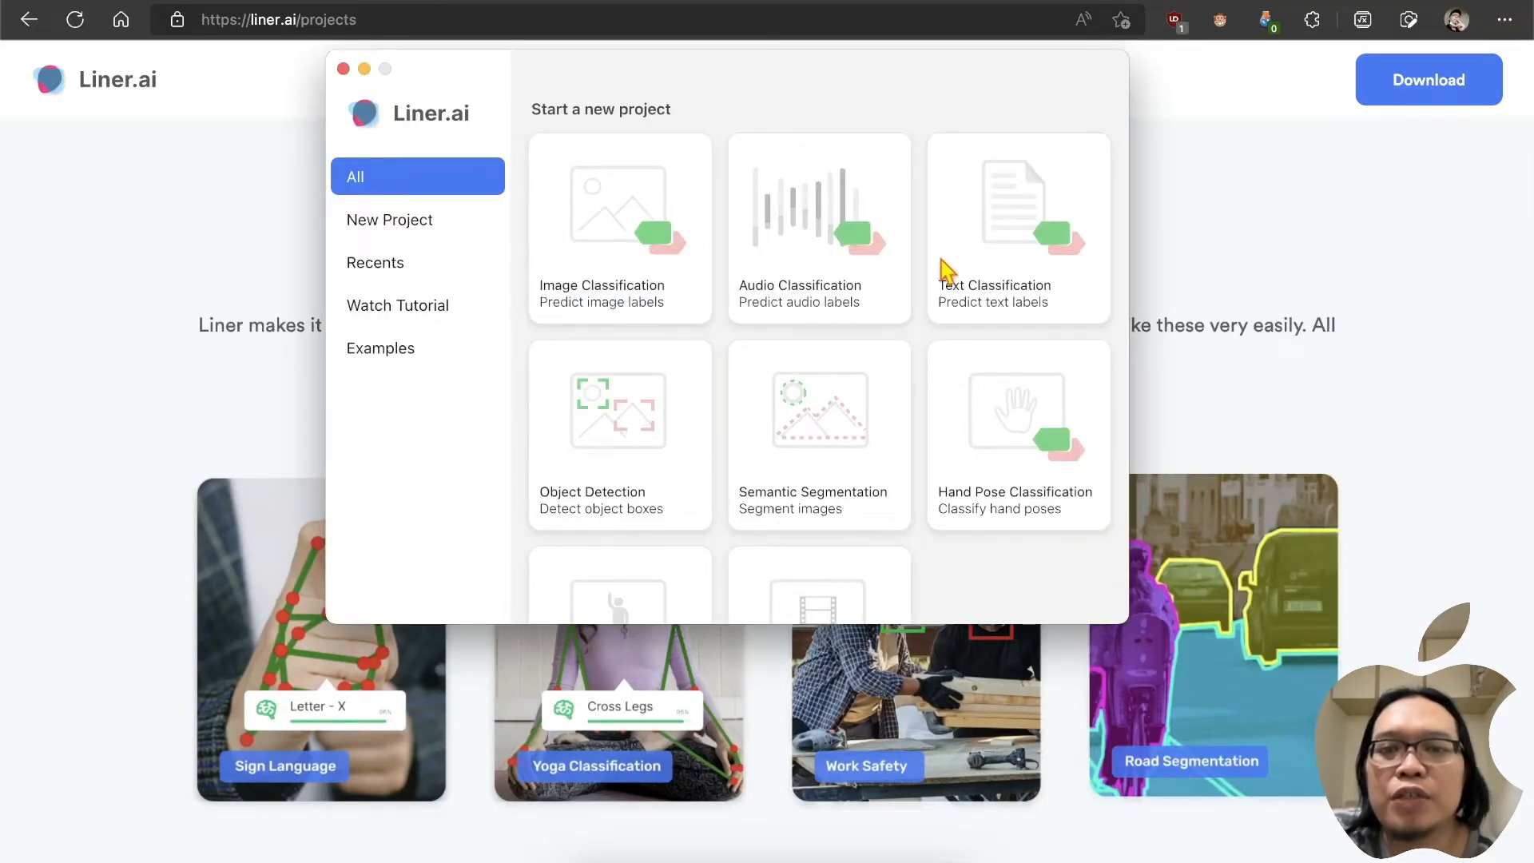
scroll(819, 423, down, 5)
scroll(823, 428, up, 5)
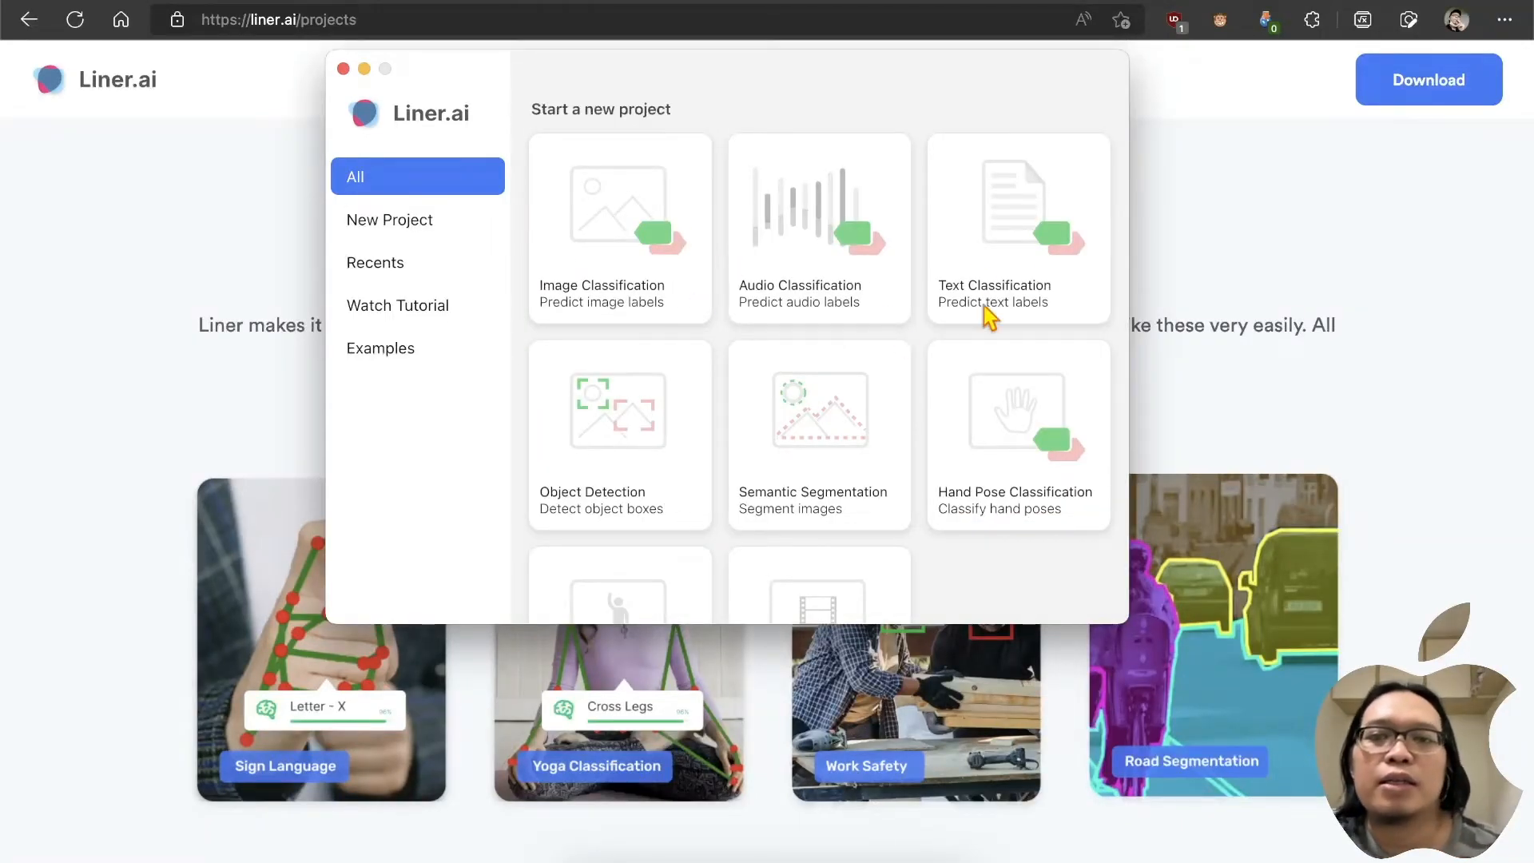
Step: Create a new Image Classification project named melanoma with me as the author
scroll(935, 328, down, 5)
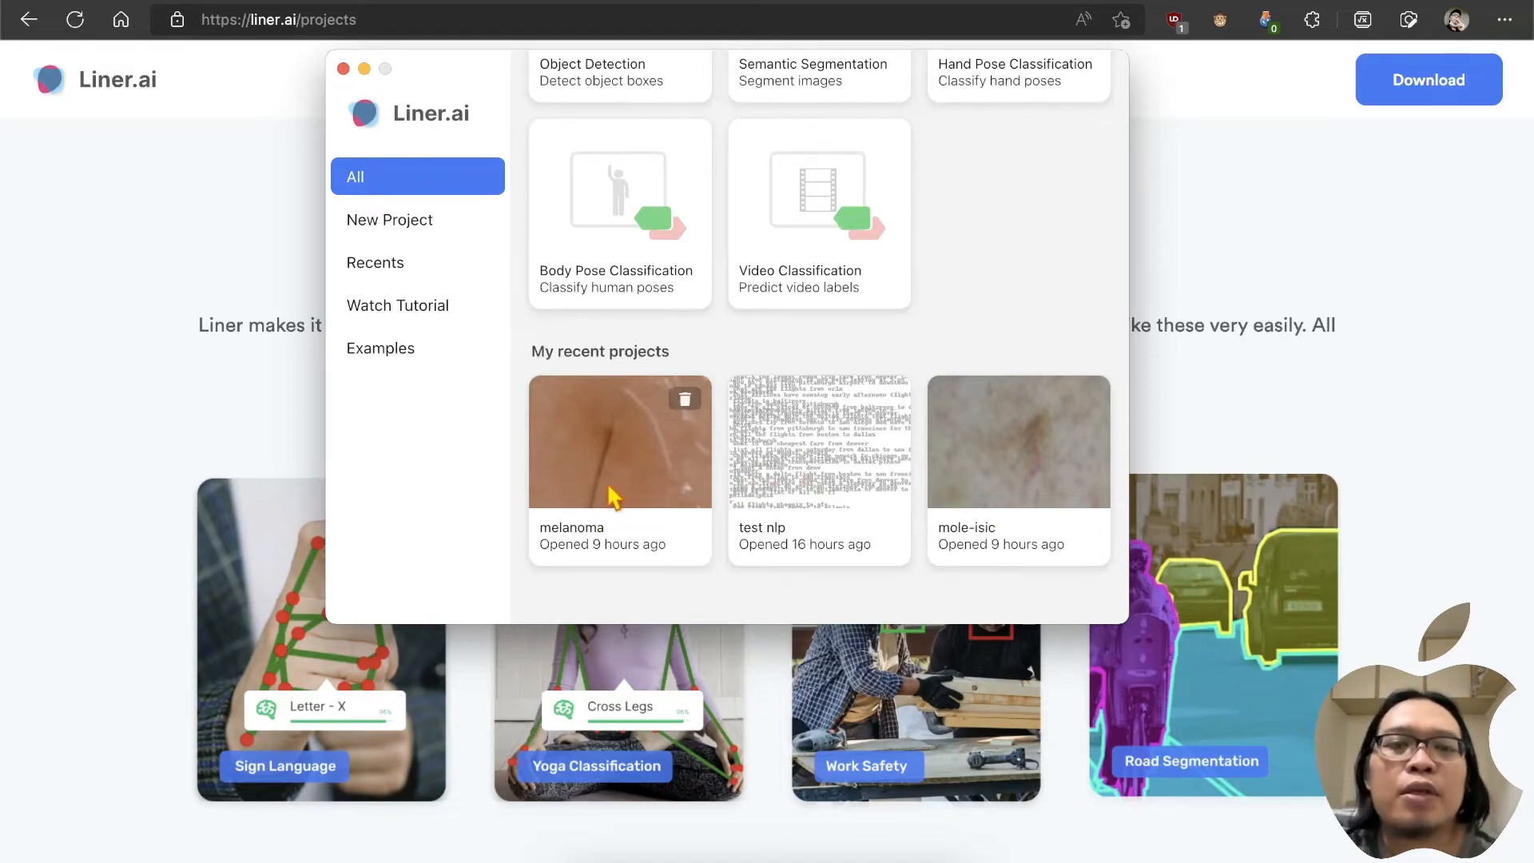
scroll(619, 480, up, 5)
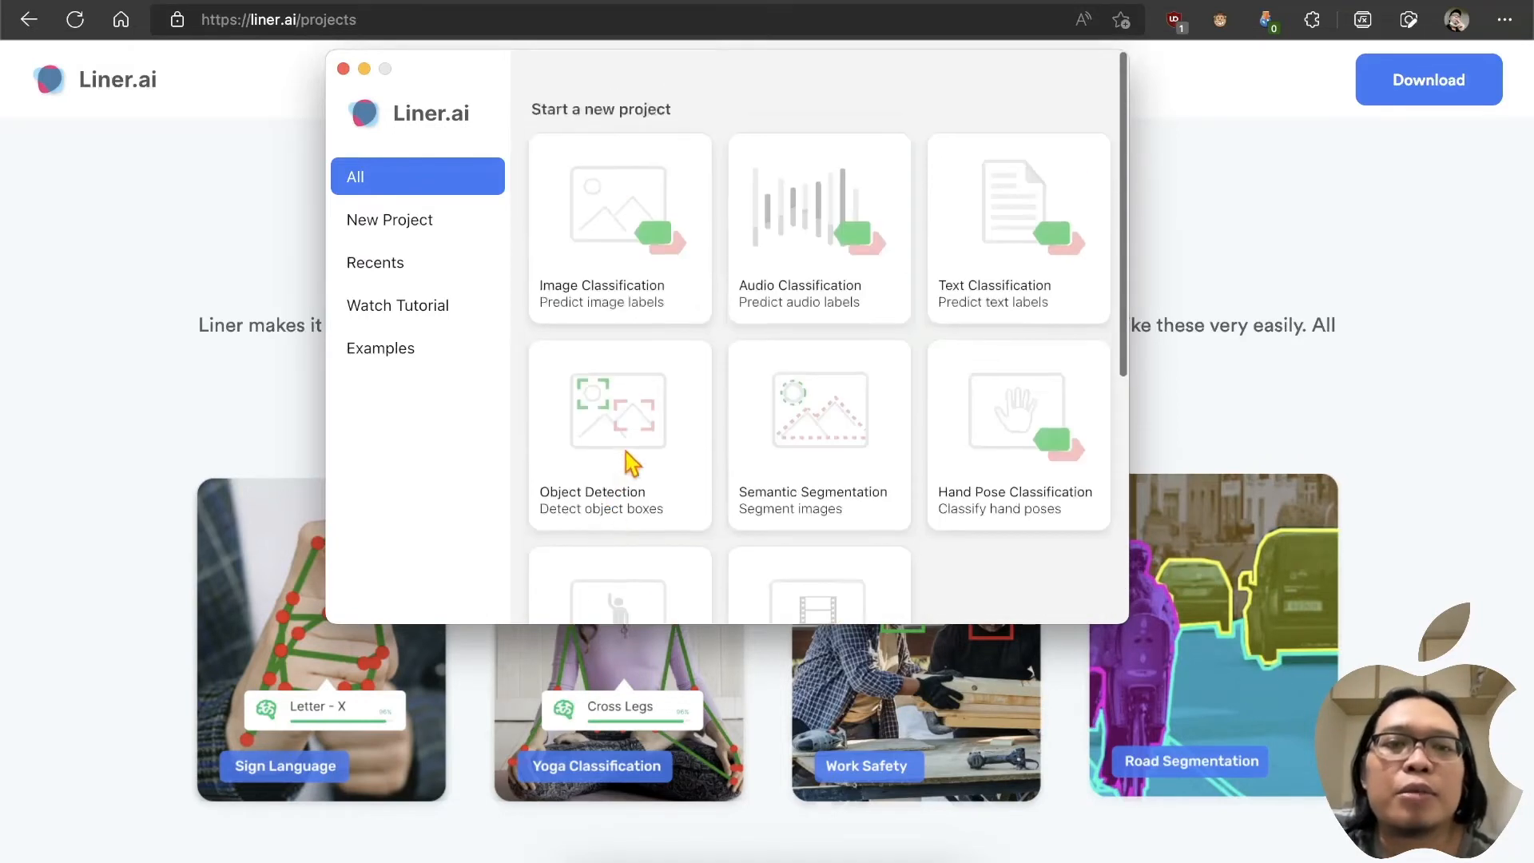
click(398, 235)
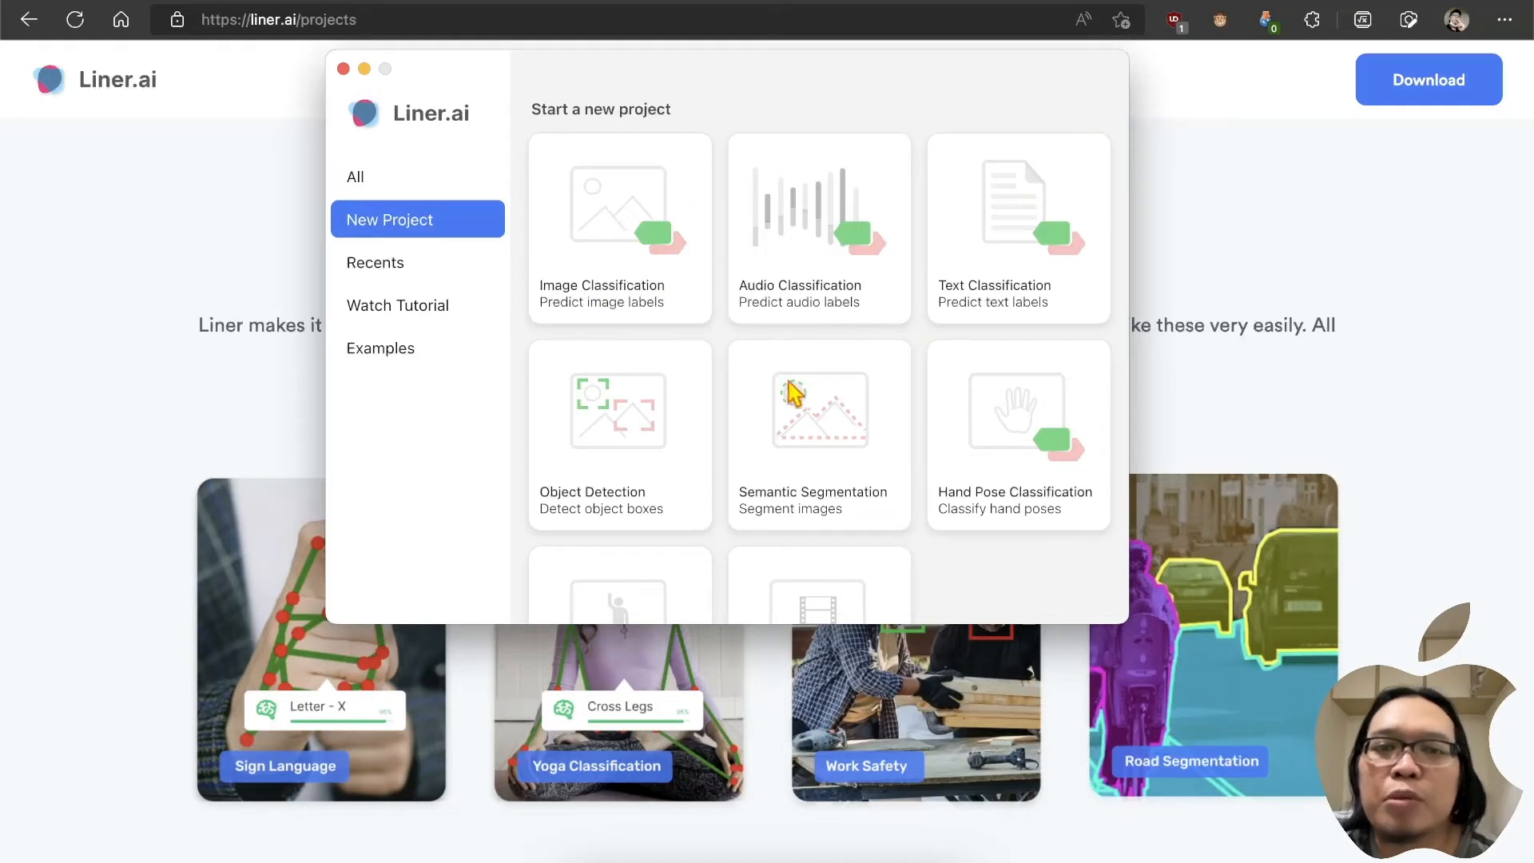
click(647, 264)
click(824, 210)
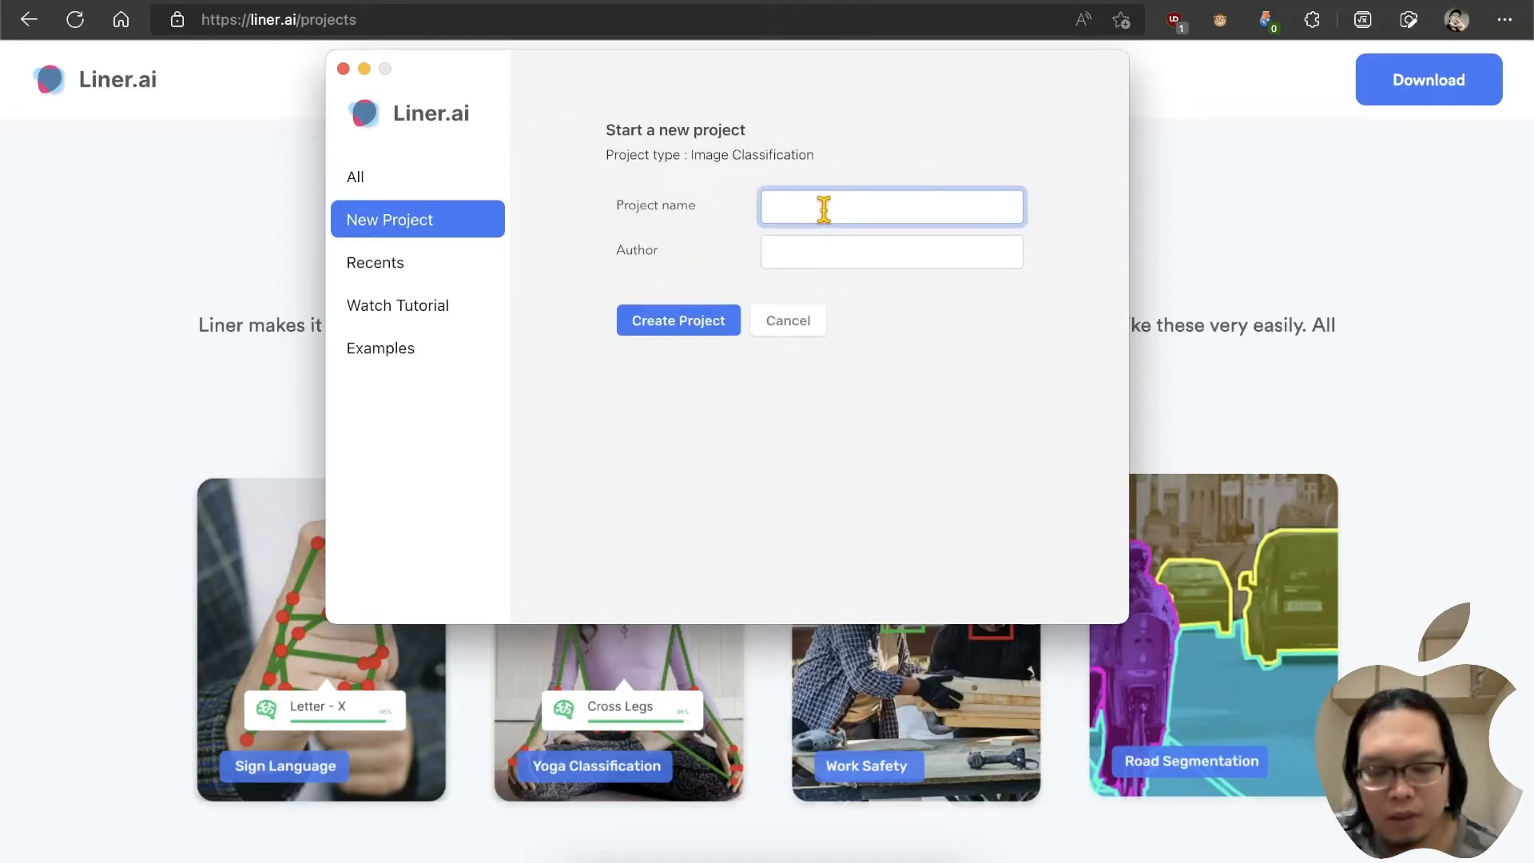
text(melanoma)
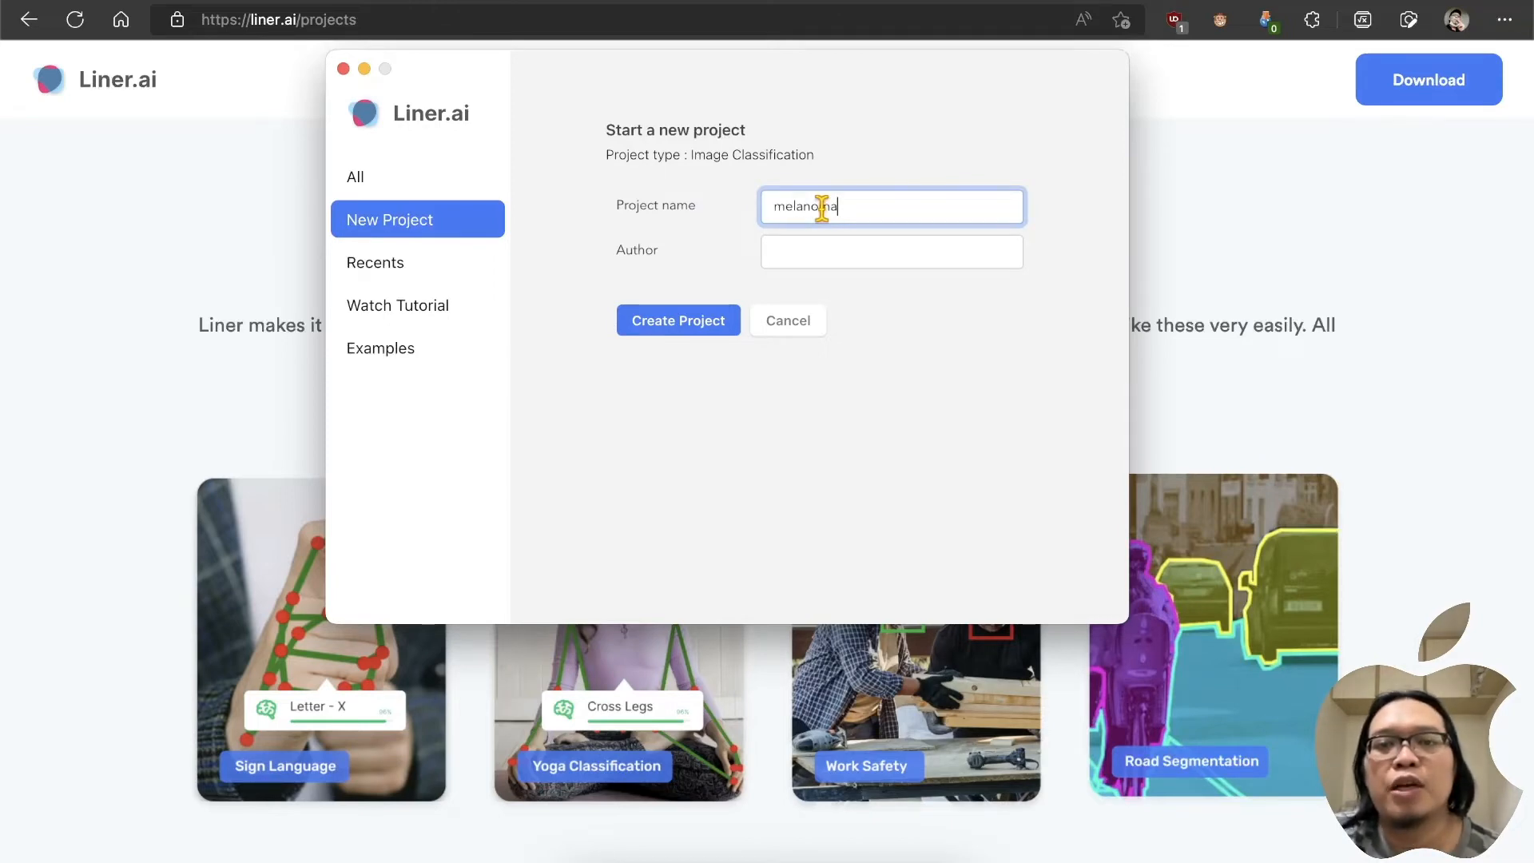
click(828, 252)
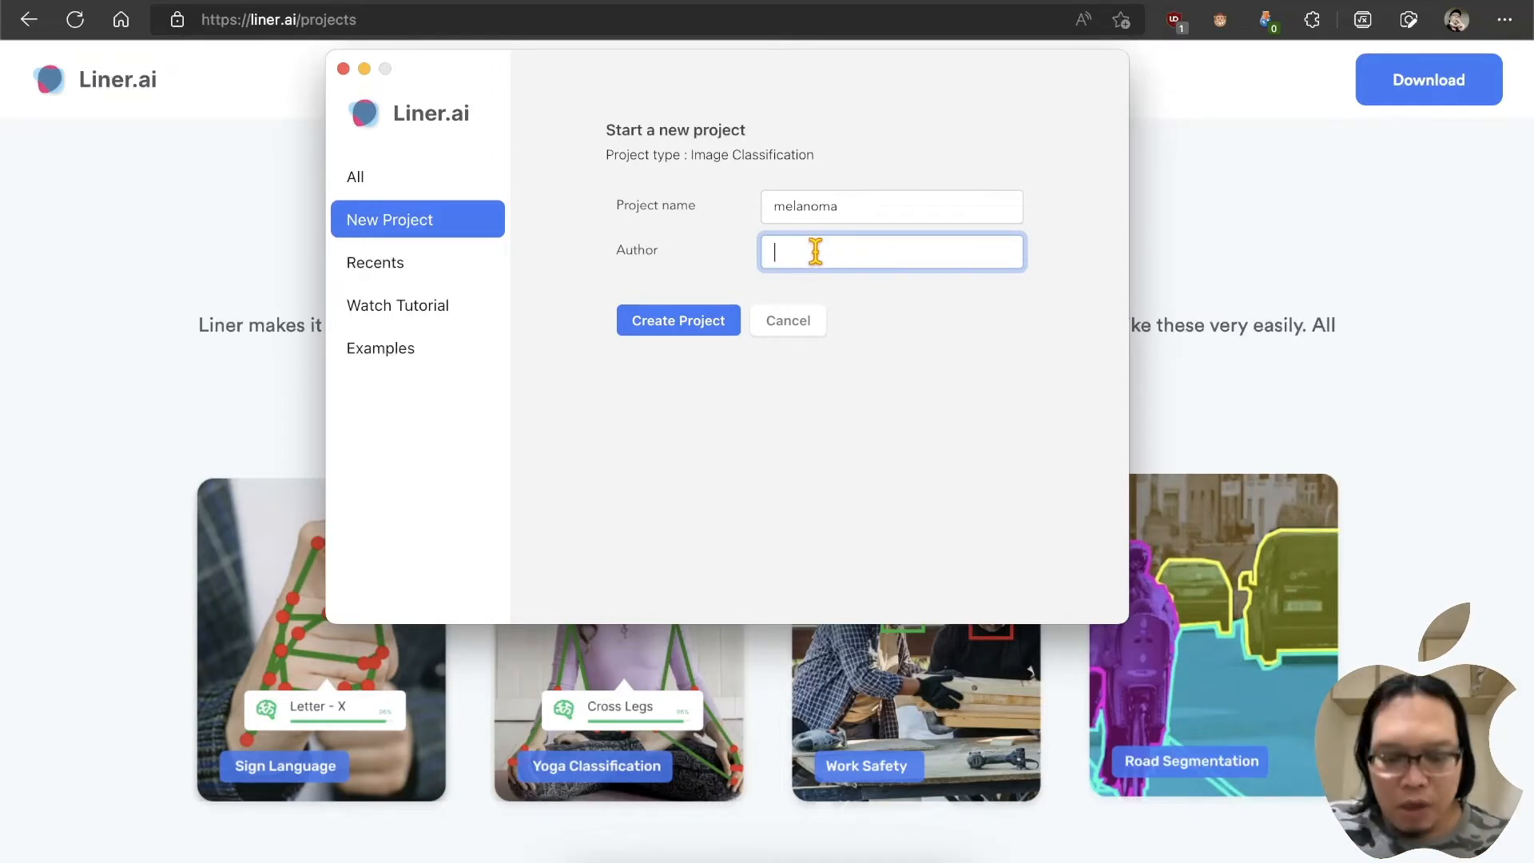
text(me)
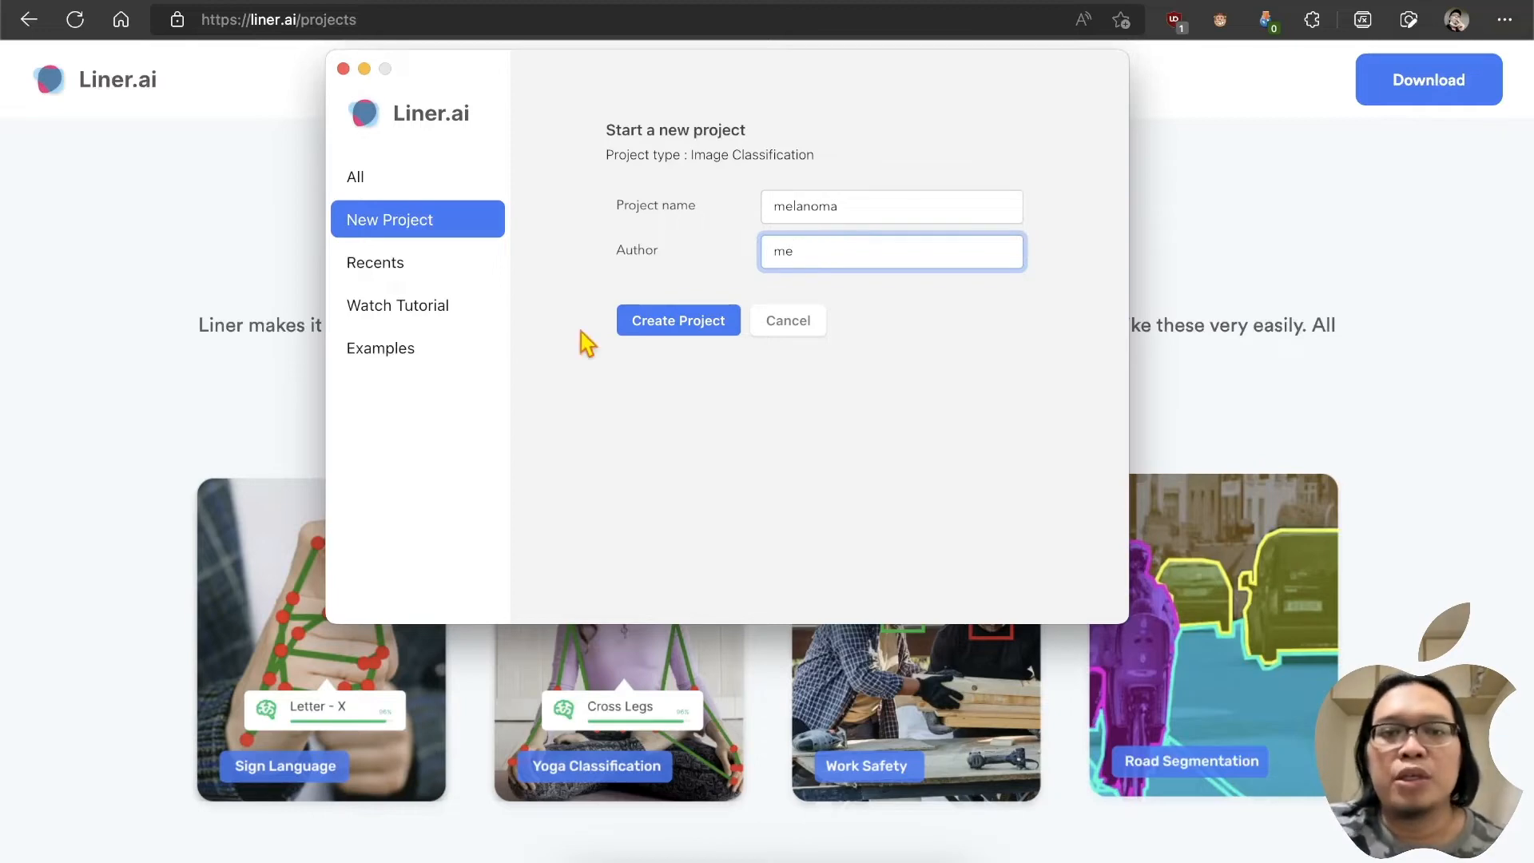
click(682, 342)
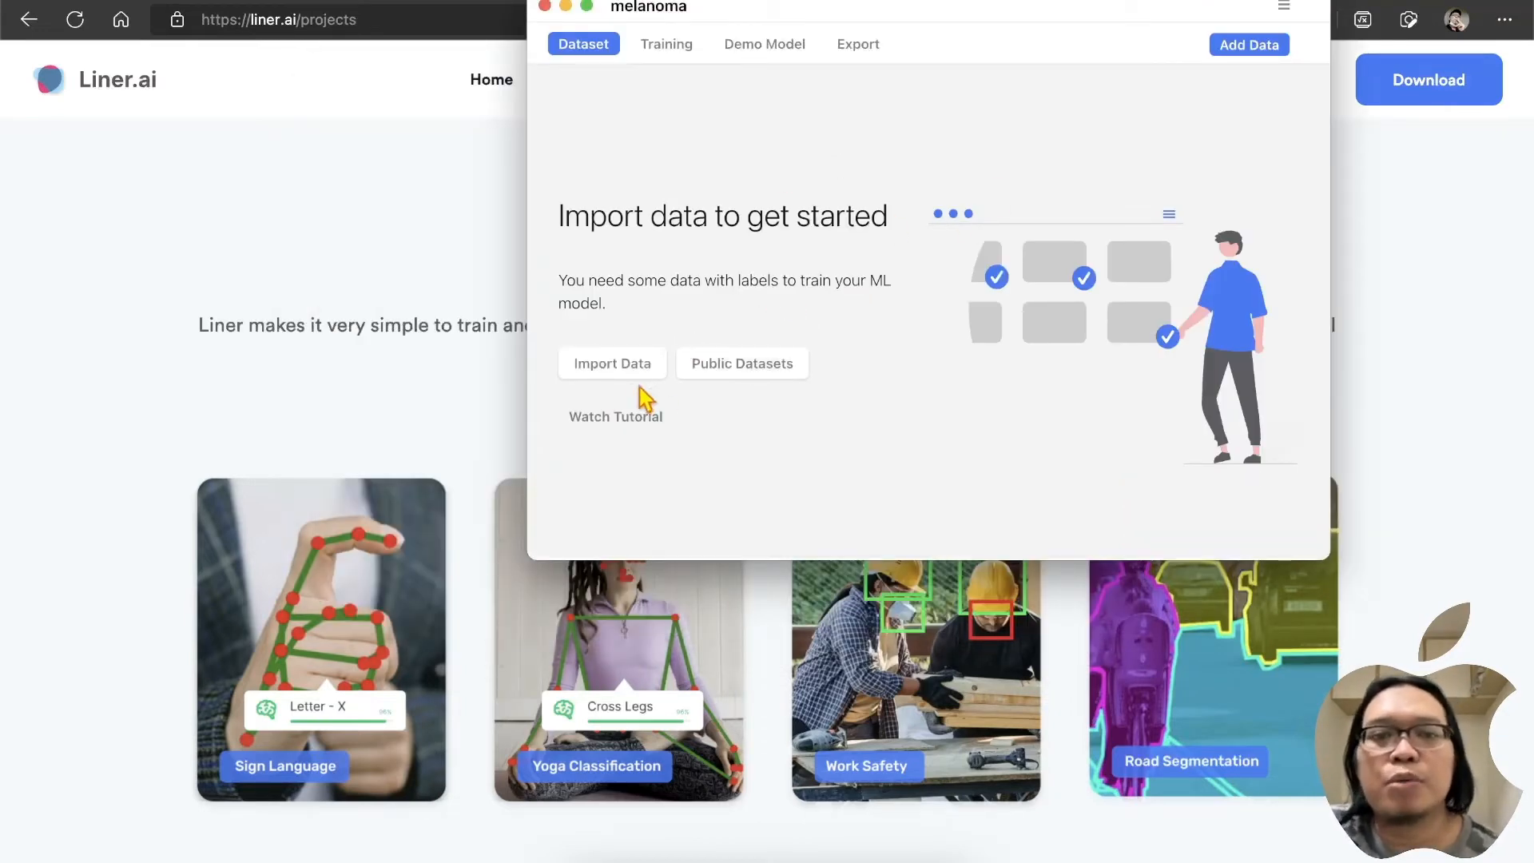
Step: Start a labeled dataset import and browse the DATA drive to the images folder inside ISIC/melanoma2
click(1269, 53)
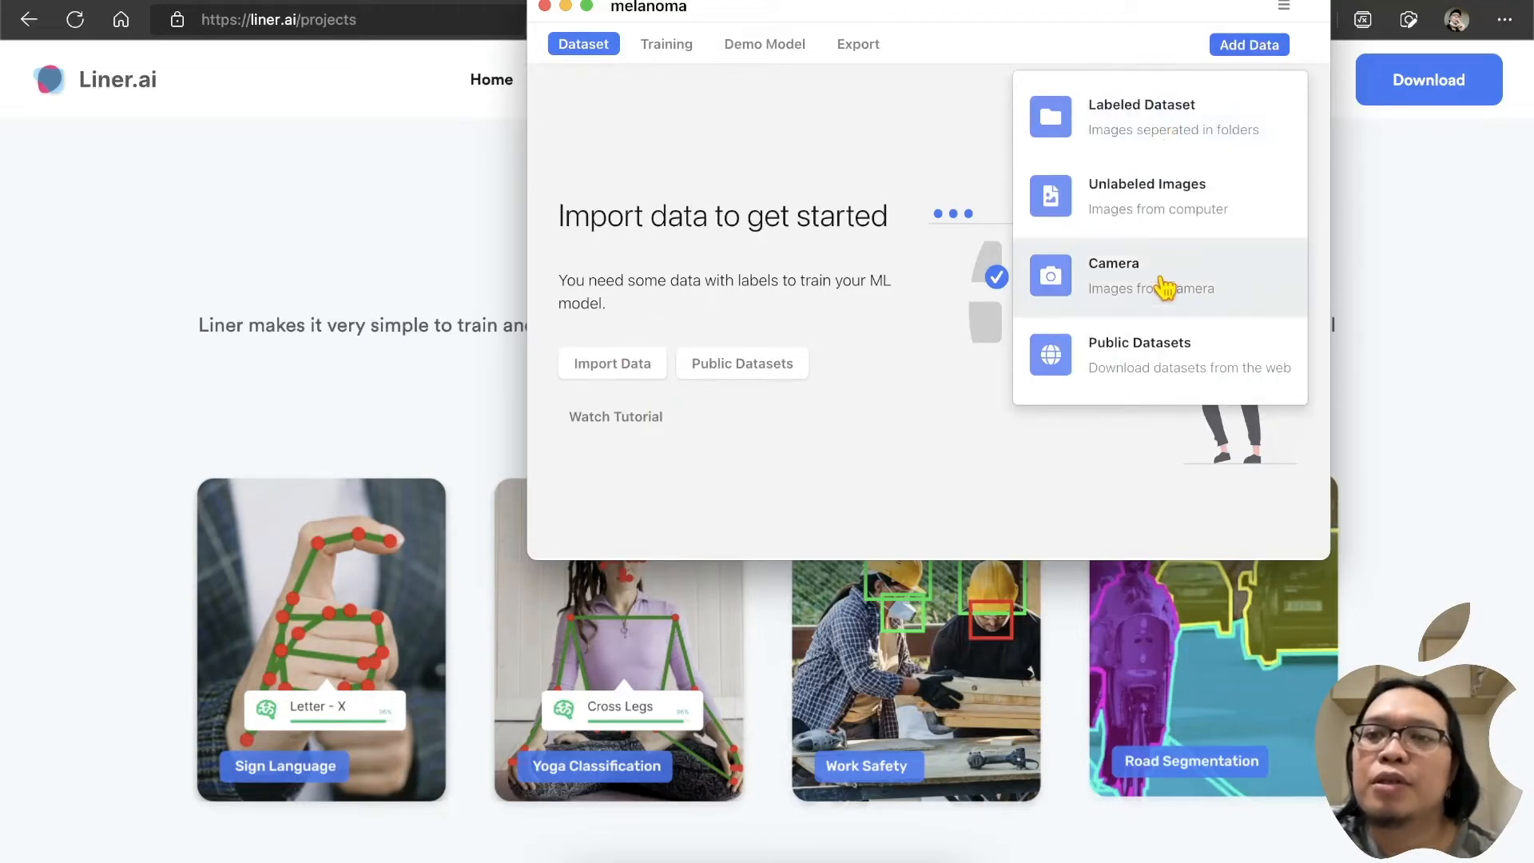
click(1147, 144)
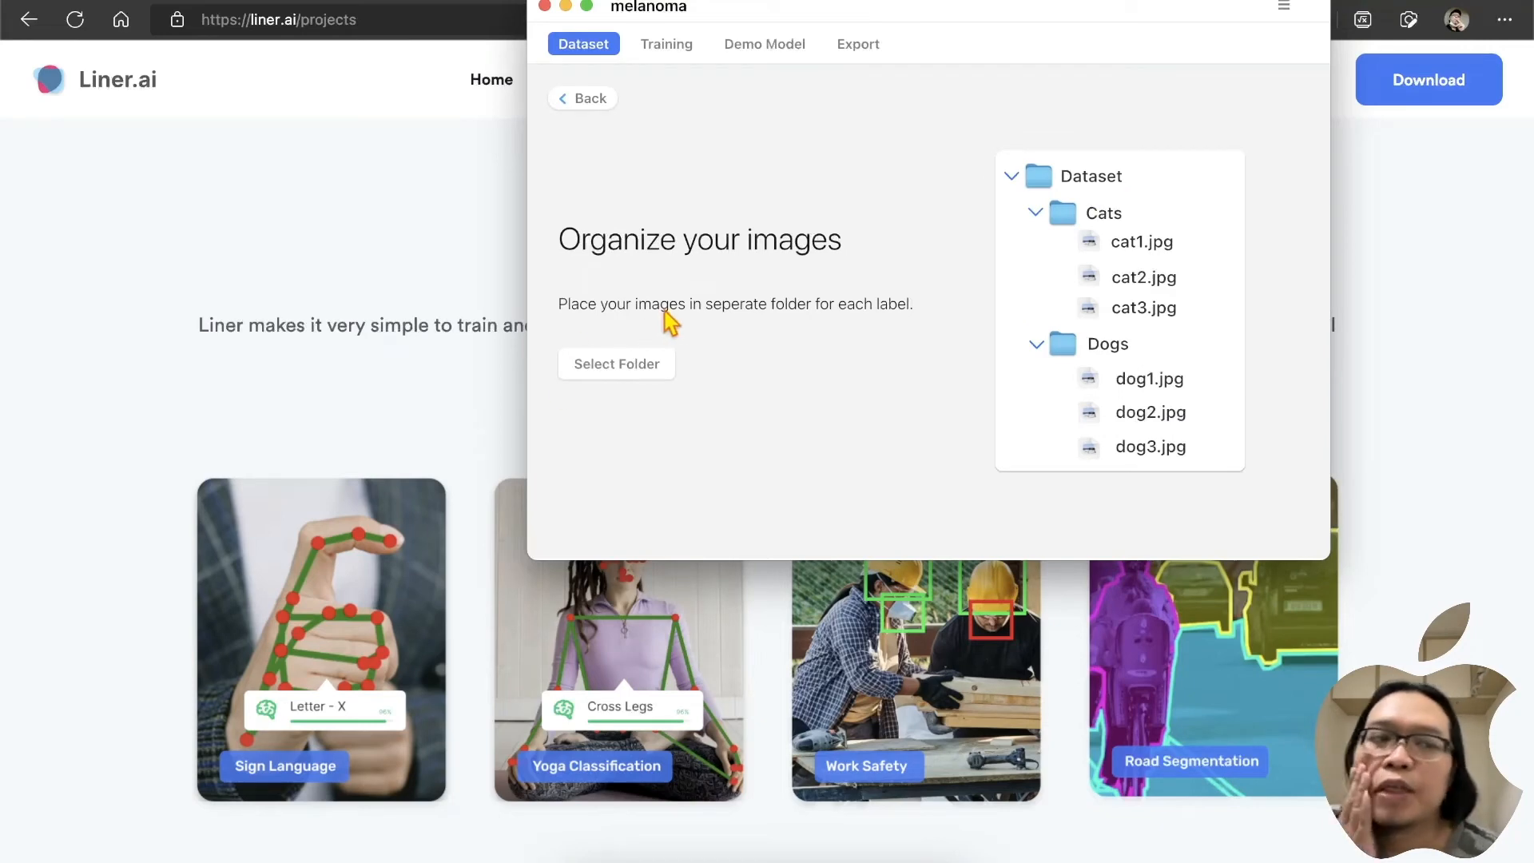
click(644, 368)
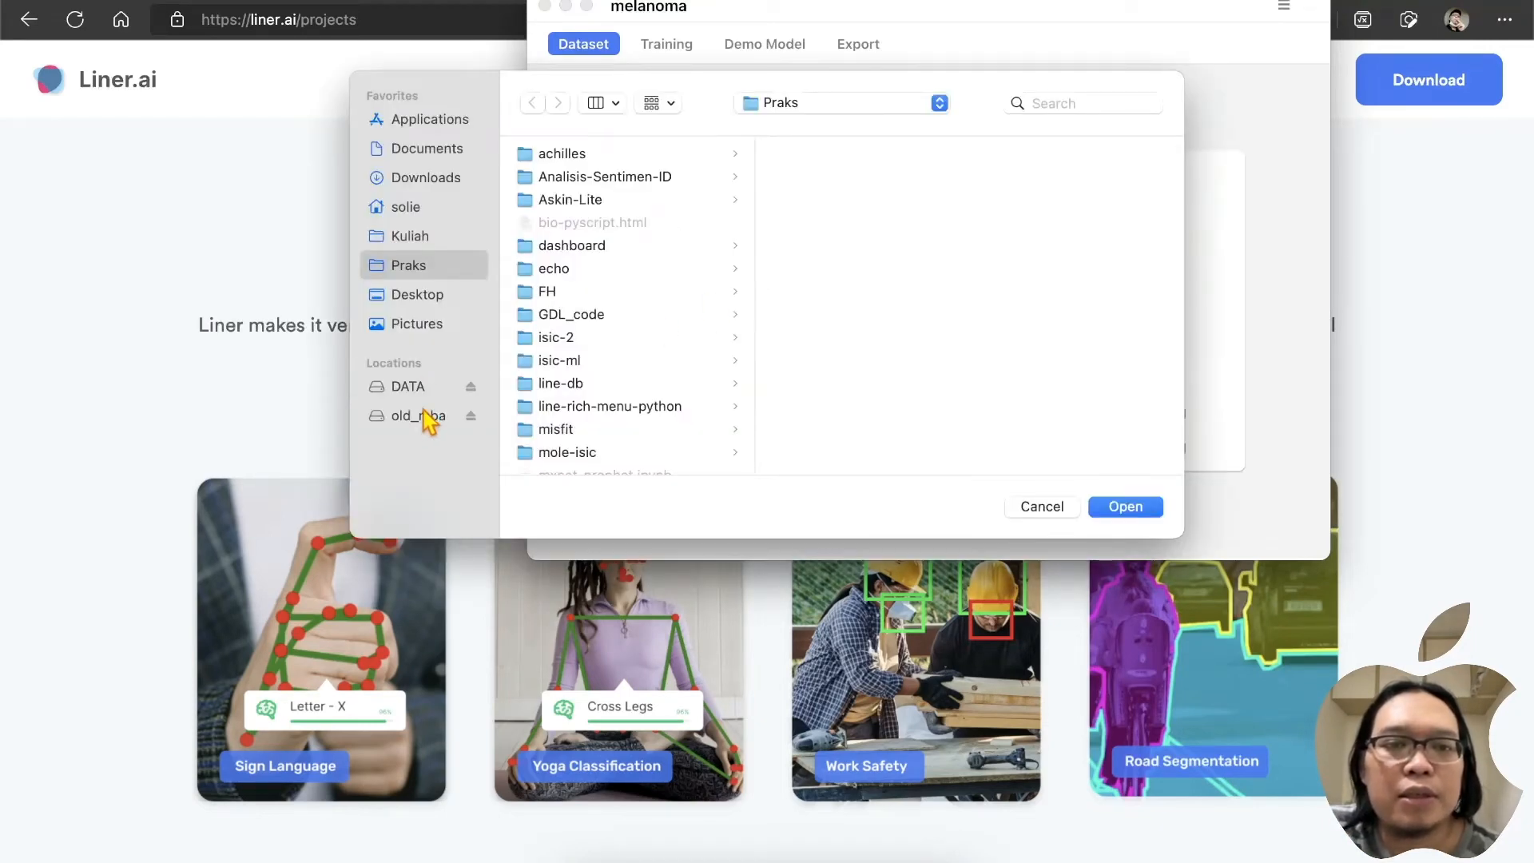
click(429, 418)
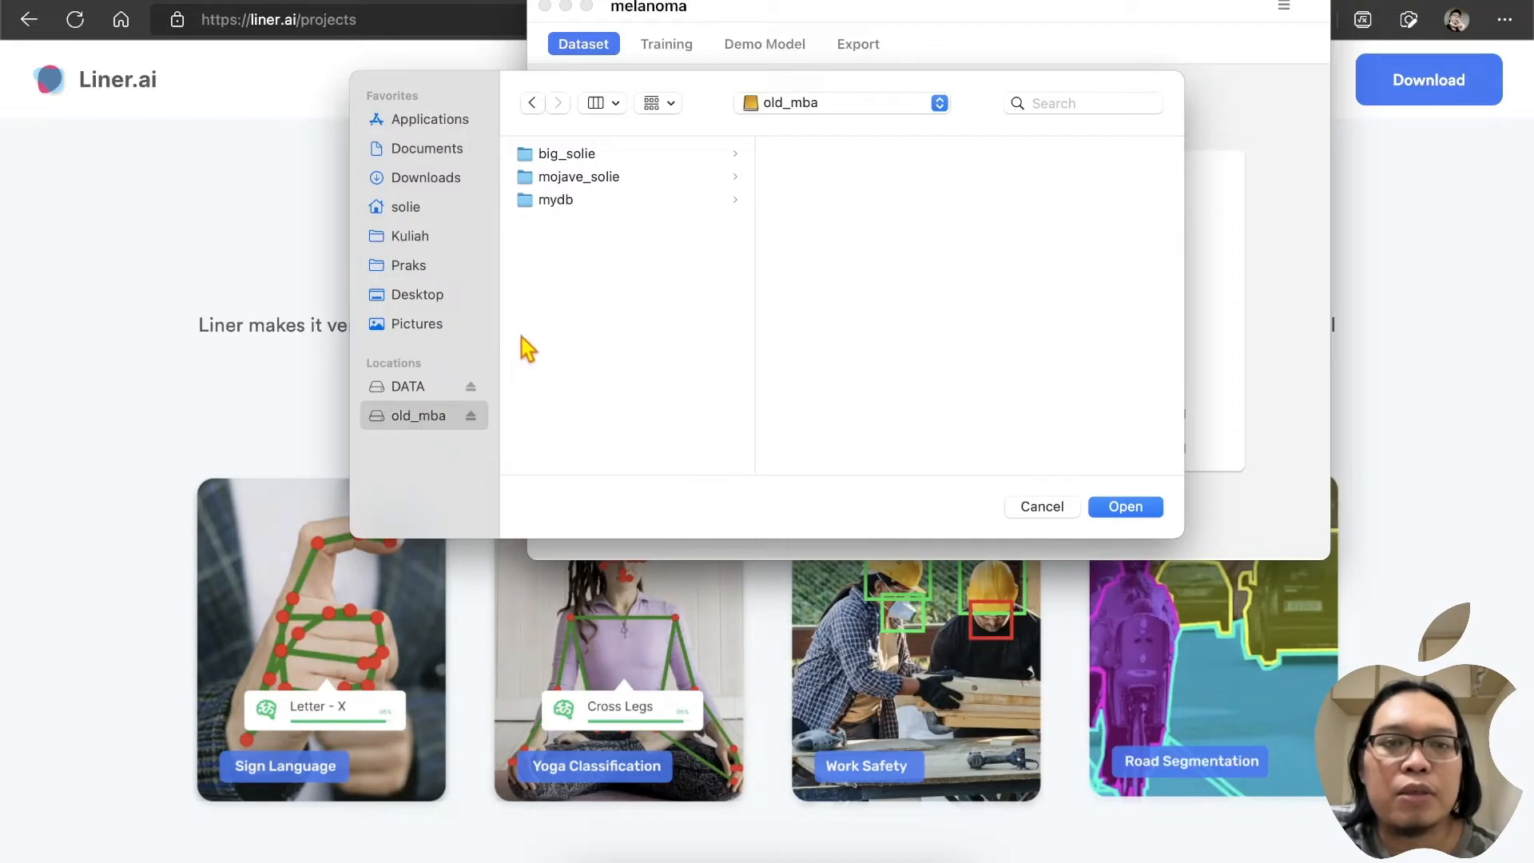
click(436, 390)
click(656, 269)
click(870, 250)
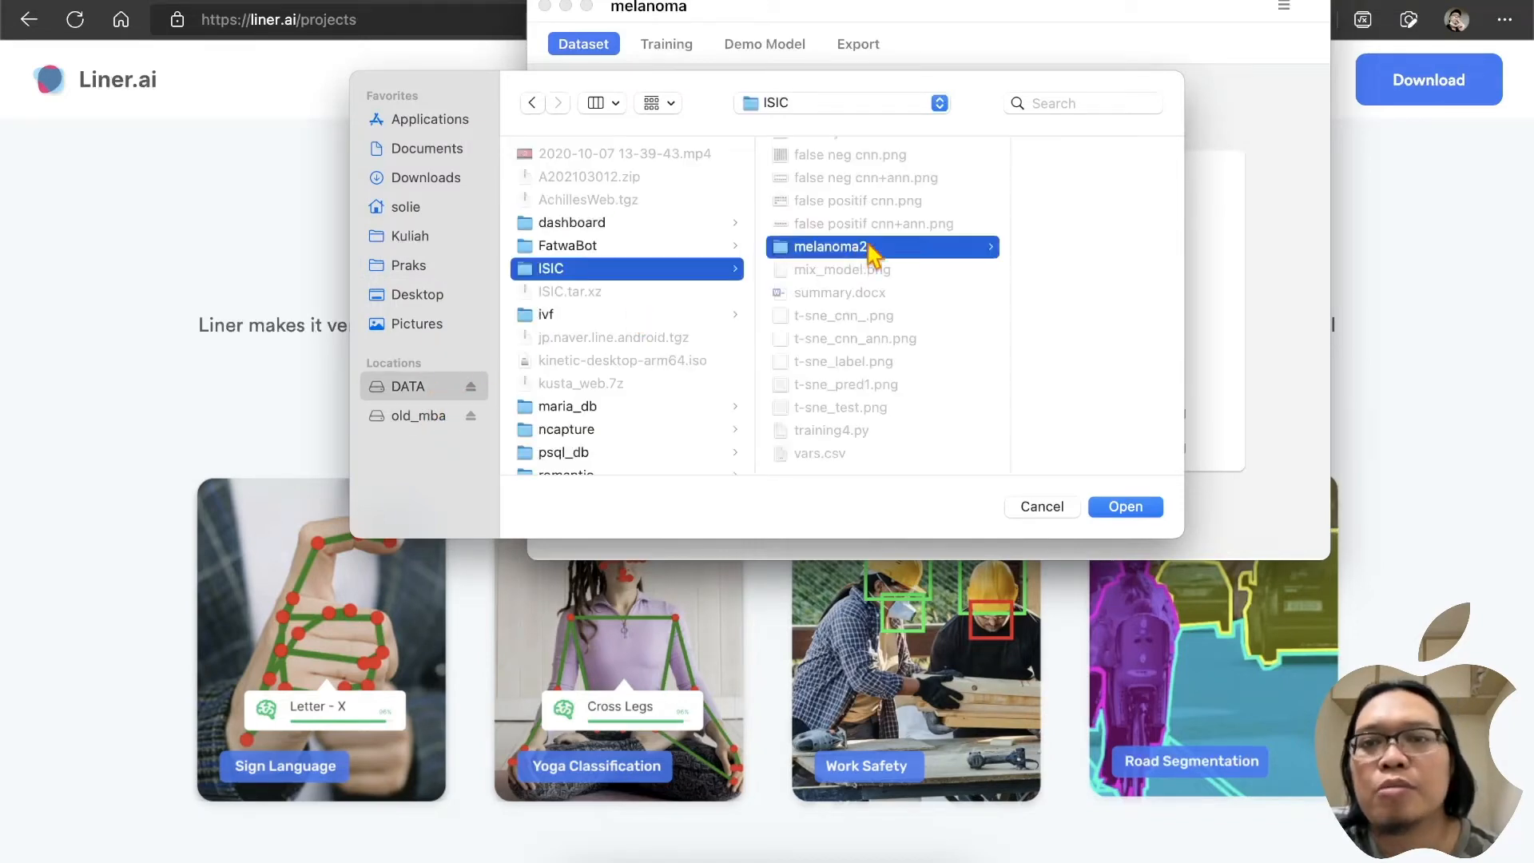
click(1016, 201)
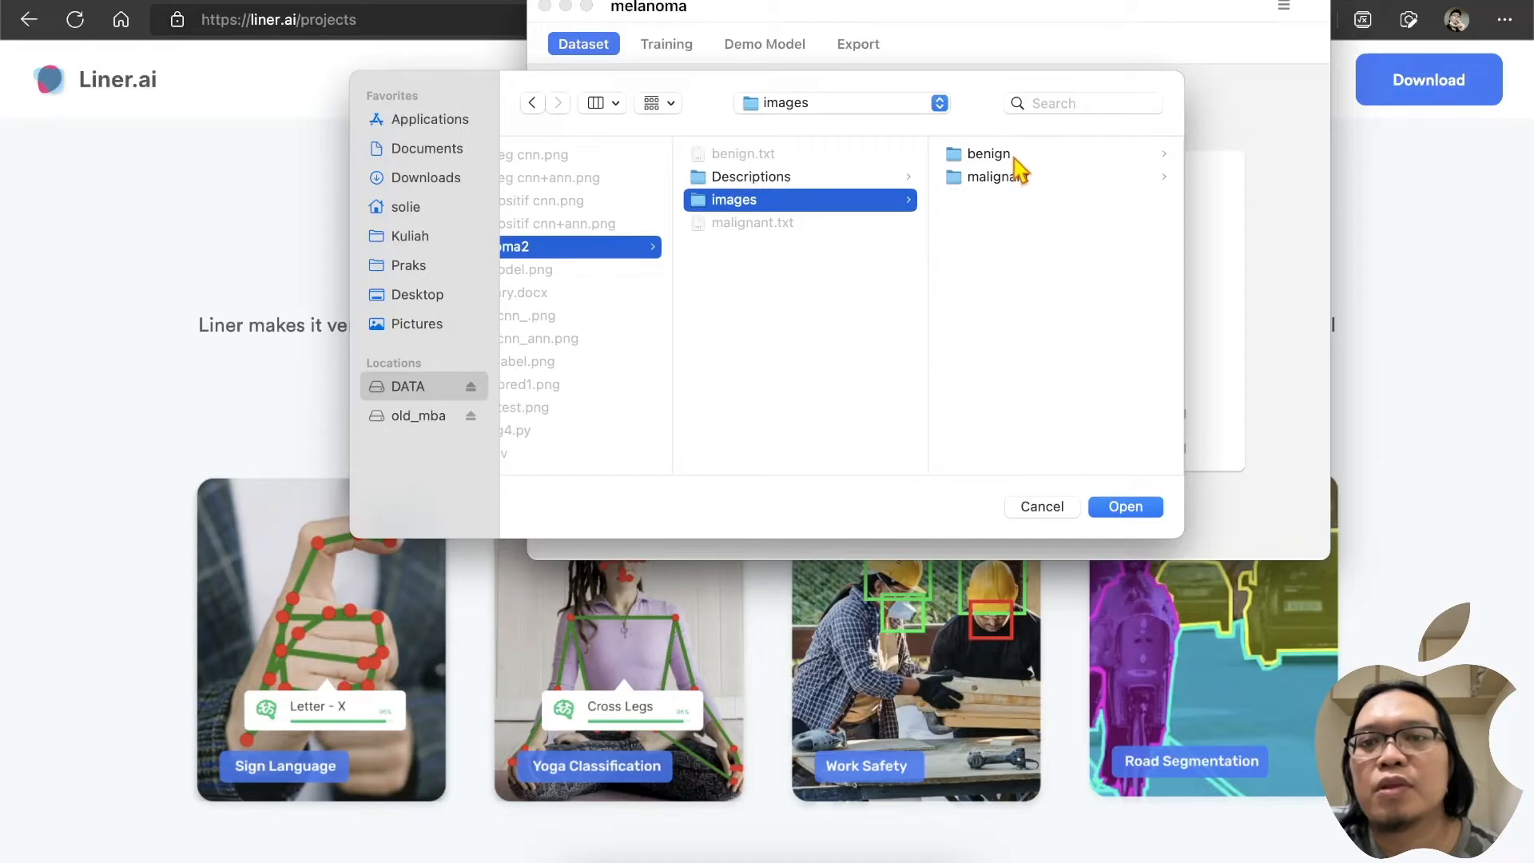
Step: Check the benign and malignant subfolders and import their parent images folder as the labeled dataset
click(1014, 158)
click(816, 179)
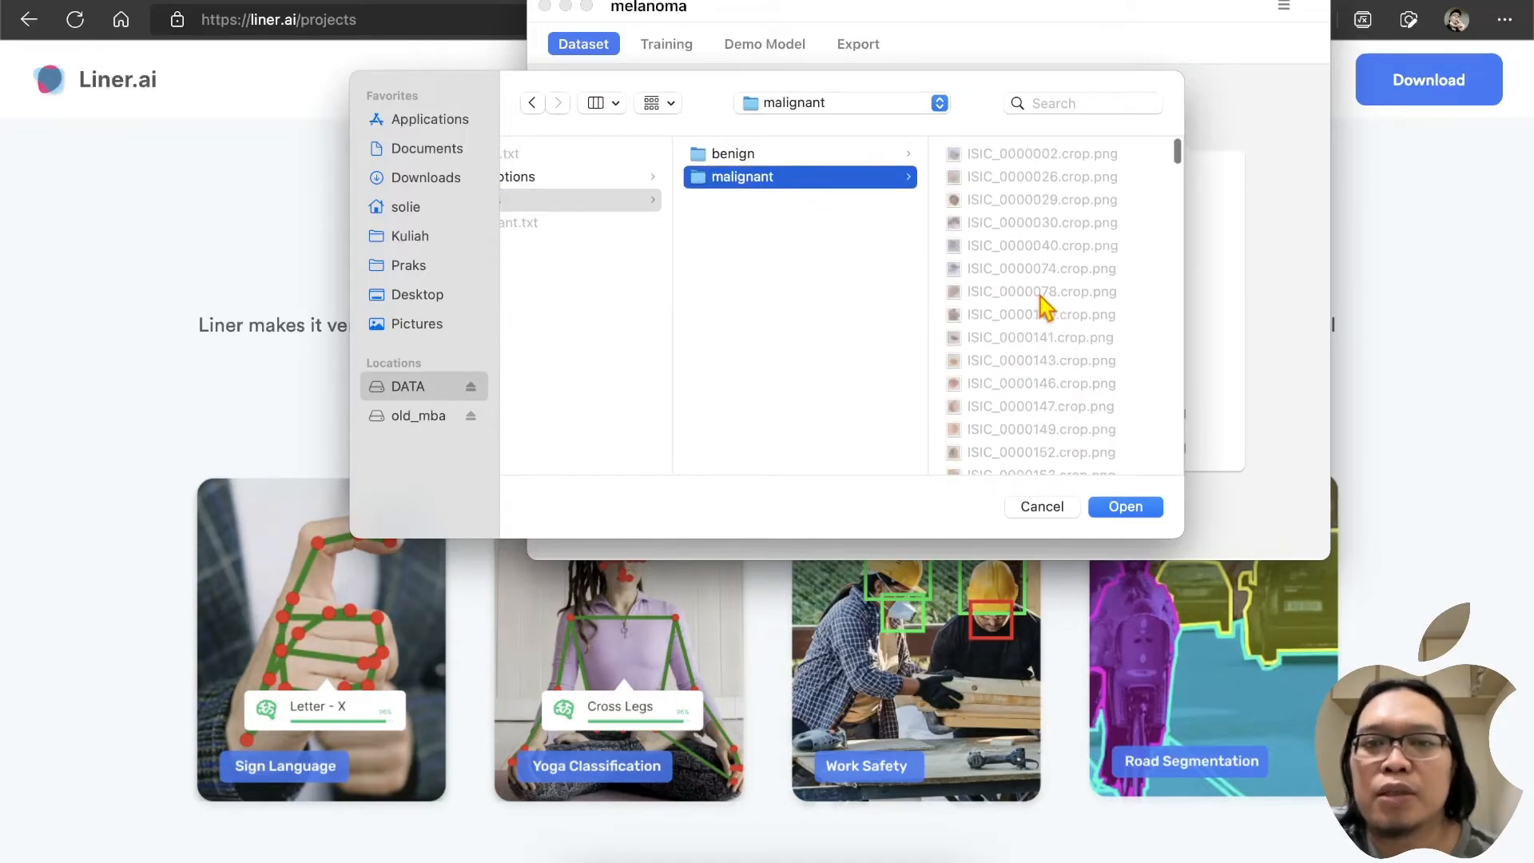
click(620, 204)
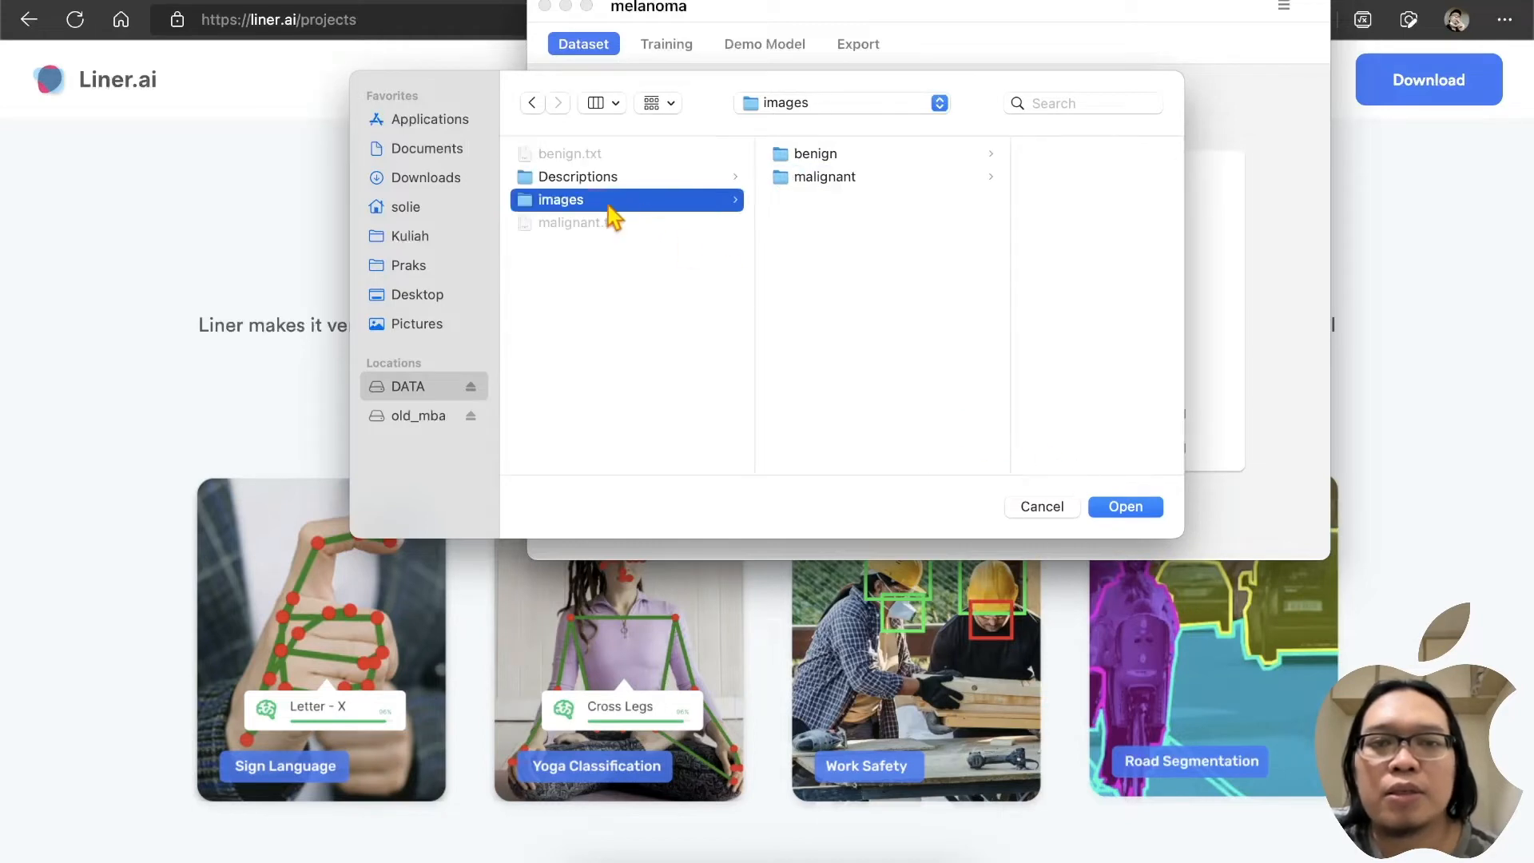
click(1152, 506)
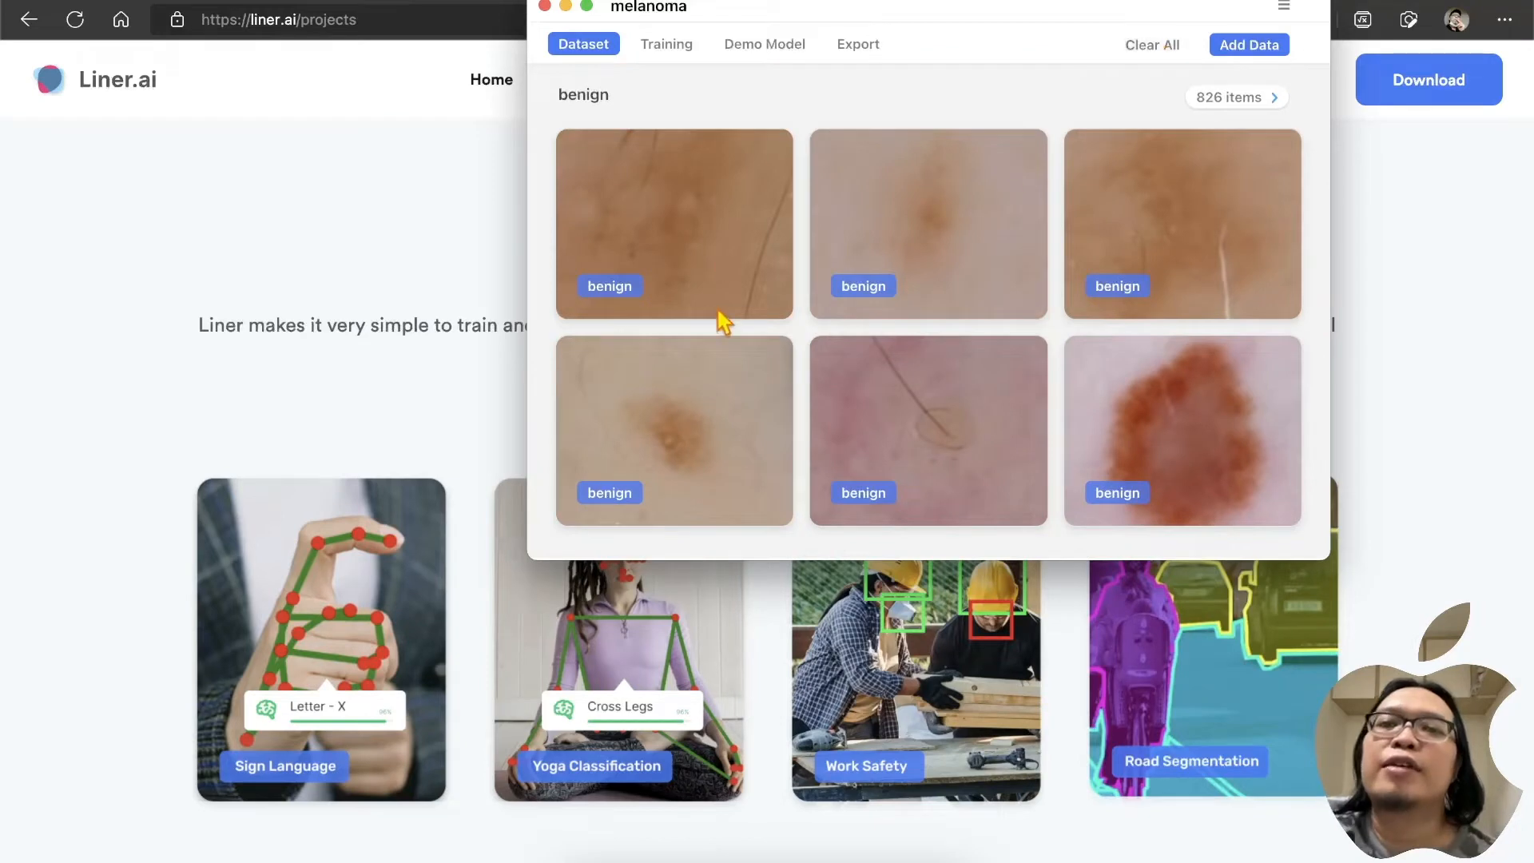
Step: Review the imported sample images under the benign and malignant labels
scroll(907, 274, down, 5)
scroll(907, 273, down, 3)
scroll(900, 274, up, 7)
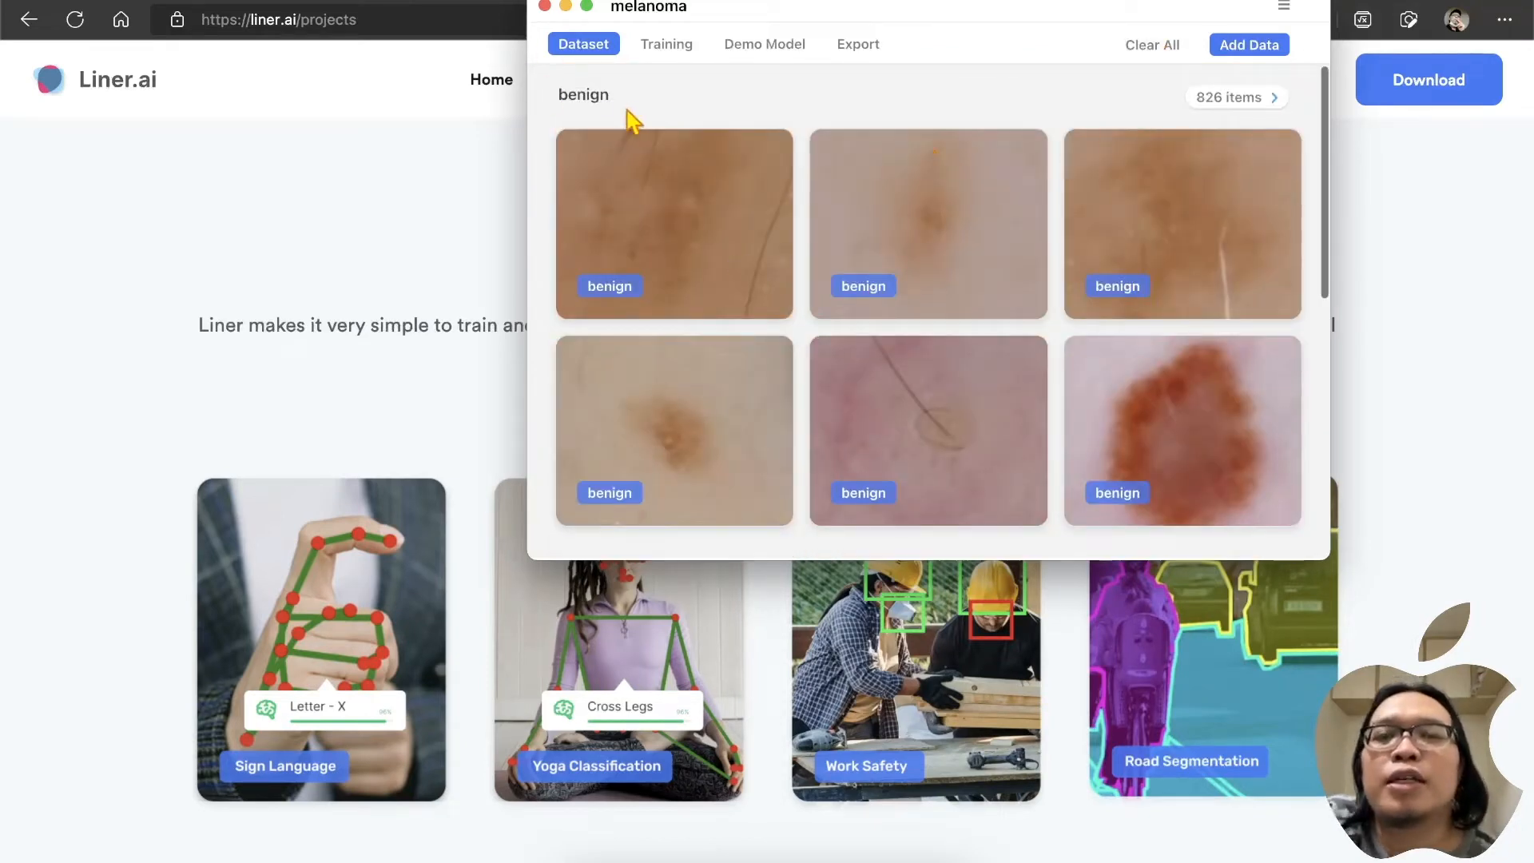
scroll(1106, 205, down, 10)
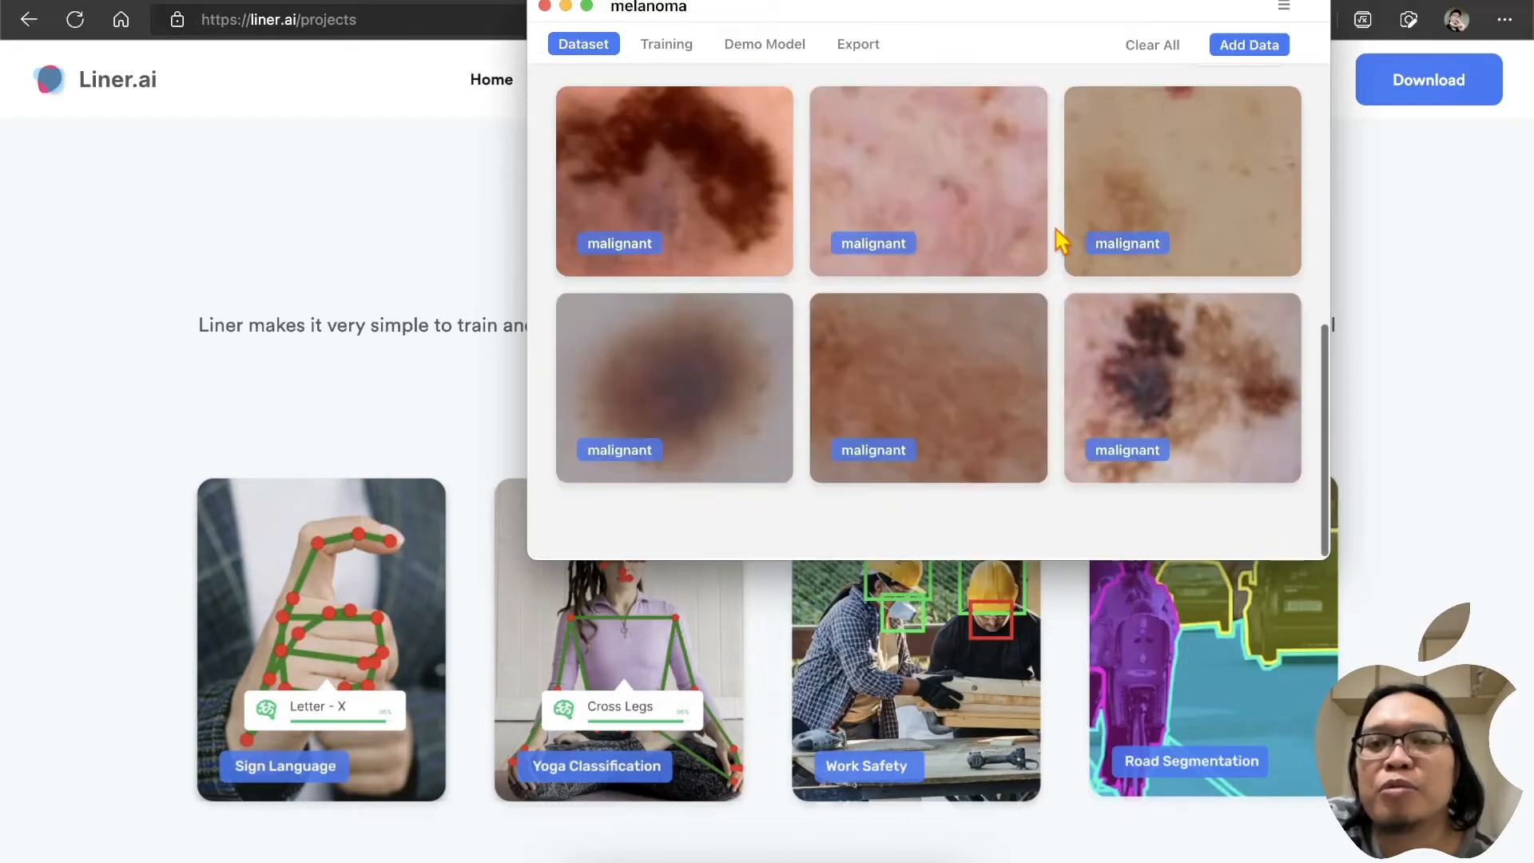
scroll(959, 335, up, 10)
scroll(1052, 376, down, 5)
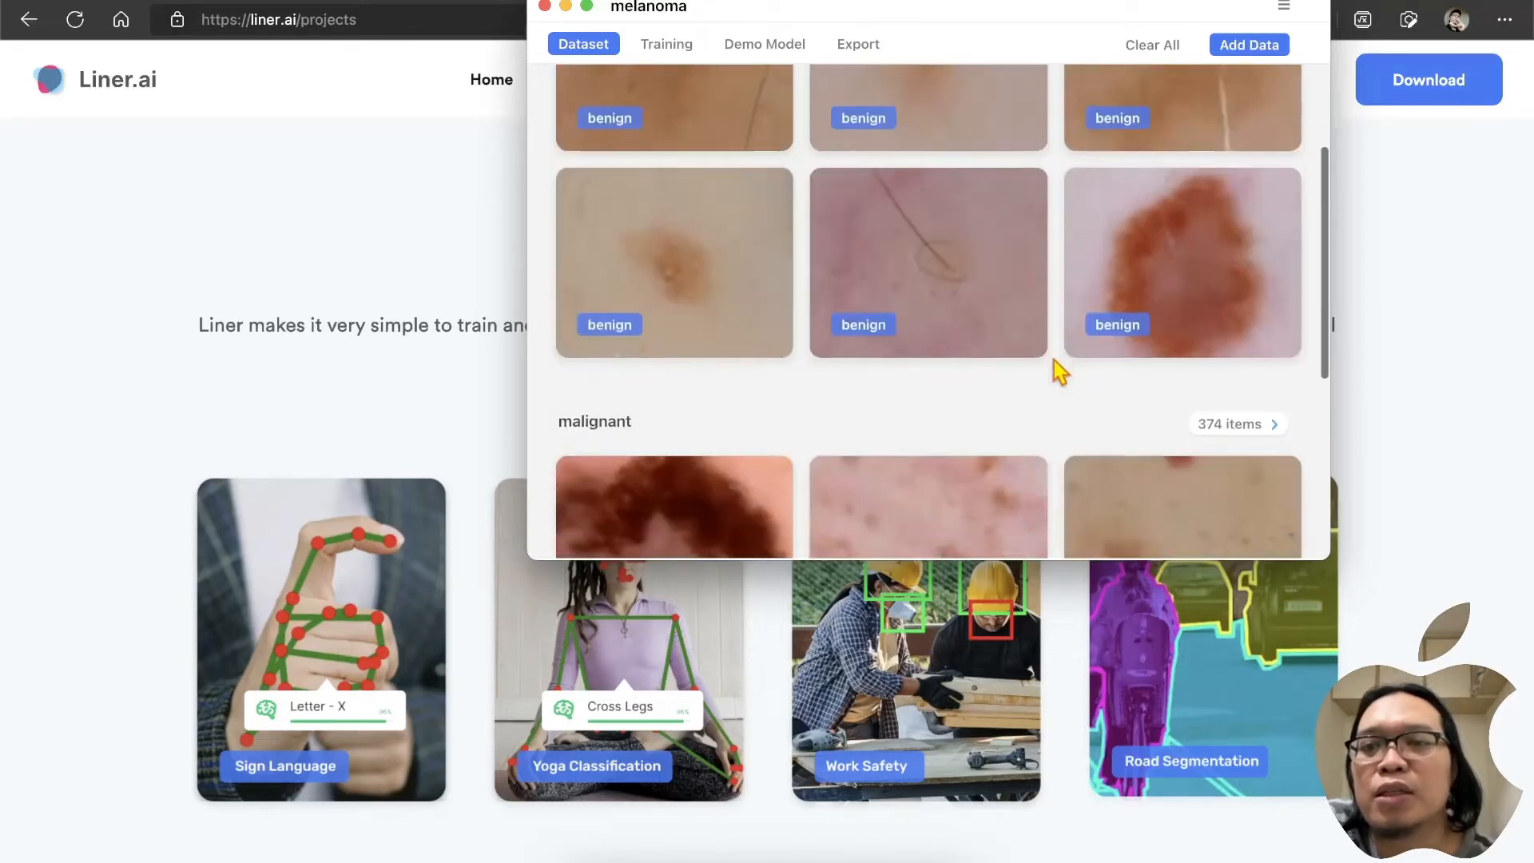
scroll(1081, 301, up, 5)
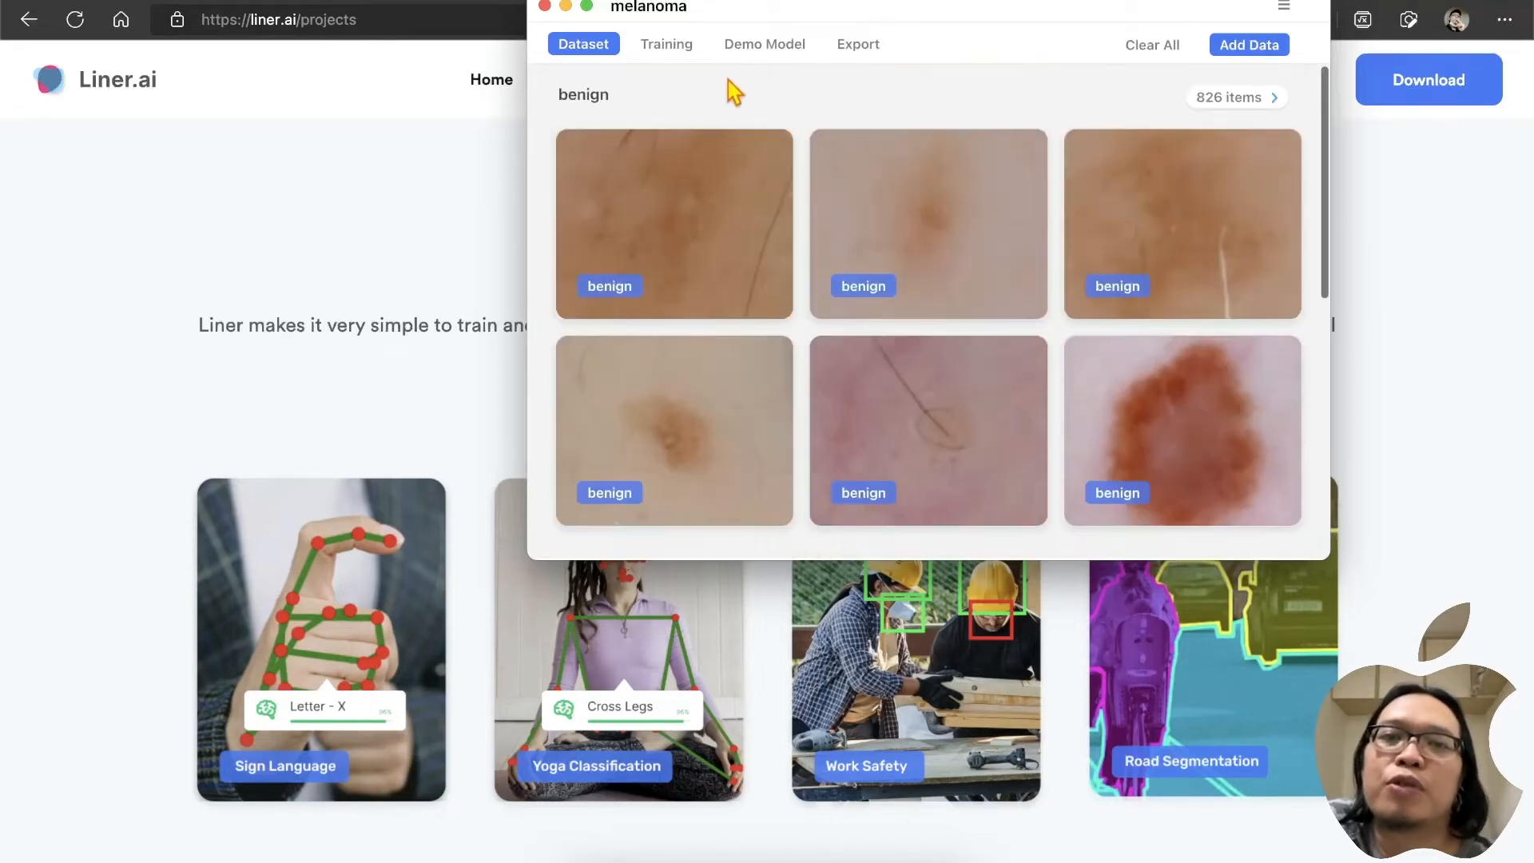
Step: Reset the project's completed training run so the model is ready for fresh training
click(663, 48)
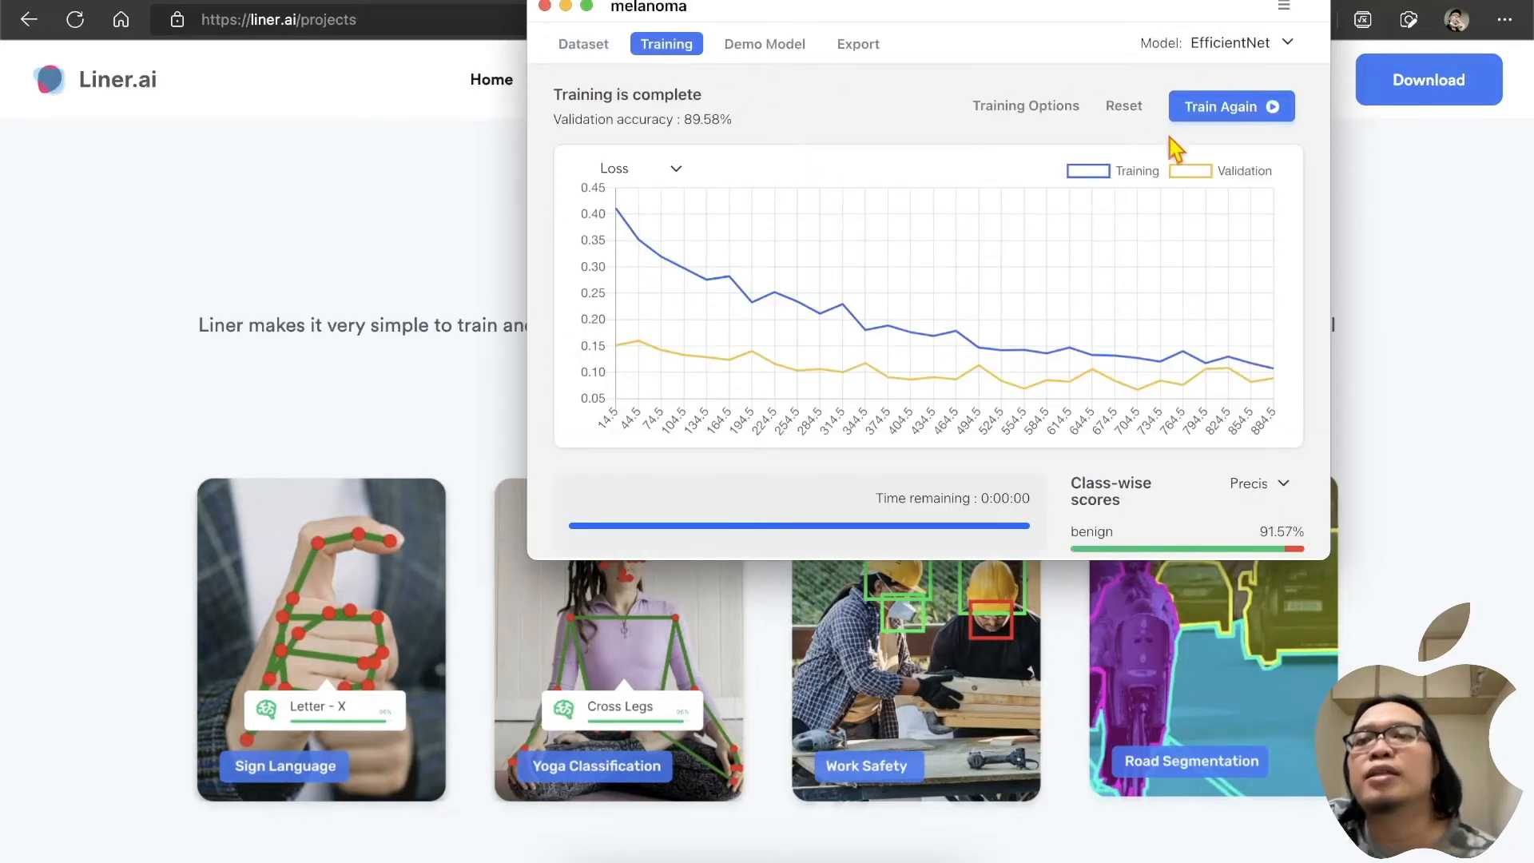
click(1124, 110)
click(821, 332)
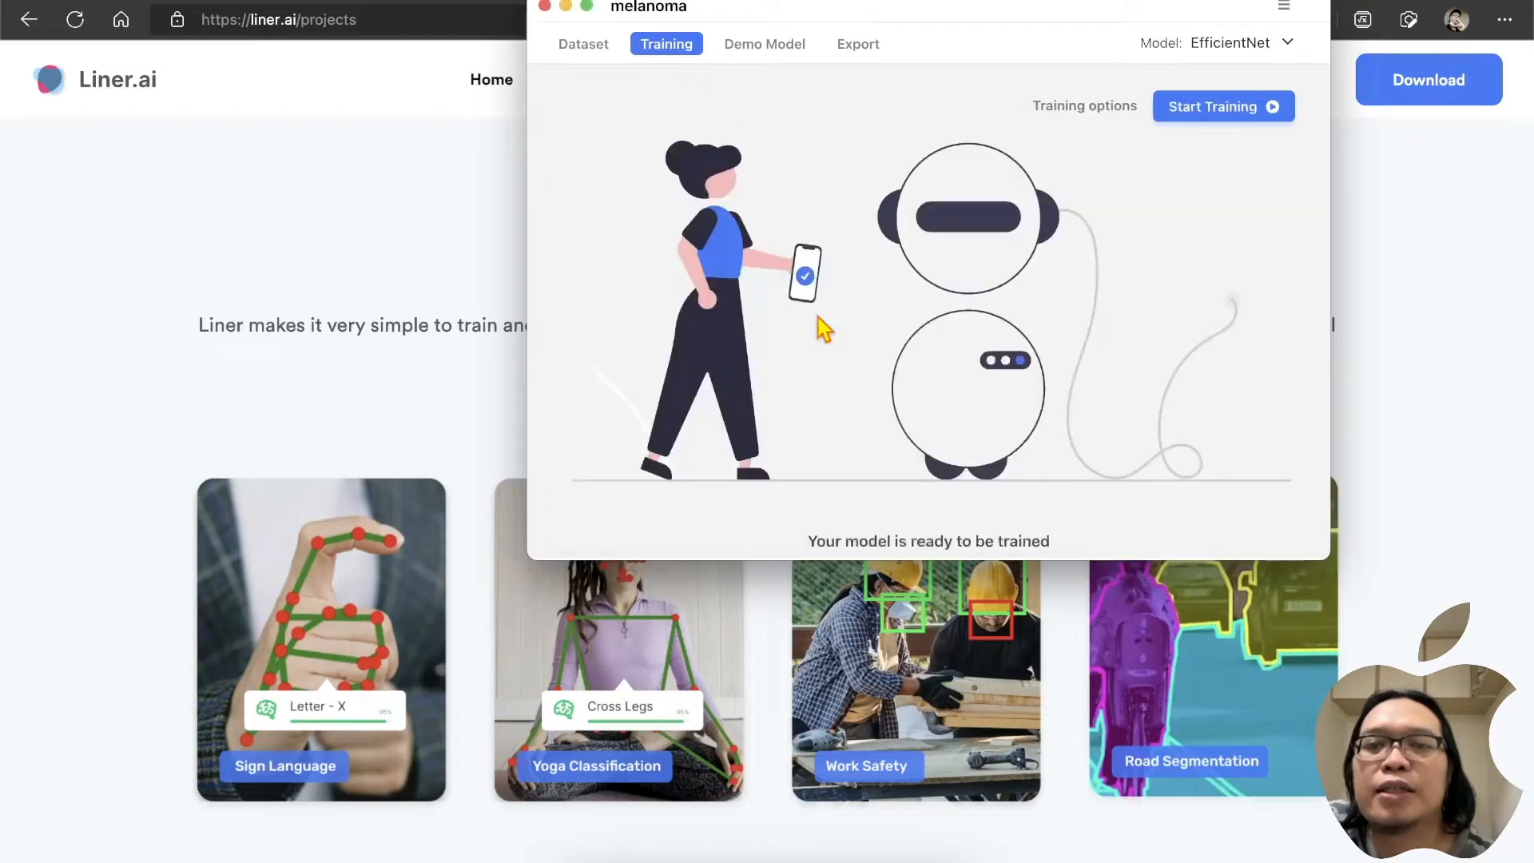
Step: In the training options, try the ResNet 50 model, set it back to EfficientNet, and set early stopping to no
click(1122, 116)
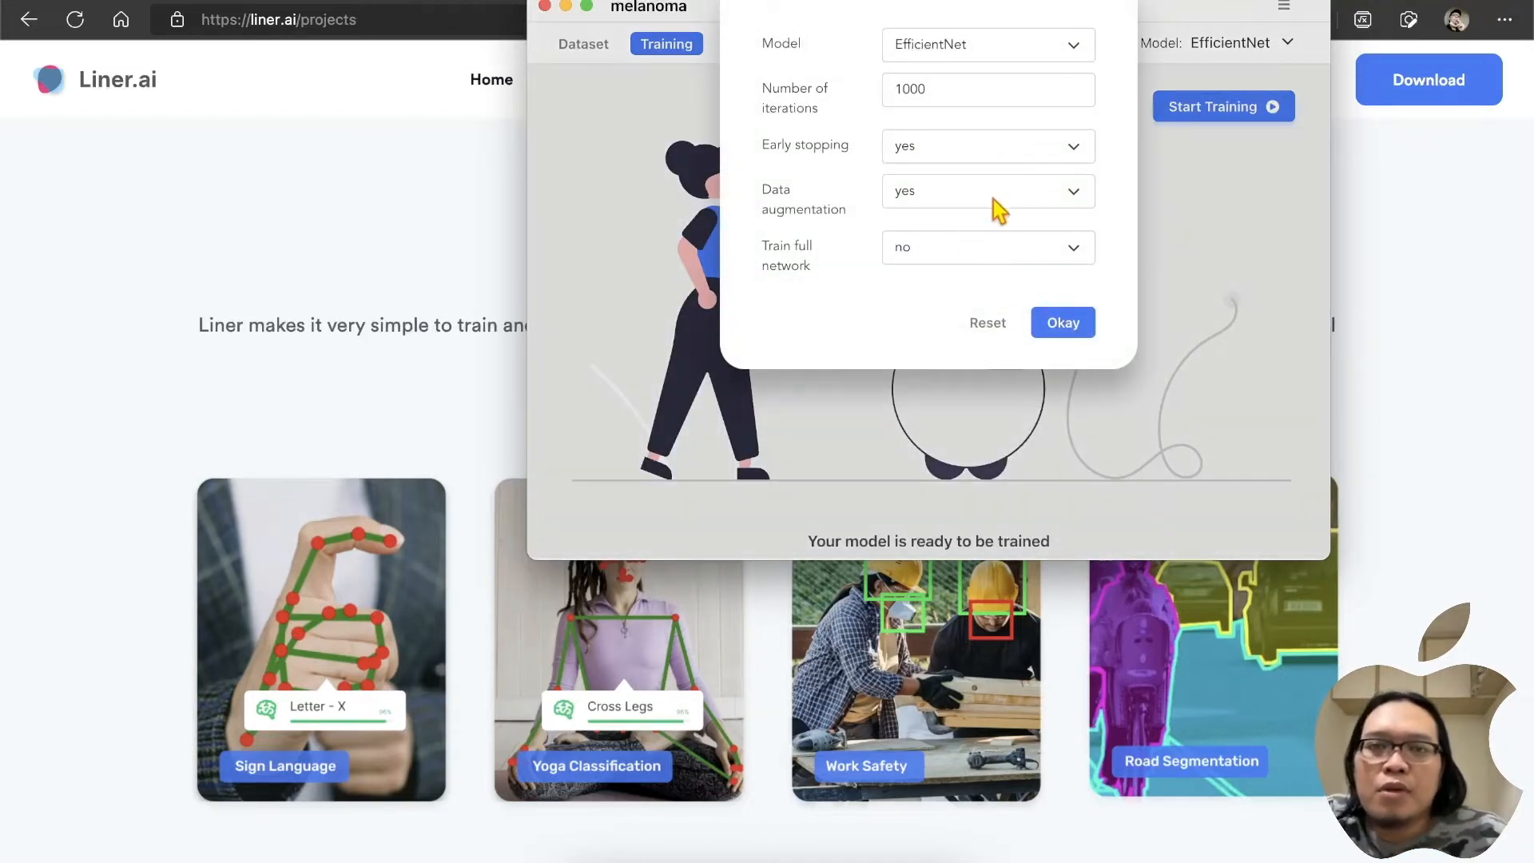
click(1003, 58)
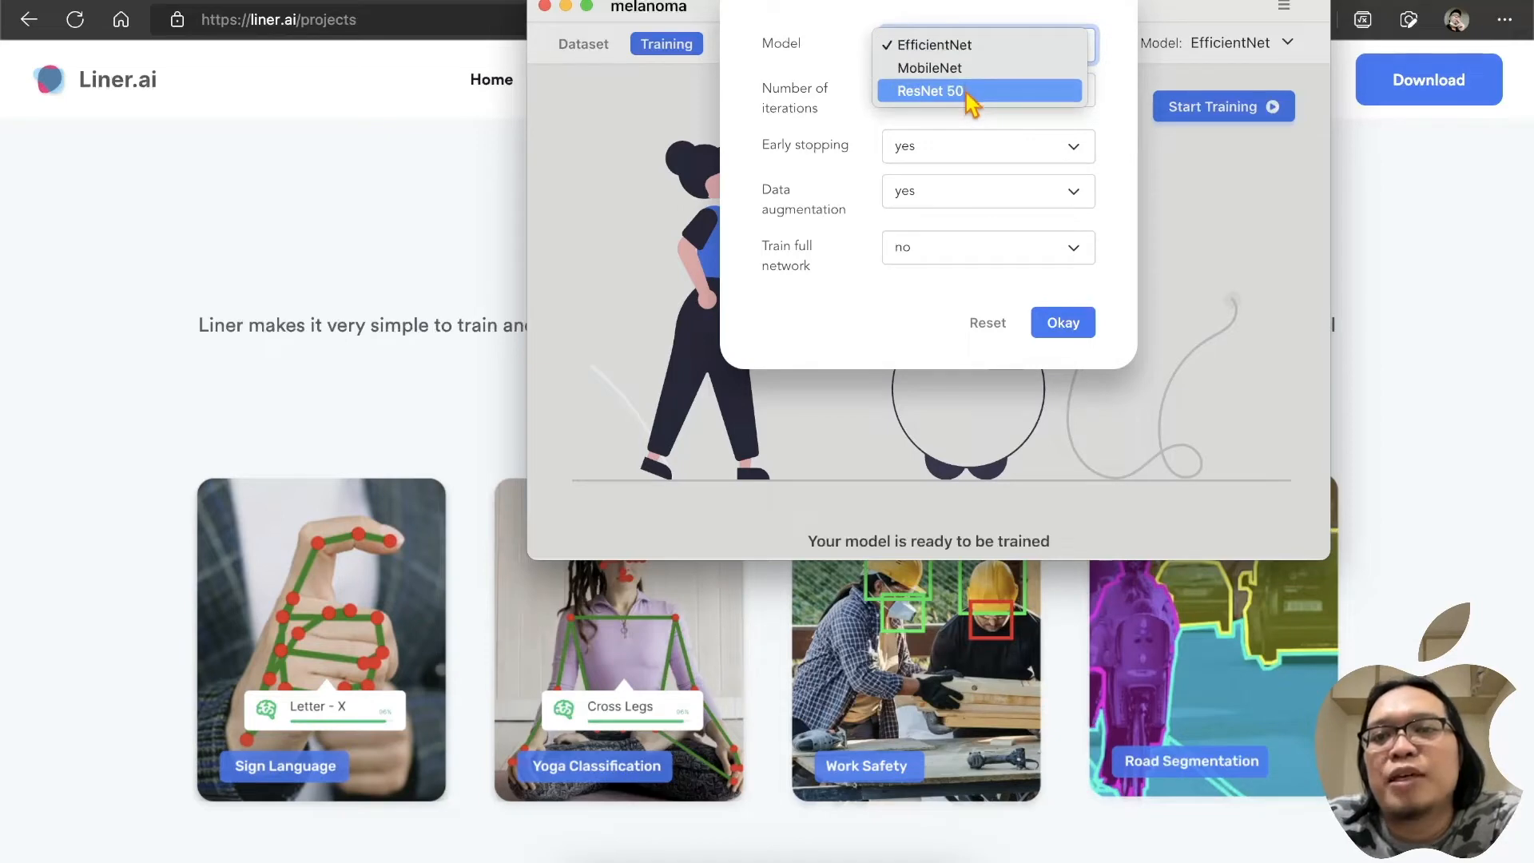
click(985, 90)
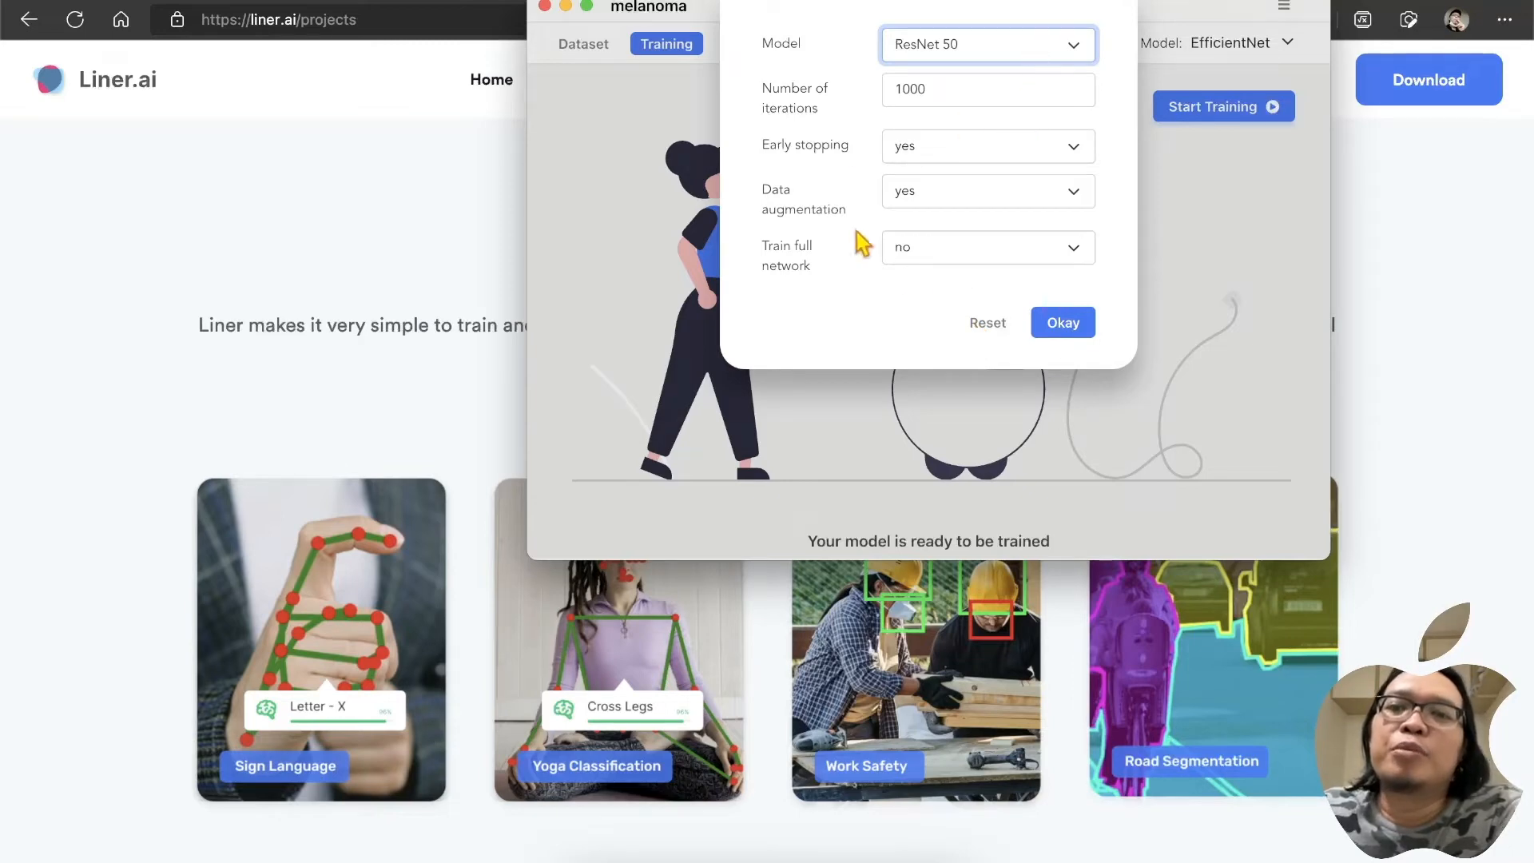
click(953, 53)
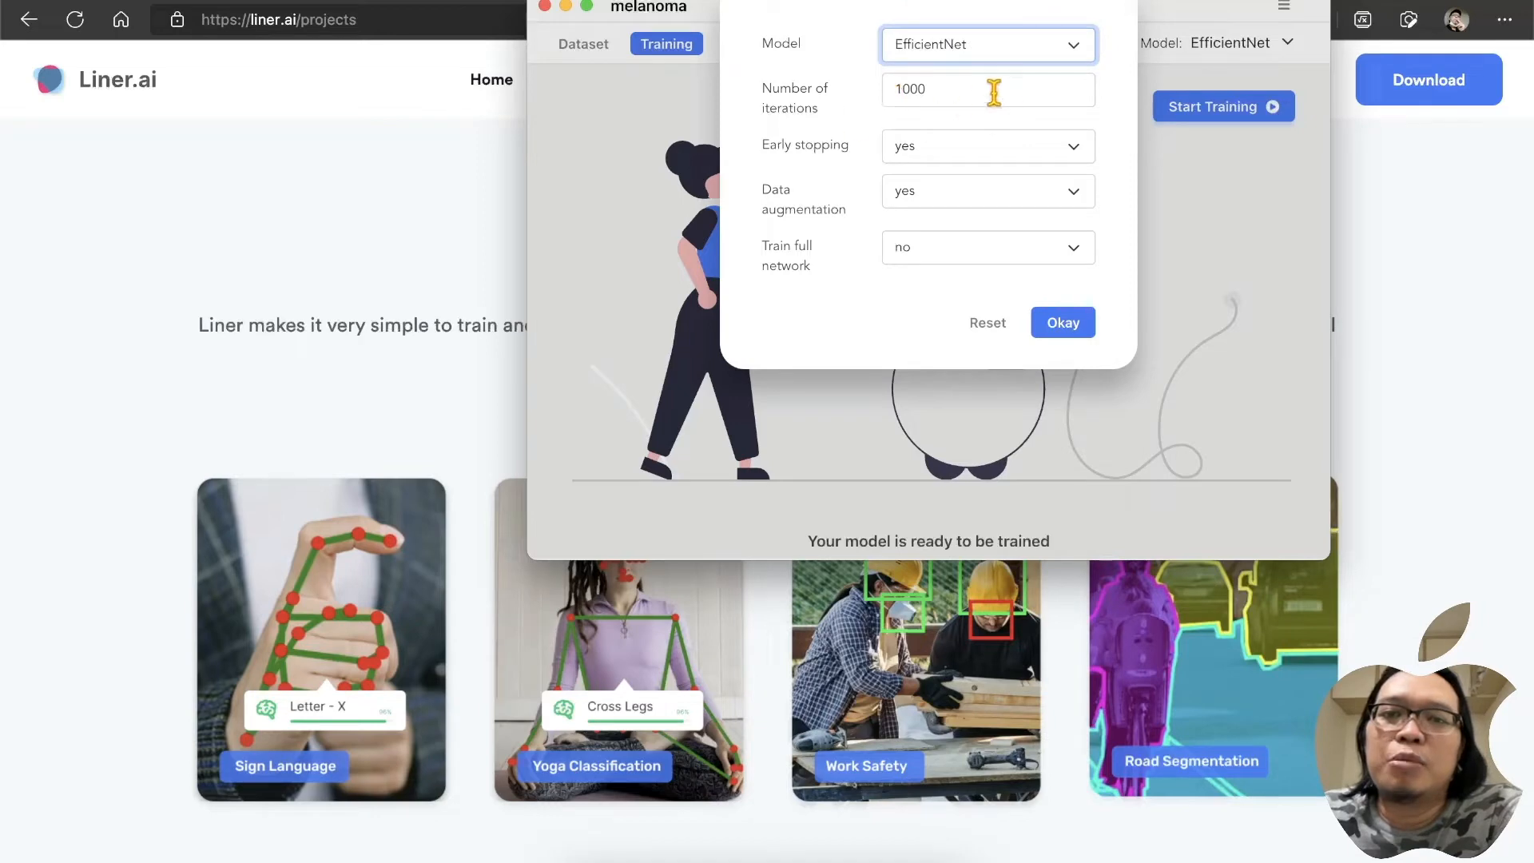
click(1000, 145)
click(961, 170)
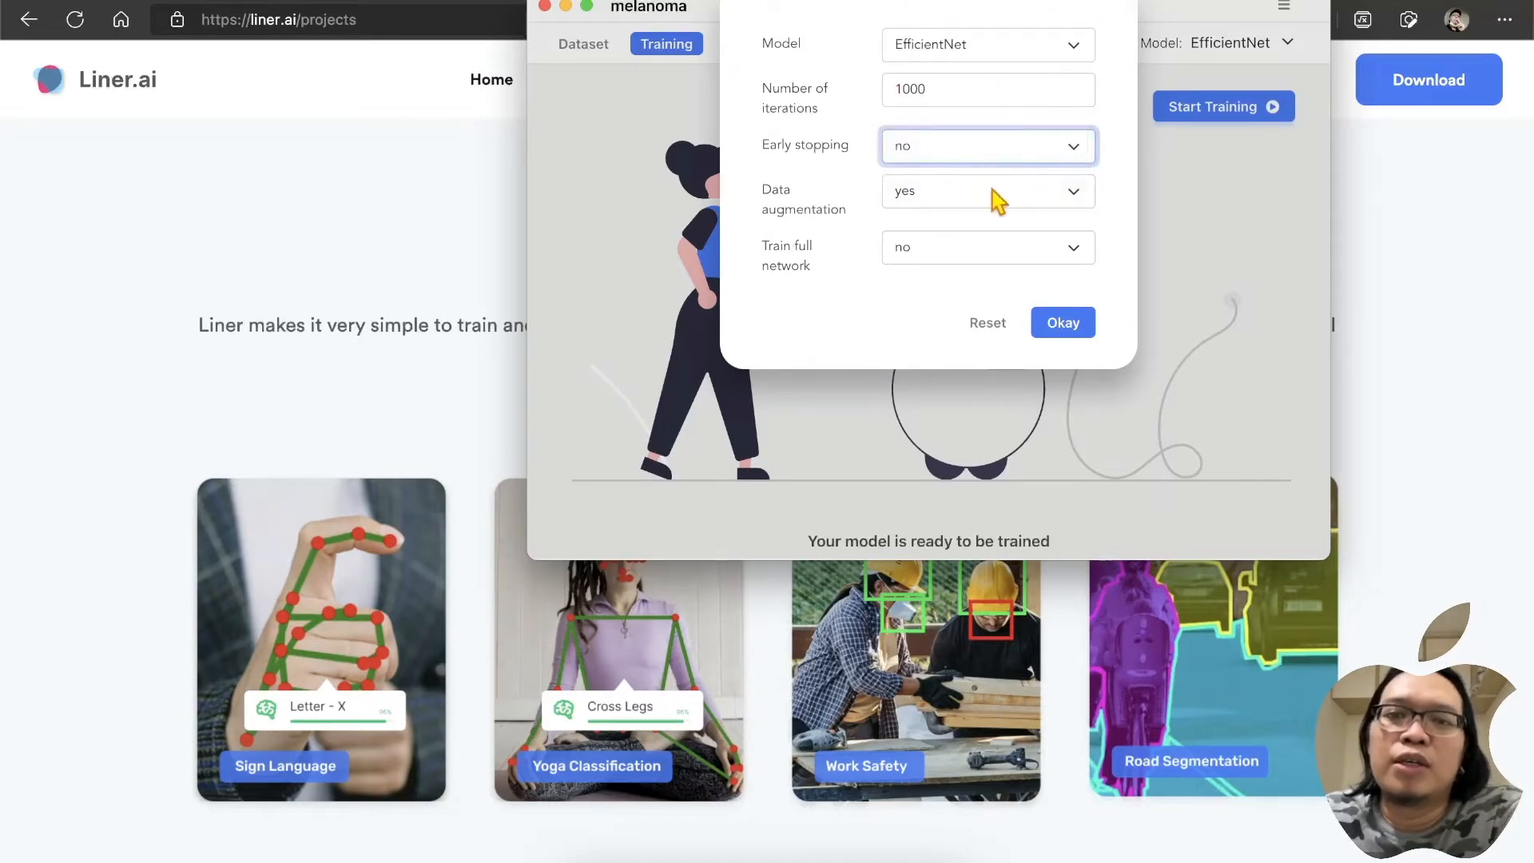
Step: Accept the training options with full-network training set to no and start training the model
click(905, 252)
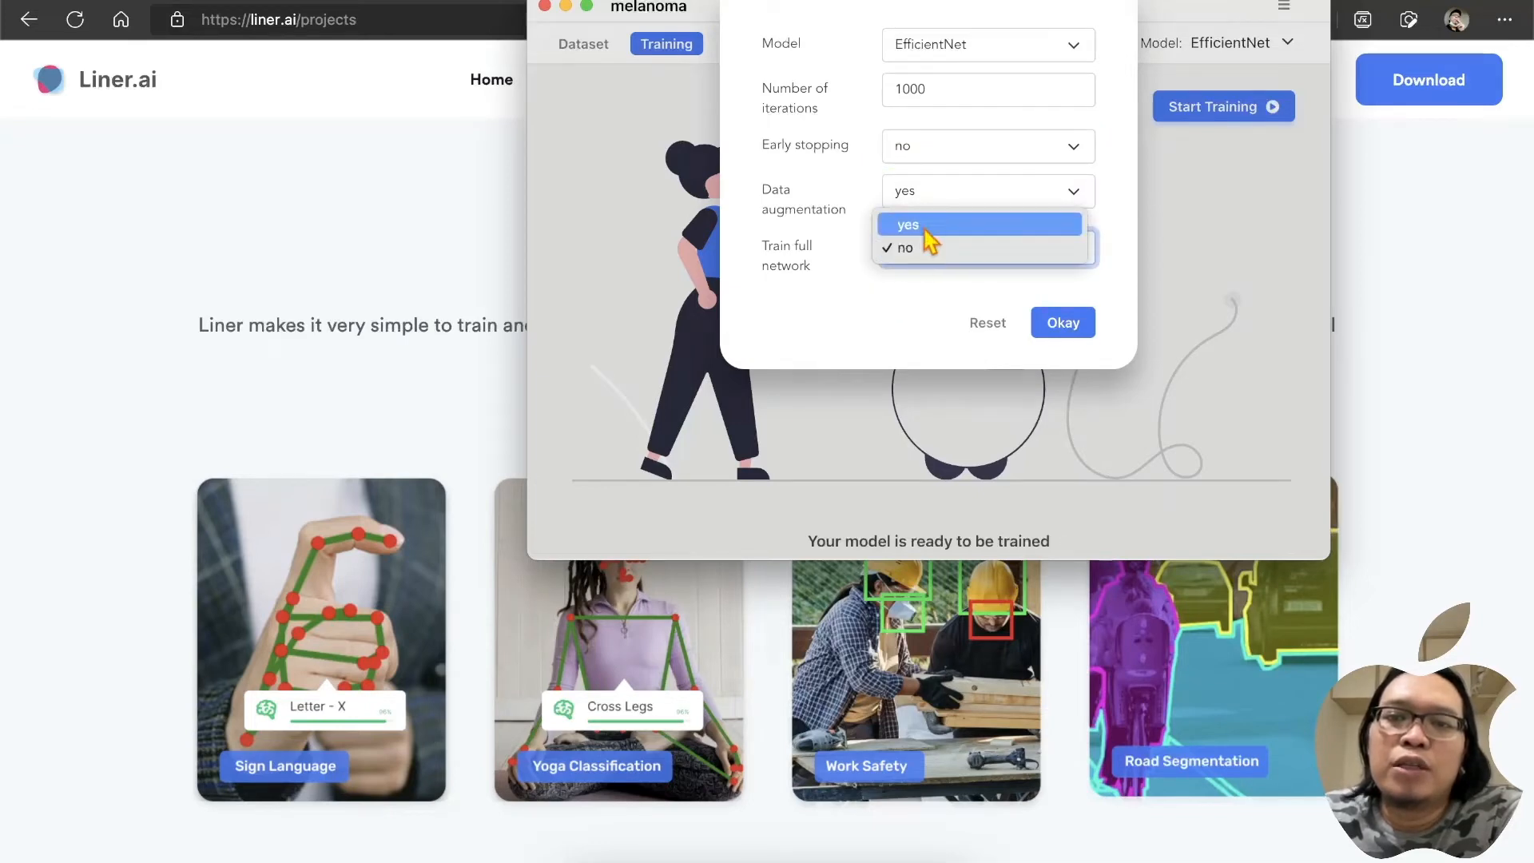
click(925, 228)
click(927, 248)
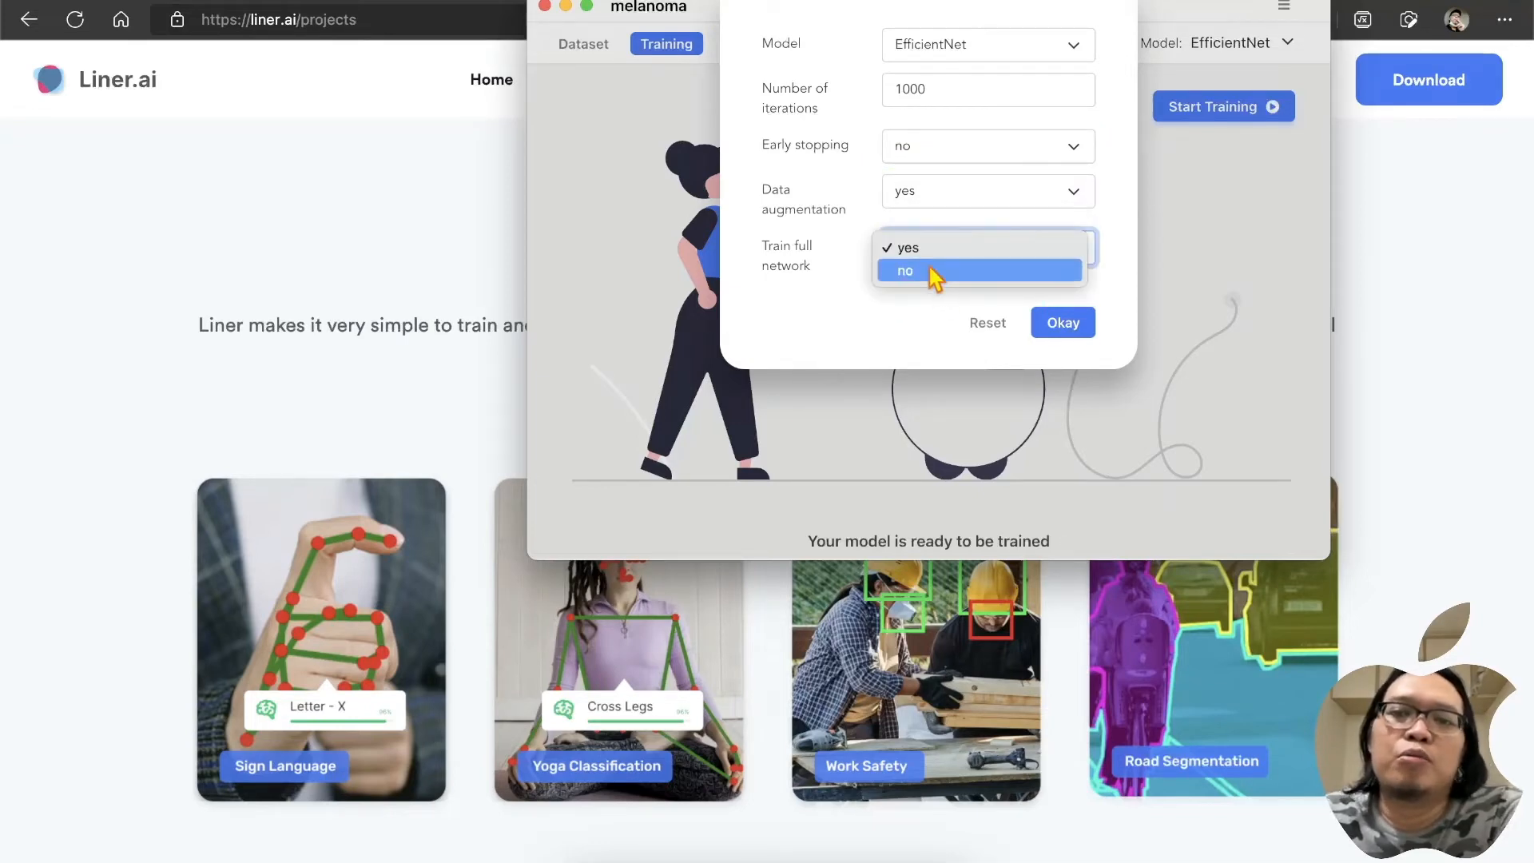
click(935, 272)
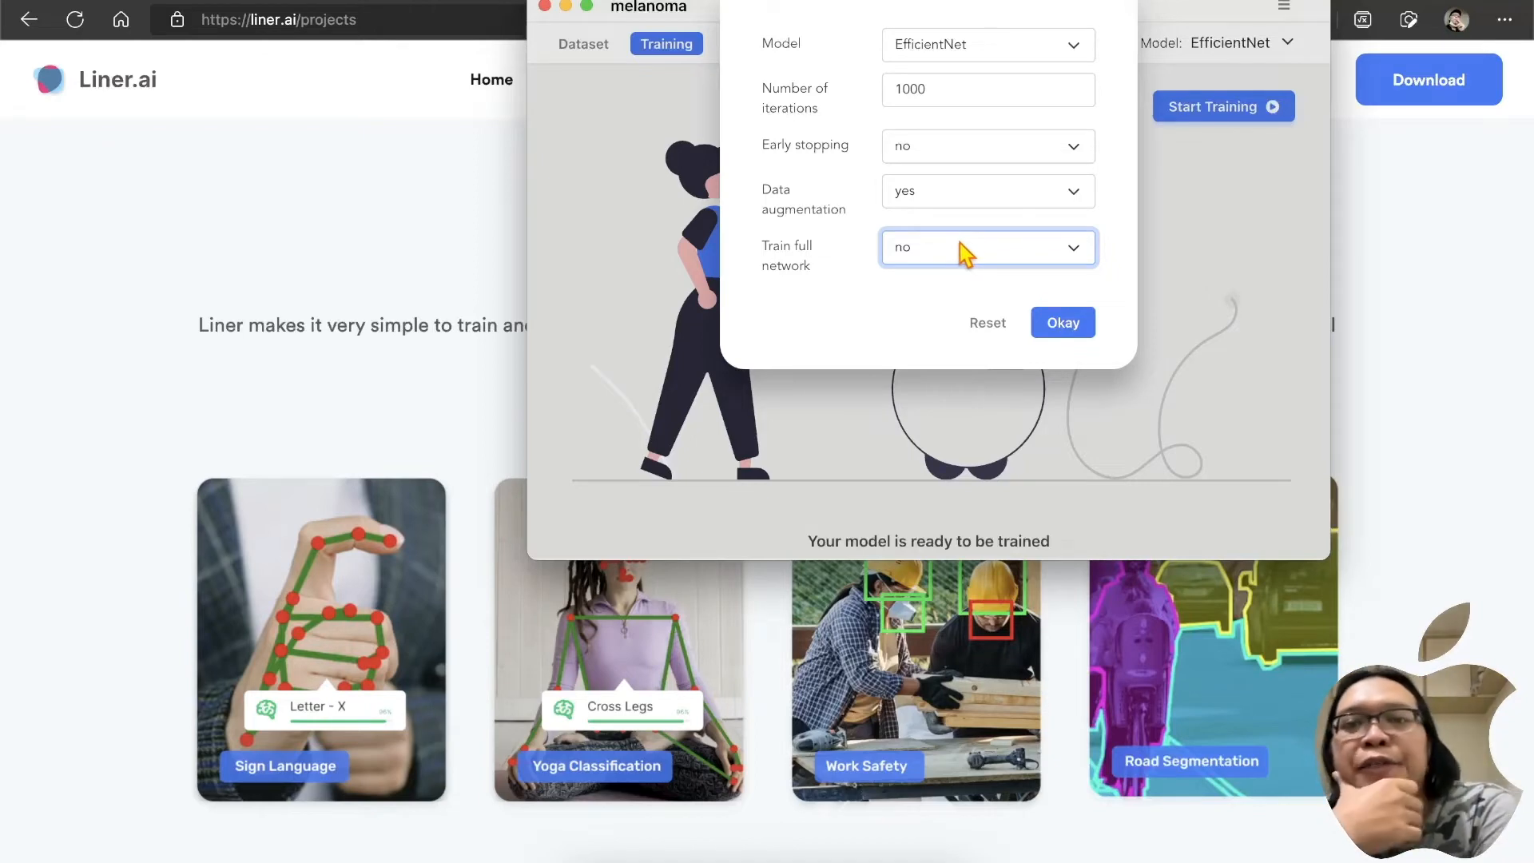
click(1084, 330)
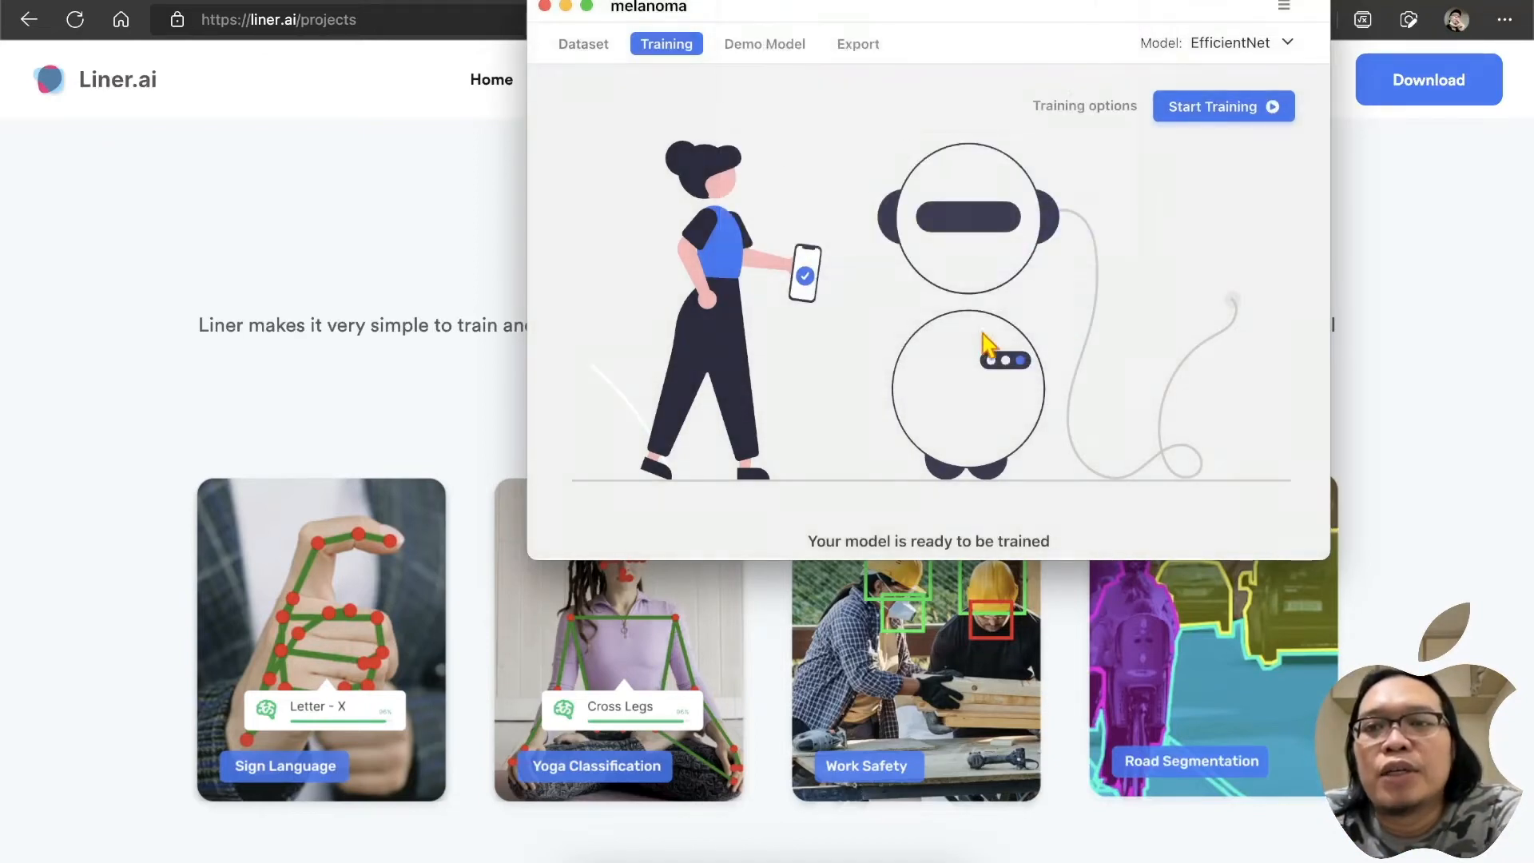
click(1235, 115)
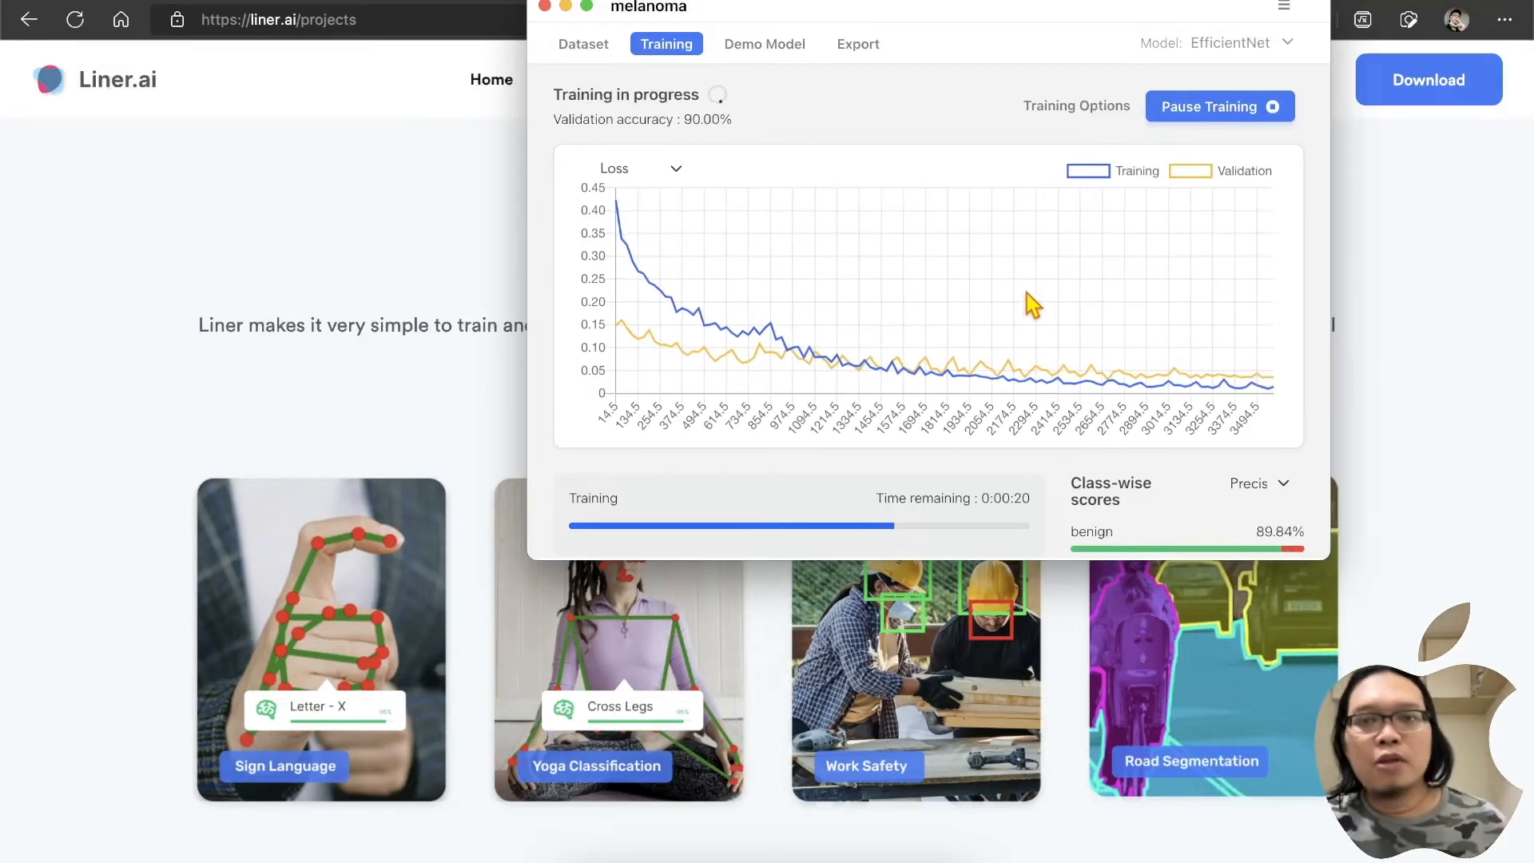
Step: View the training chart's Accuracy curves and return the chart to Loss
click(673, 174)
click(671, 195)
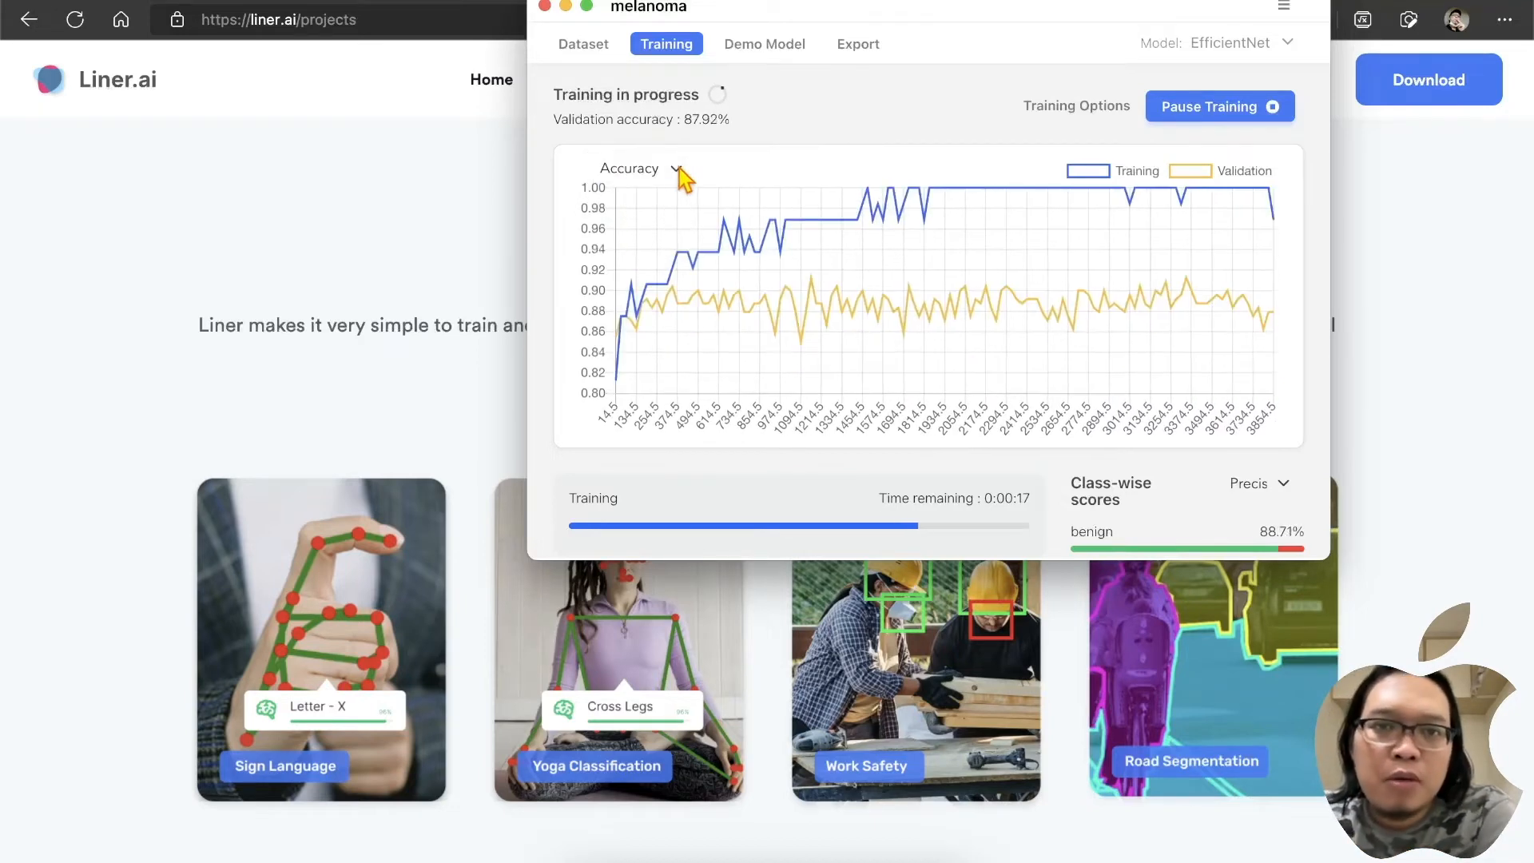
click(676, 171)
click(665, 147)
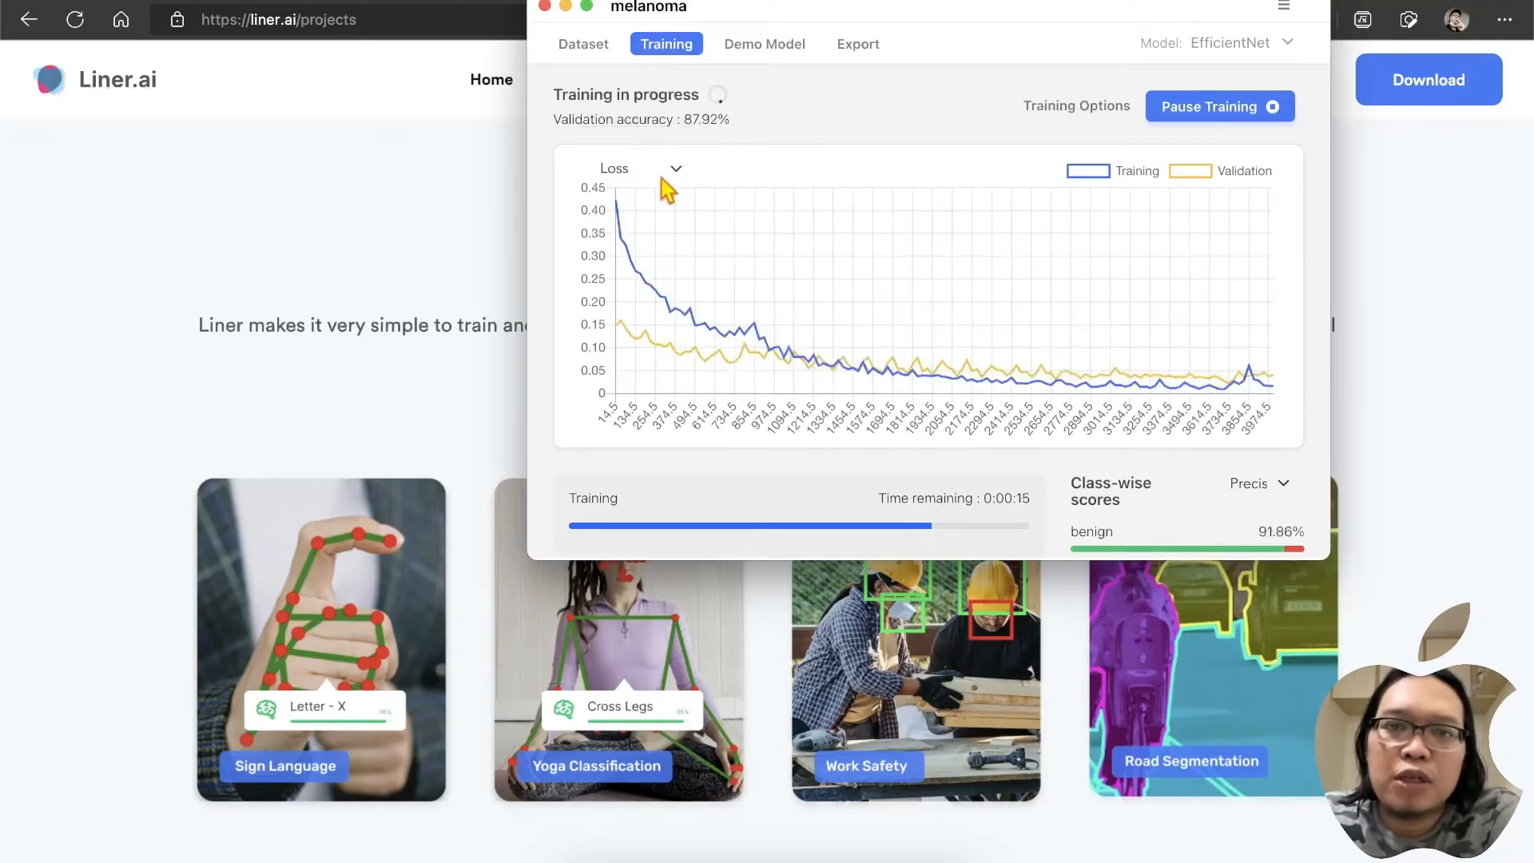
Step: Compare the training chart's Accuracy and Loss curves as training runs, leaving the chart on Accuracy
click(660, 168)
click(660, 192)
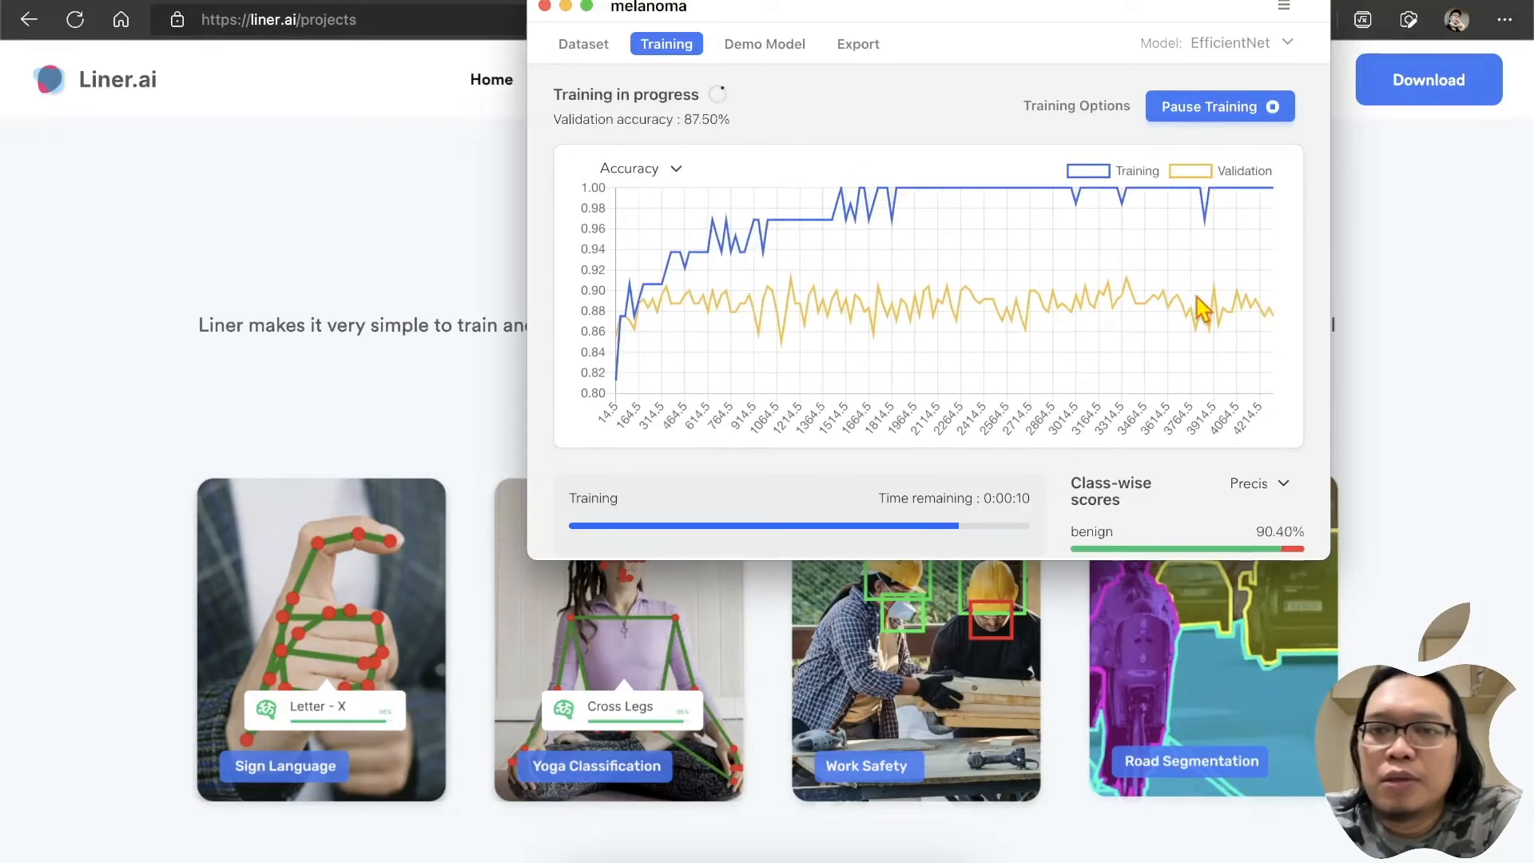
click(660, 169)
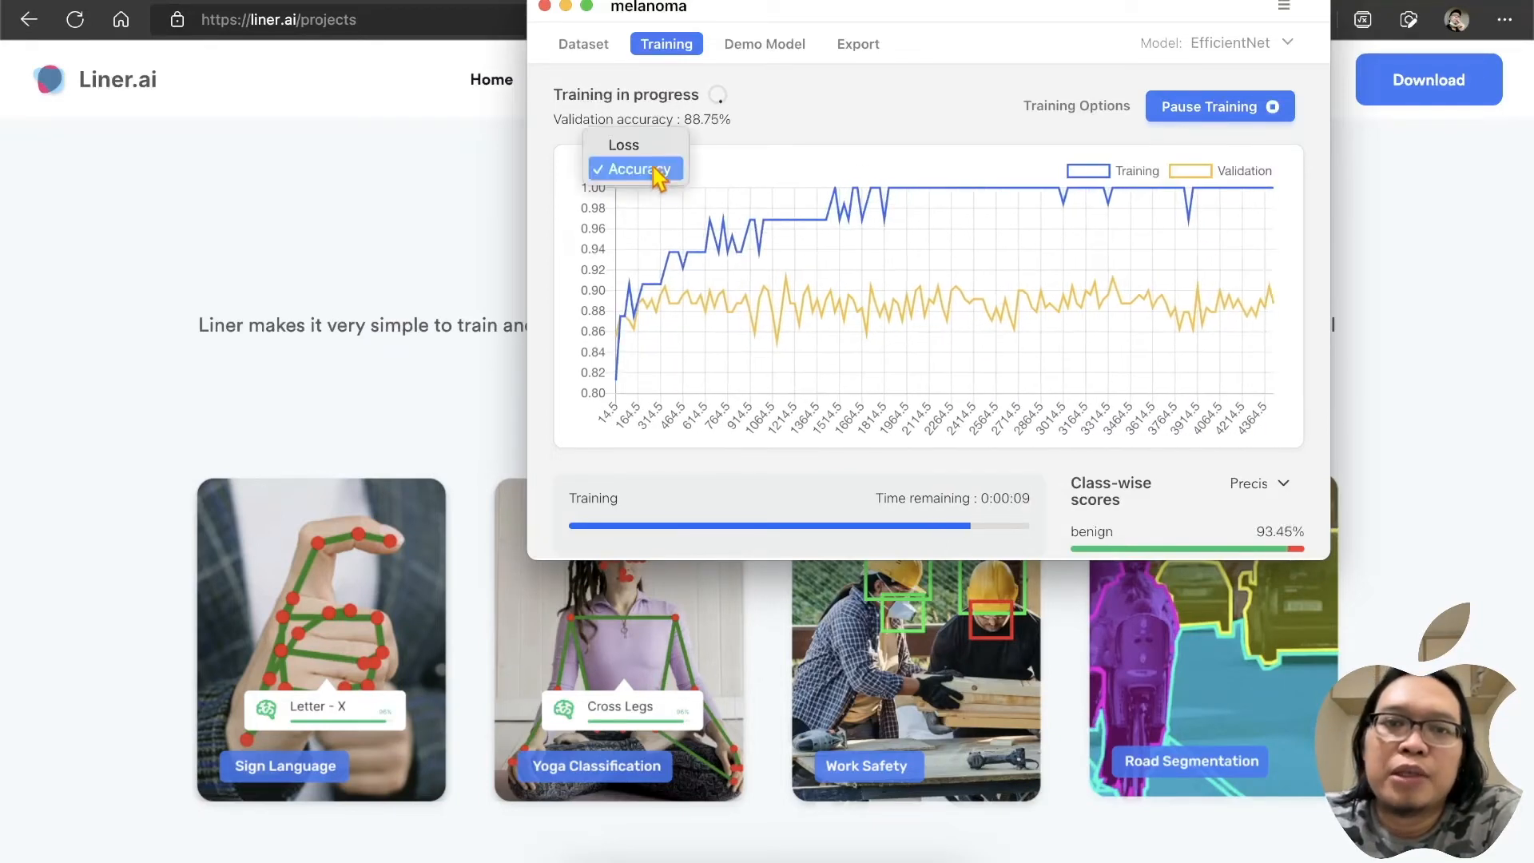
click(652, 148)
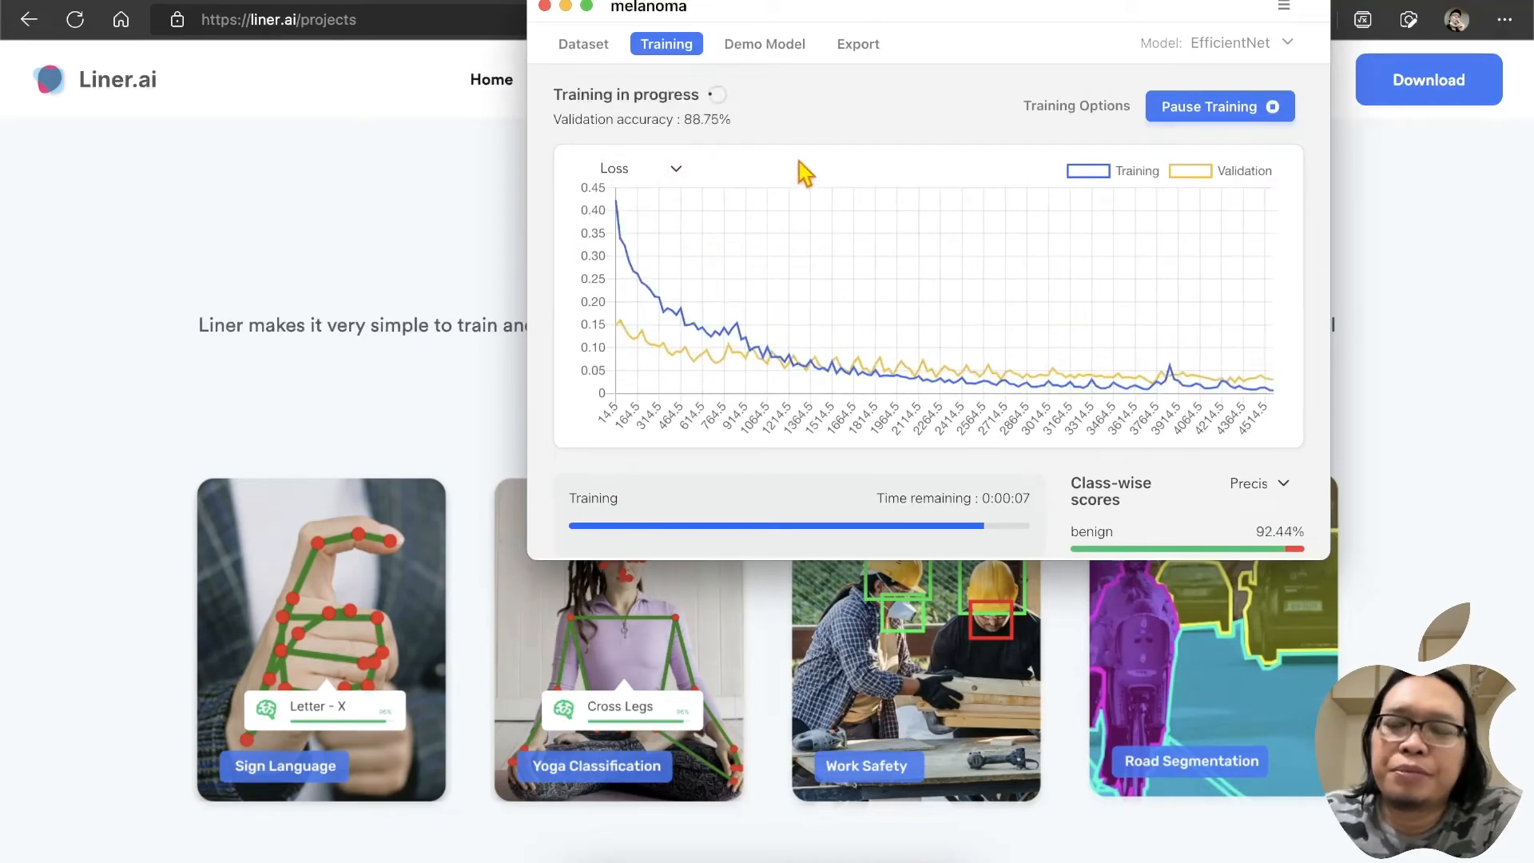
click(631, 166)
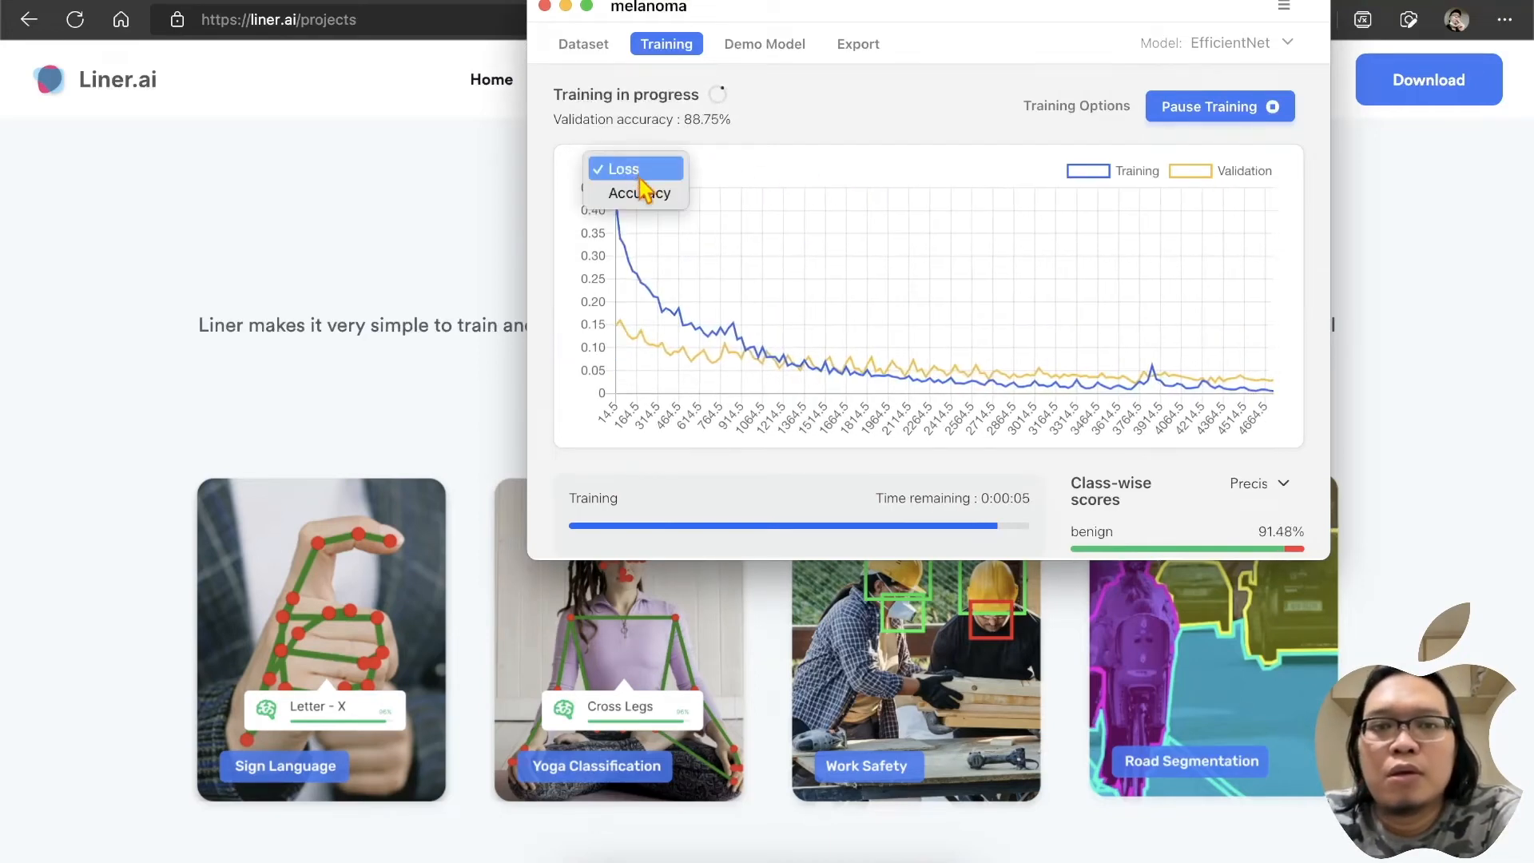
click(638, 178)
click(637, 172)
click(640, 195)
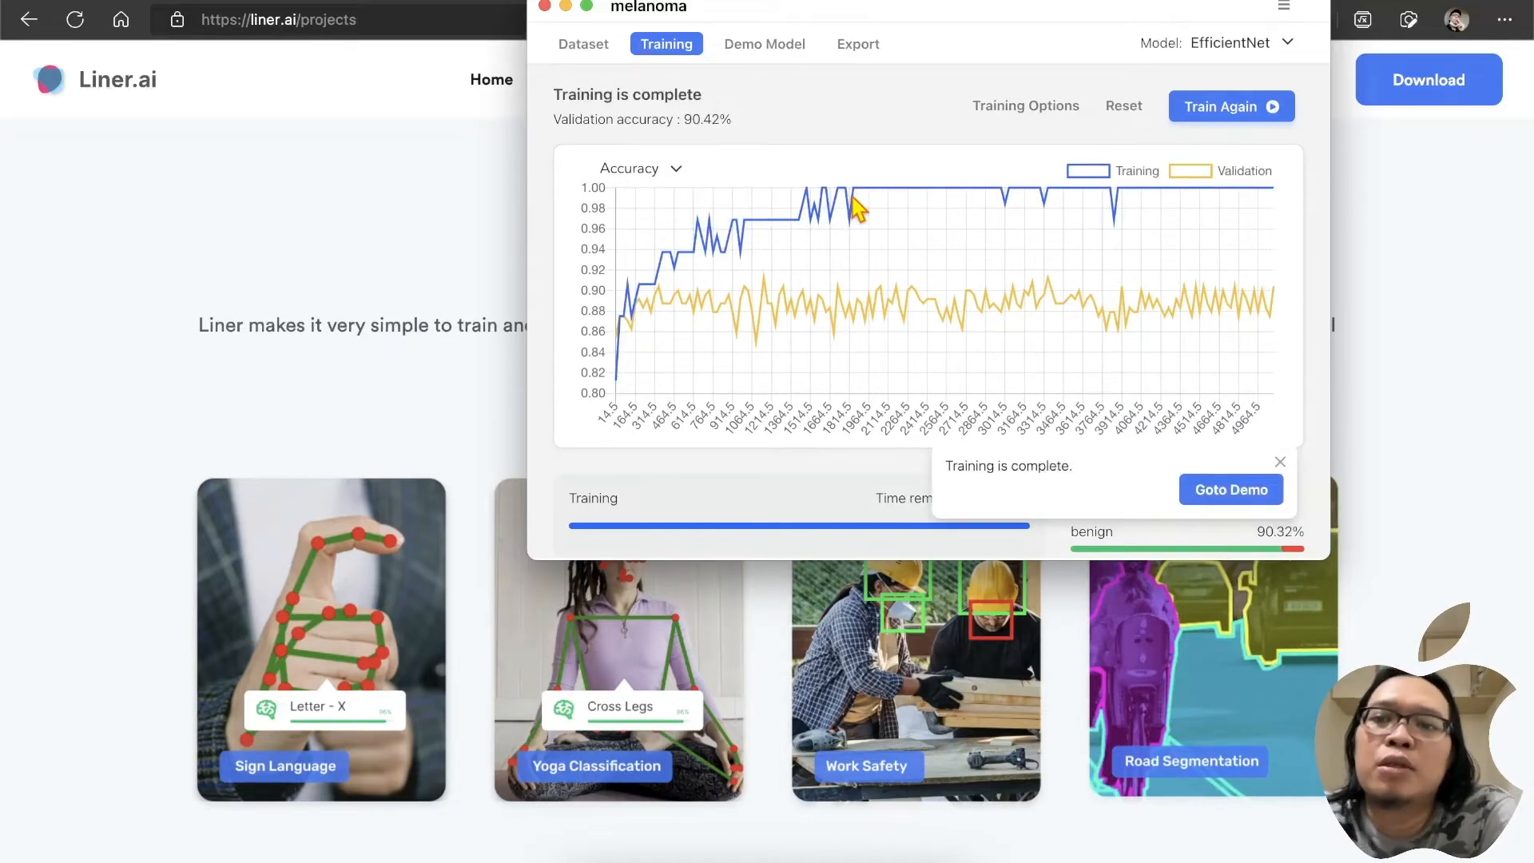
Step: Dismiss the training completion notice and review the accuracy chart and the overall precision, recall and F1 metrics
click(1284, 462)
scroll(1119, 424, down, 3)
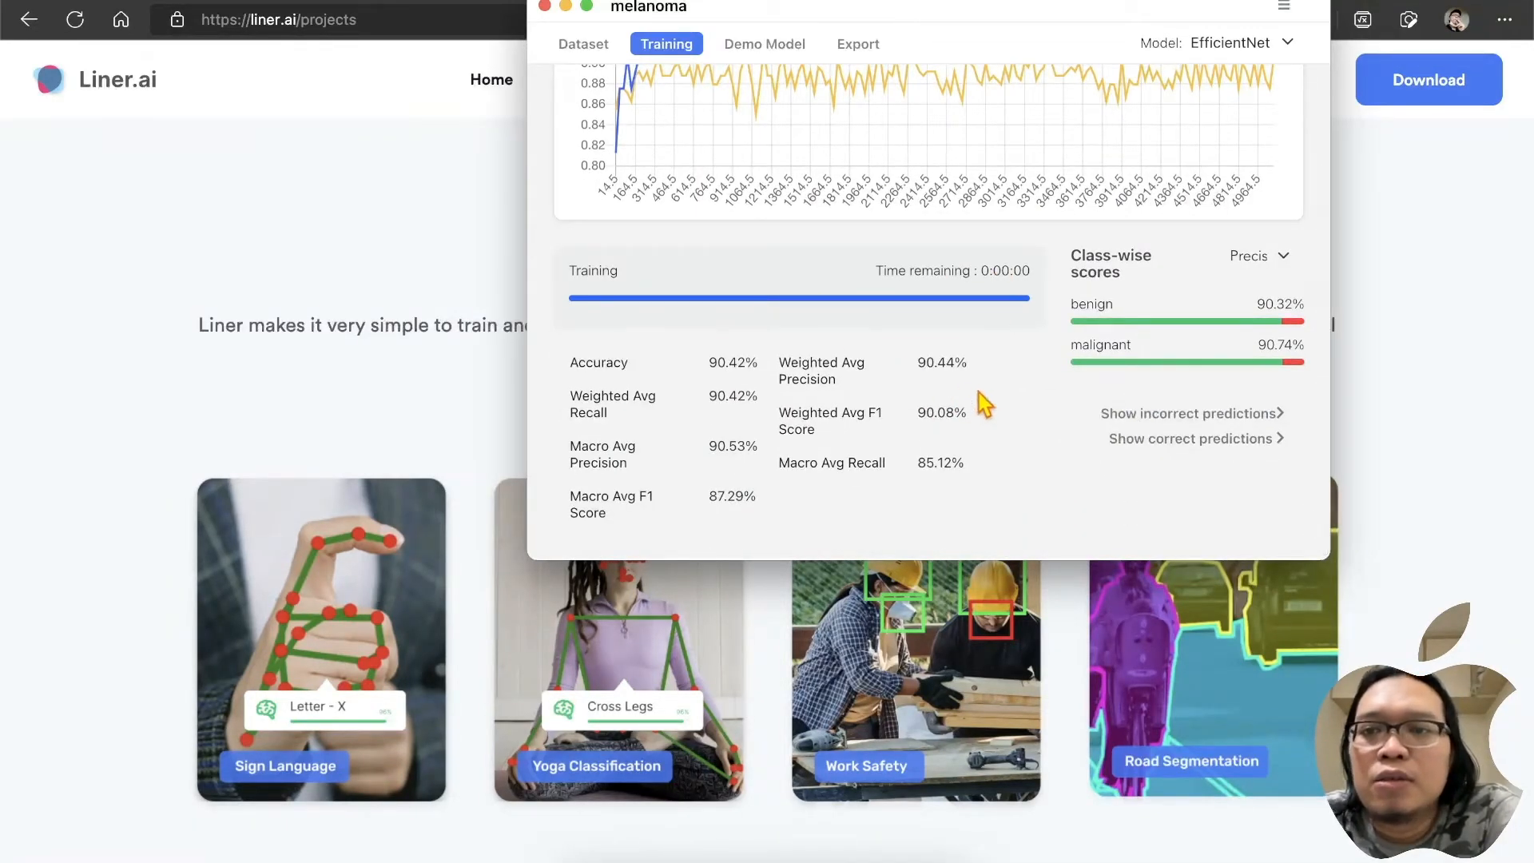
scroll(983, 404, up, 3)
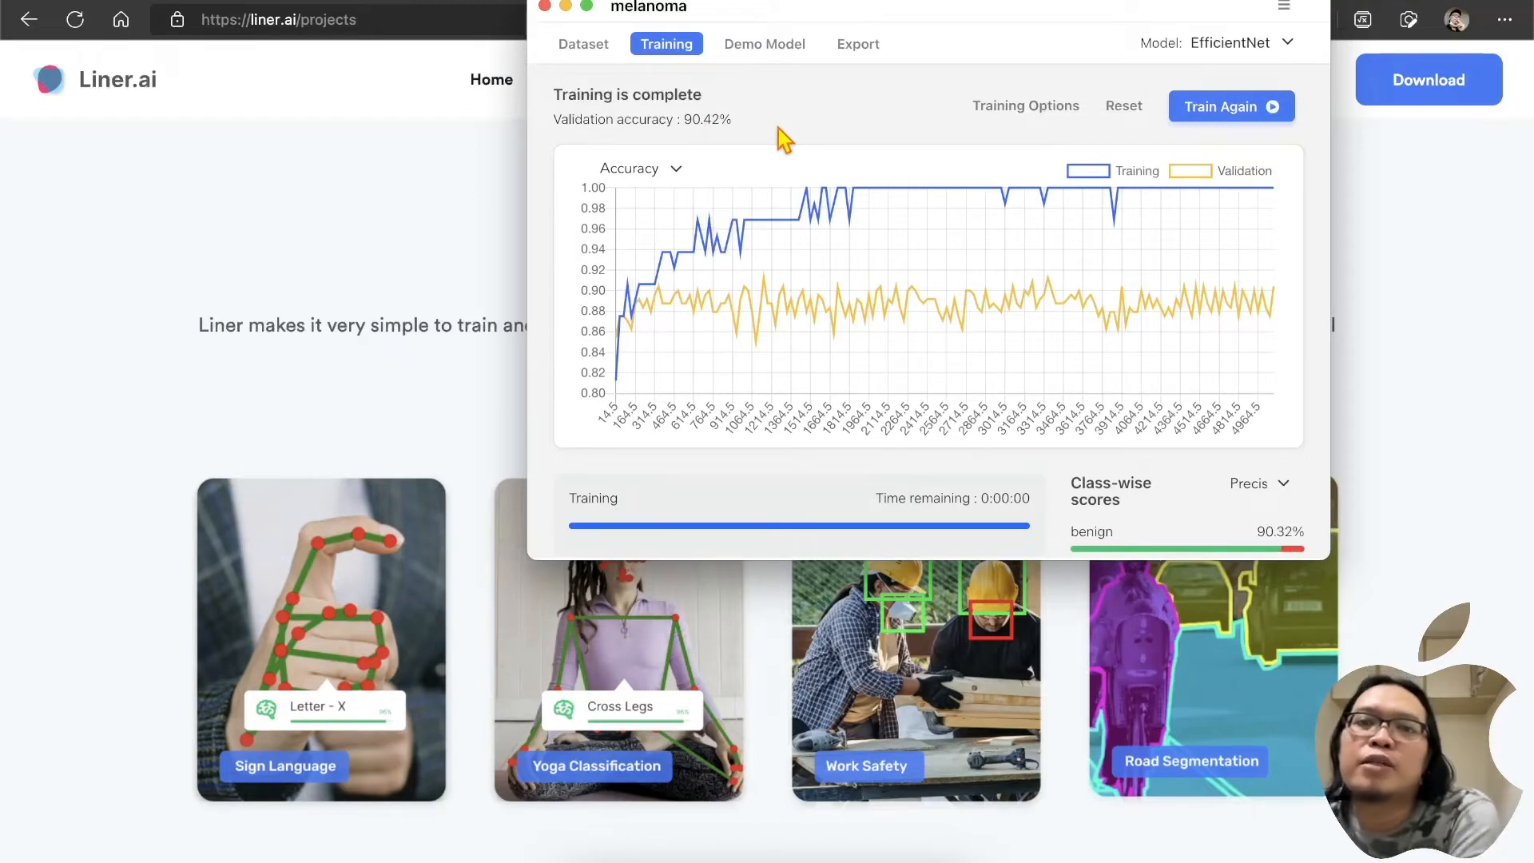
scroll(780, 128, down, 3)
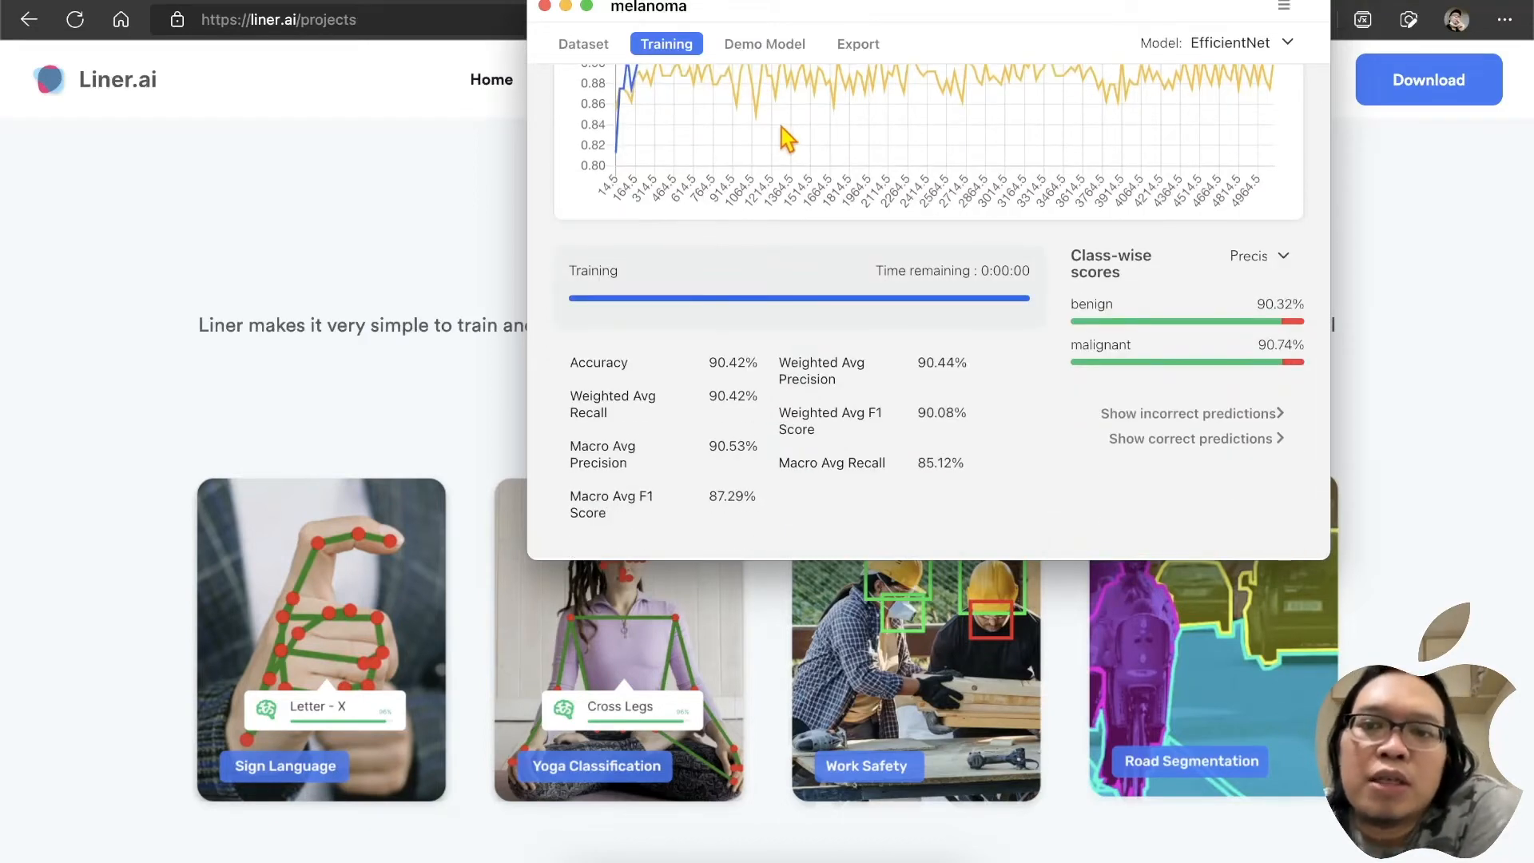
scroll(781, 128, up, 3)
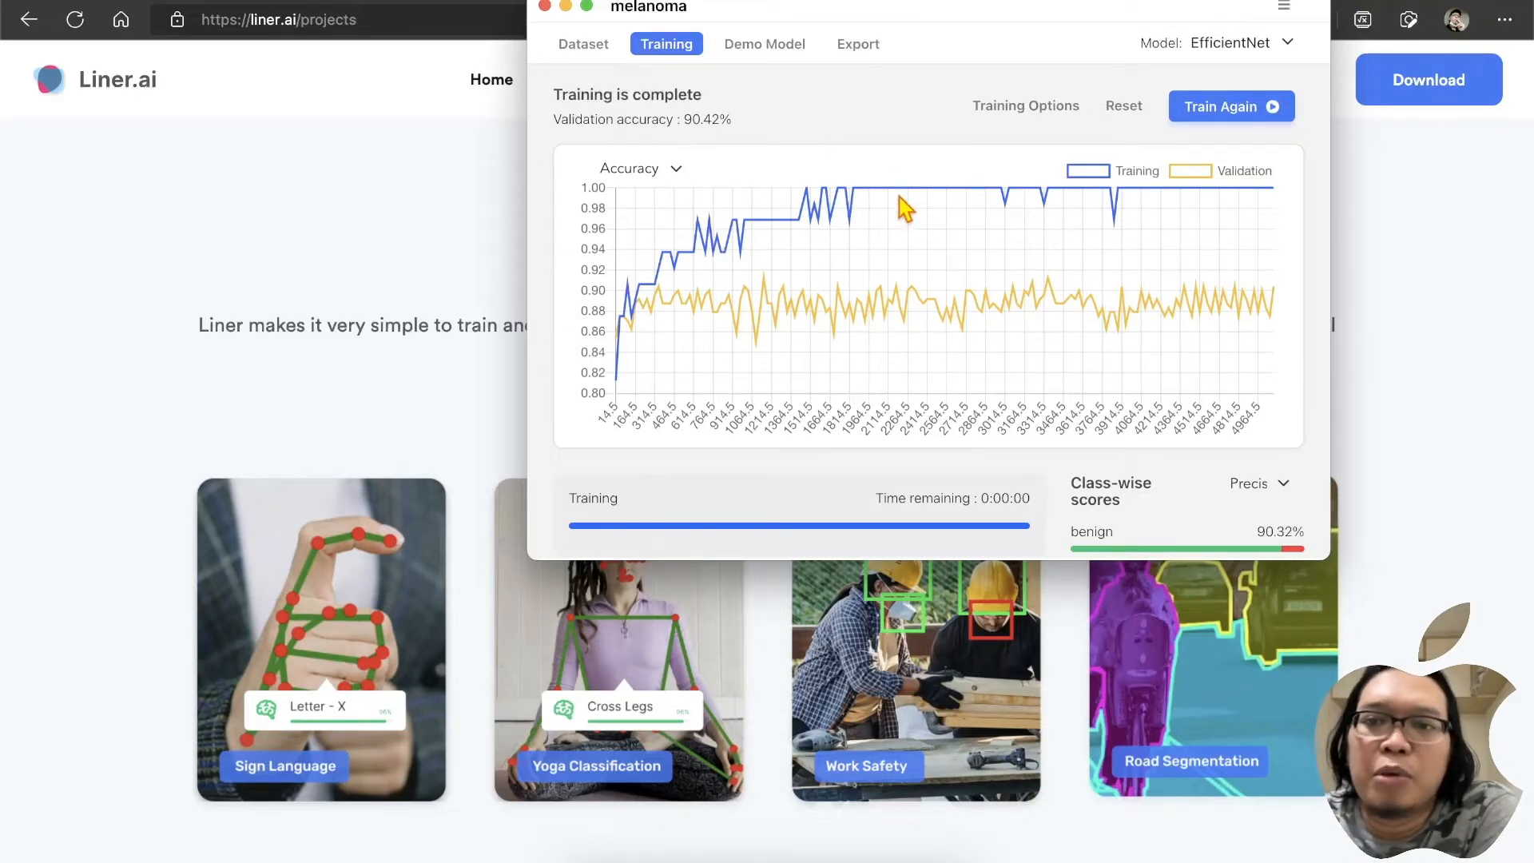
scroll(903, 208, down, 5)
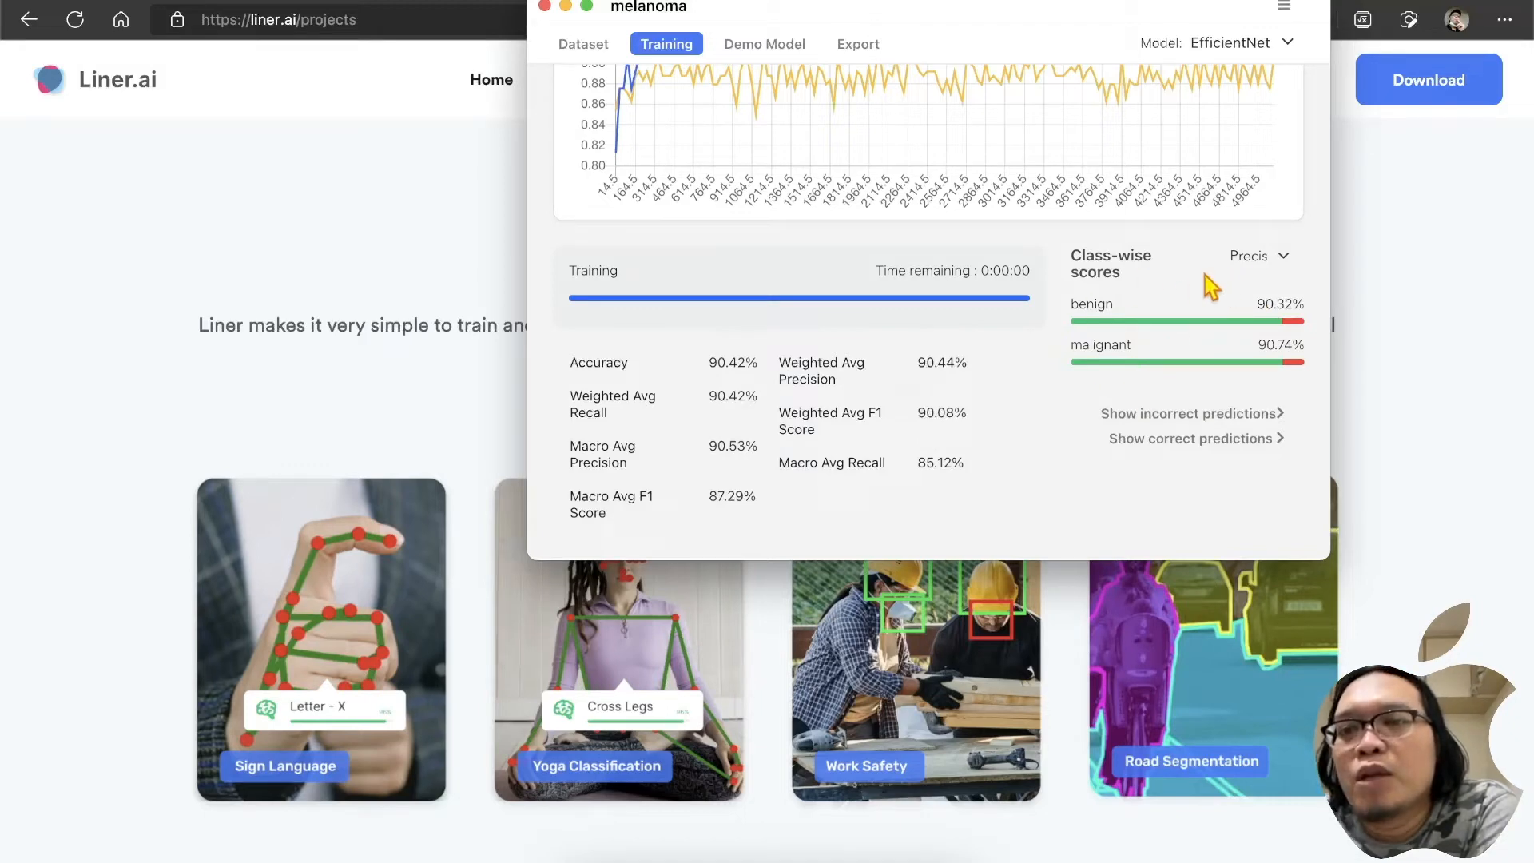
Step: View the class-wise scores by Recall and F1 Score, and return them to Recall
click(1269, 257)
click(1268, 281)
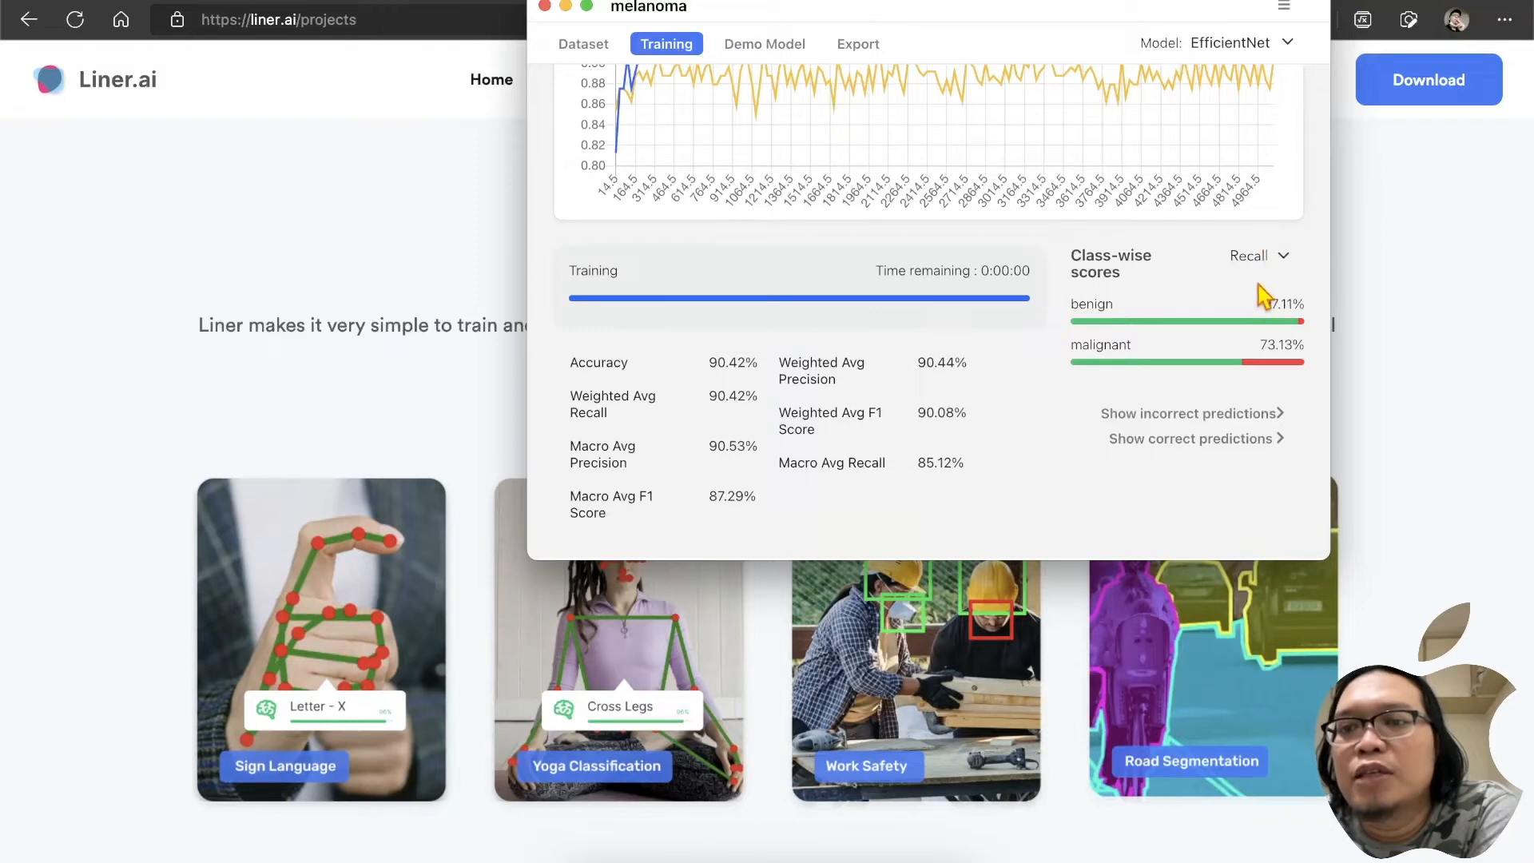
click(1272, 270)
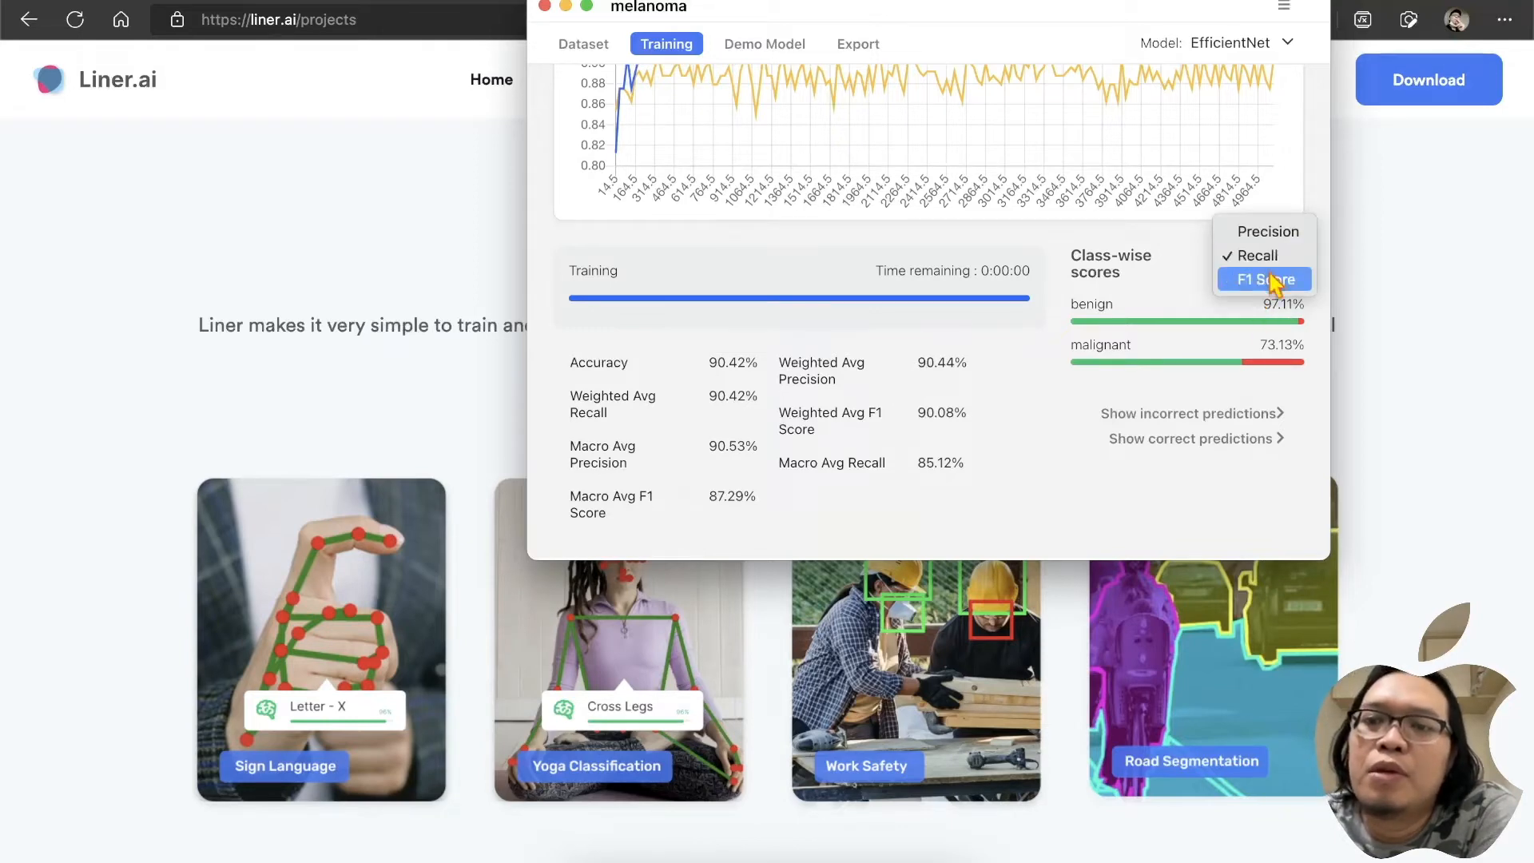
click(1270, 281)
click(1270, 259)
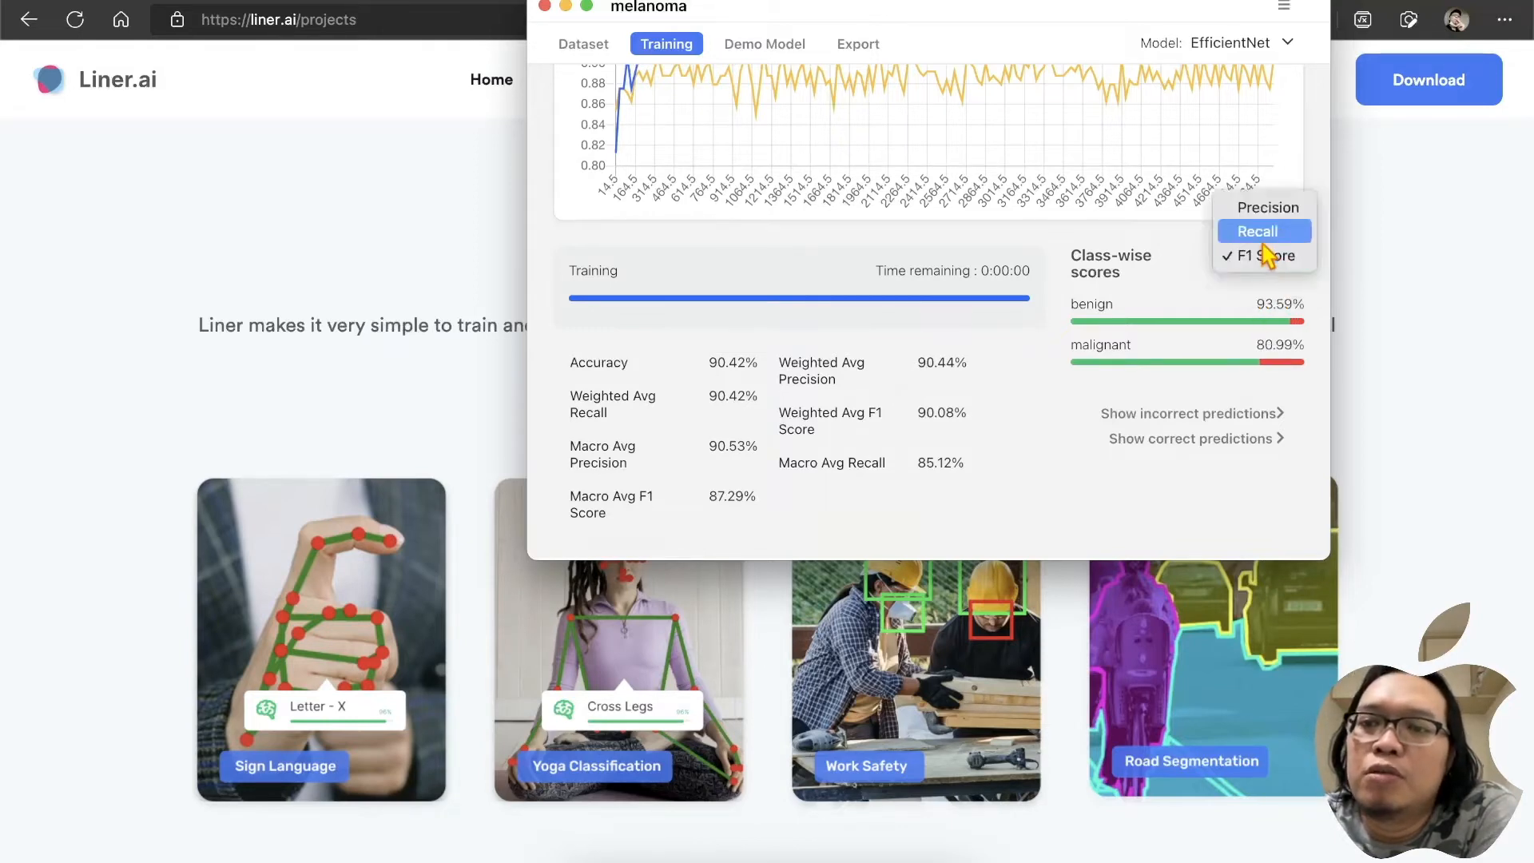
click(1265, 236)
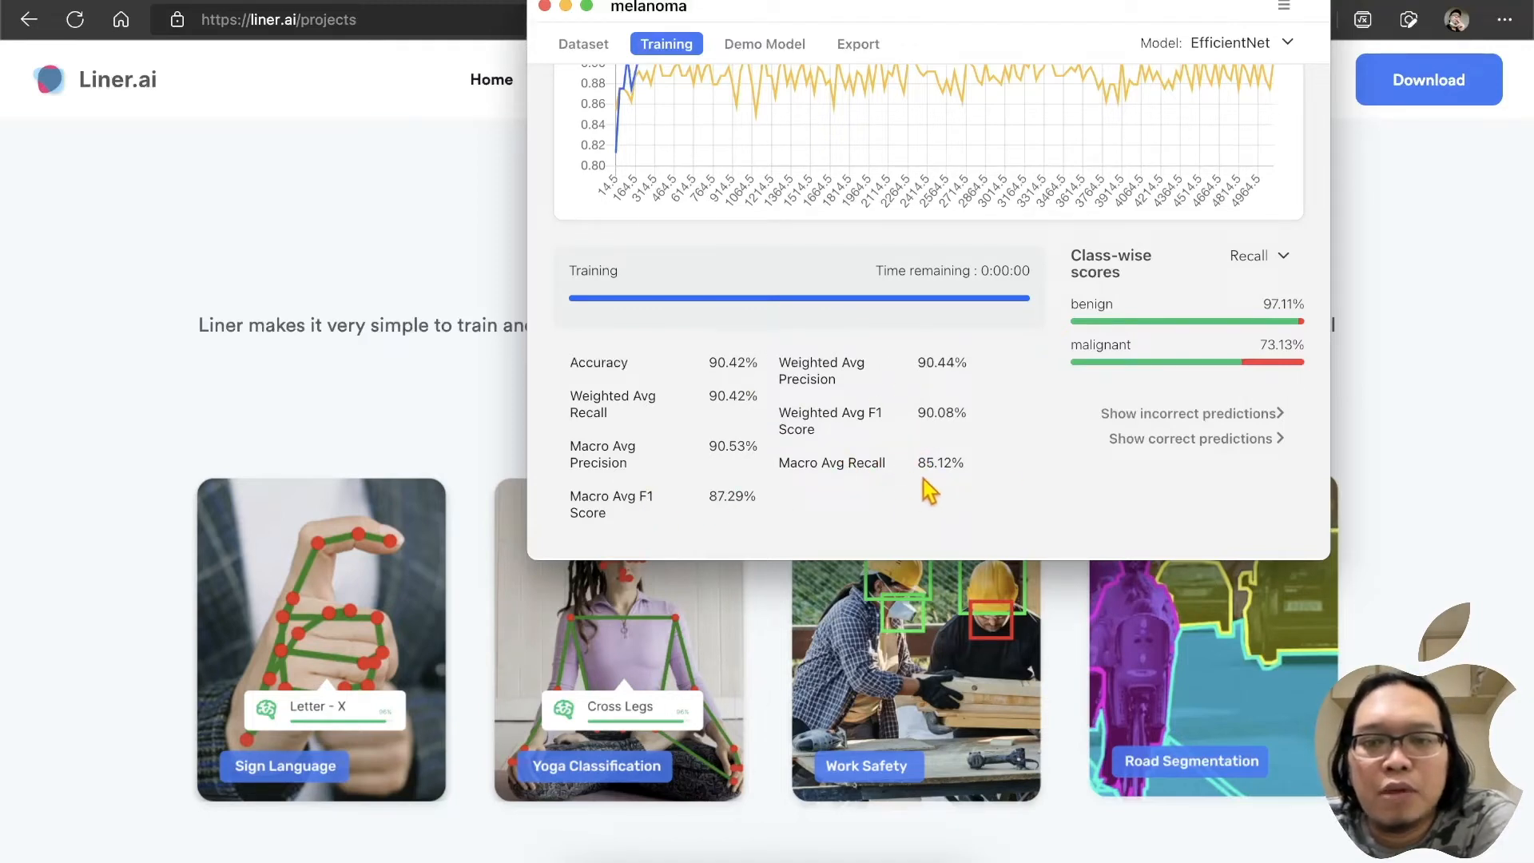
Step: Examine the images the model predicted incorrectly, and return to the training results overview
click(1227, 419)
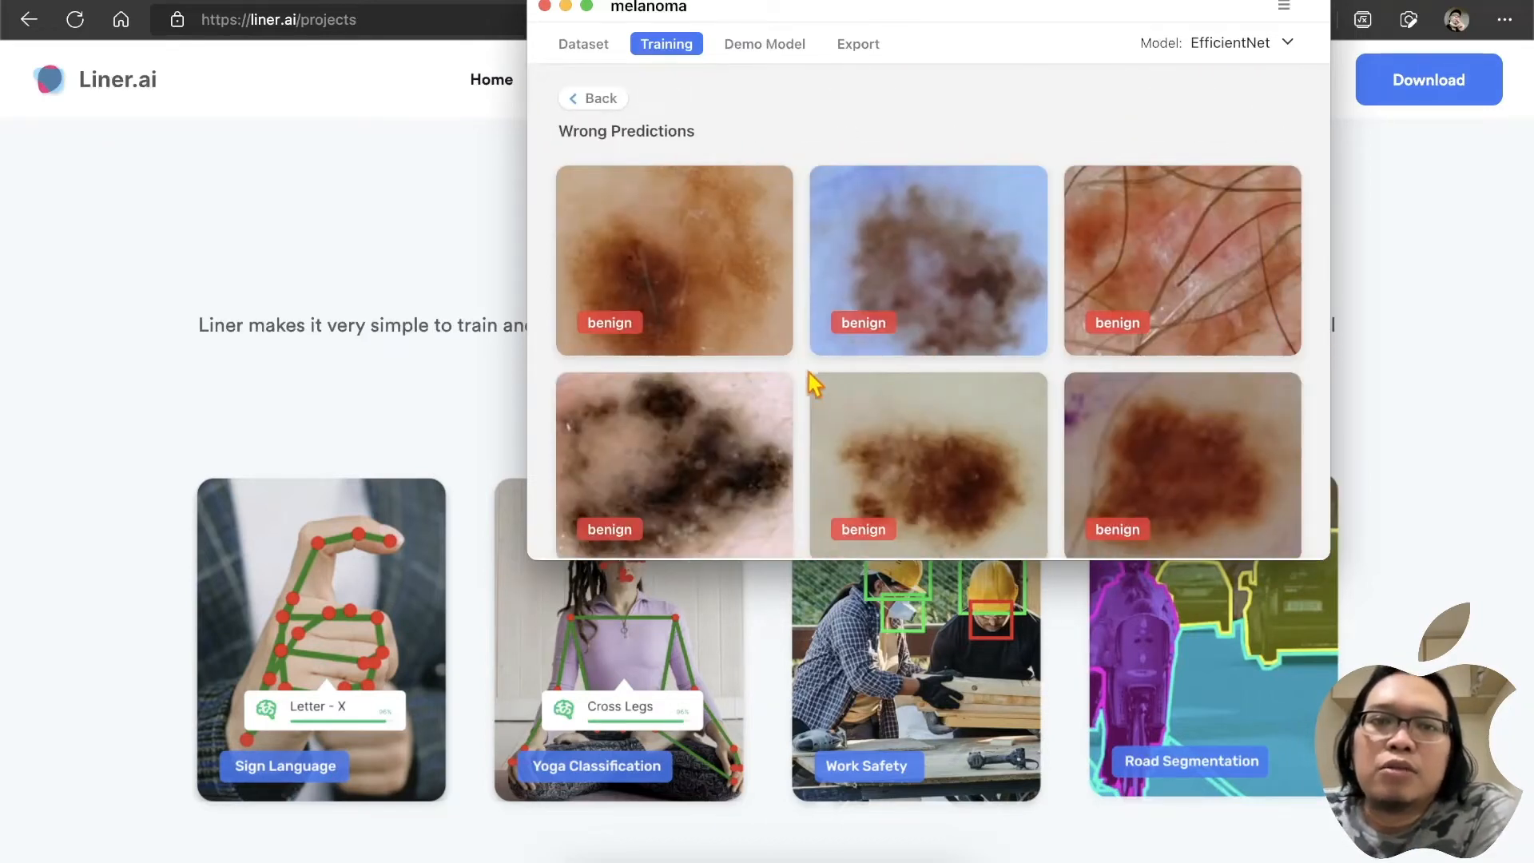
scroll(813, 384, down, 10)
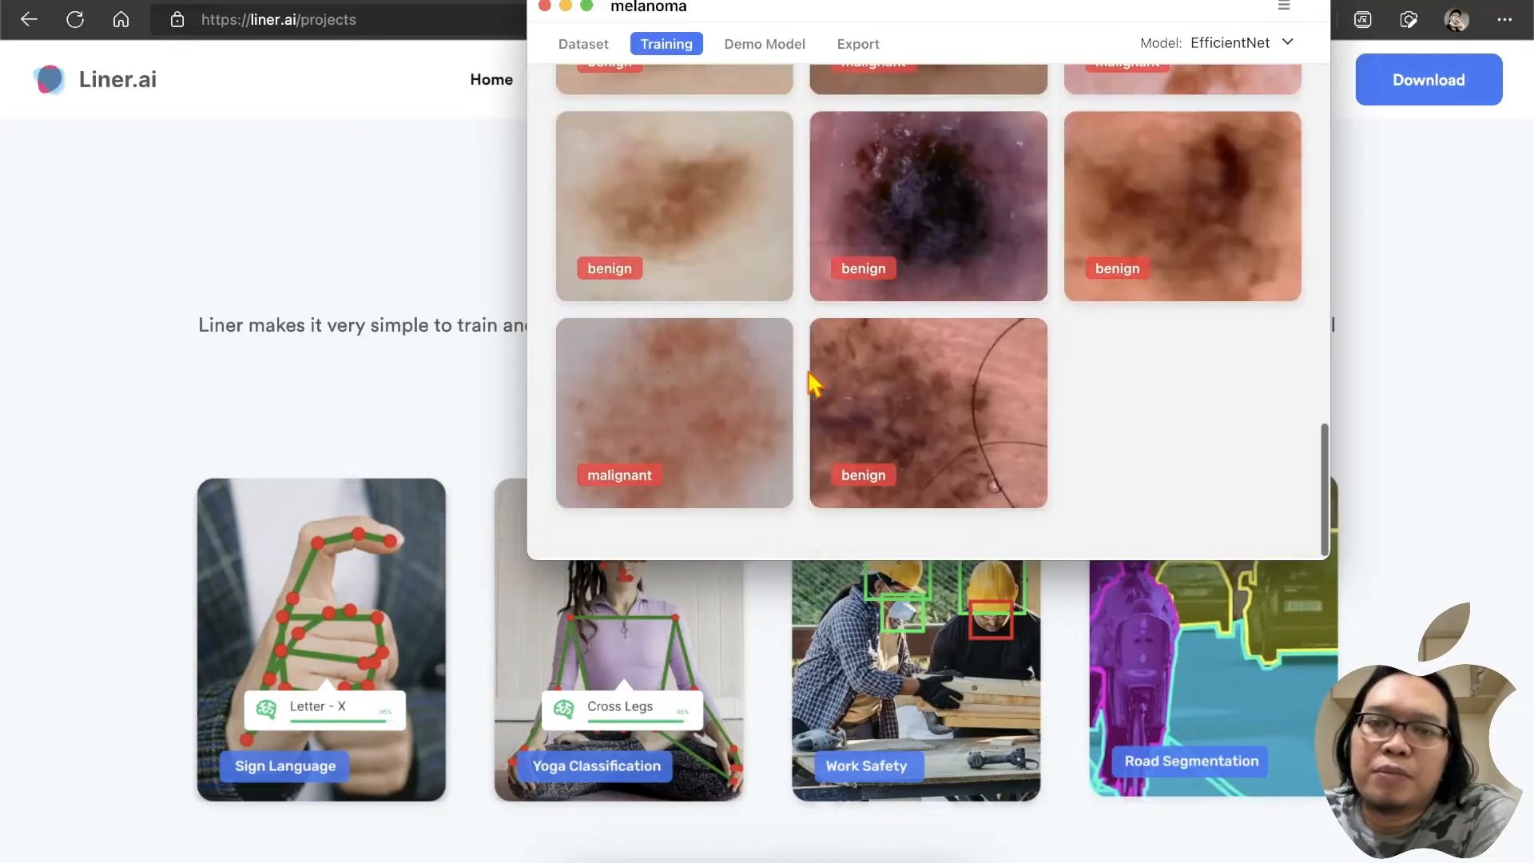
scroll(812, 384, up, 10)
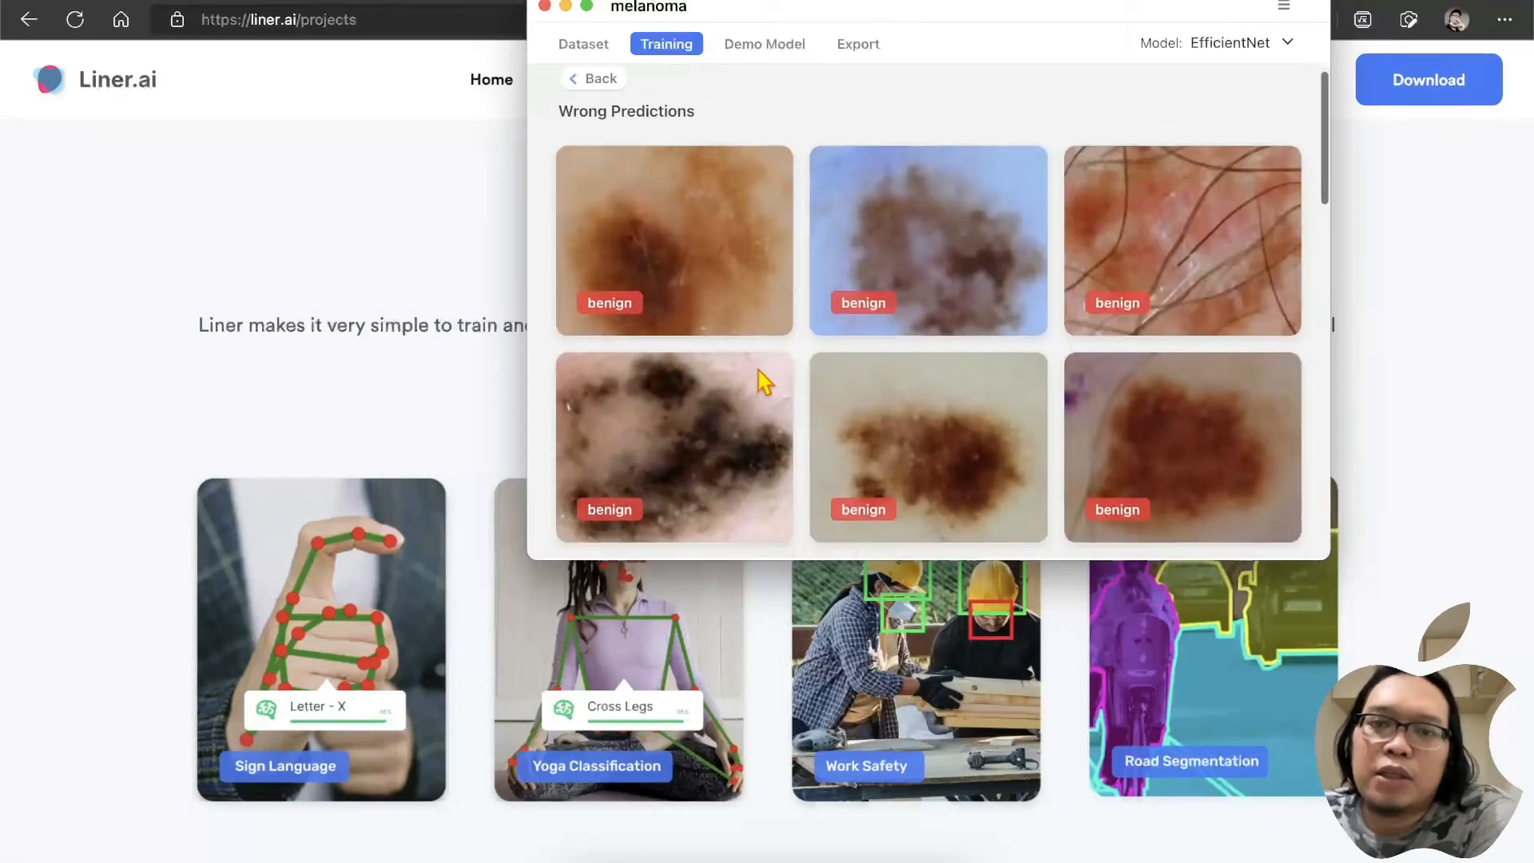
scroll(763, 382, down, 10)
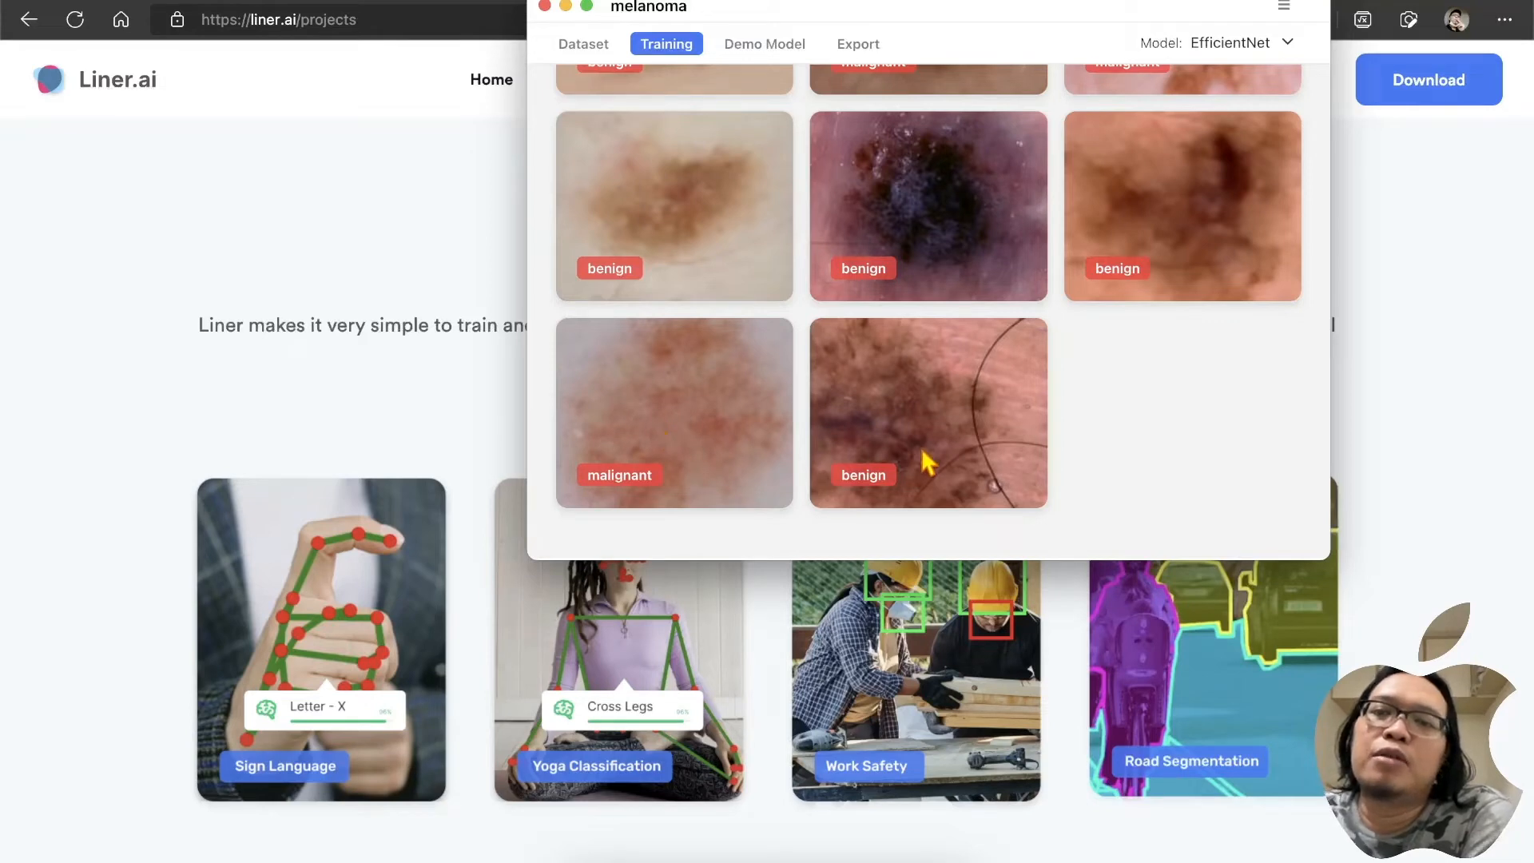
scroll(946, 466, up, 10)
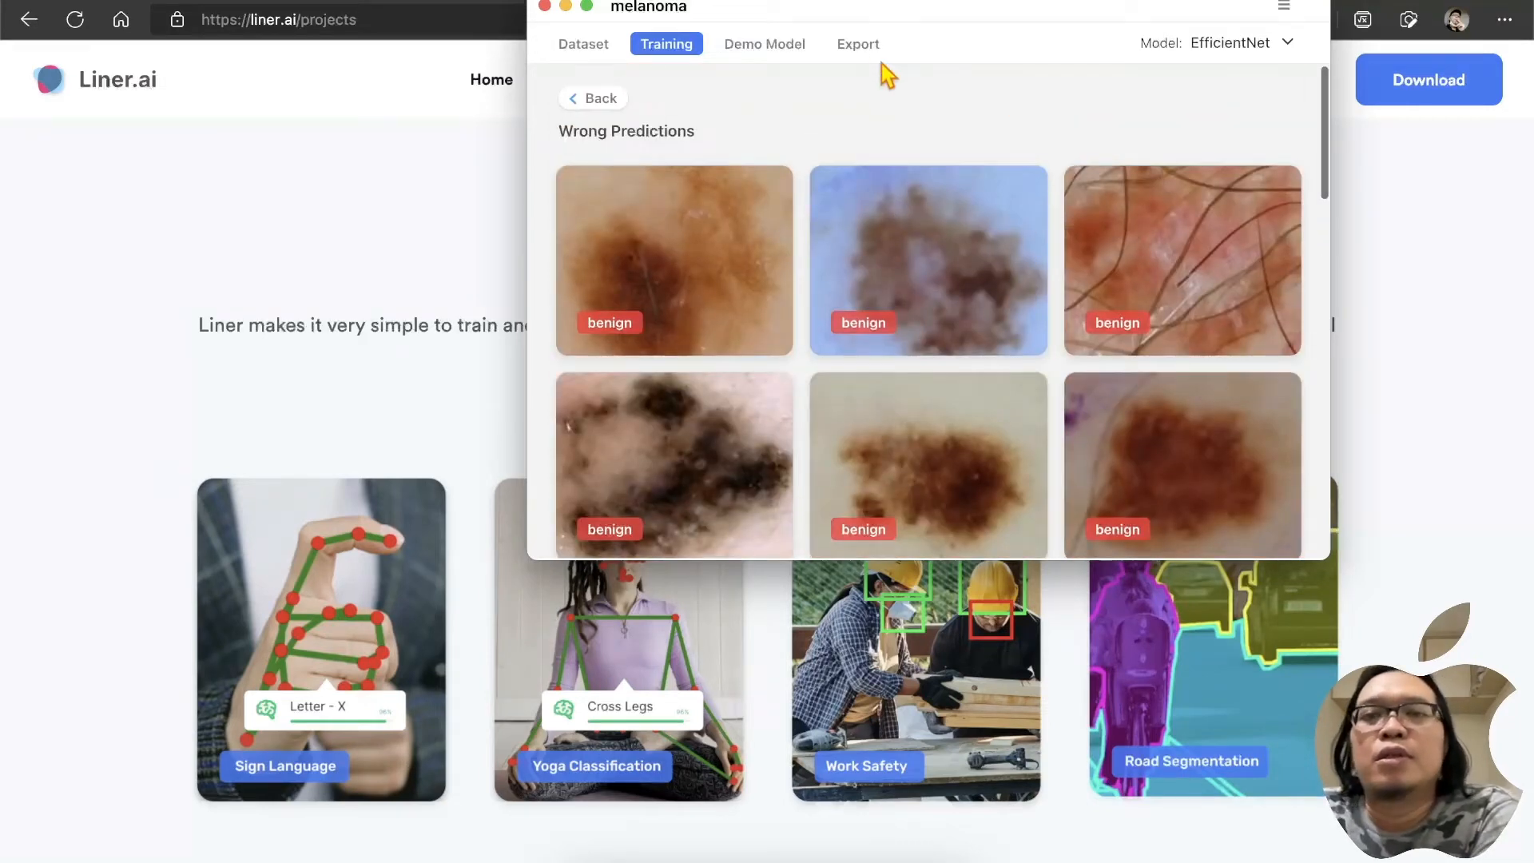
click(607, 99)
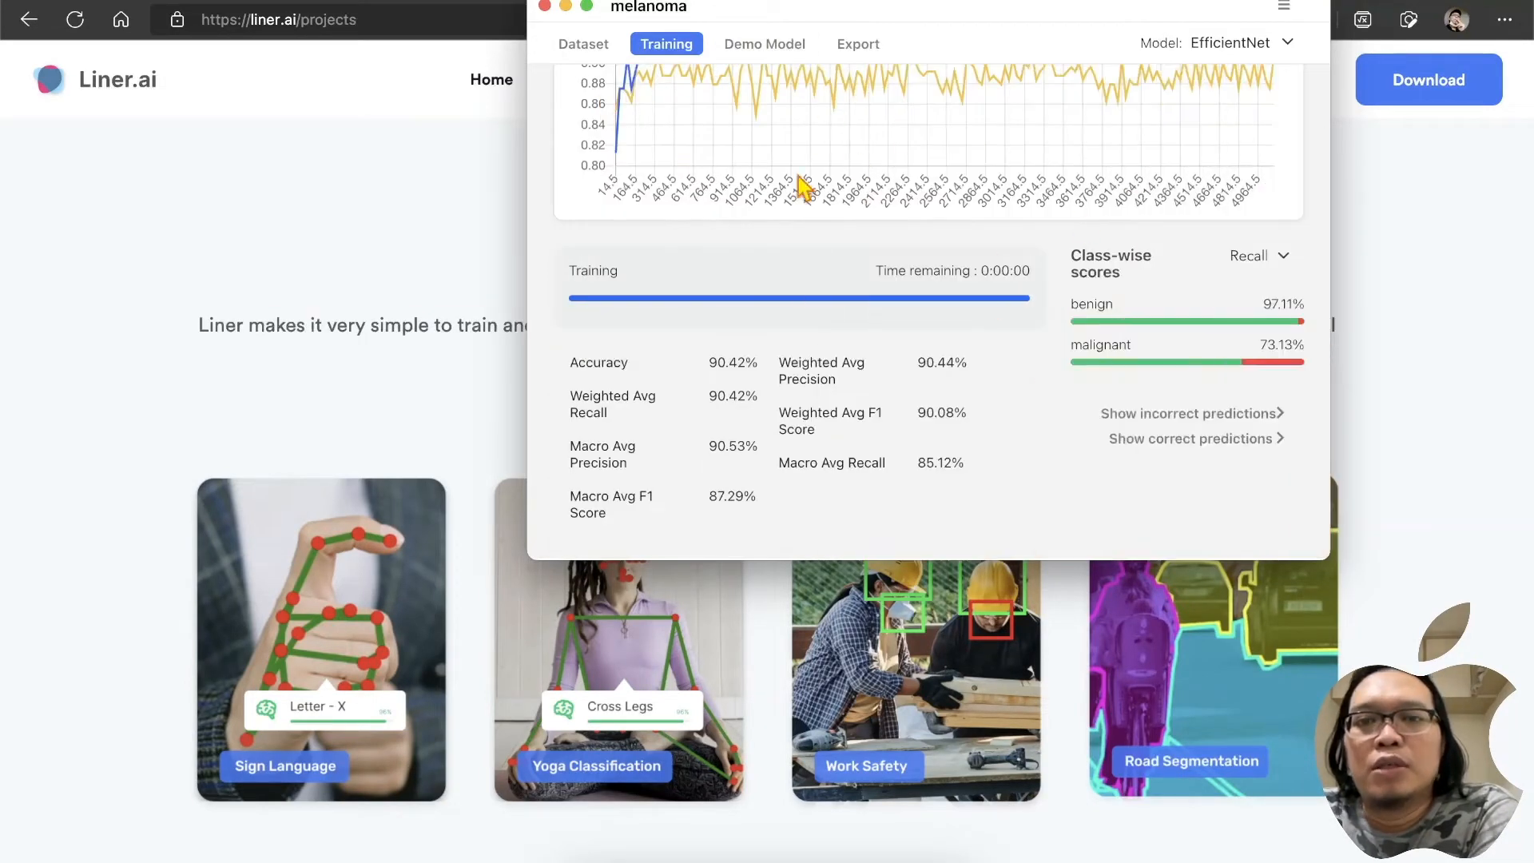
scroll(815, 267, up, 5)
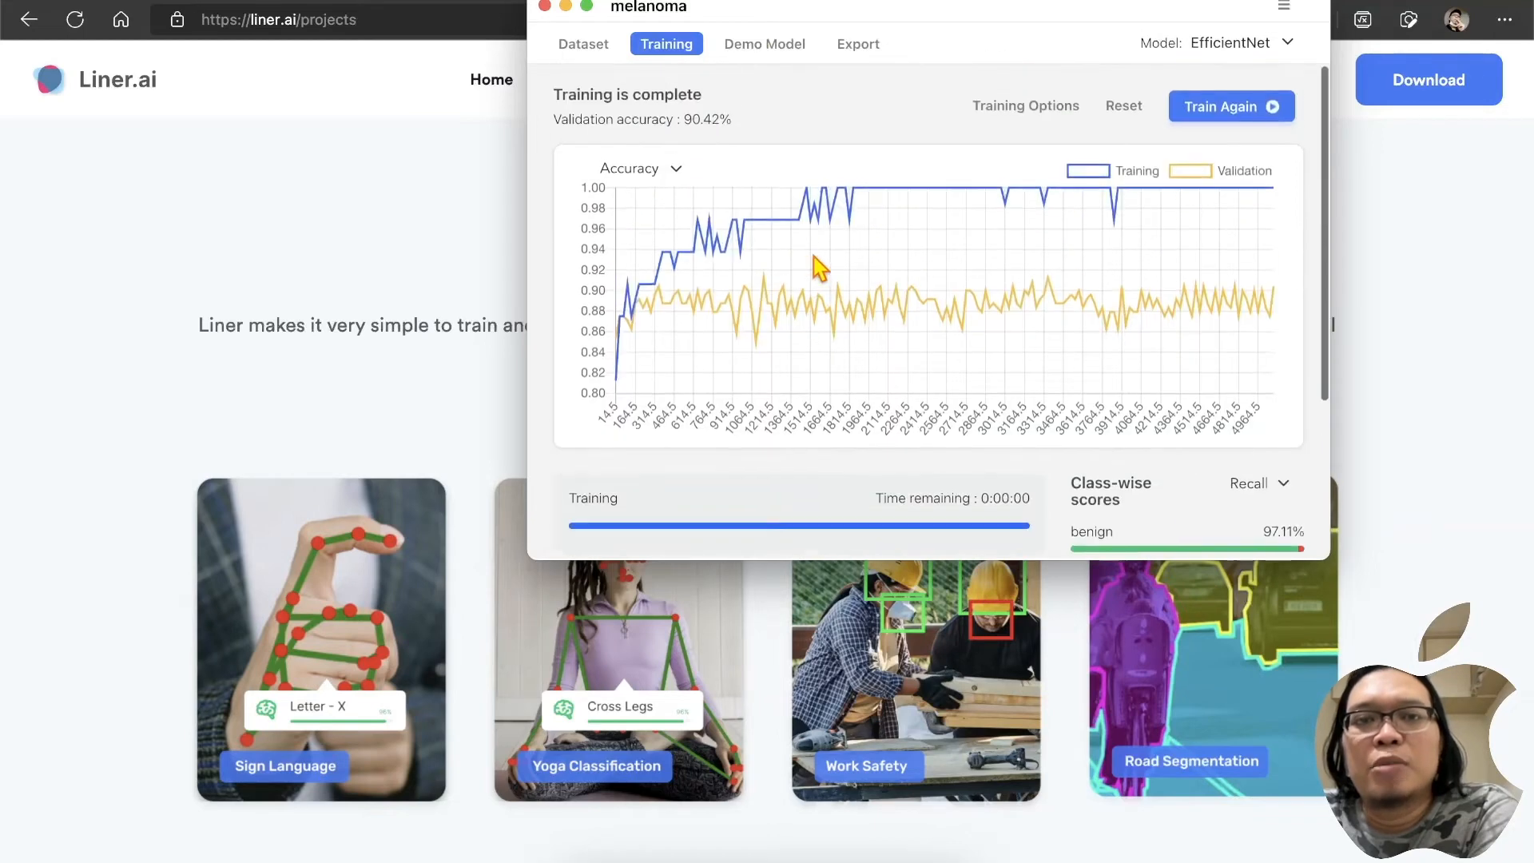
Step: In the model demo, capture a test image with the camera and review its predicted class scores
click(564, 47)
click(771, 44)
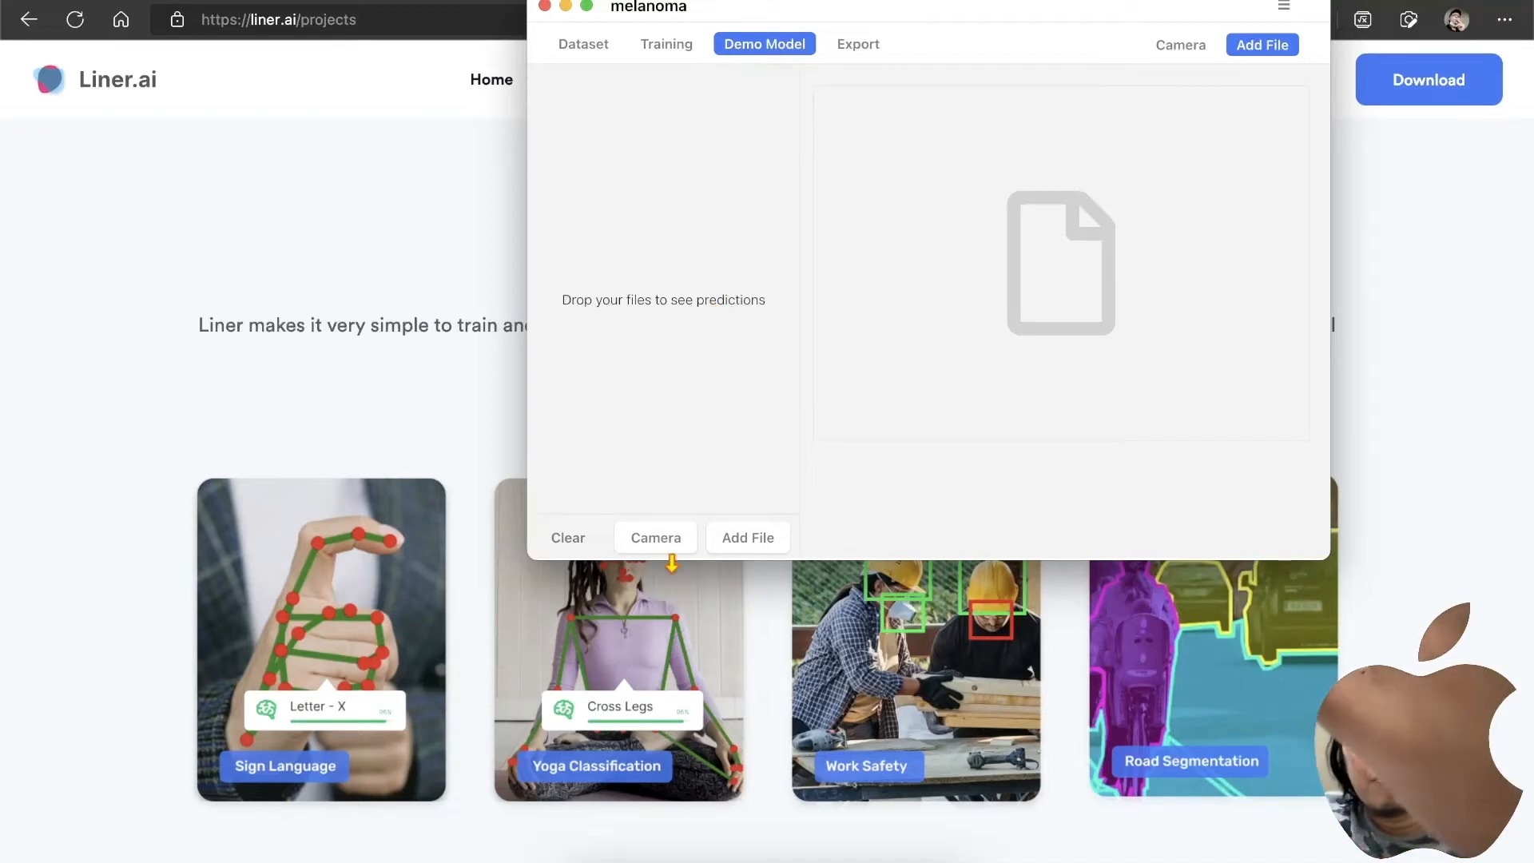
click(659, 539)
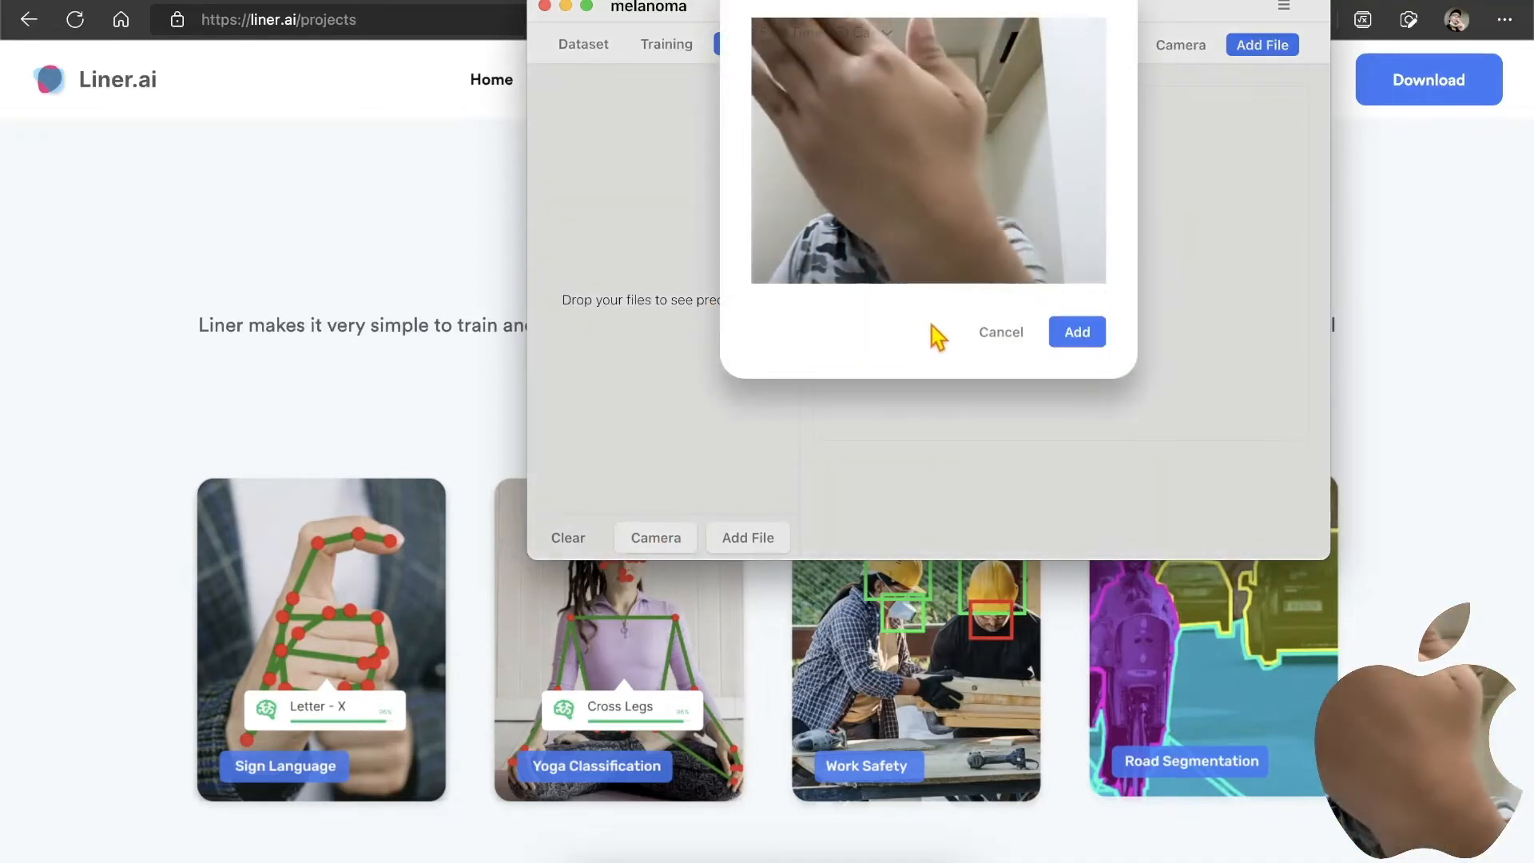
click(1078, 335)
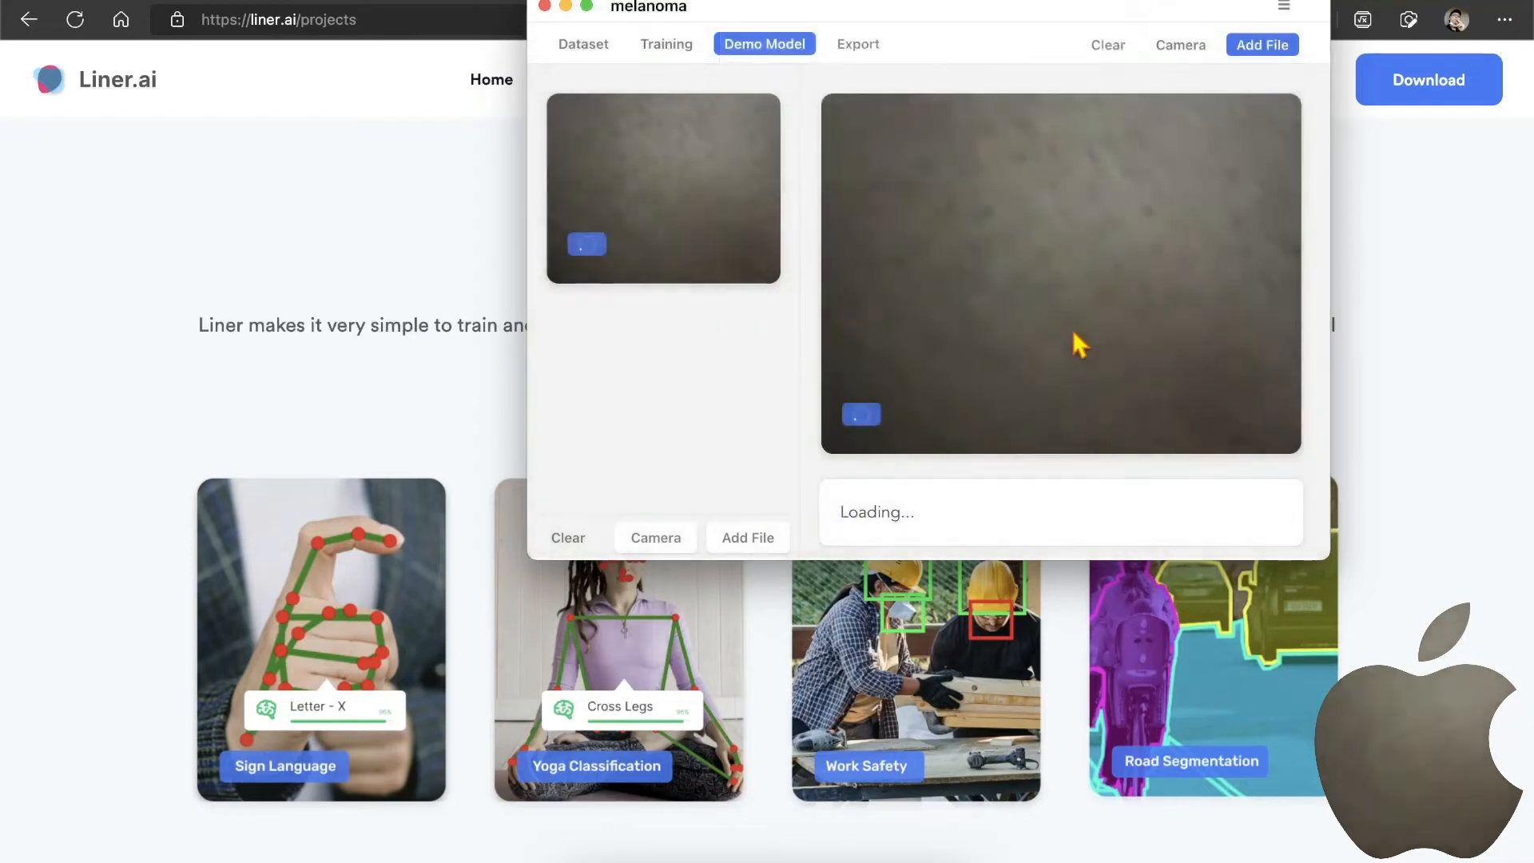
scroll(1101, 463, down, 5)
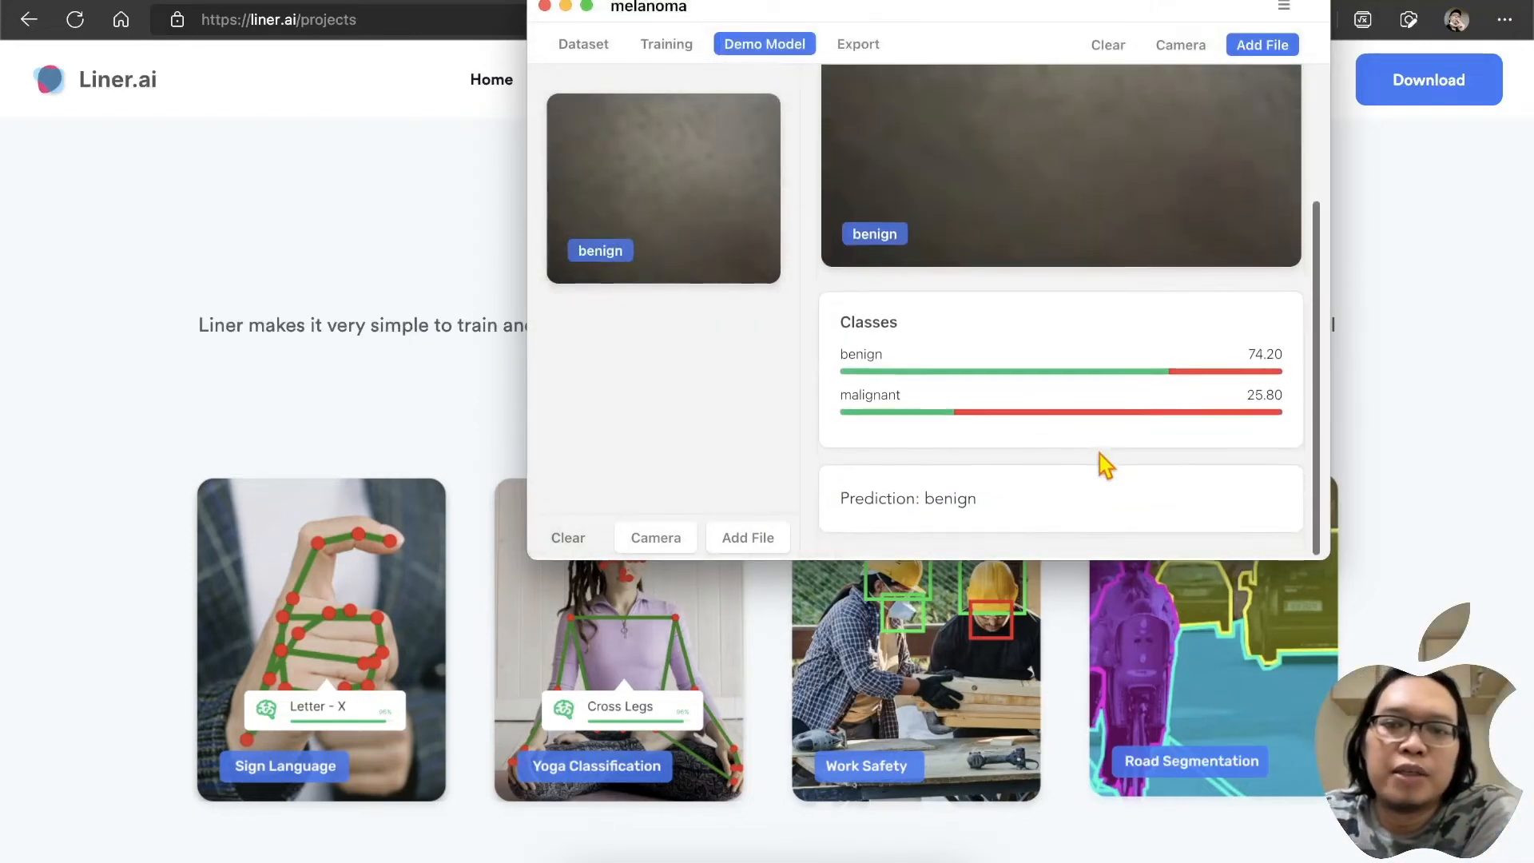
scroll(1106, 463, down, 1)
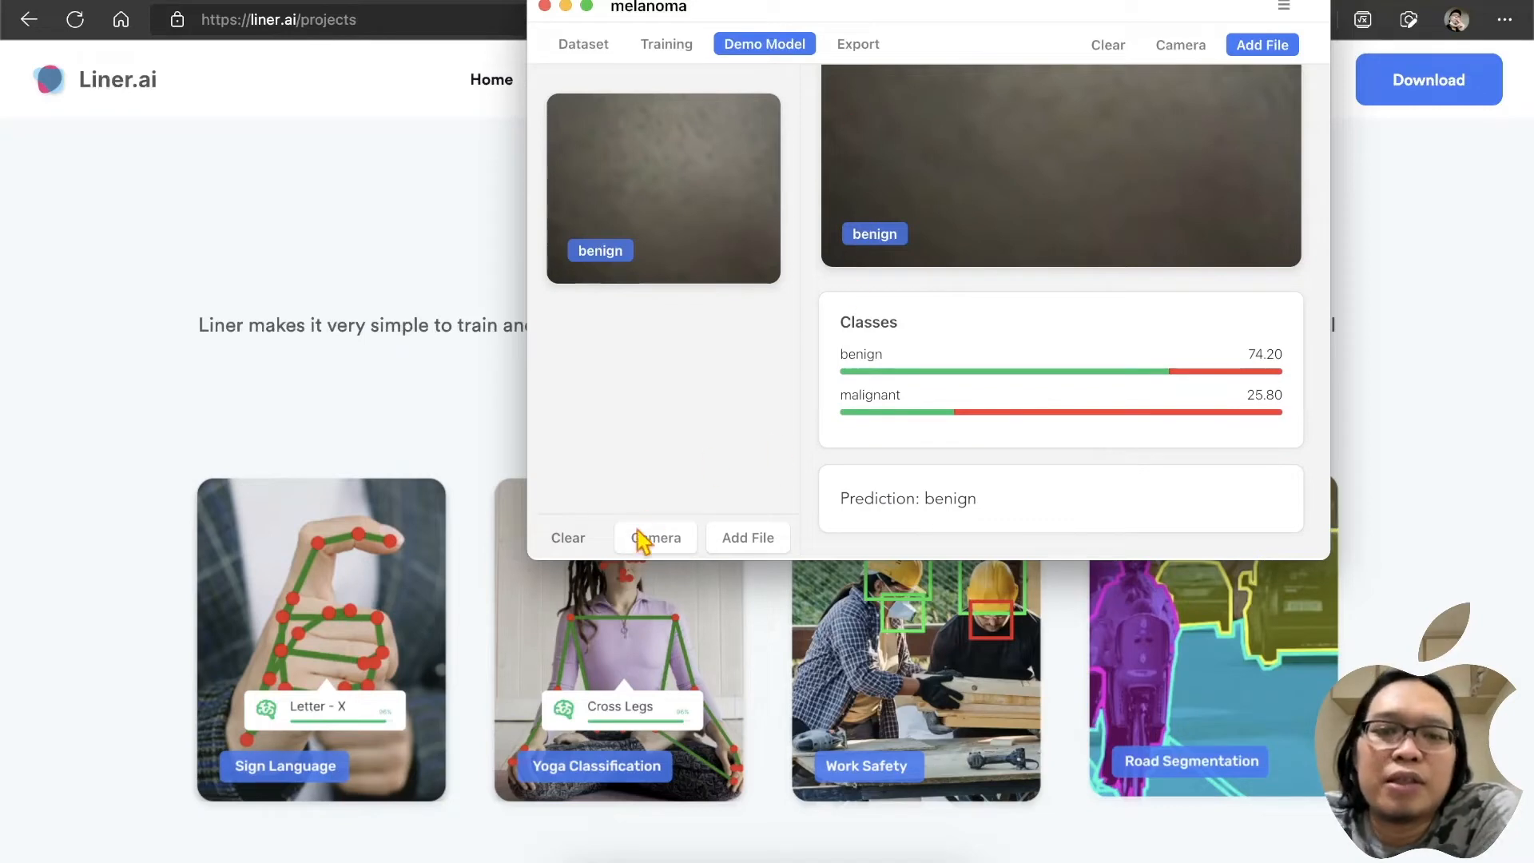
Step: Add the image 3.jpg from the Desktop folder to the model demo for prediction
click(754, 537)
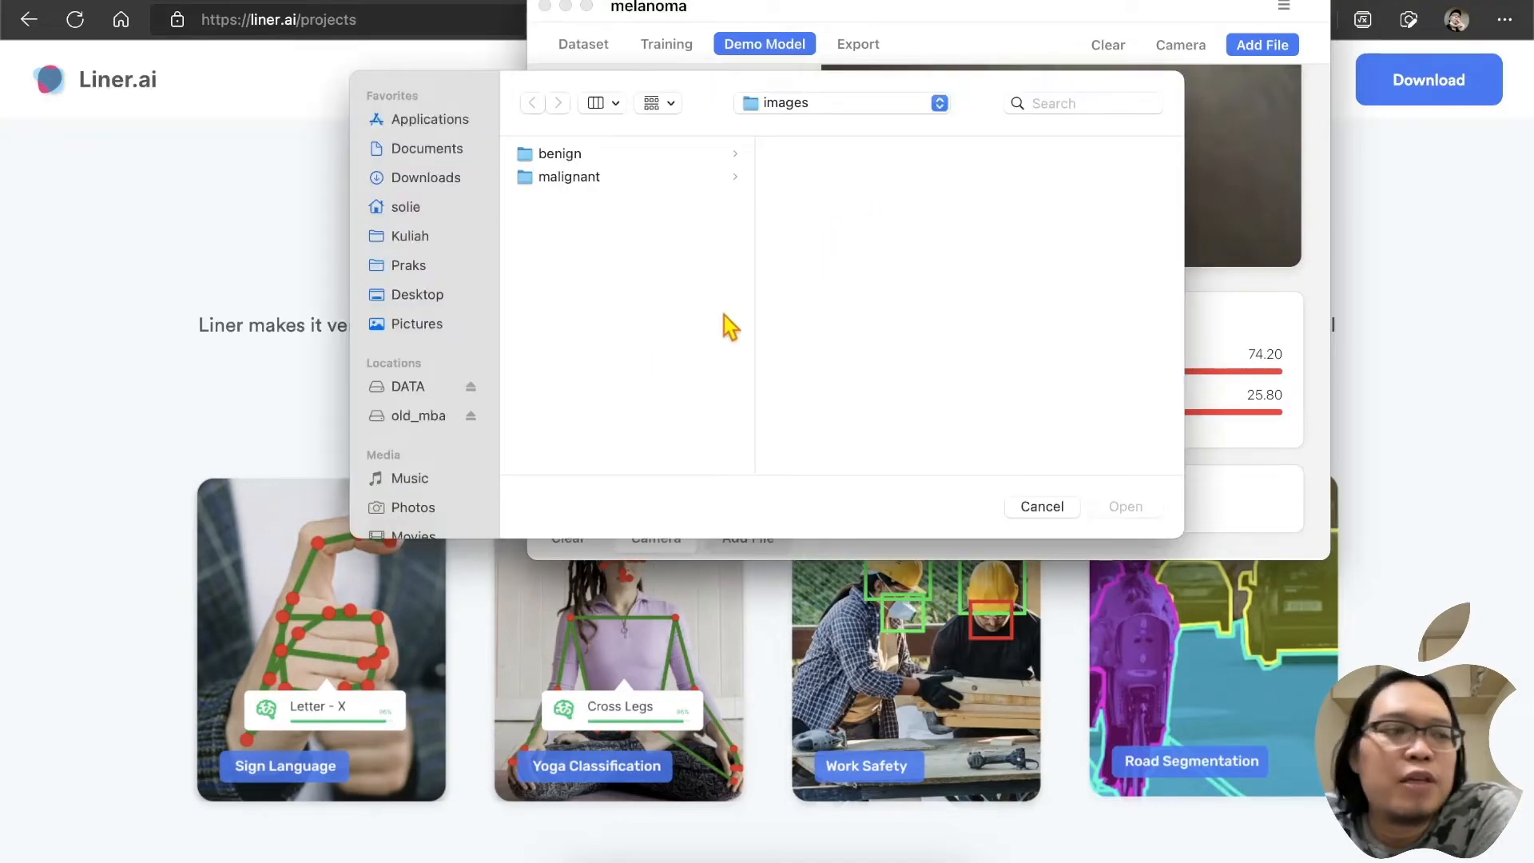
click(433, 294)
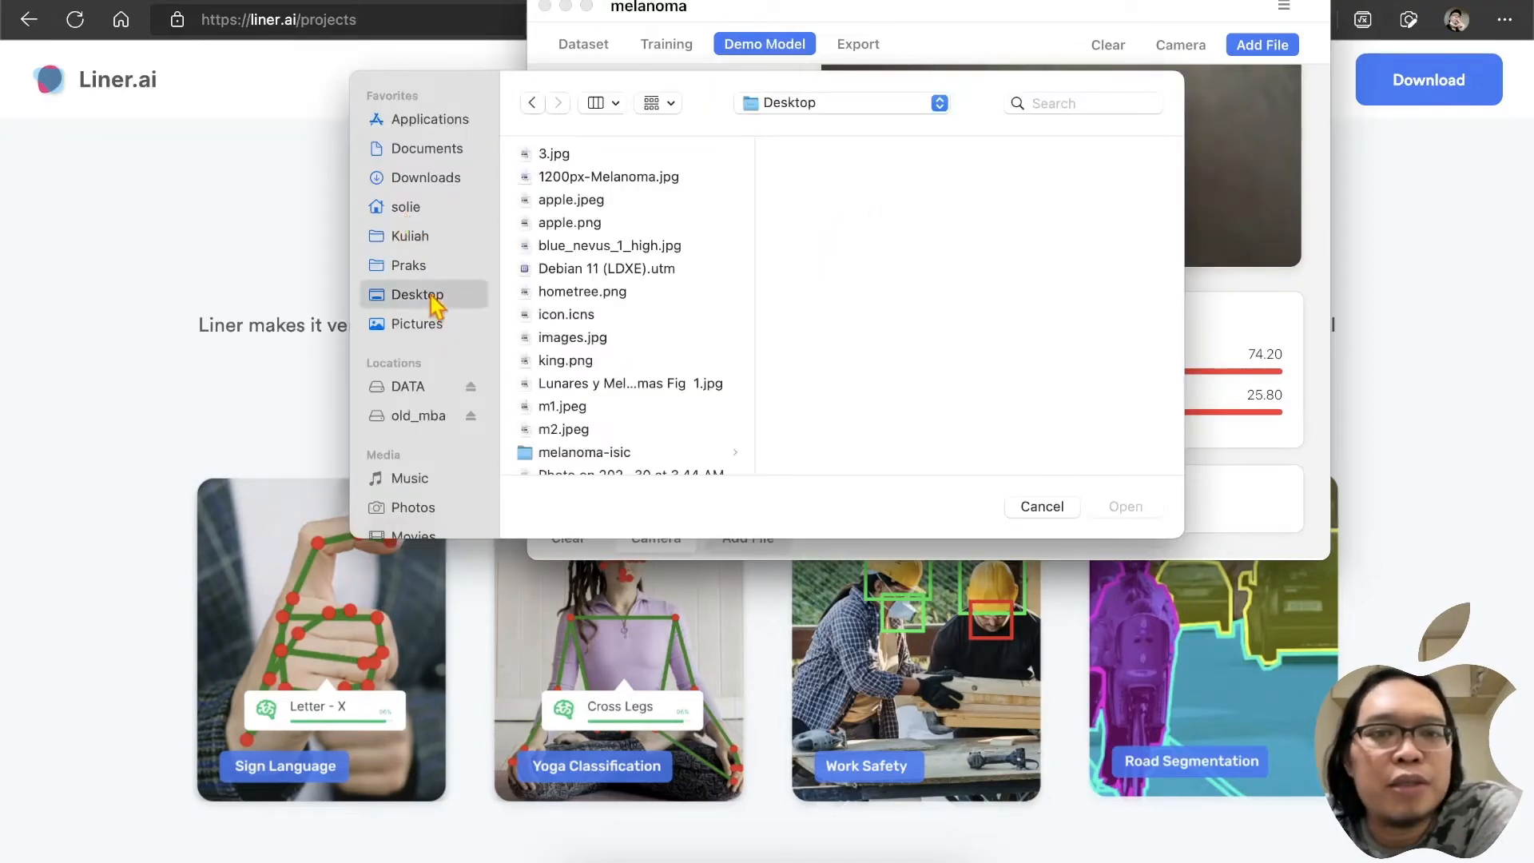
click(582, 155)
click(1127, 507)
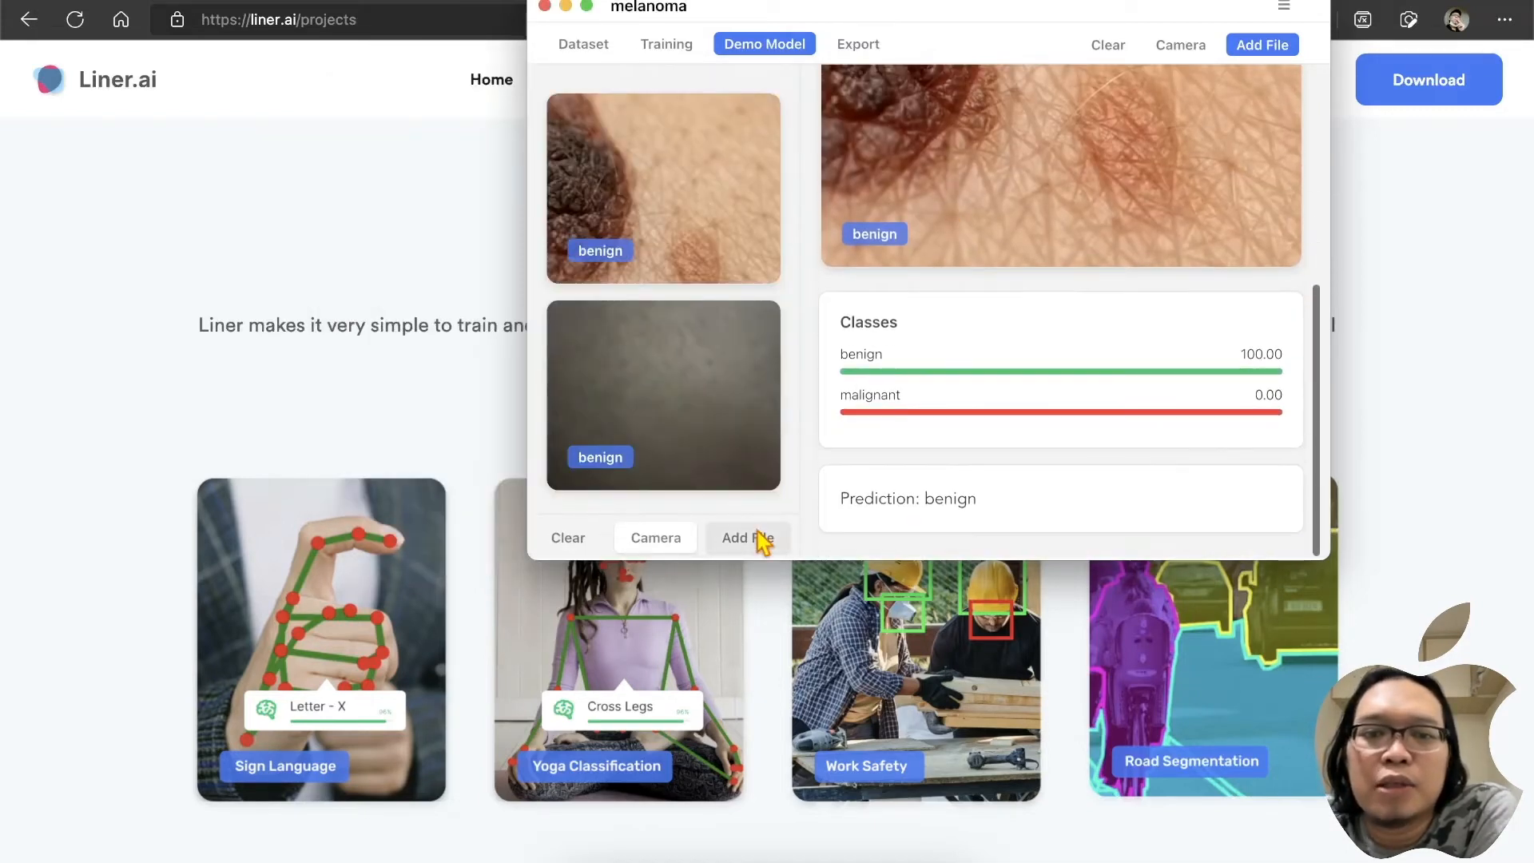
Step: Add images.jpg from the Desktop to the model demo and review its class scores and the list of tested images
click(757, 537)
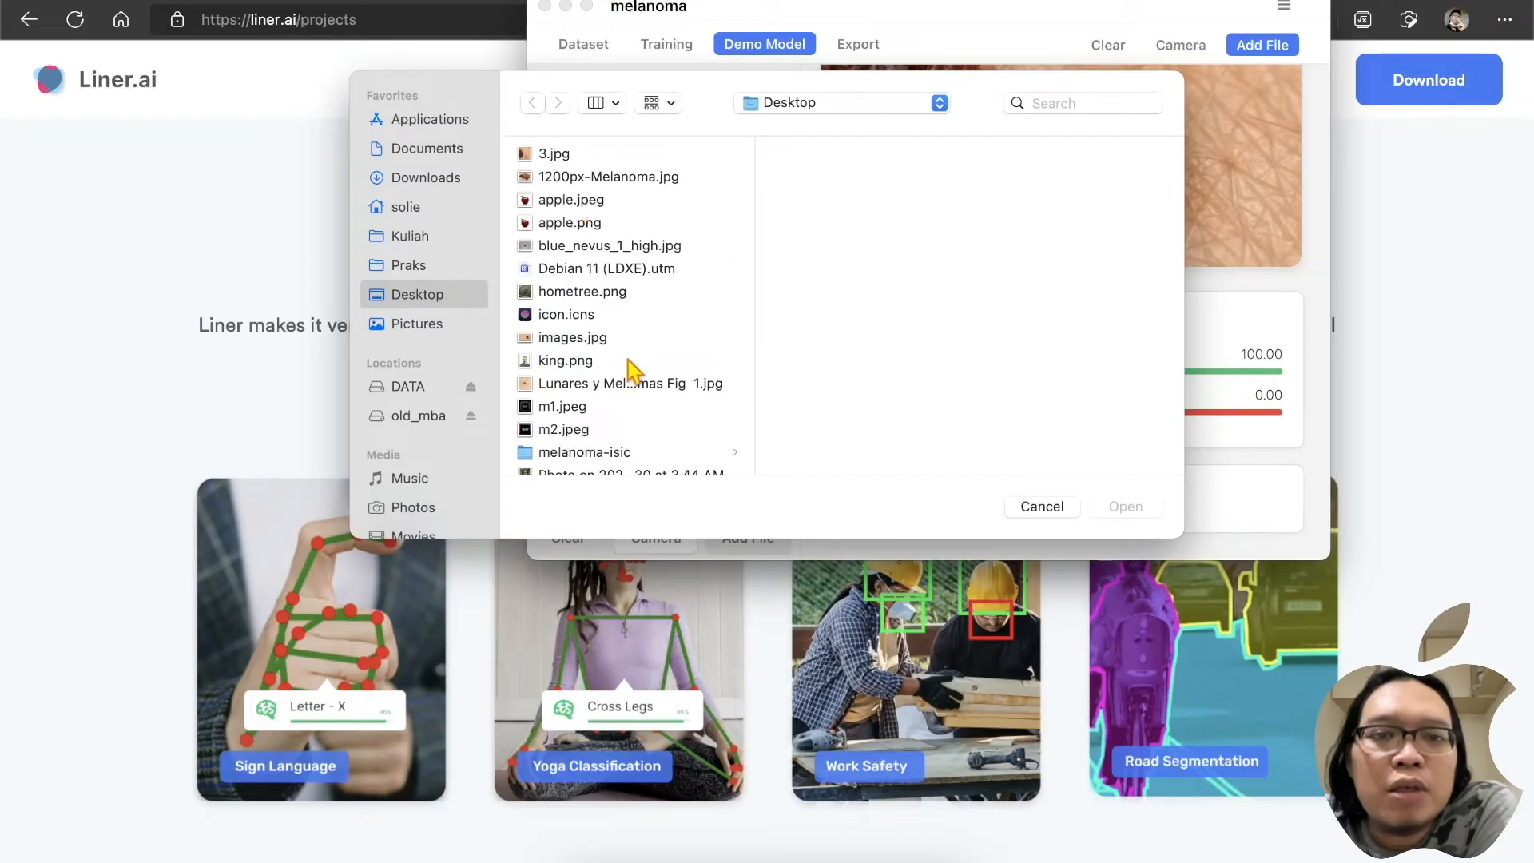
click(572, 342)
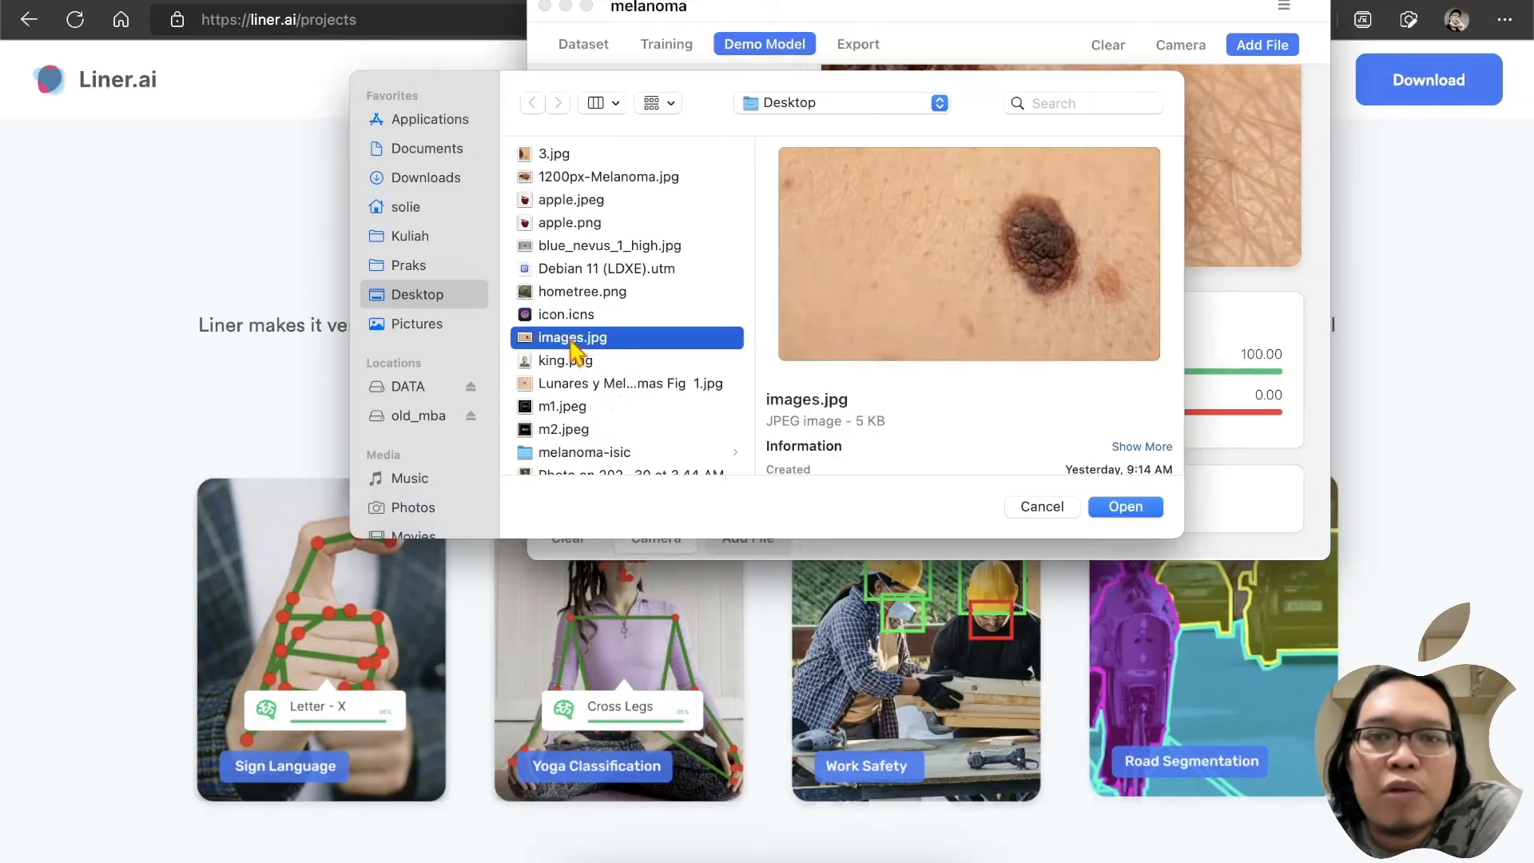
click(1133, 511)
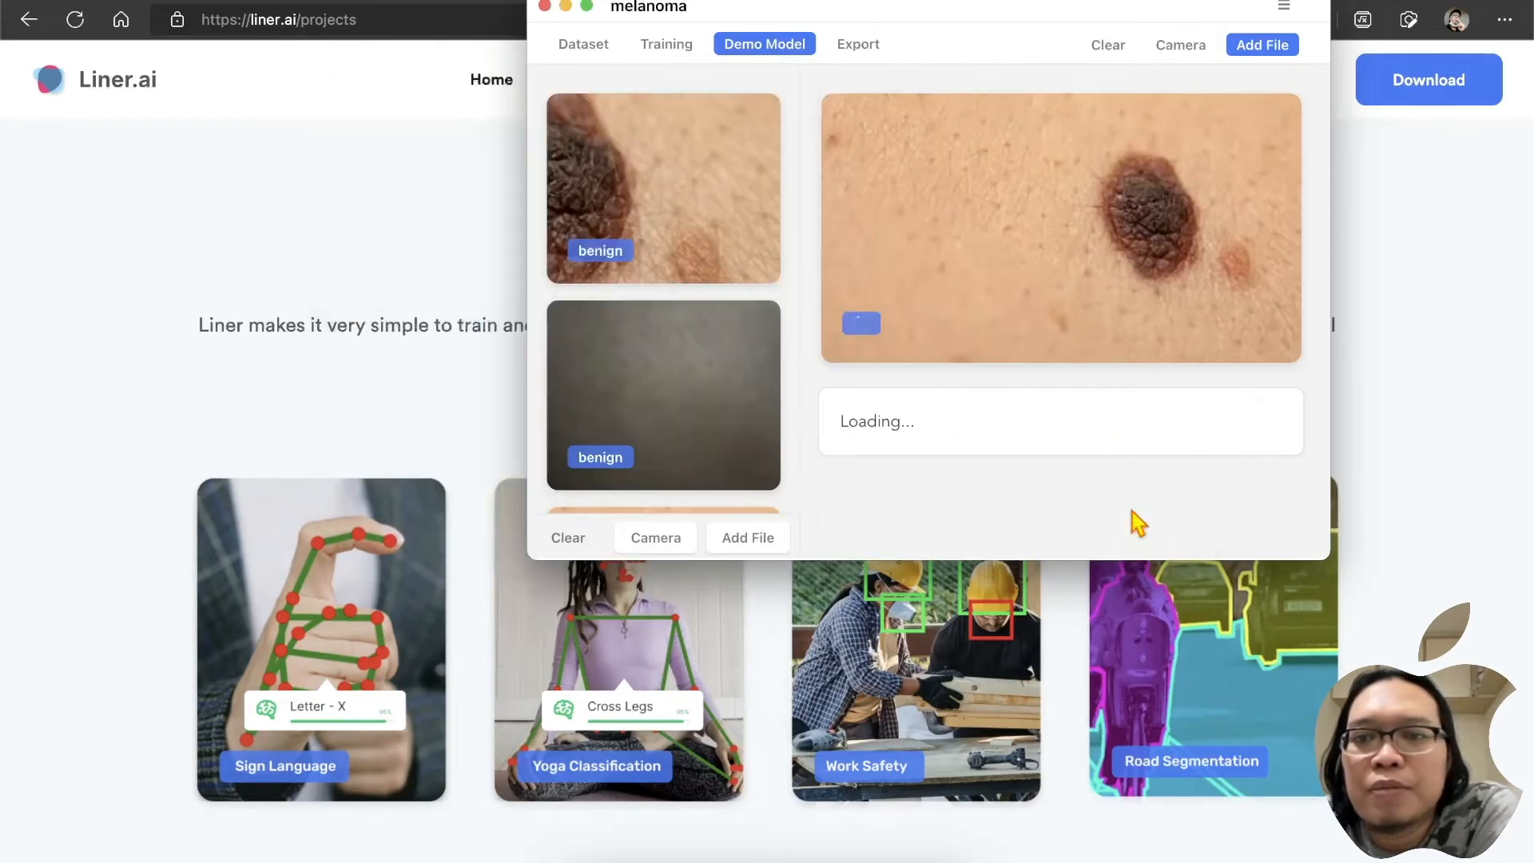
scroll(987, 436, down, 2)
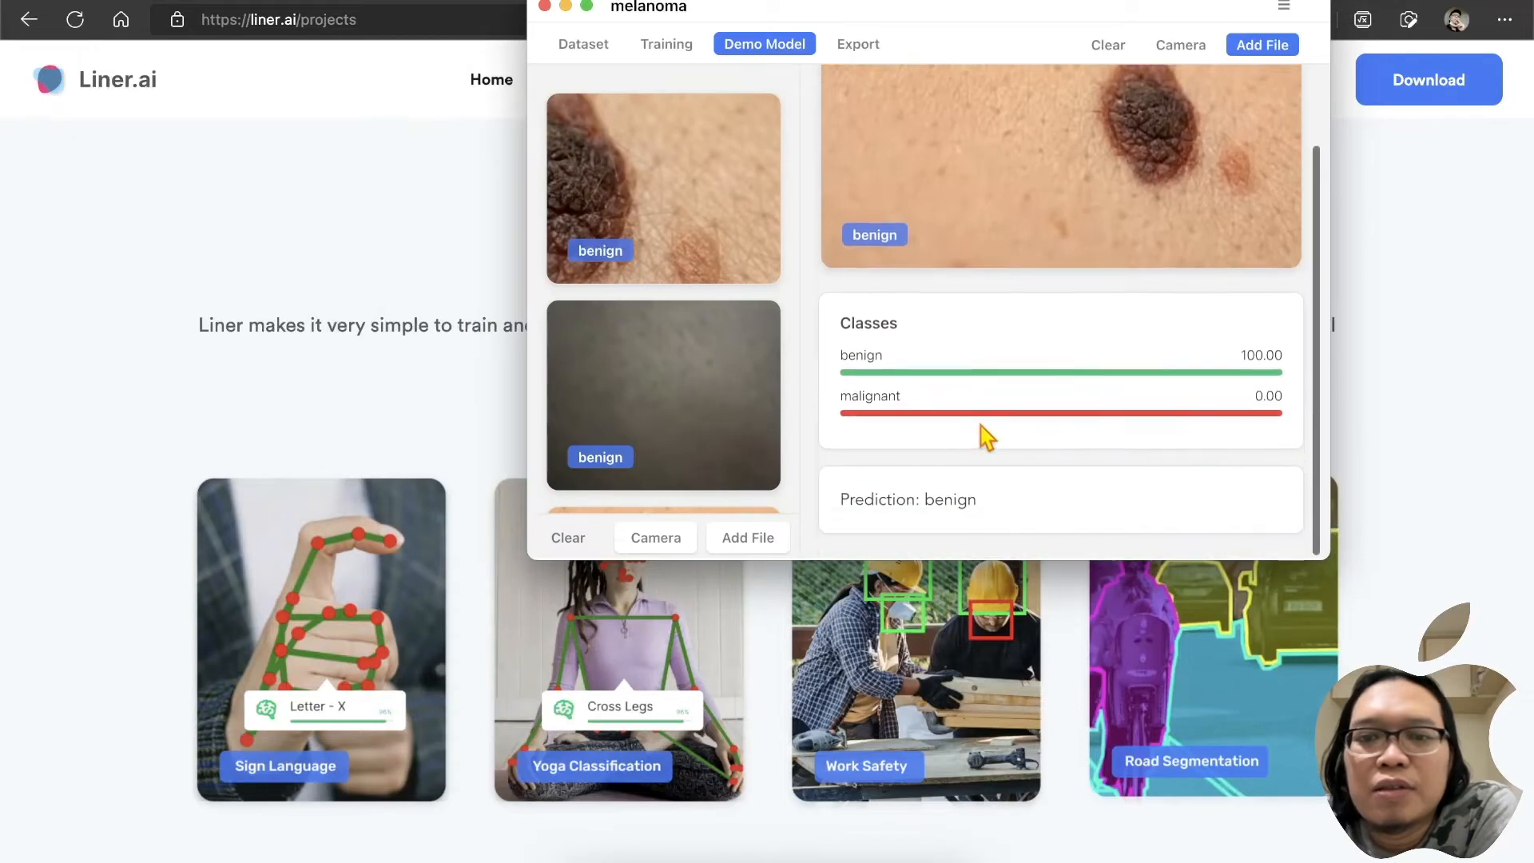
scroll(736, 435, down, 3)
scroll(736, 431, up, 3)
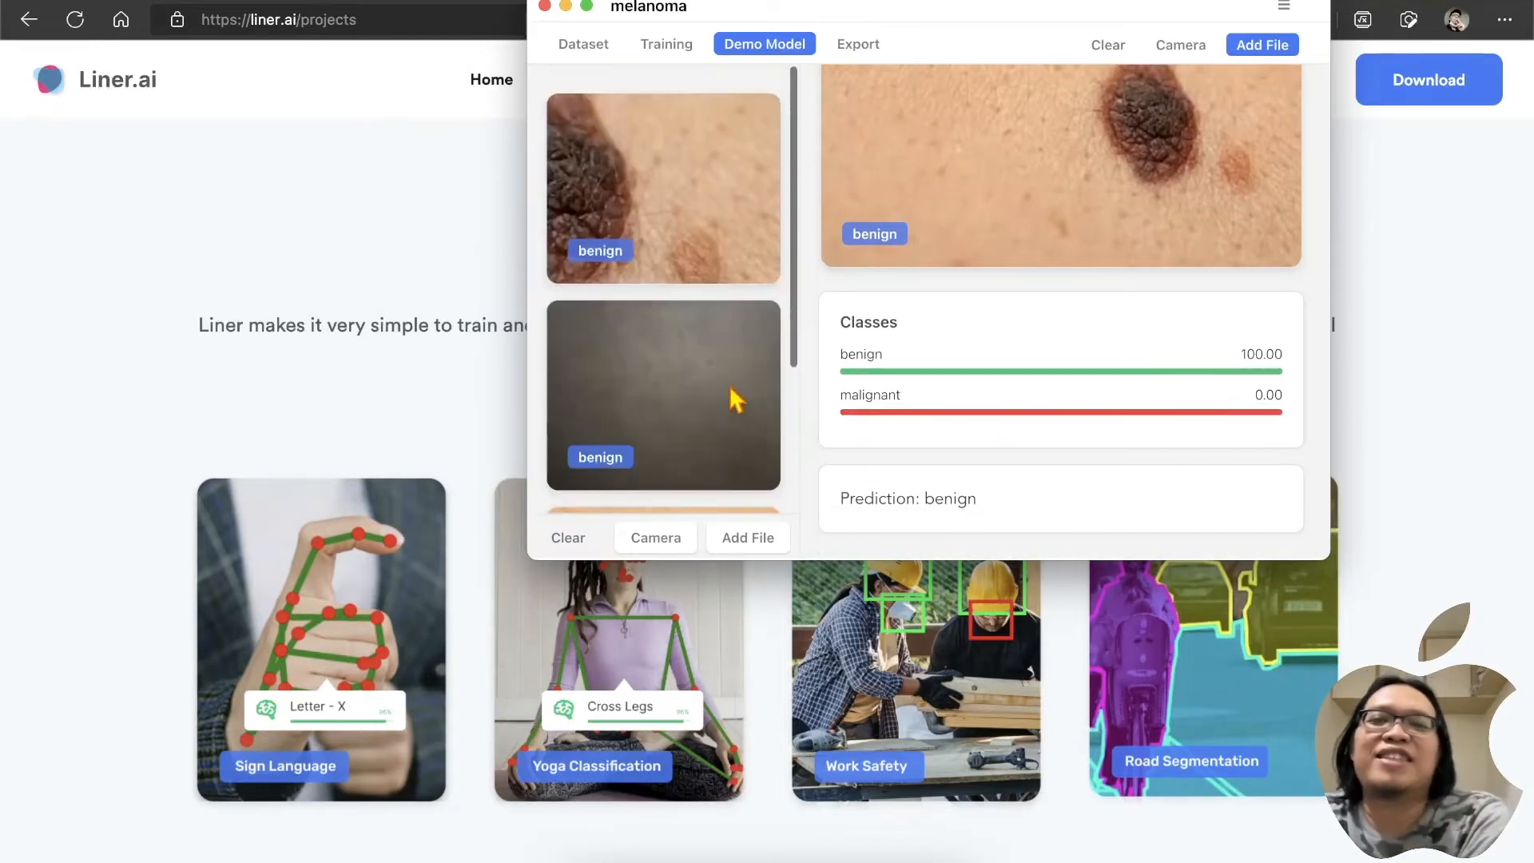
scroll(736, 402, down, 3)
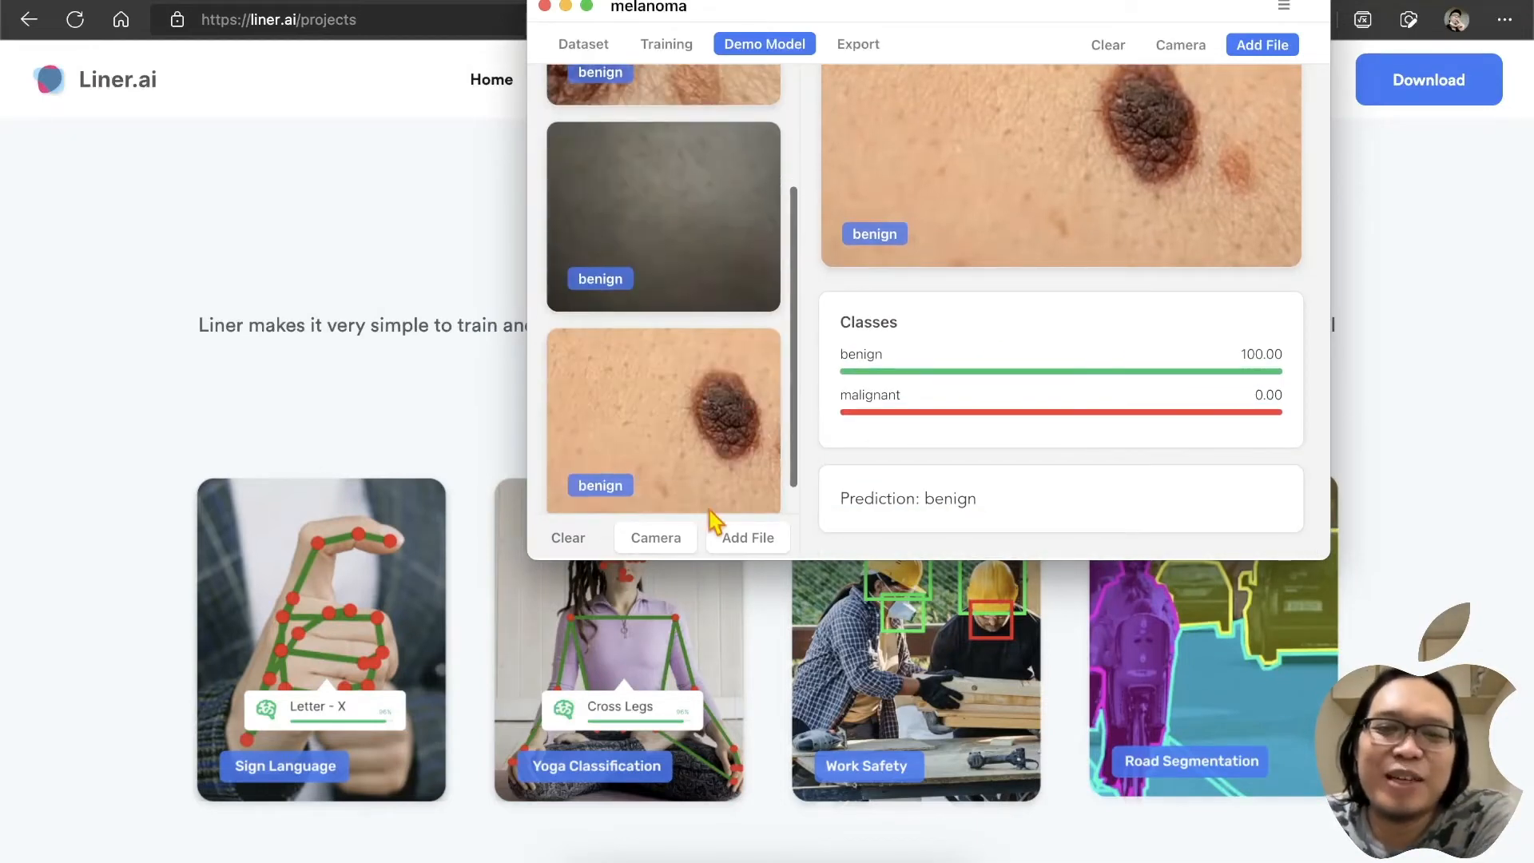
Step: Add blue_nevus_1_high.jpg from the Desktop to the model demo and review its class scores
click(732, 537)
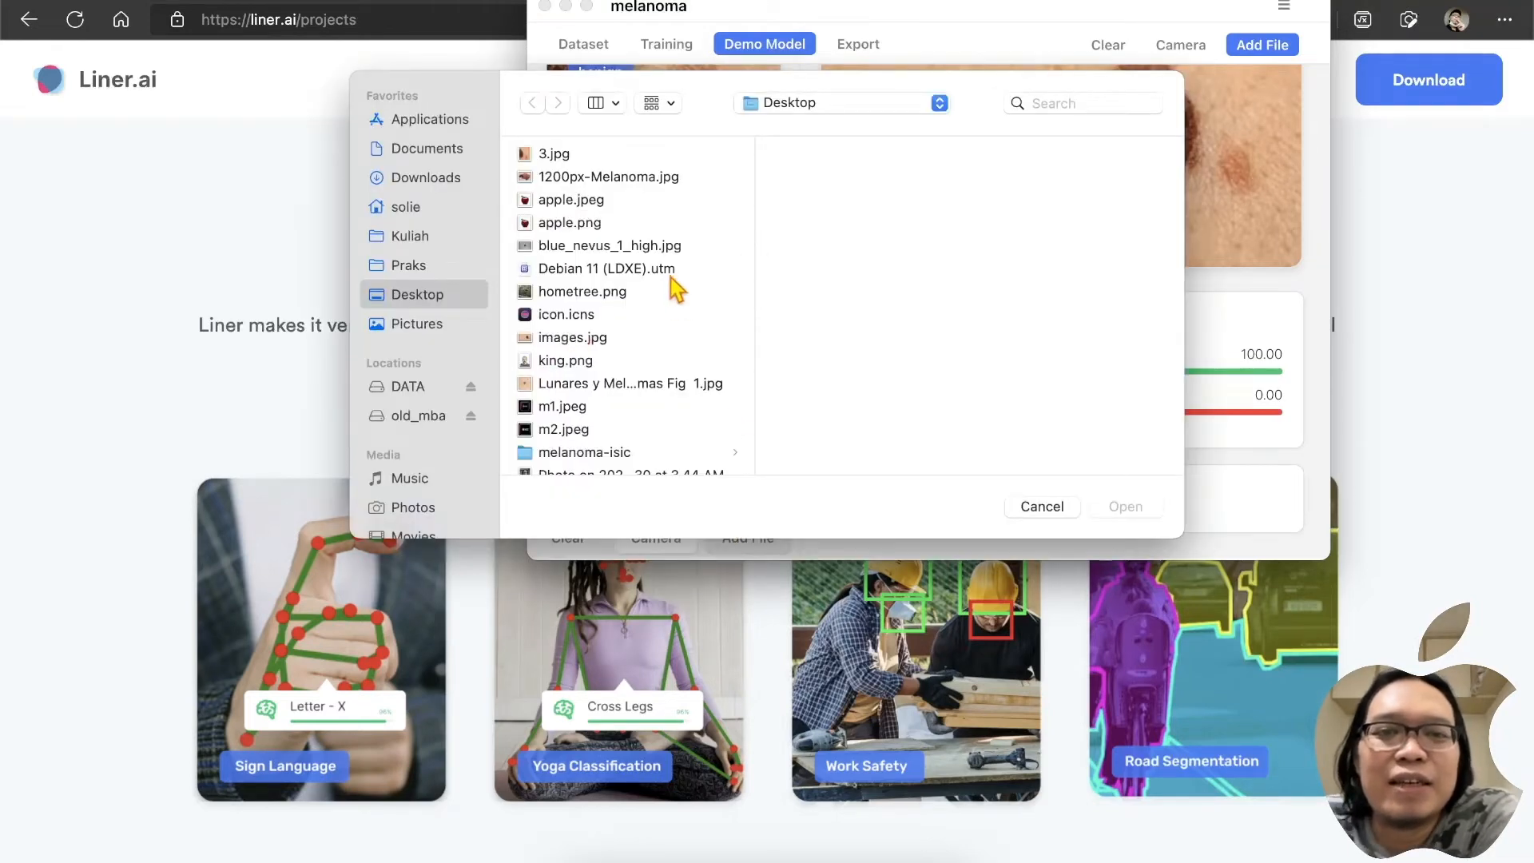
click(657, 245)
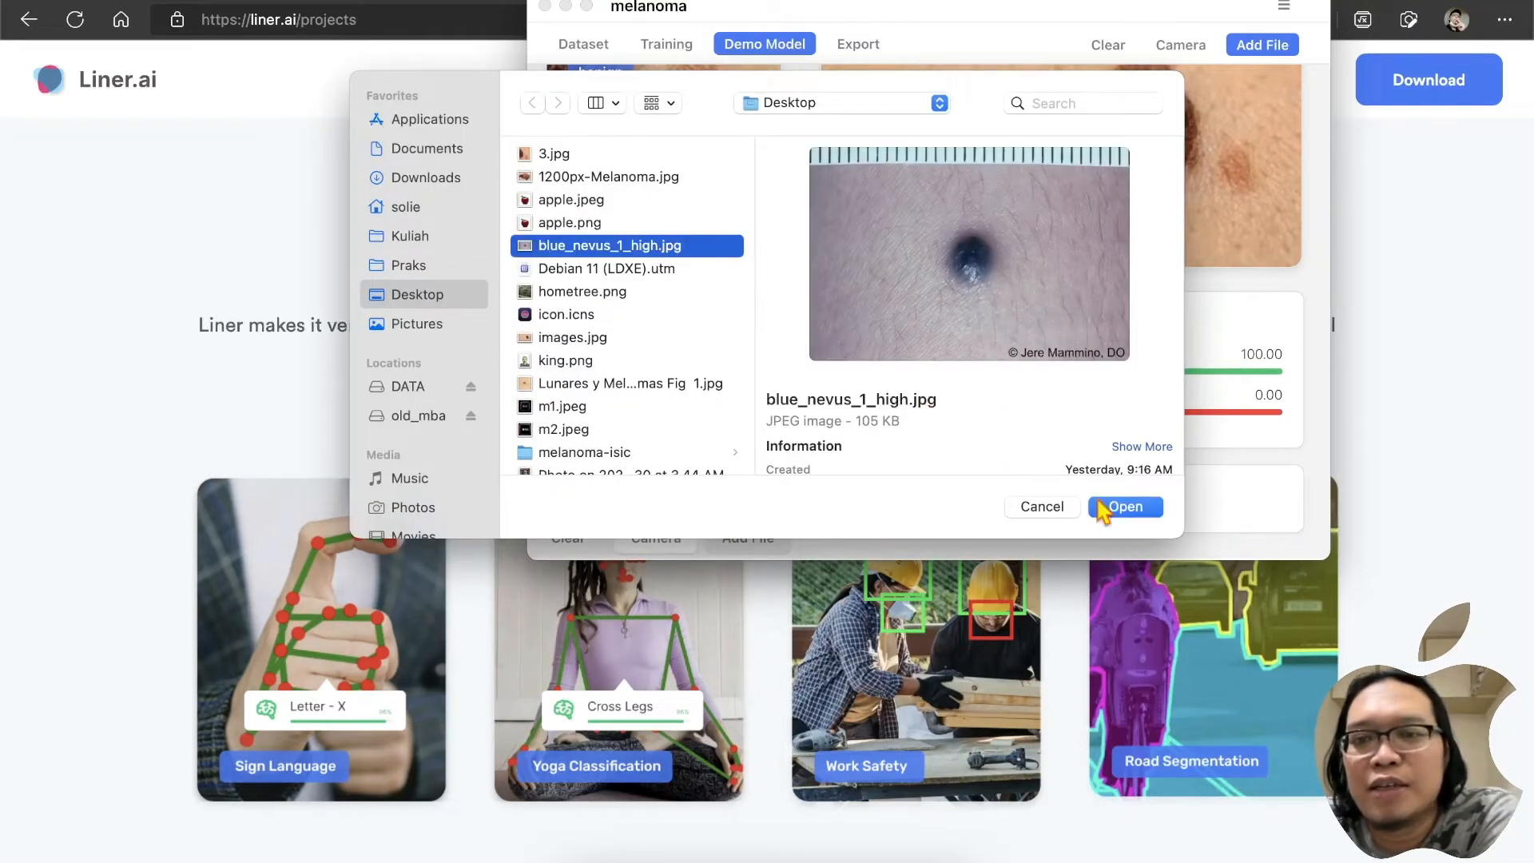
click(1124, 506)
scroll(685, 308, down, 3)
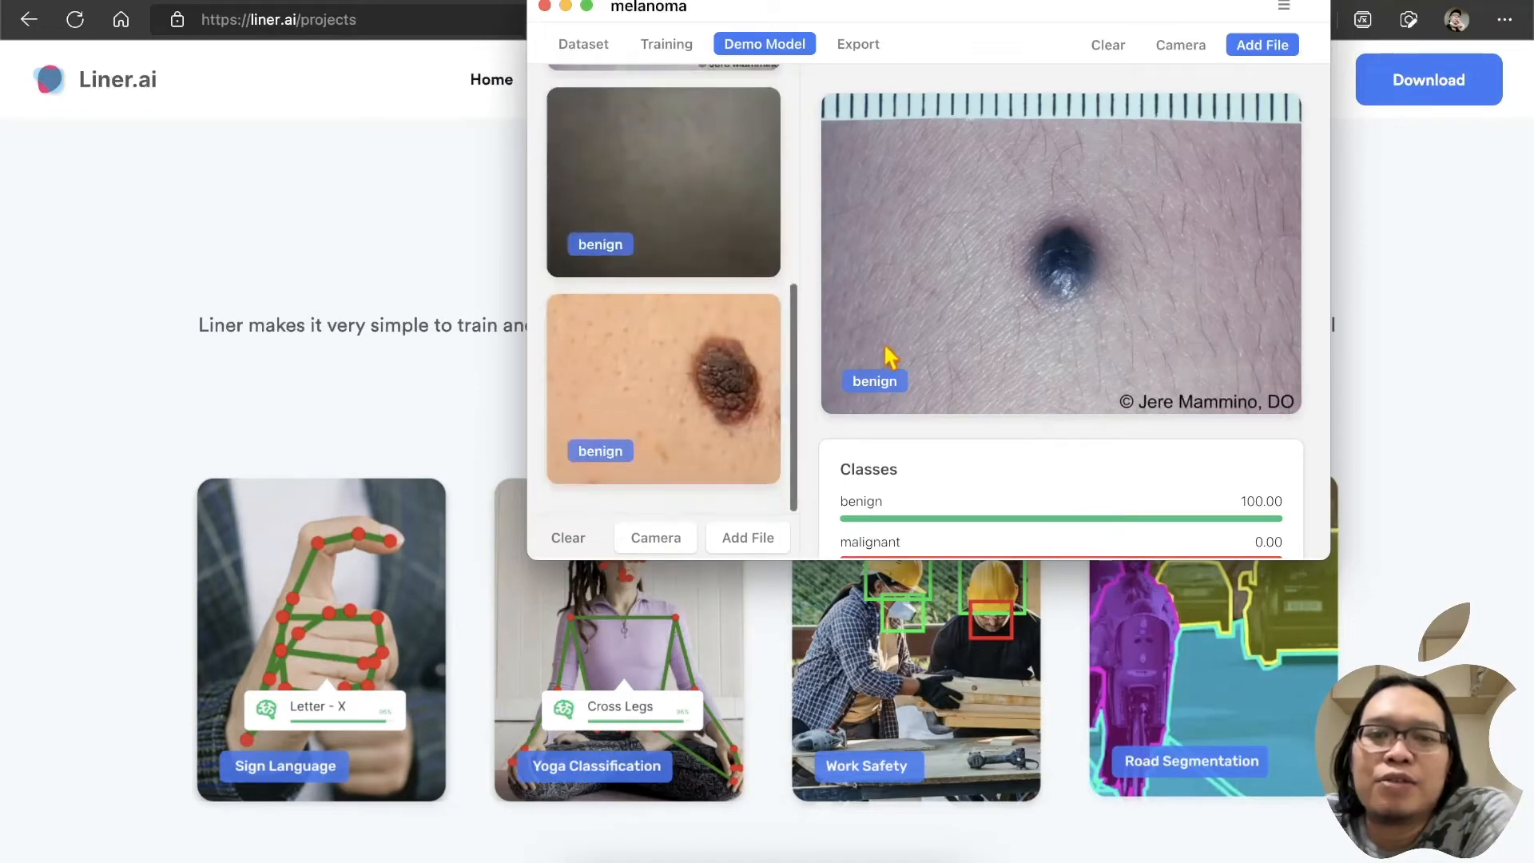
scroll(974, 374, down, 1)
scroll(973, 372, down, 3)
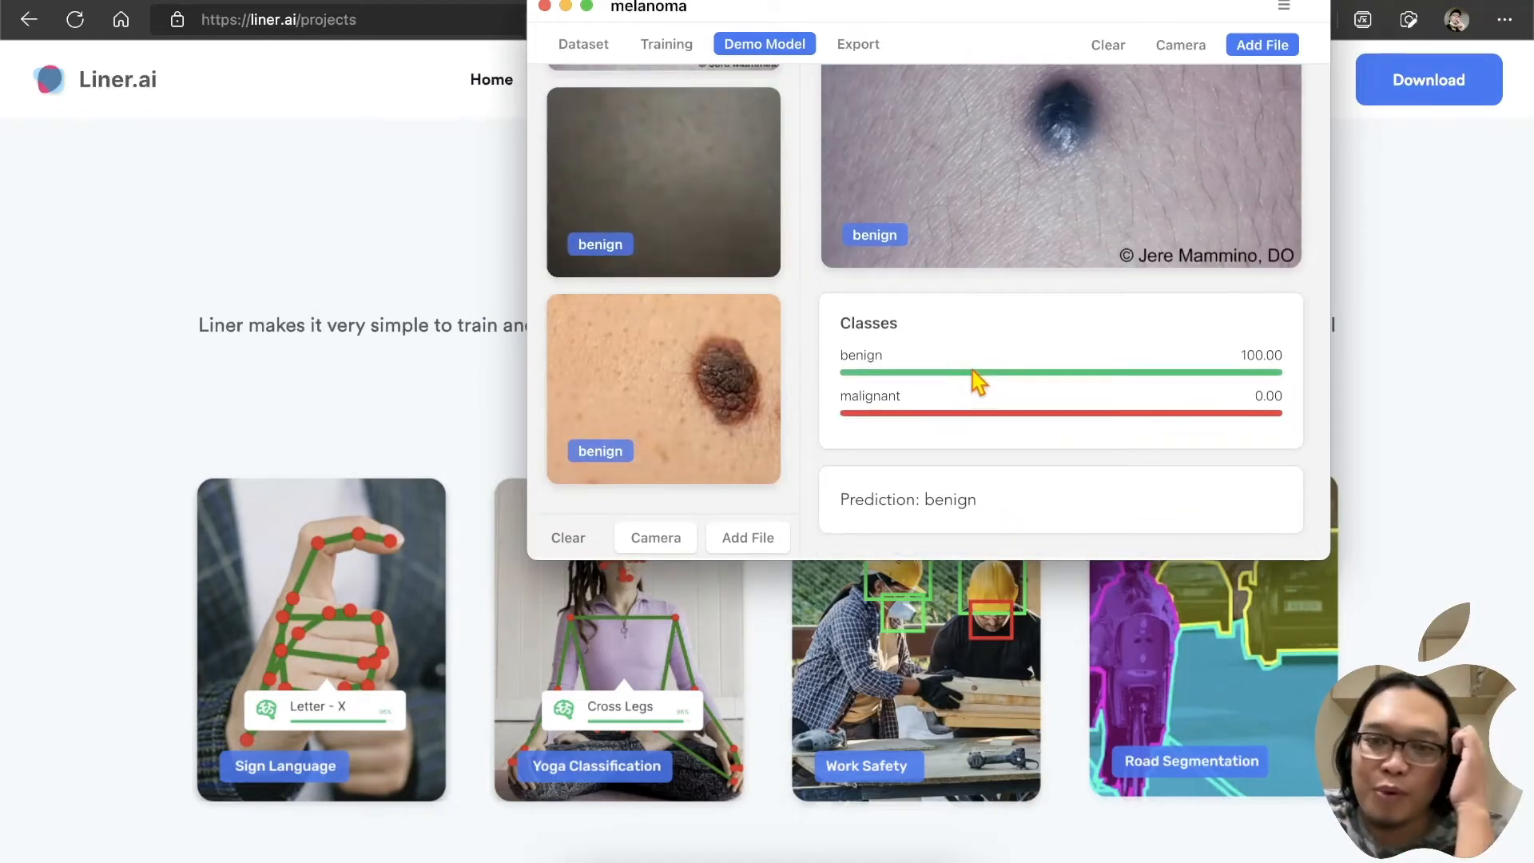
scroll(976, 375, up, 1)
scroll(971, 372, up, 2)
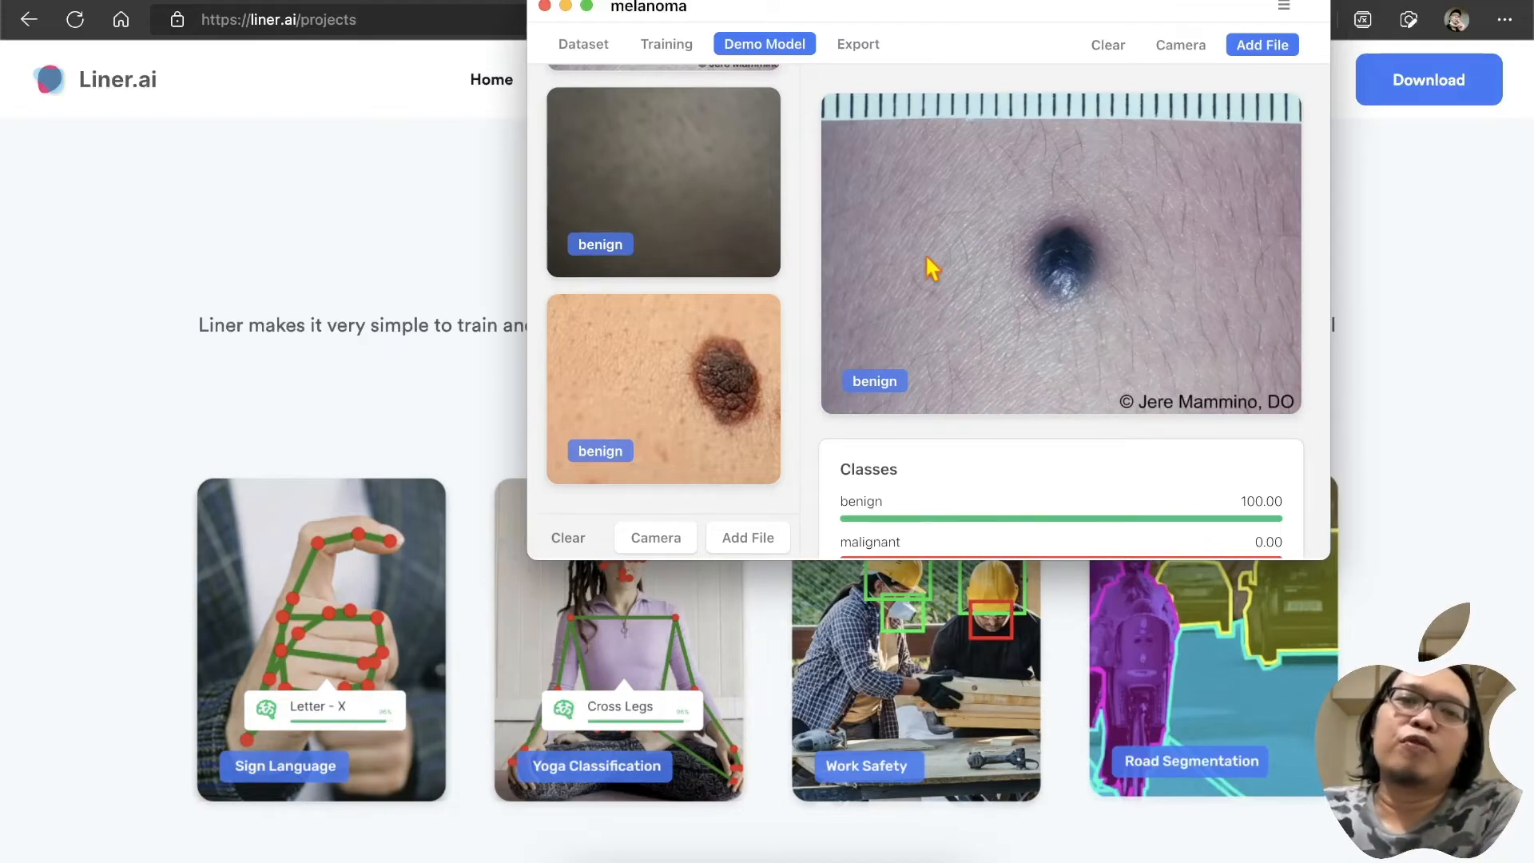
Step: Return to the training results and set the chart to show Accuracy instead of Loss
click(667, 45)
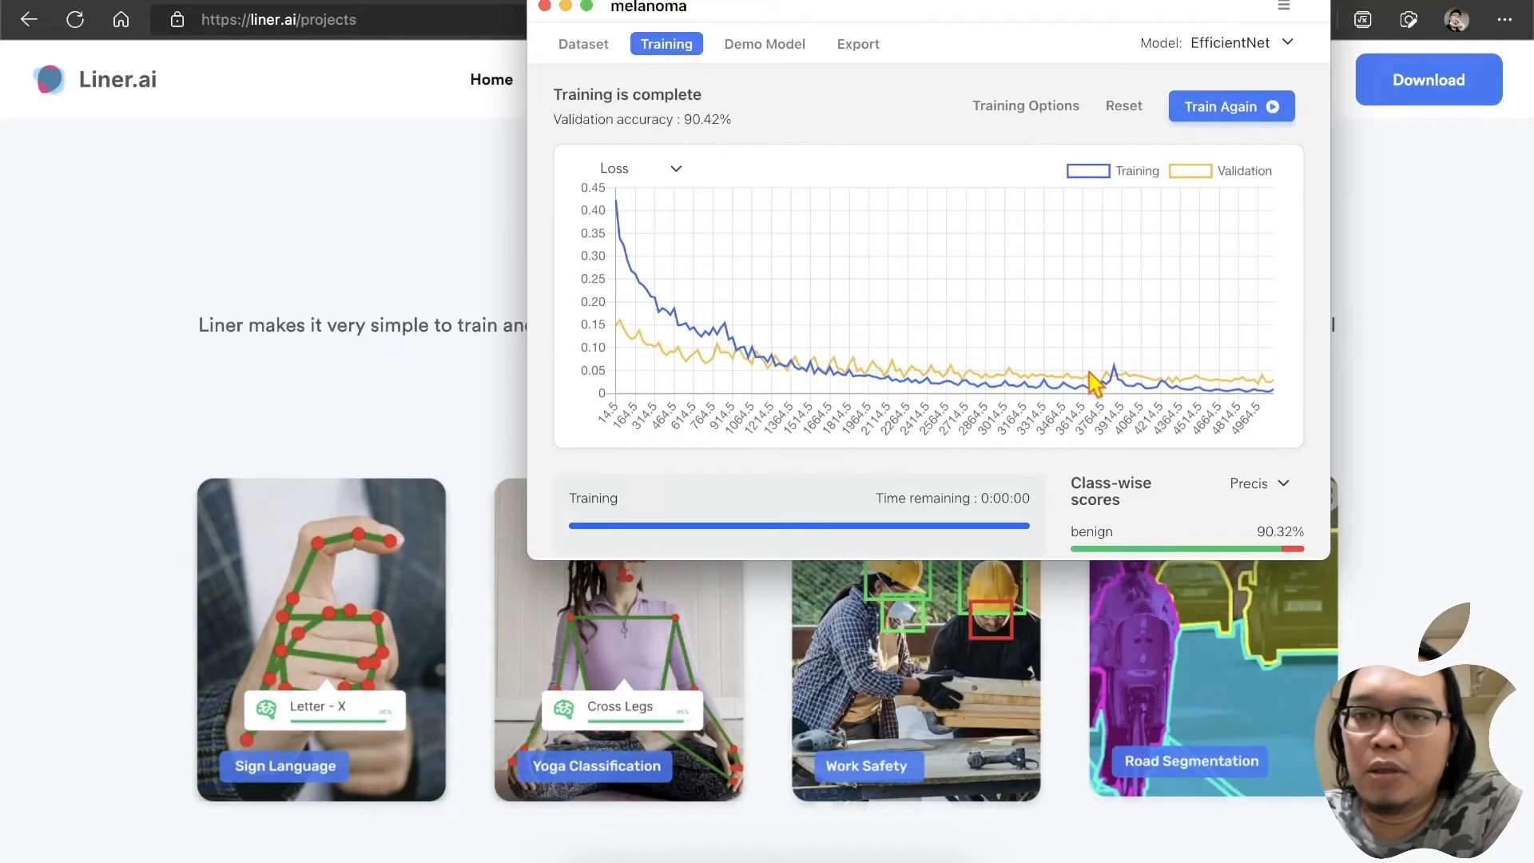
click(677, 169)
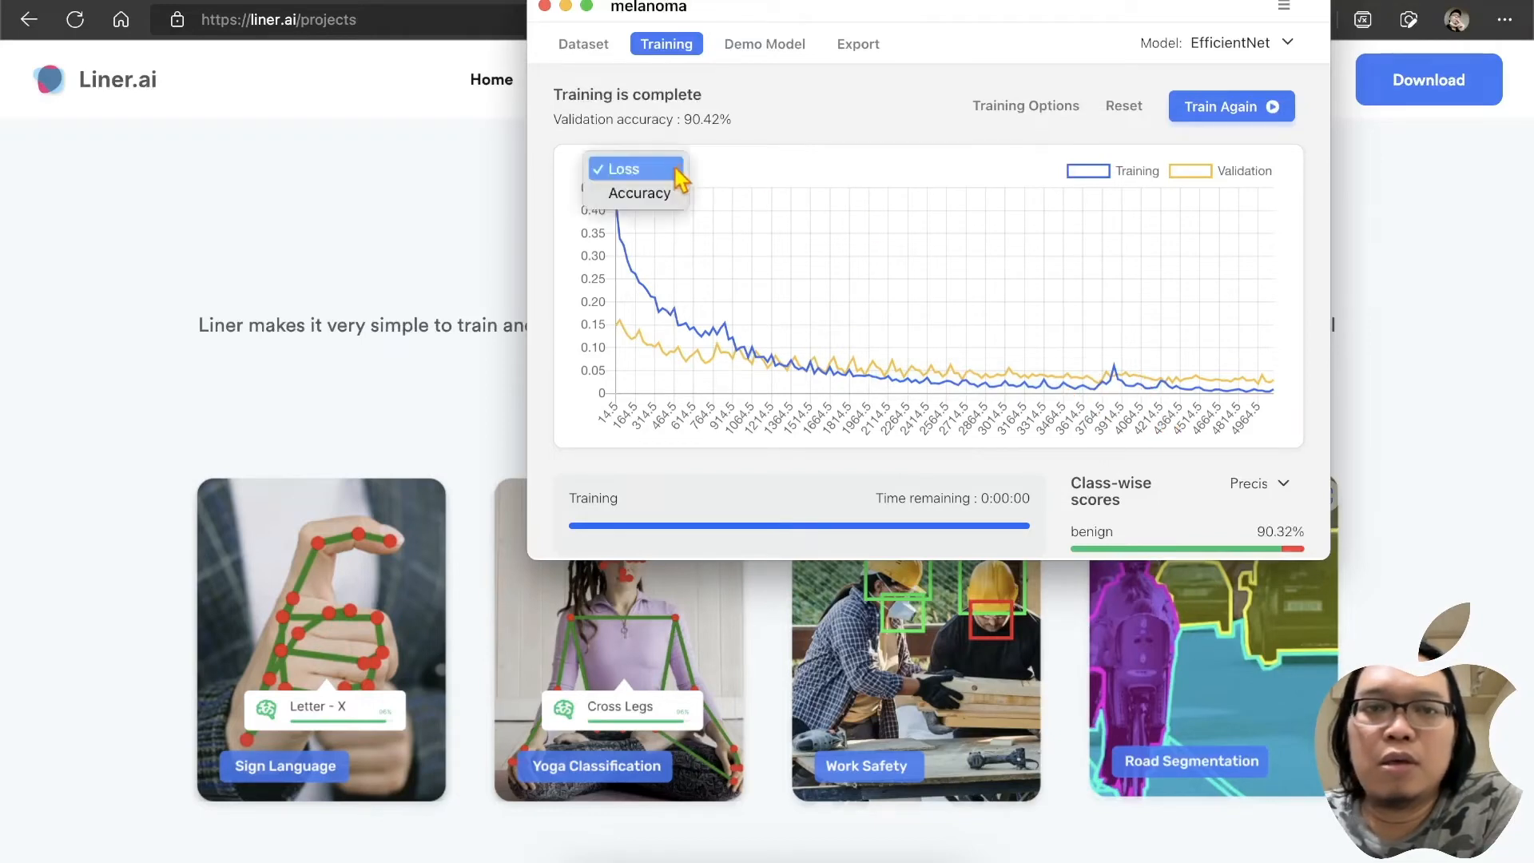
click(673, 192)
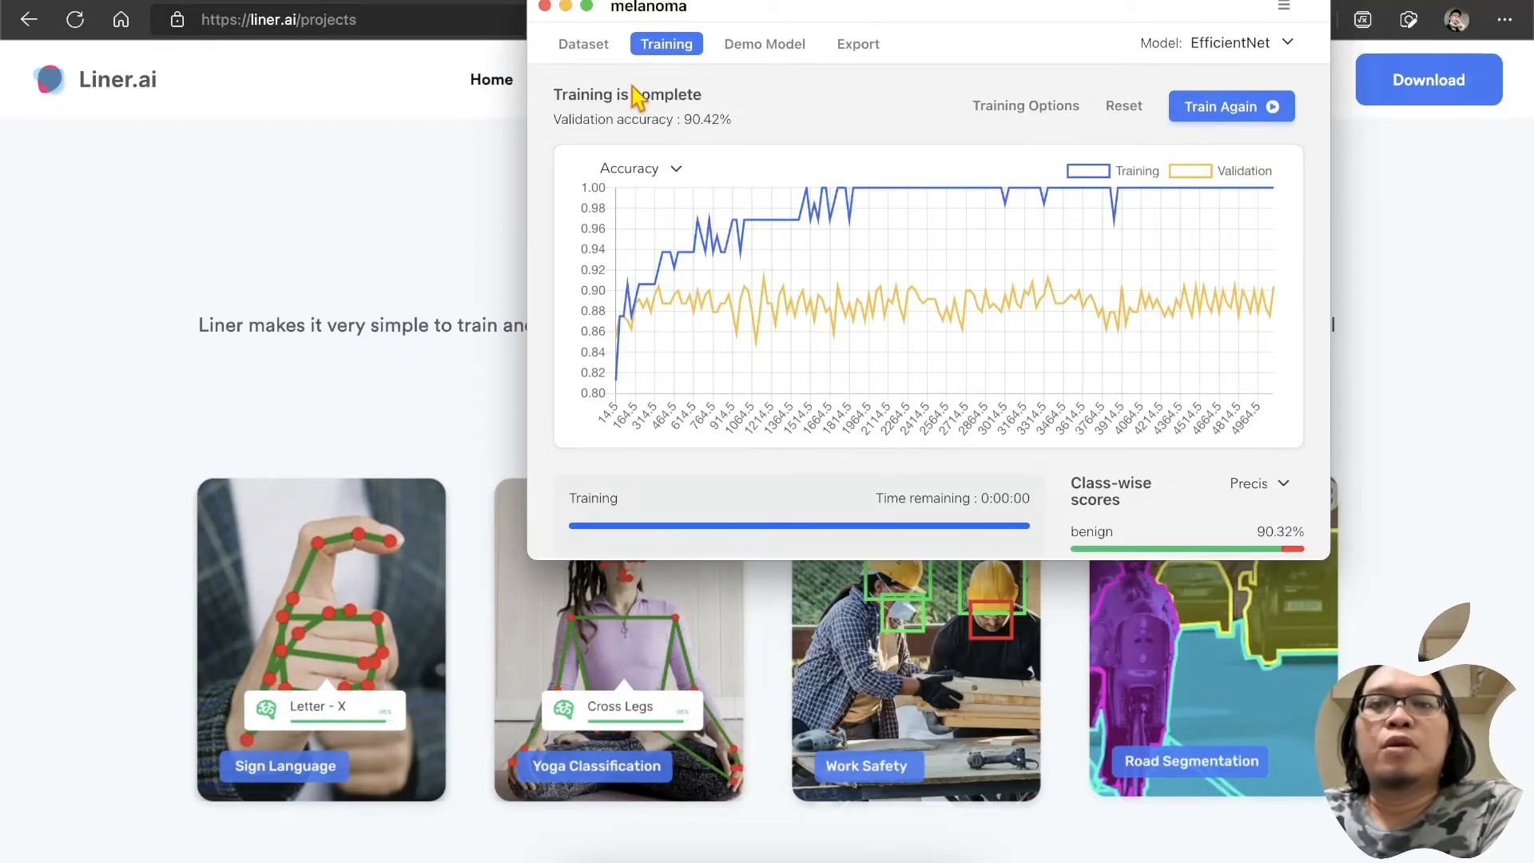
Step: Go back to the model demo and look through the list of tested images
click(767, 48)
scroll(686, 387, down, 5)
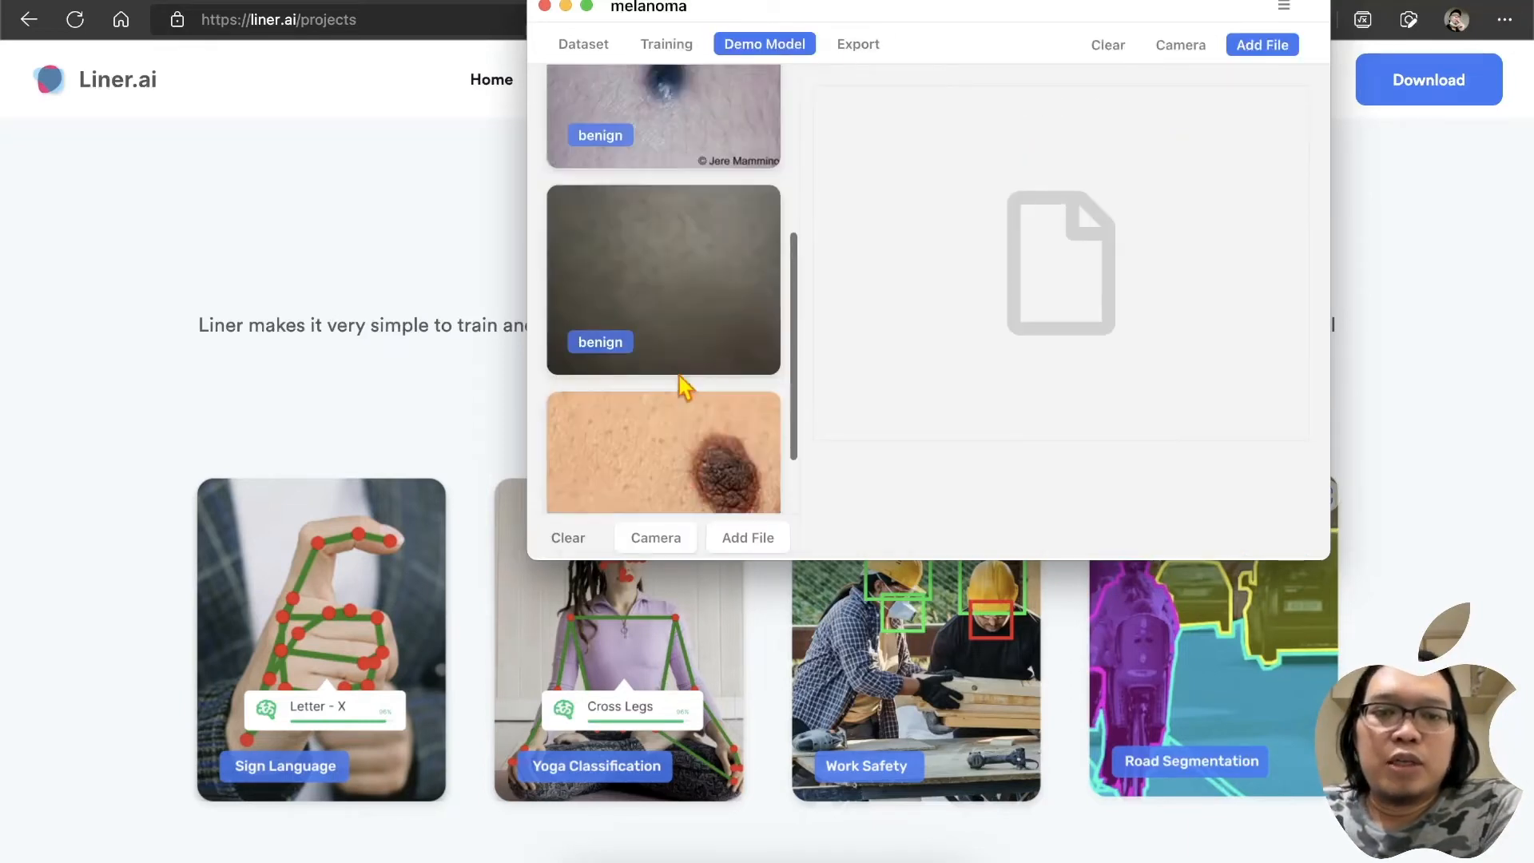
scroll(686, 388, up, 5)
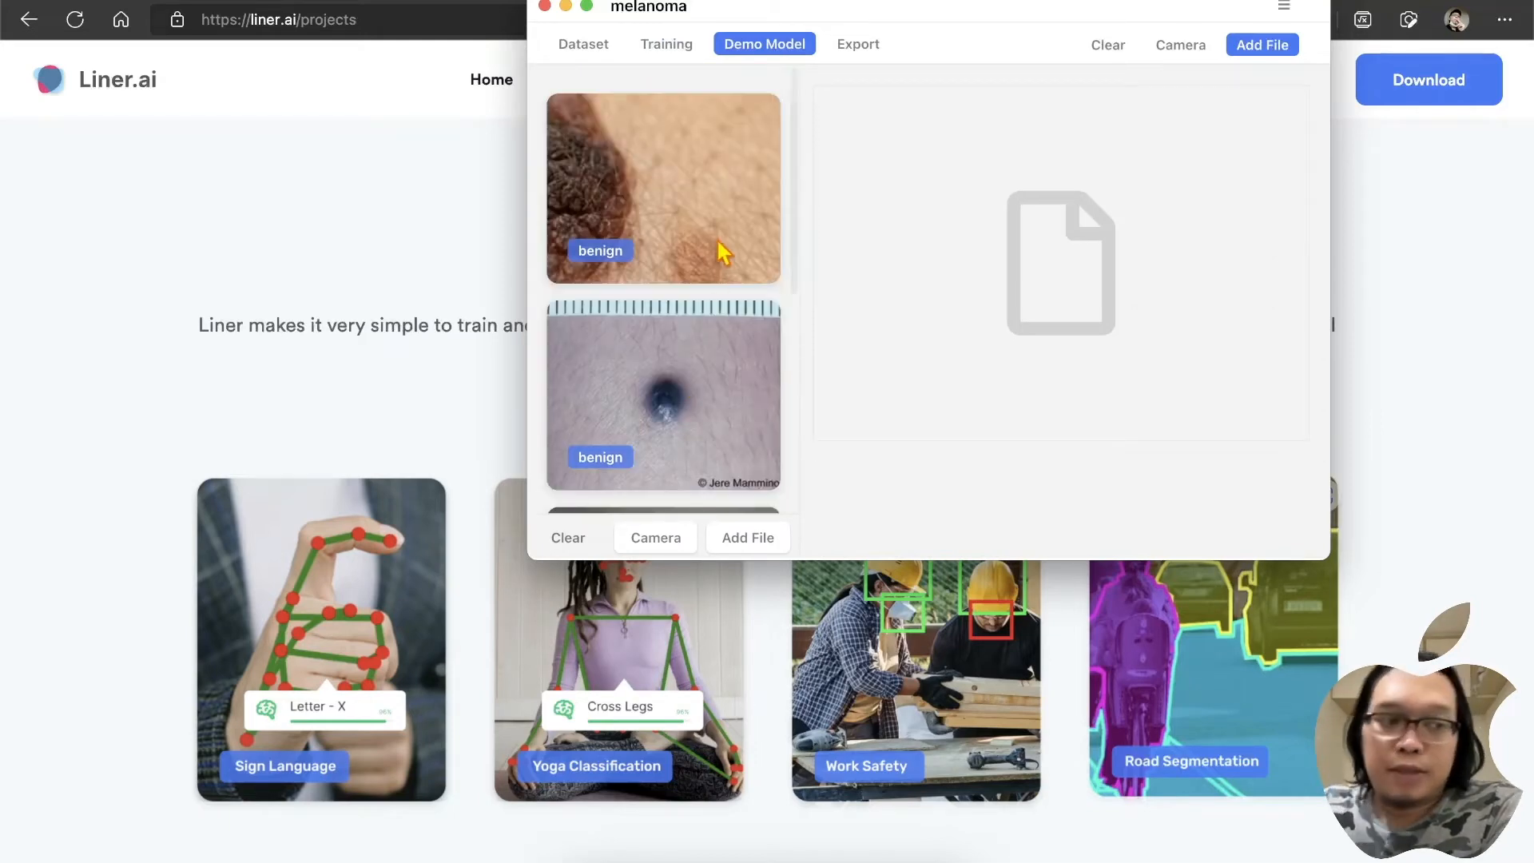
Step: Examine the available application and model export formats for the trained melanoma model
click(873, 49)
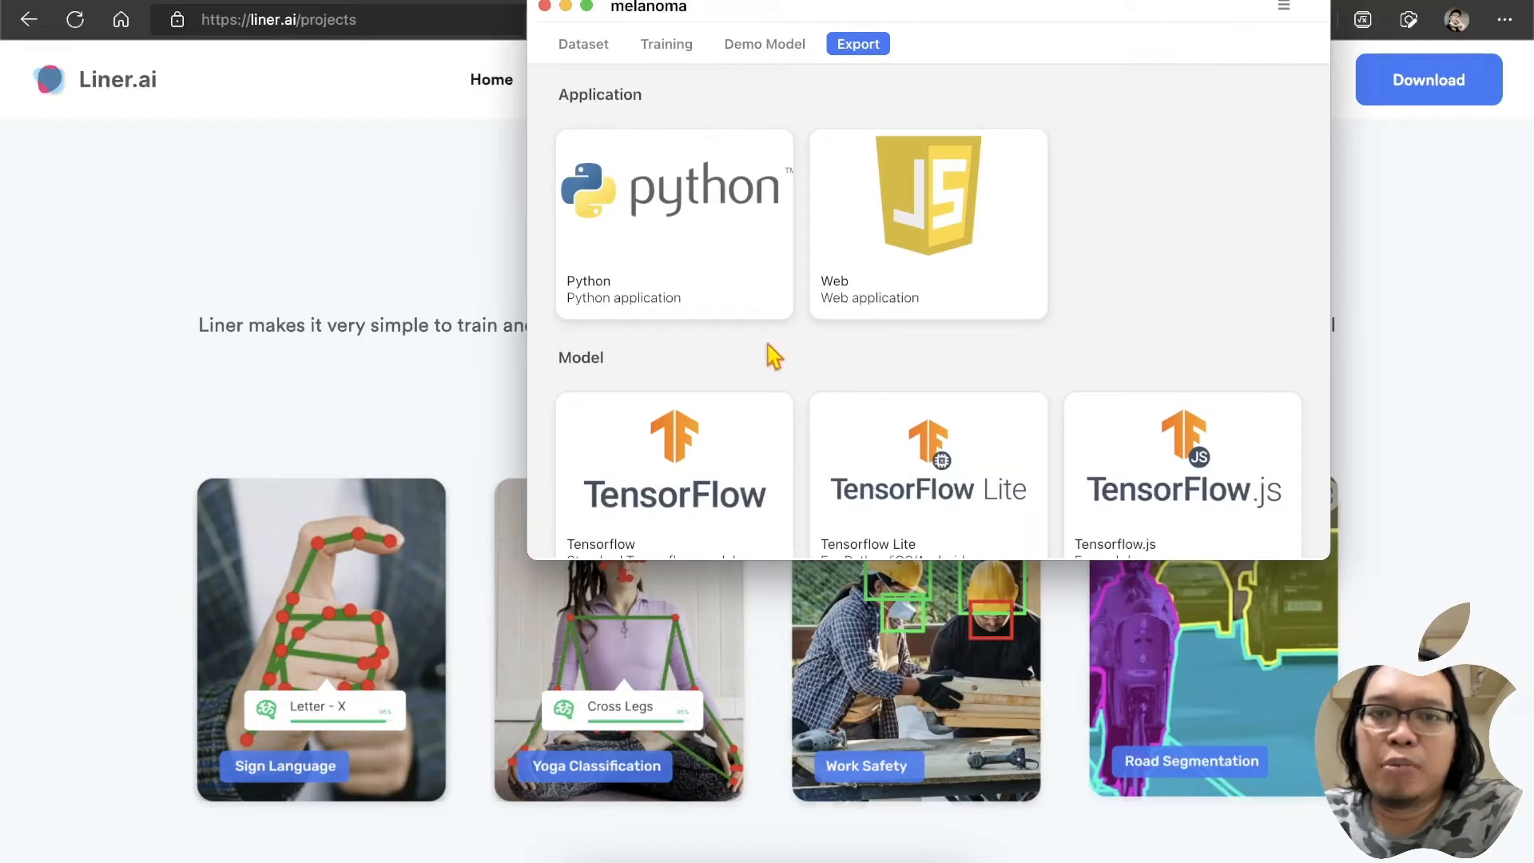
scroll(1127, 367, down, 2)
scroll(1128, 369, down, 2)
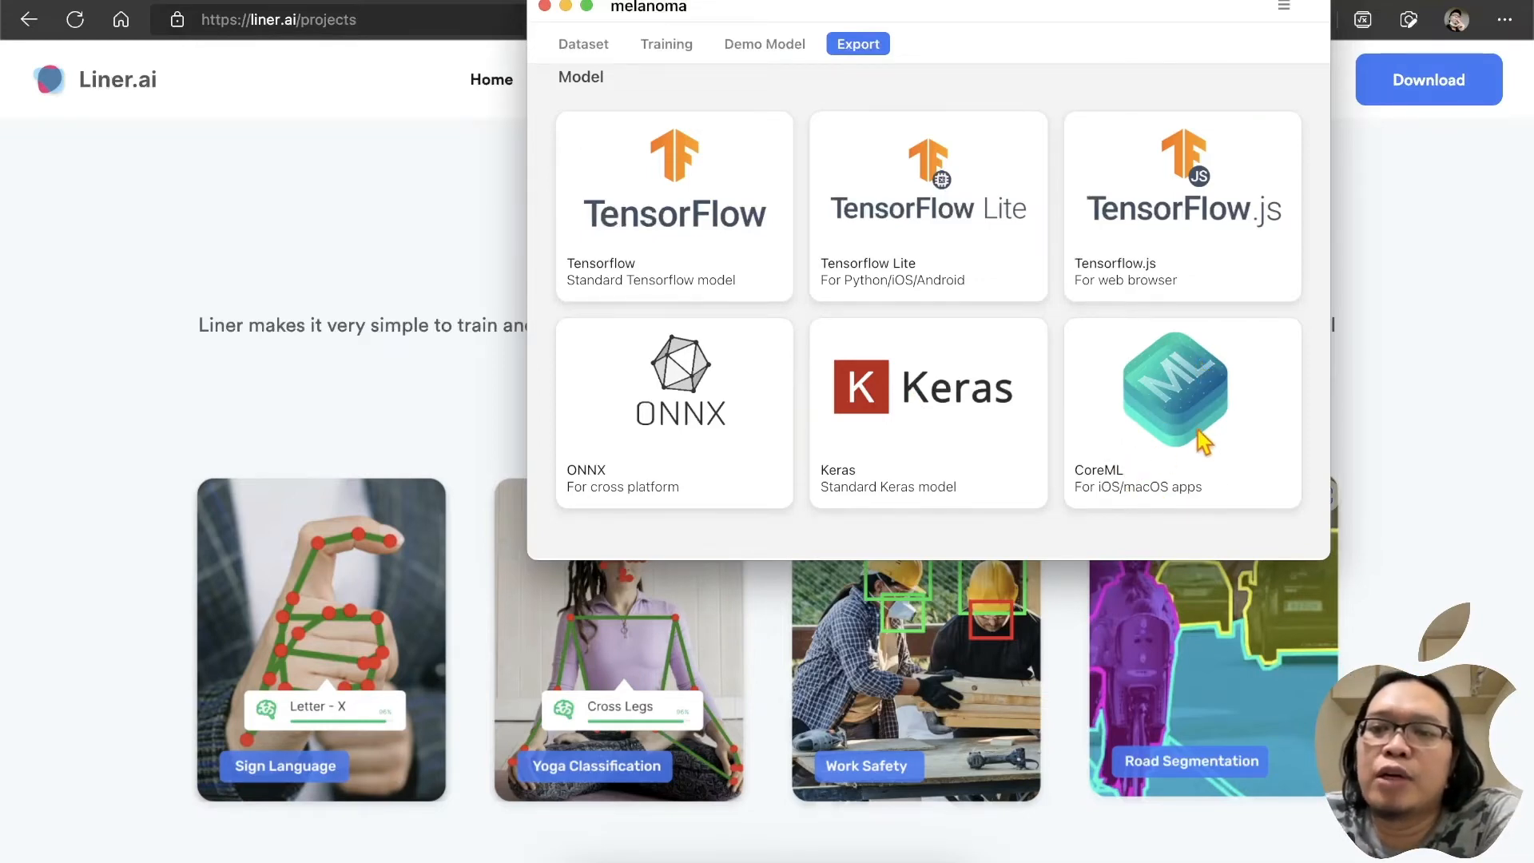
scroll(1183, 470, up, 2)
scroll(1190, 472, down, 2)
scroll(1144, 411, up, 3)
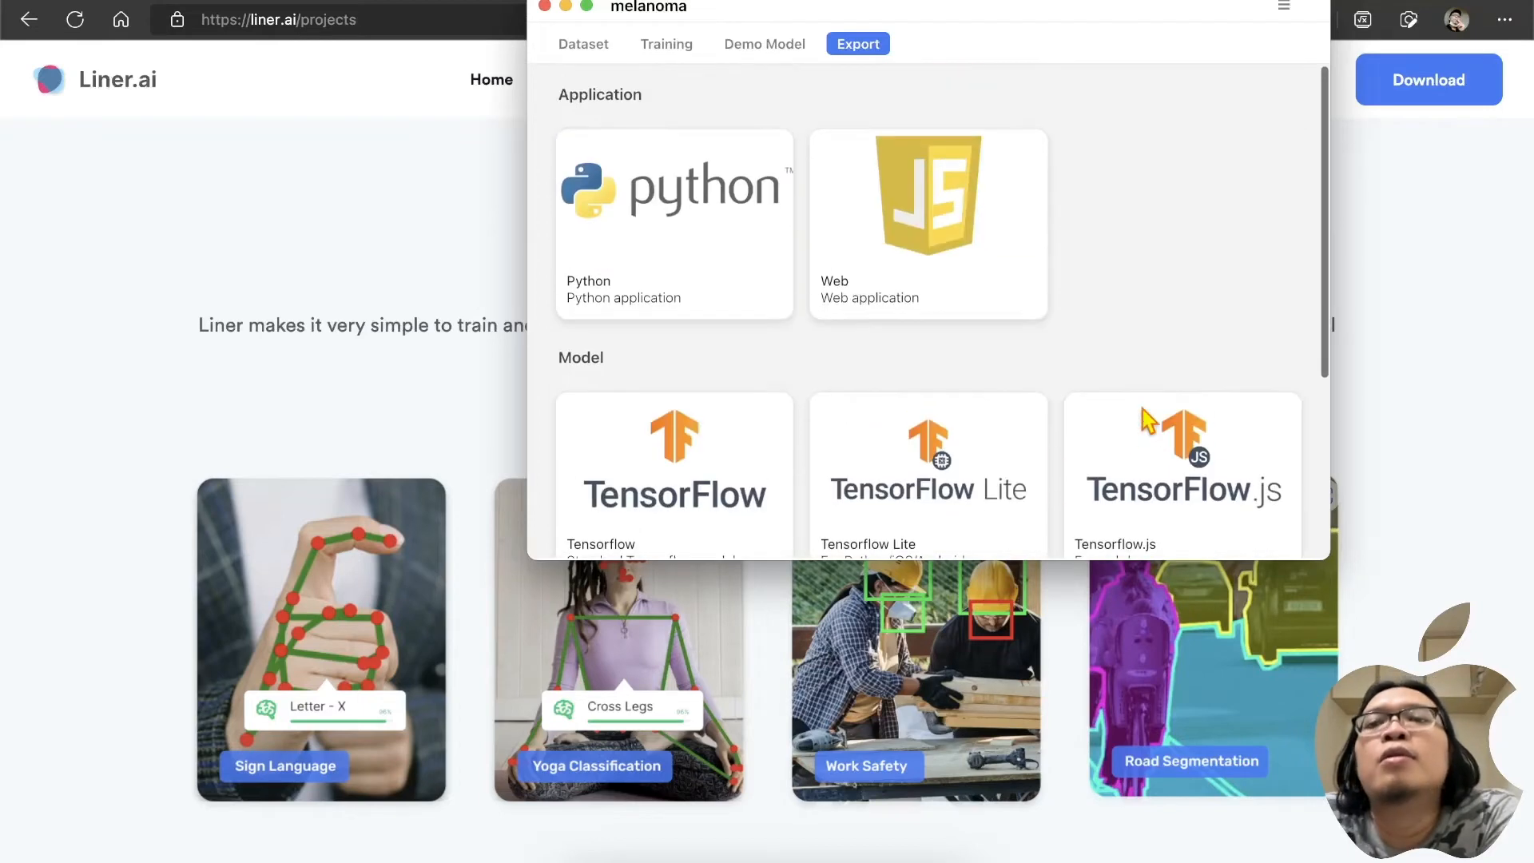
scroll(1148, 419, down, 3)
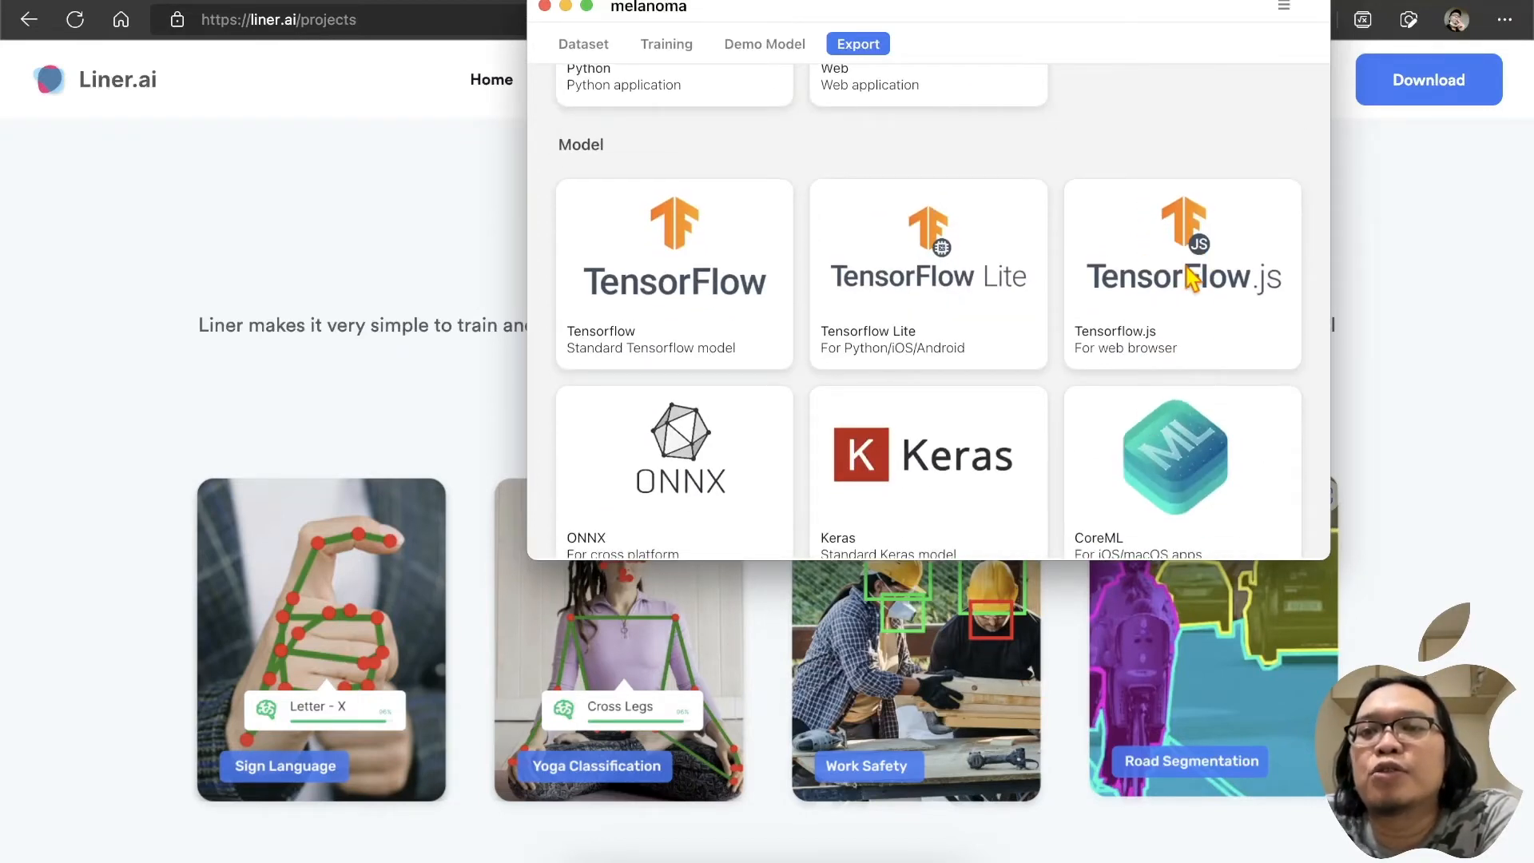
scroll(1182, 296, up, 3)
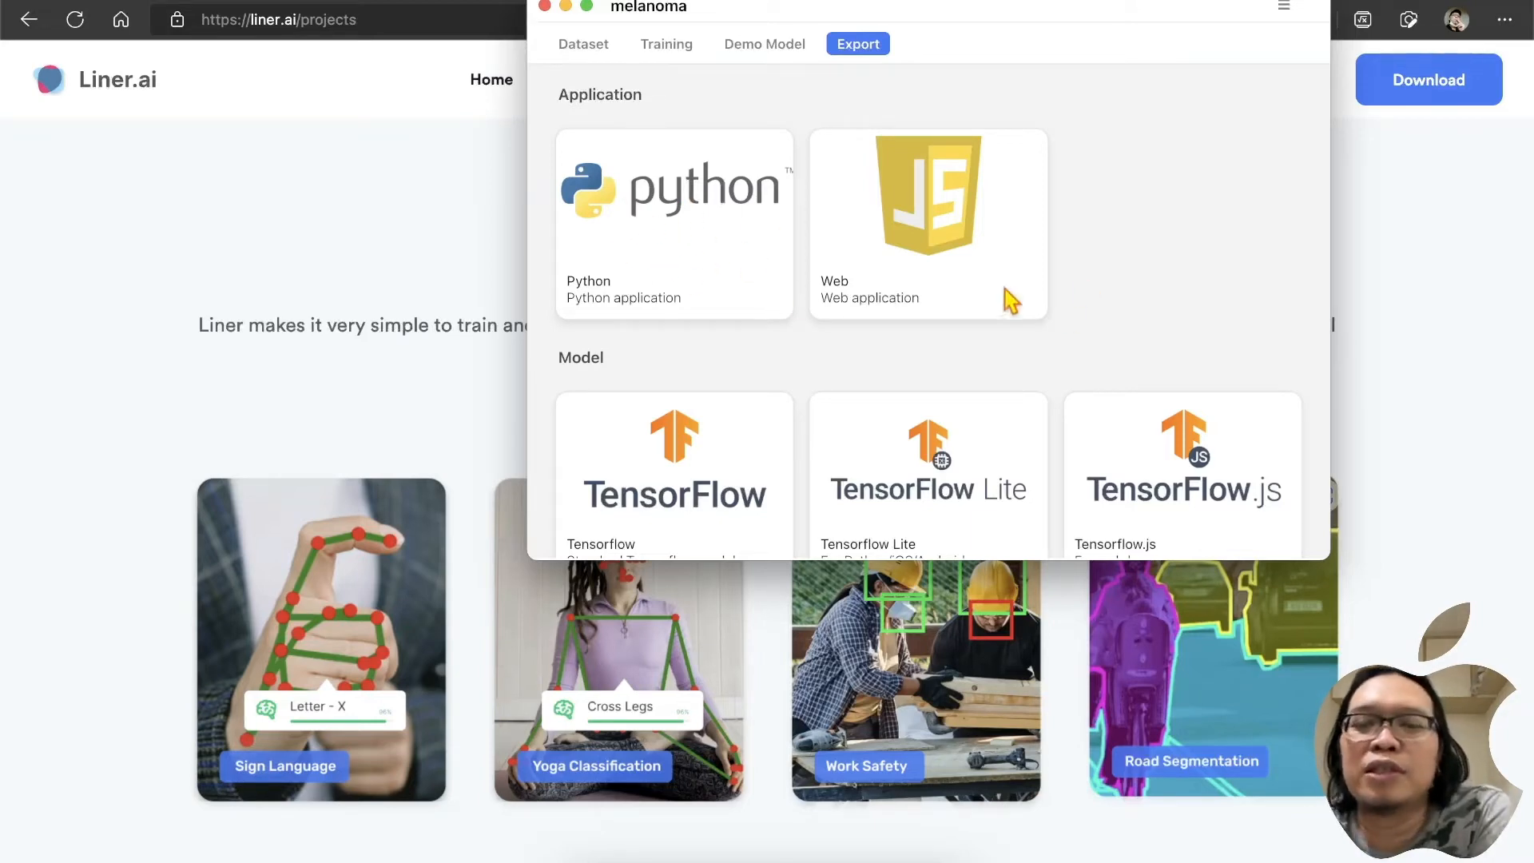
Step: Export the model as a web application to the Desktop under the name test-app
click(936, 224)
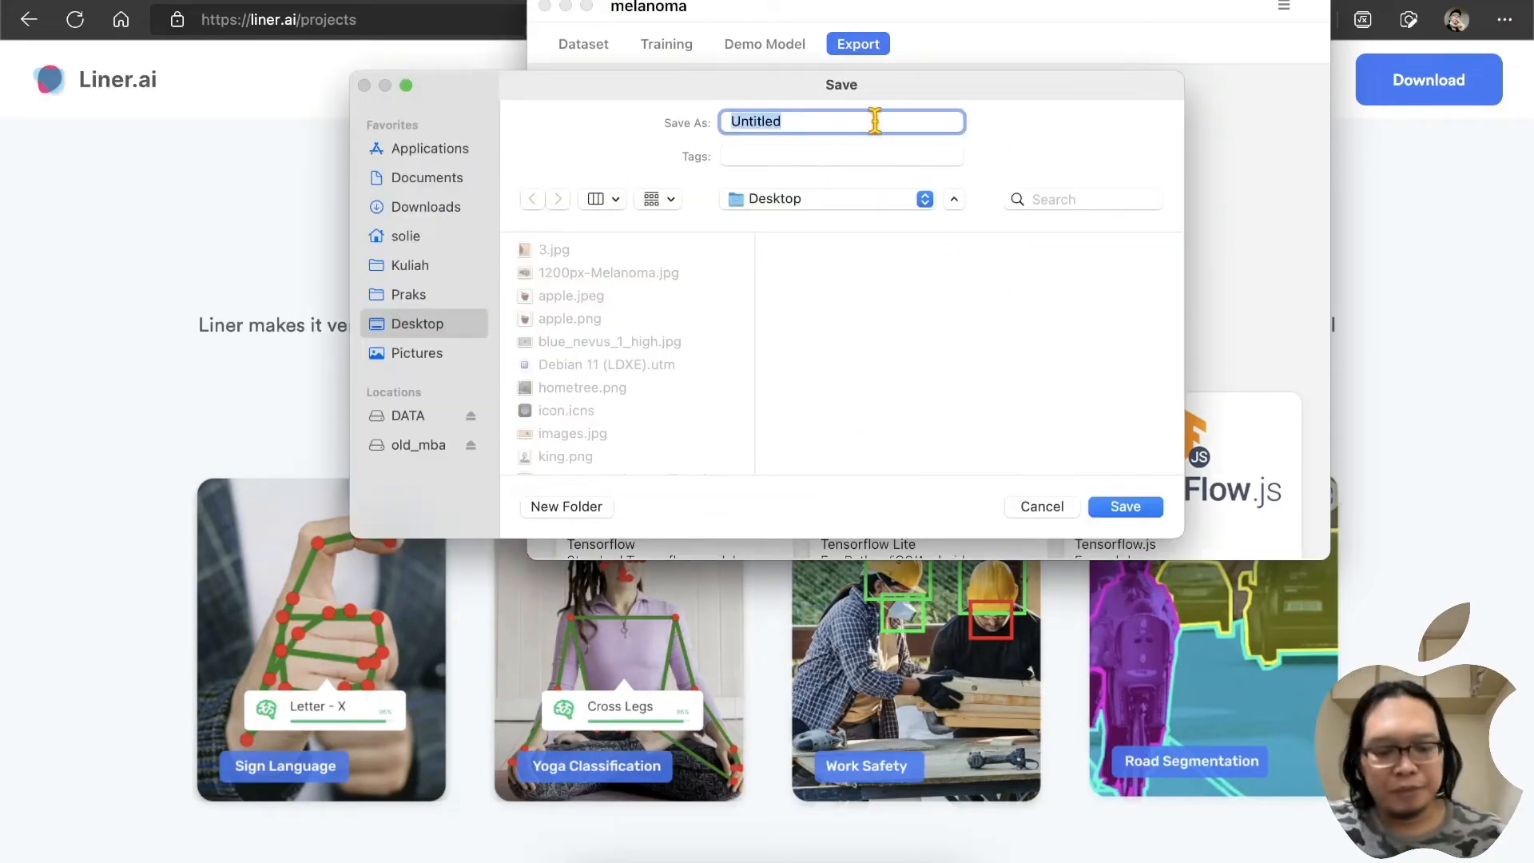
text(test-app)
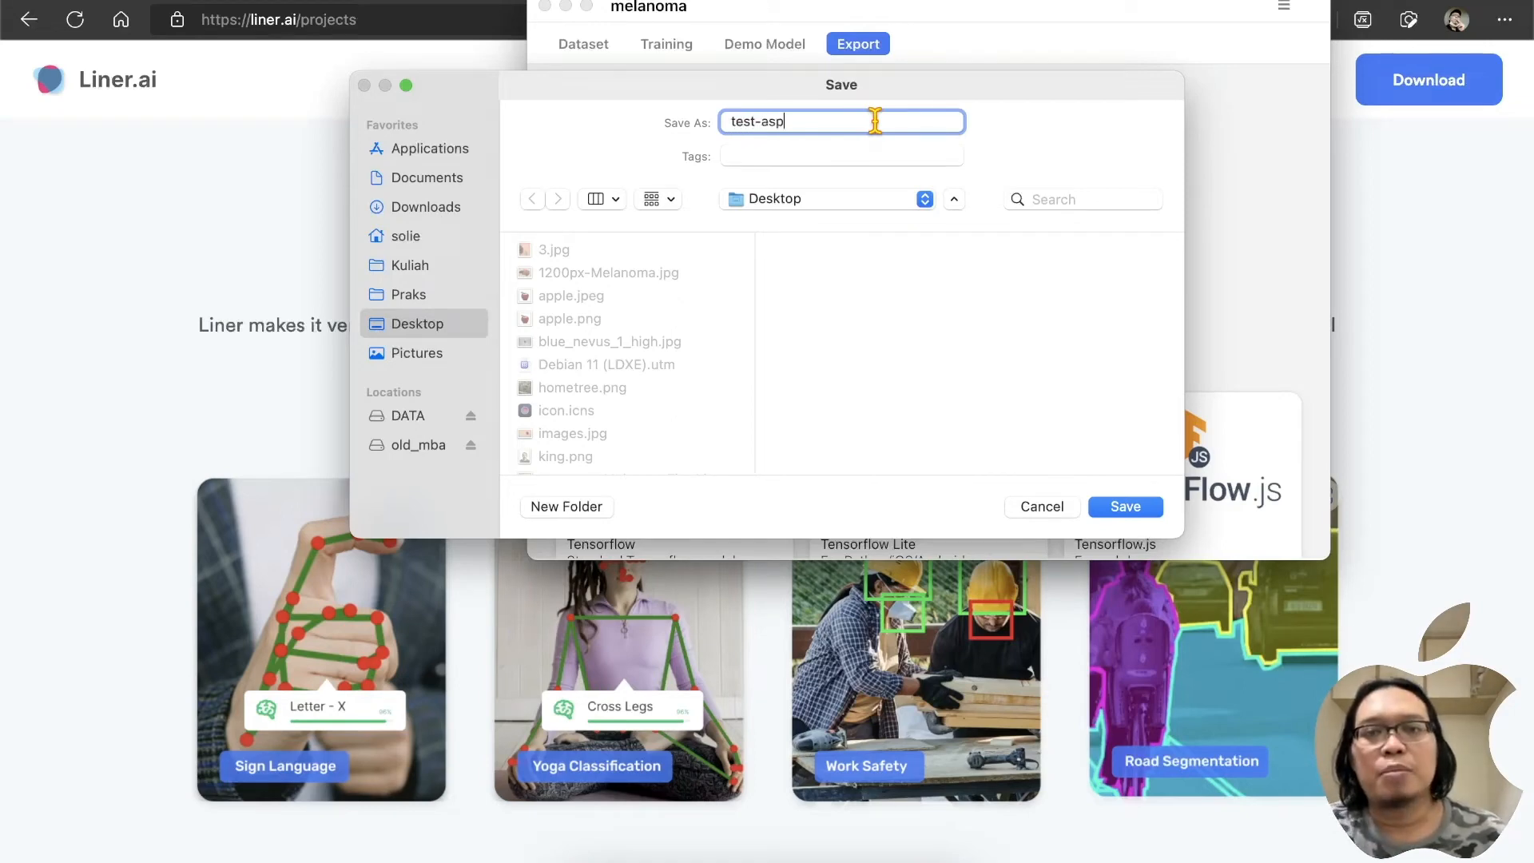
key(BackSpace)
key(BackSpace)
text(pp)
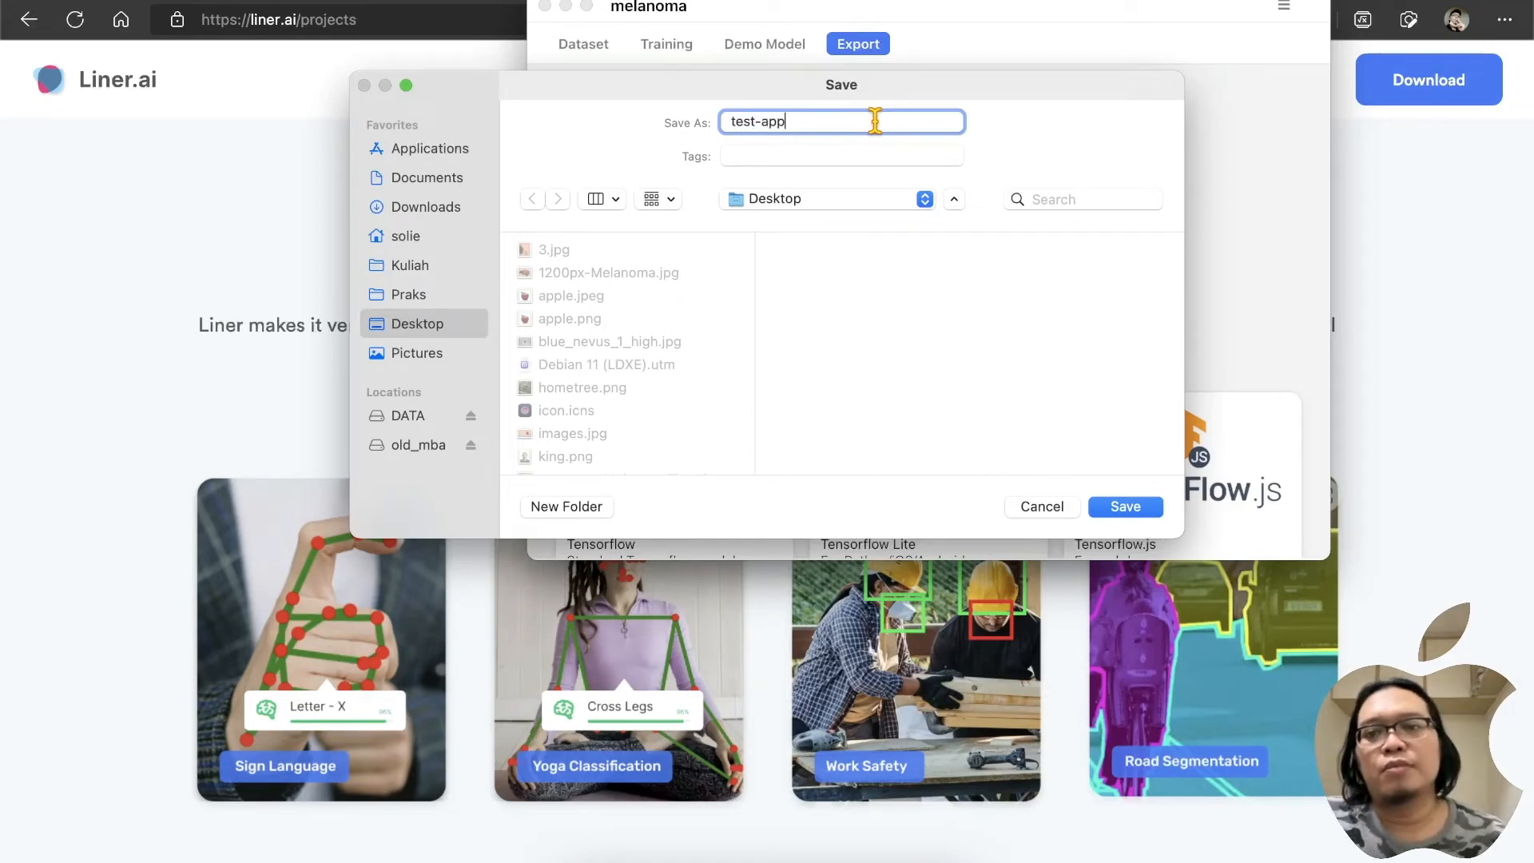
click(1126, 507)
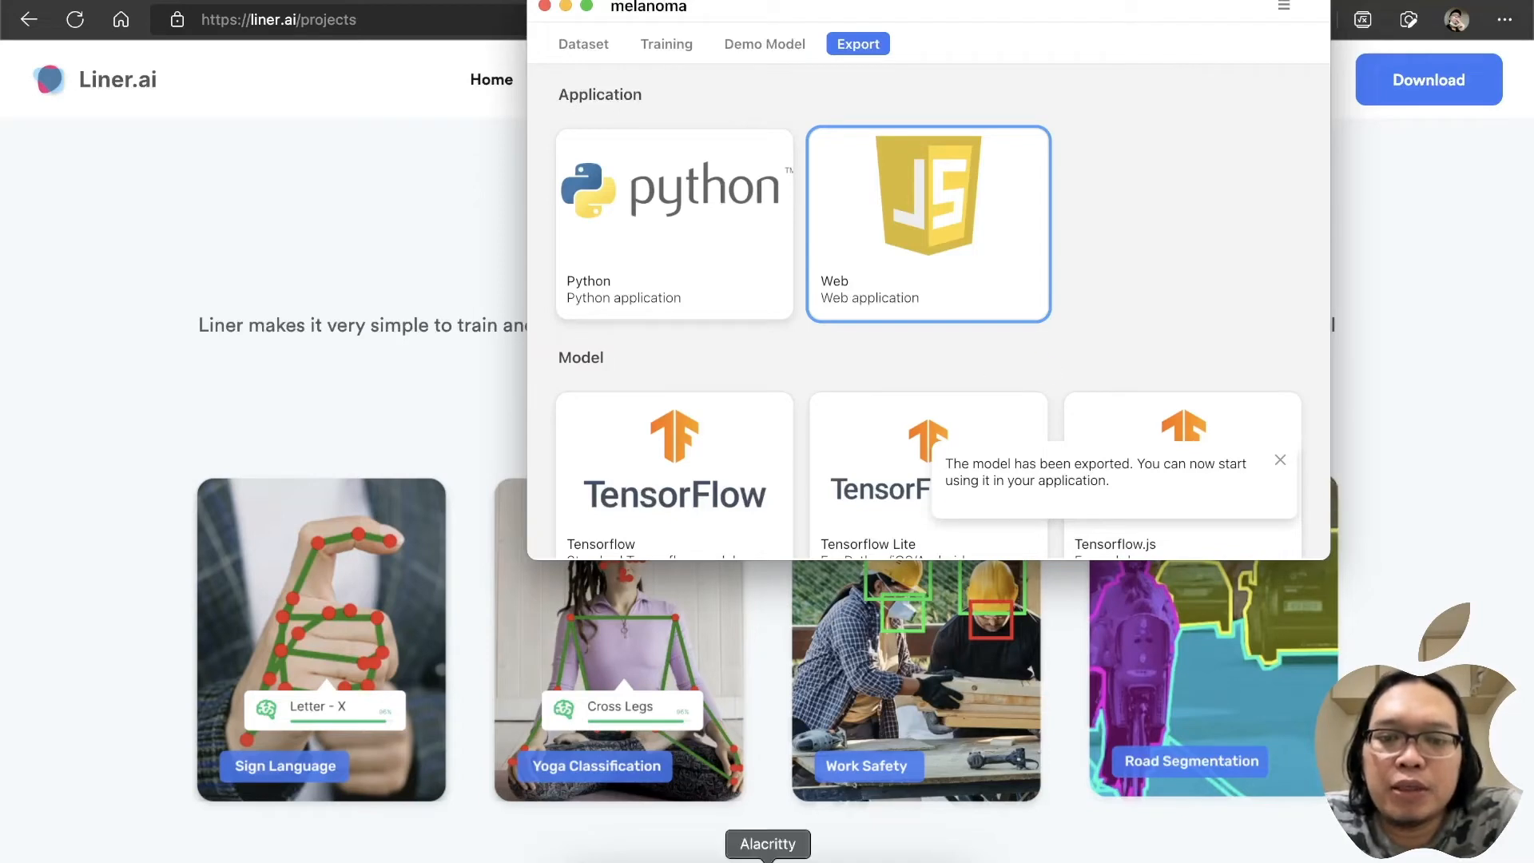
Step: Switch to the Alacritty terminal's second zsh window and change the directory to Desktop/test-app with cd
click(767, 860)
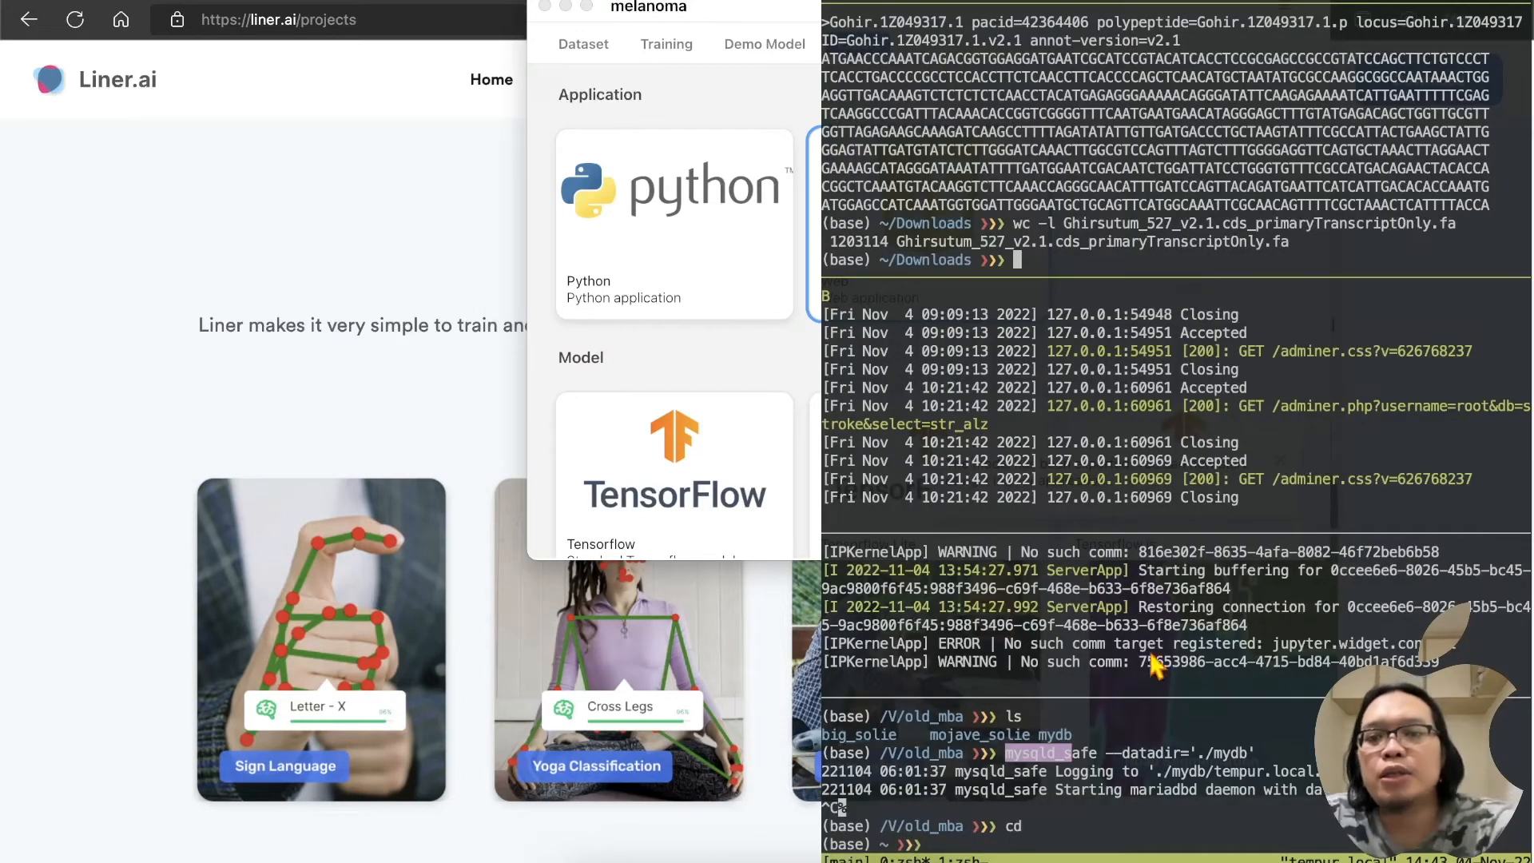
click(970, 856)
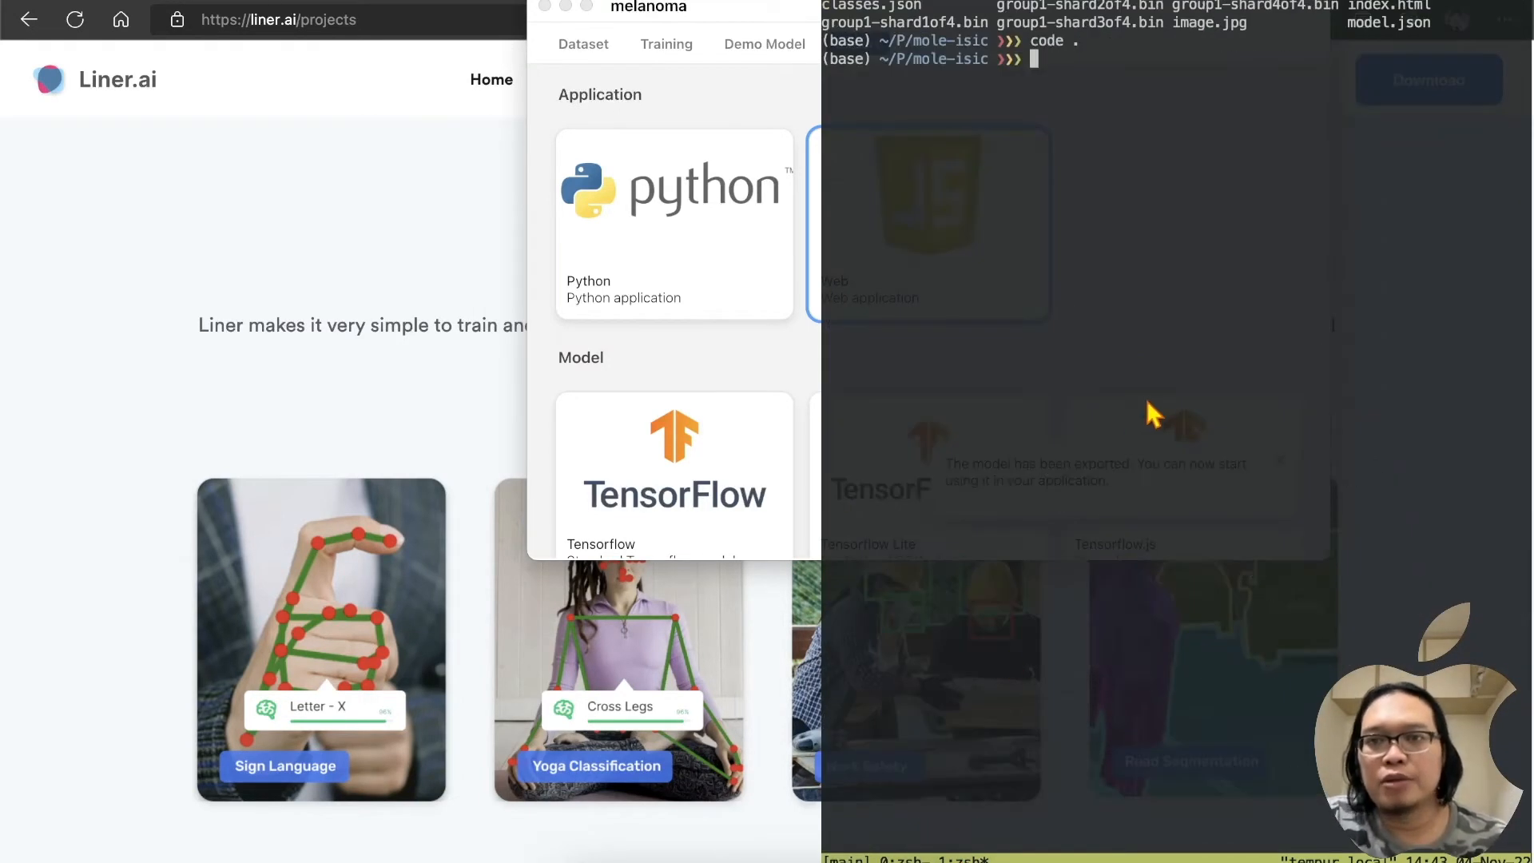
text(cd)
key(Return)
text(cd)
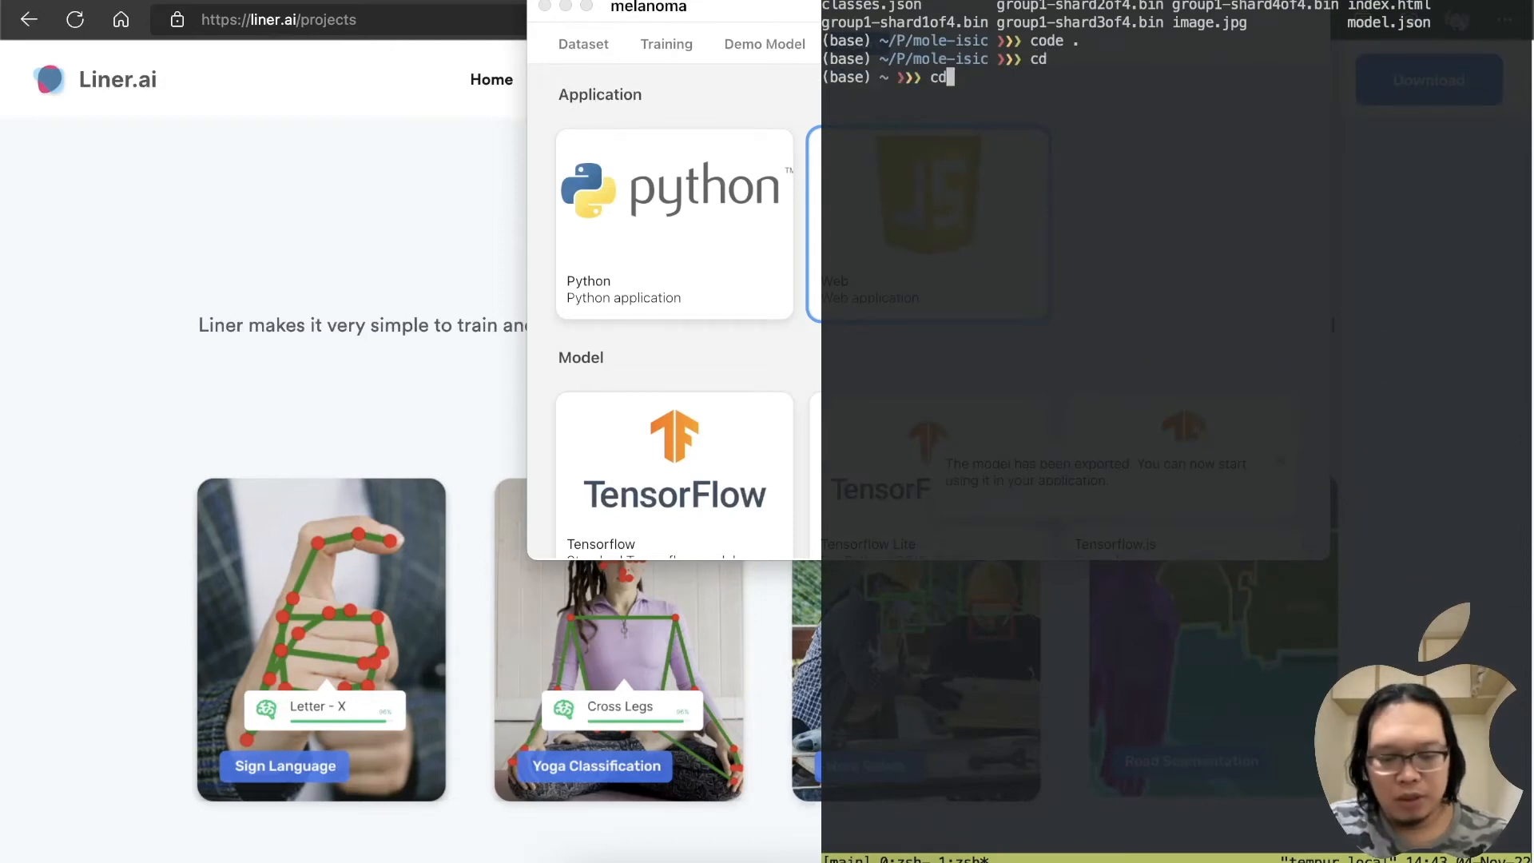
text( Desktop/test-app)
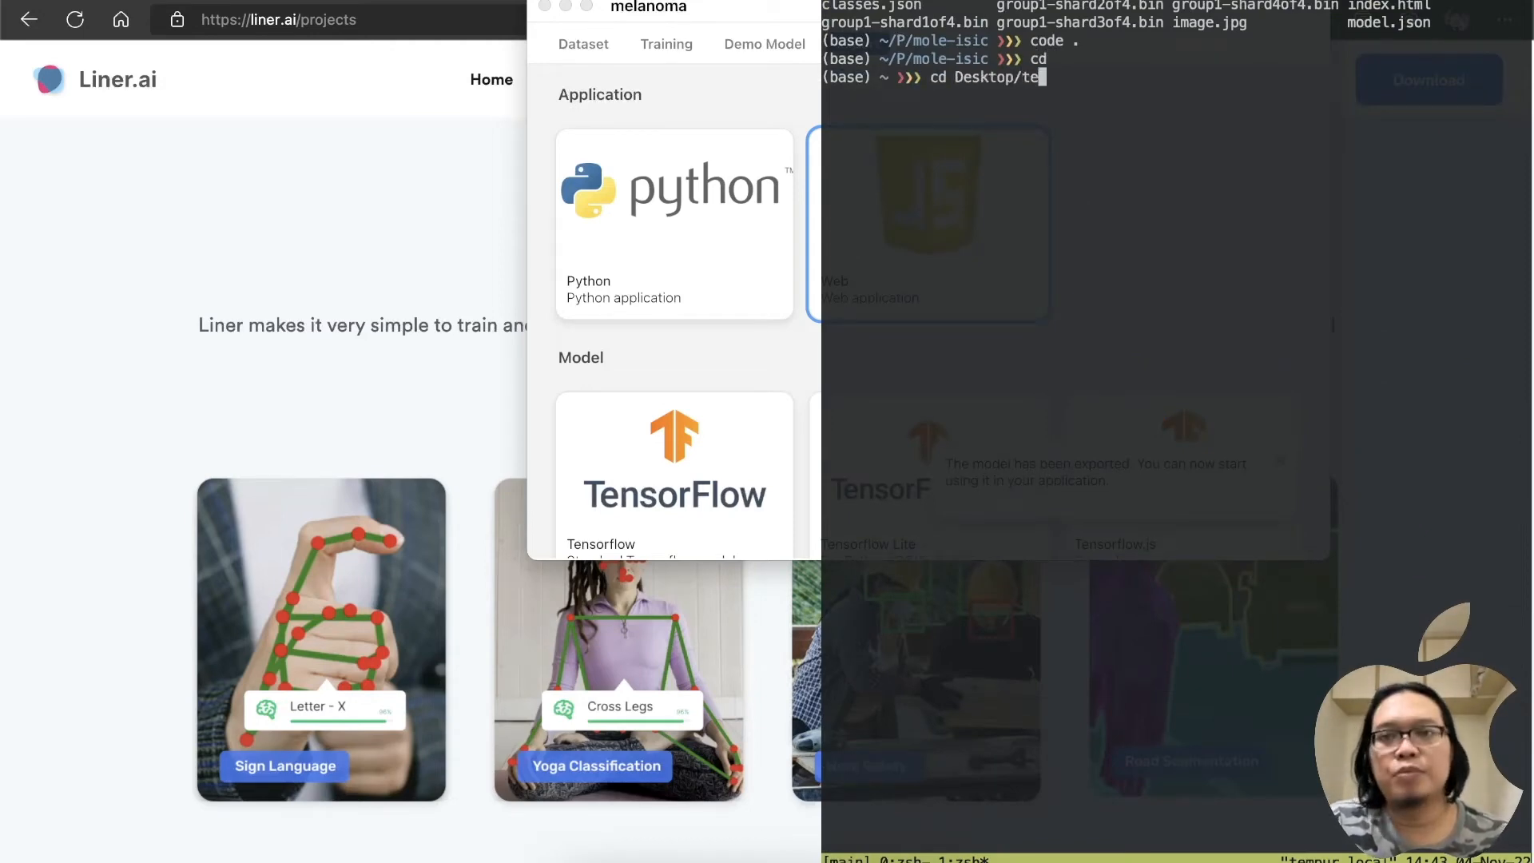
key(Return)
Step: List the exported app's files with ls, including their sizes using ls -lh
text(ls)
key(Return)
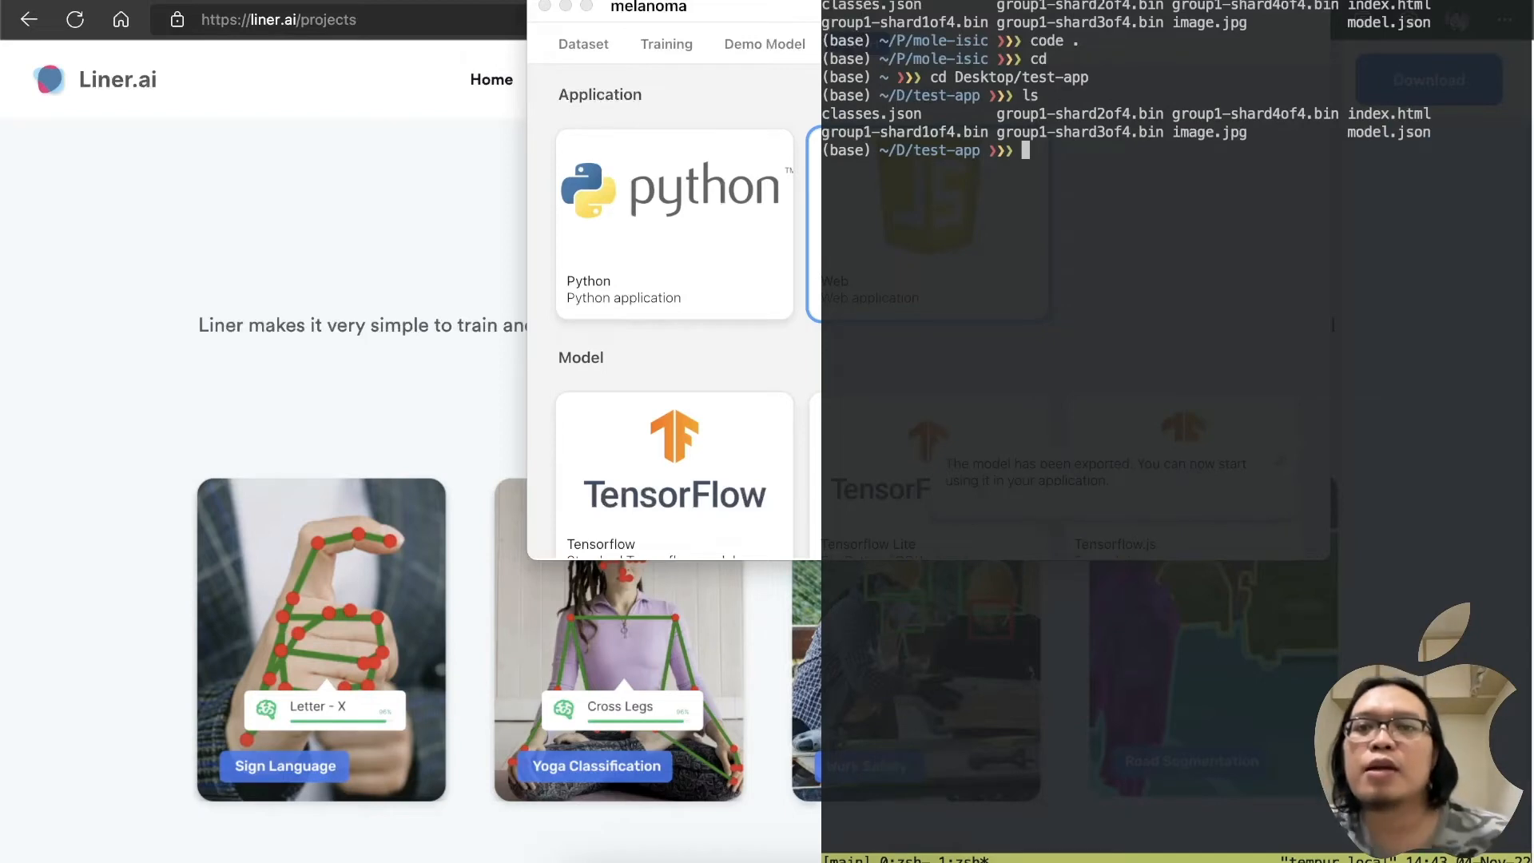
text(ls -lh)
key(Return)
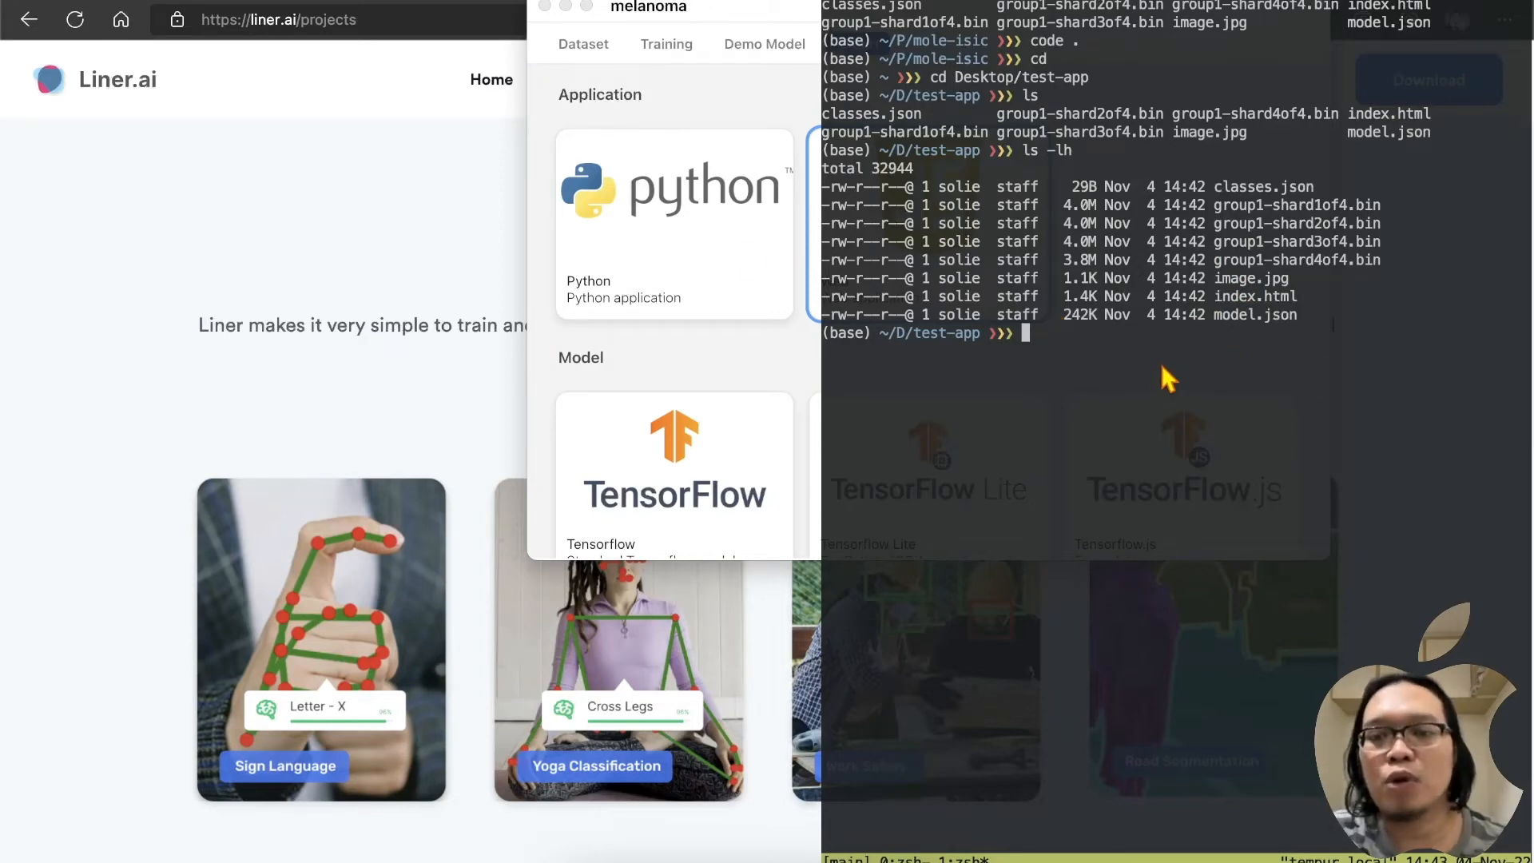
Step: Start a local web server in the test-app folder with python -m http.server
text(pytho)
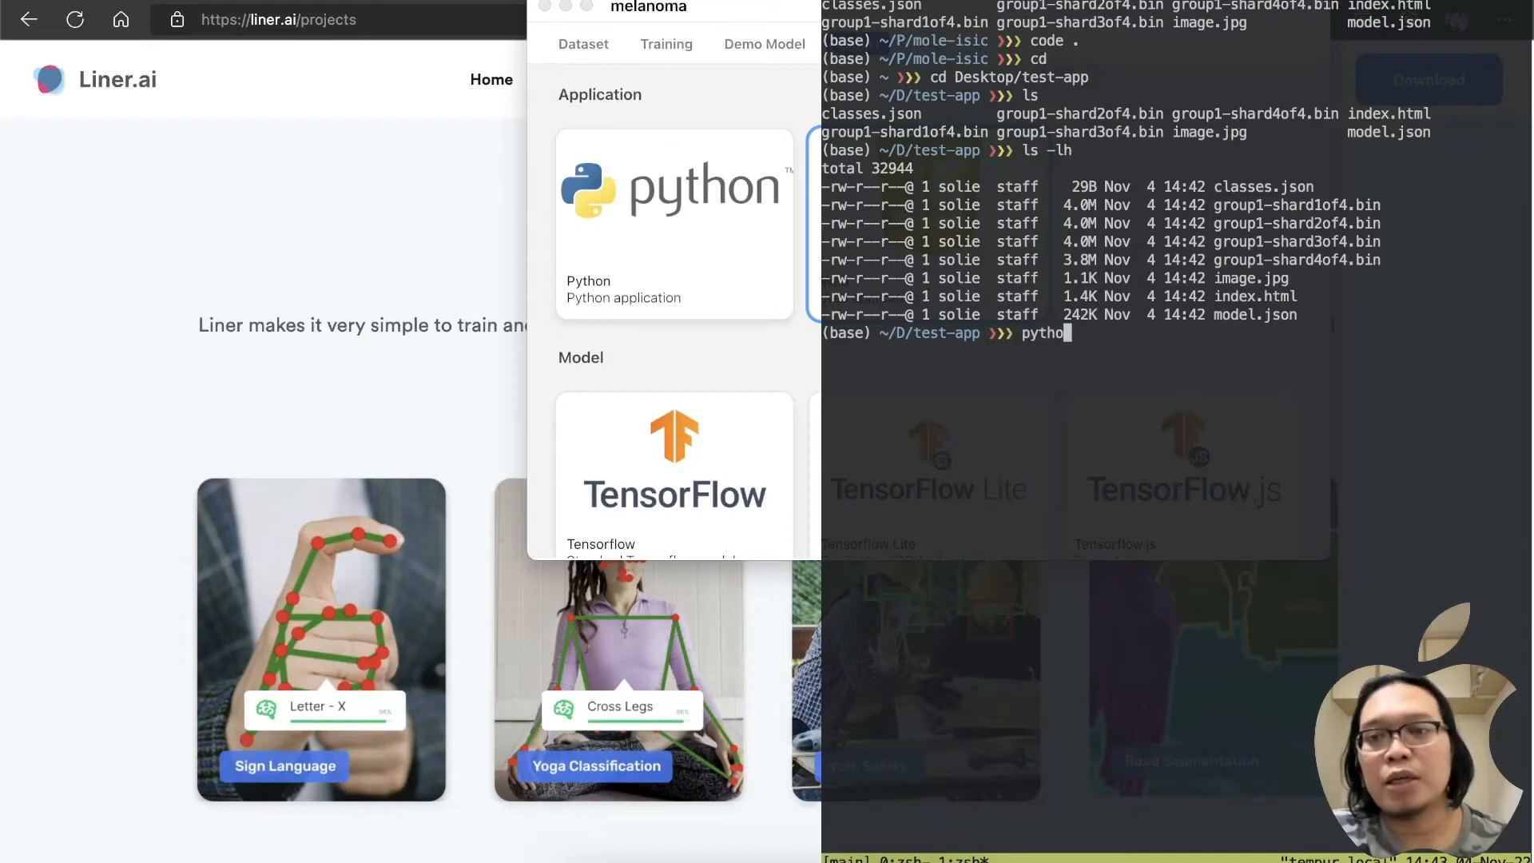
text(n -m)
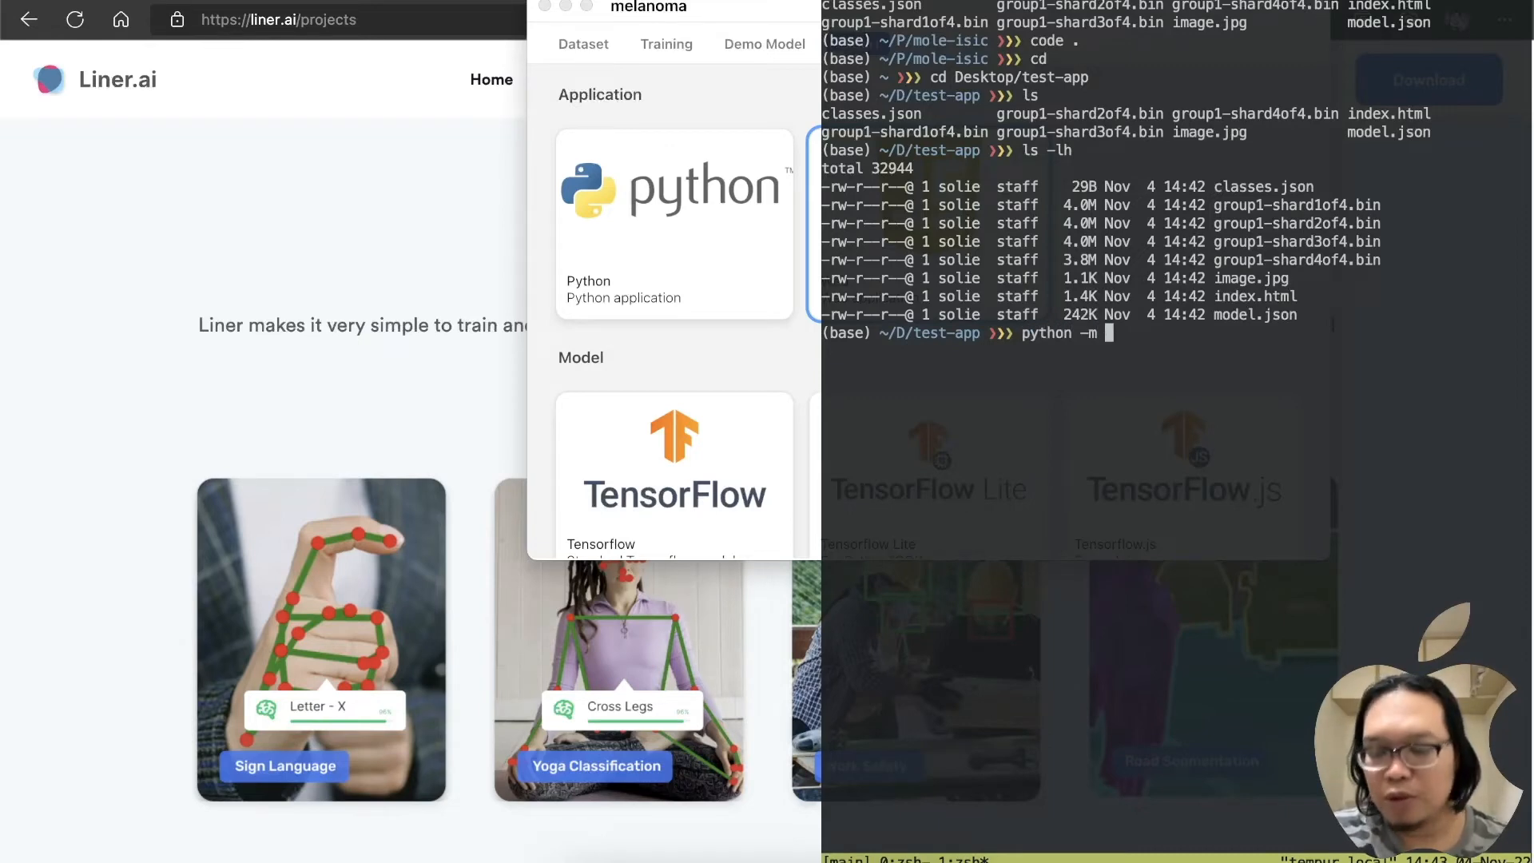
key(Up)
key(Return)
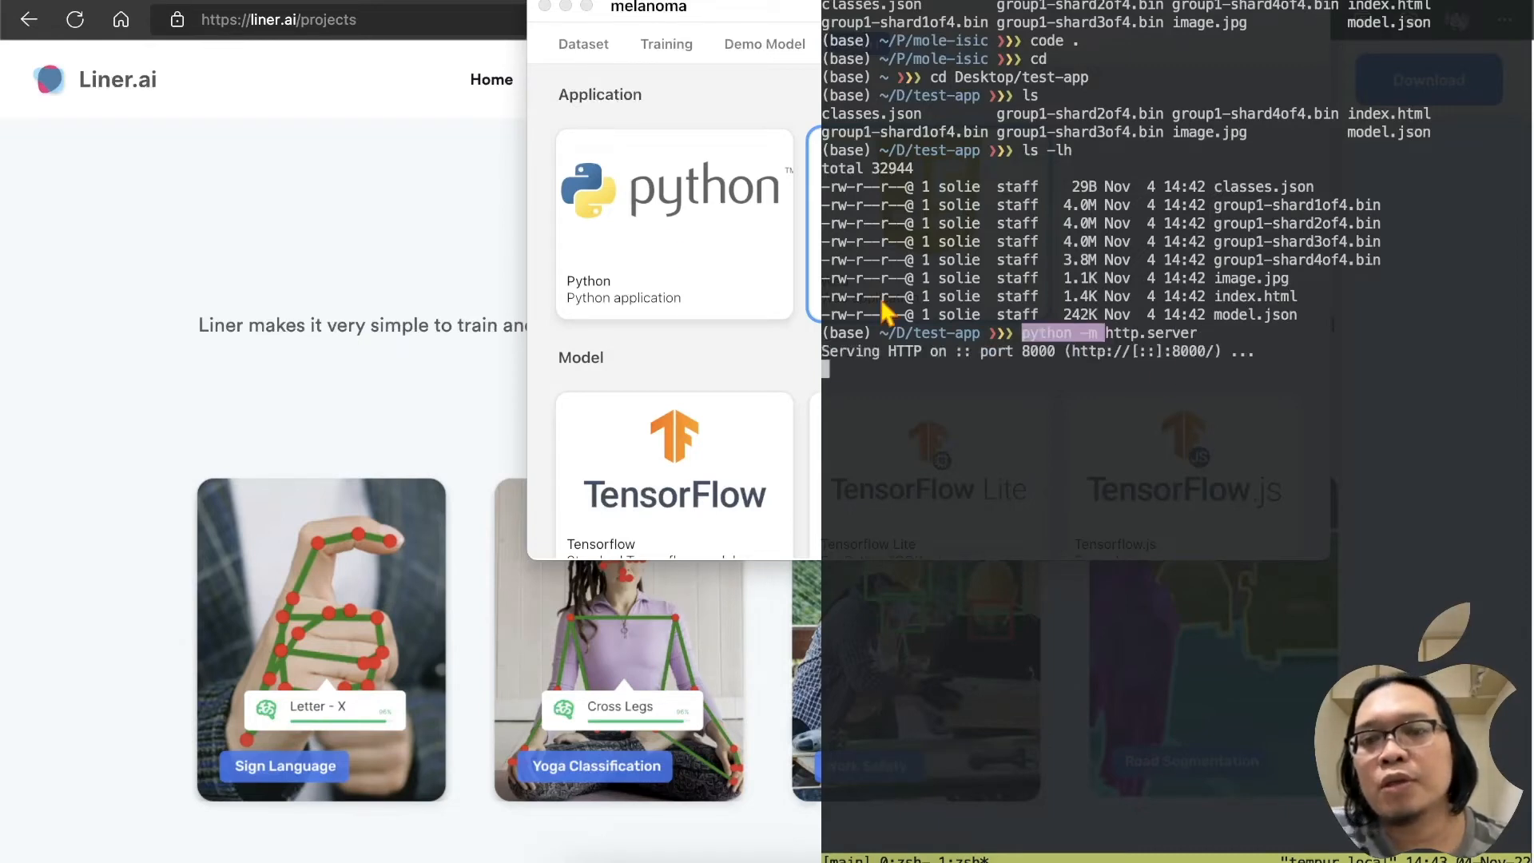
Step: Switch to the browser and open the exported web app at localhost:8000
click(446, 142)
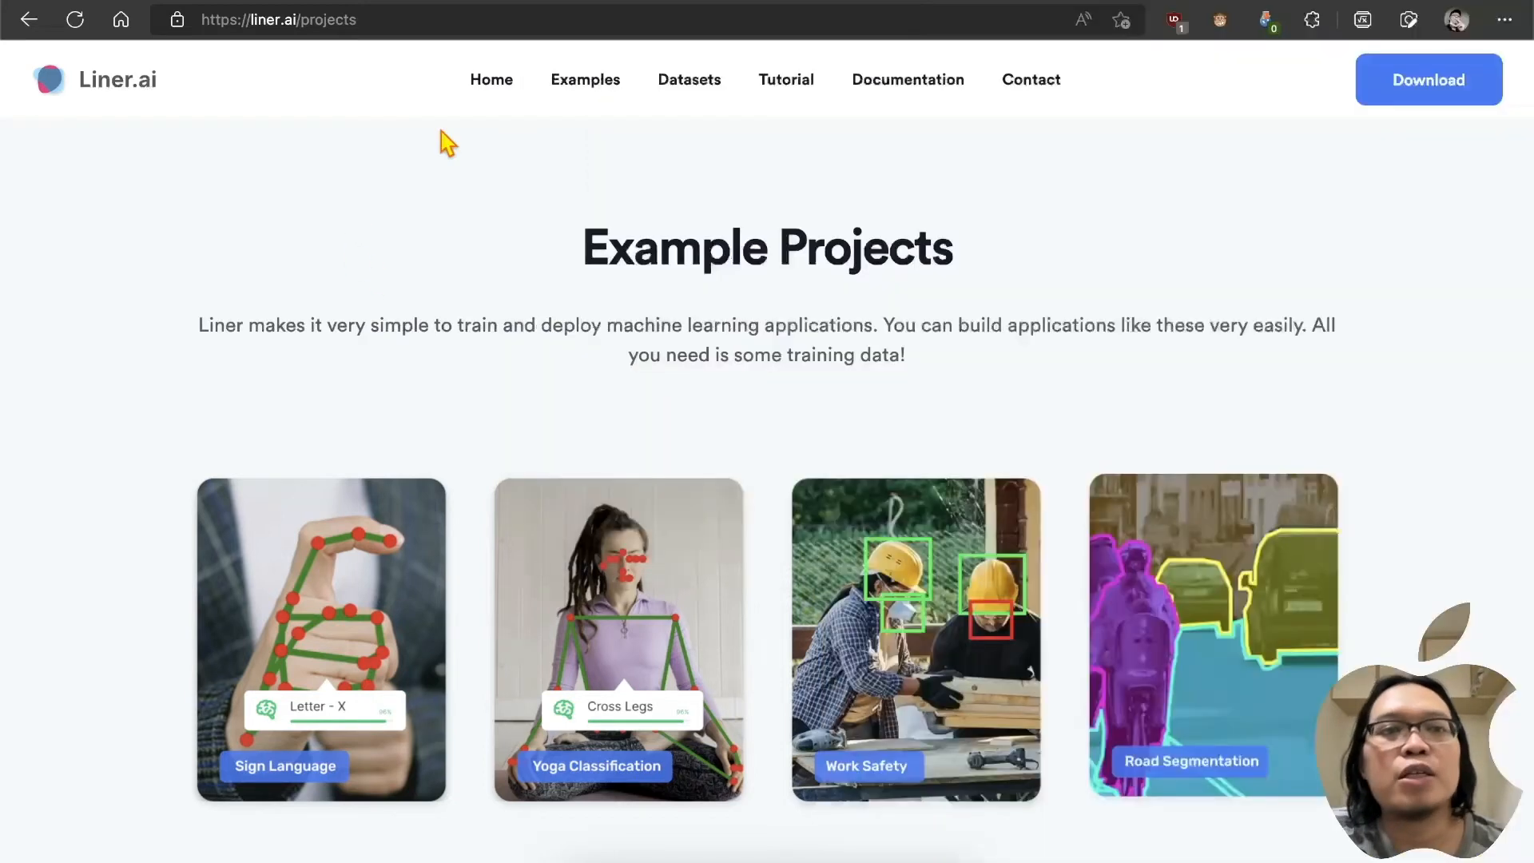
click(491, 21)
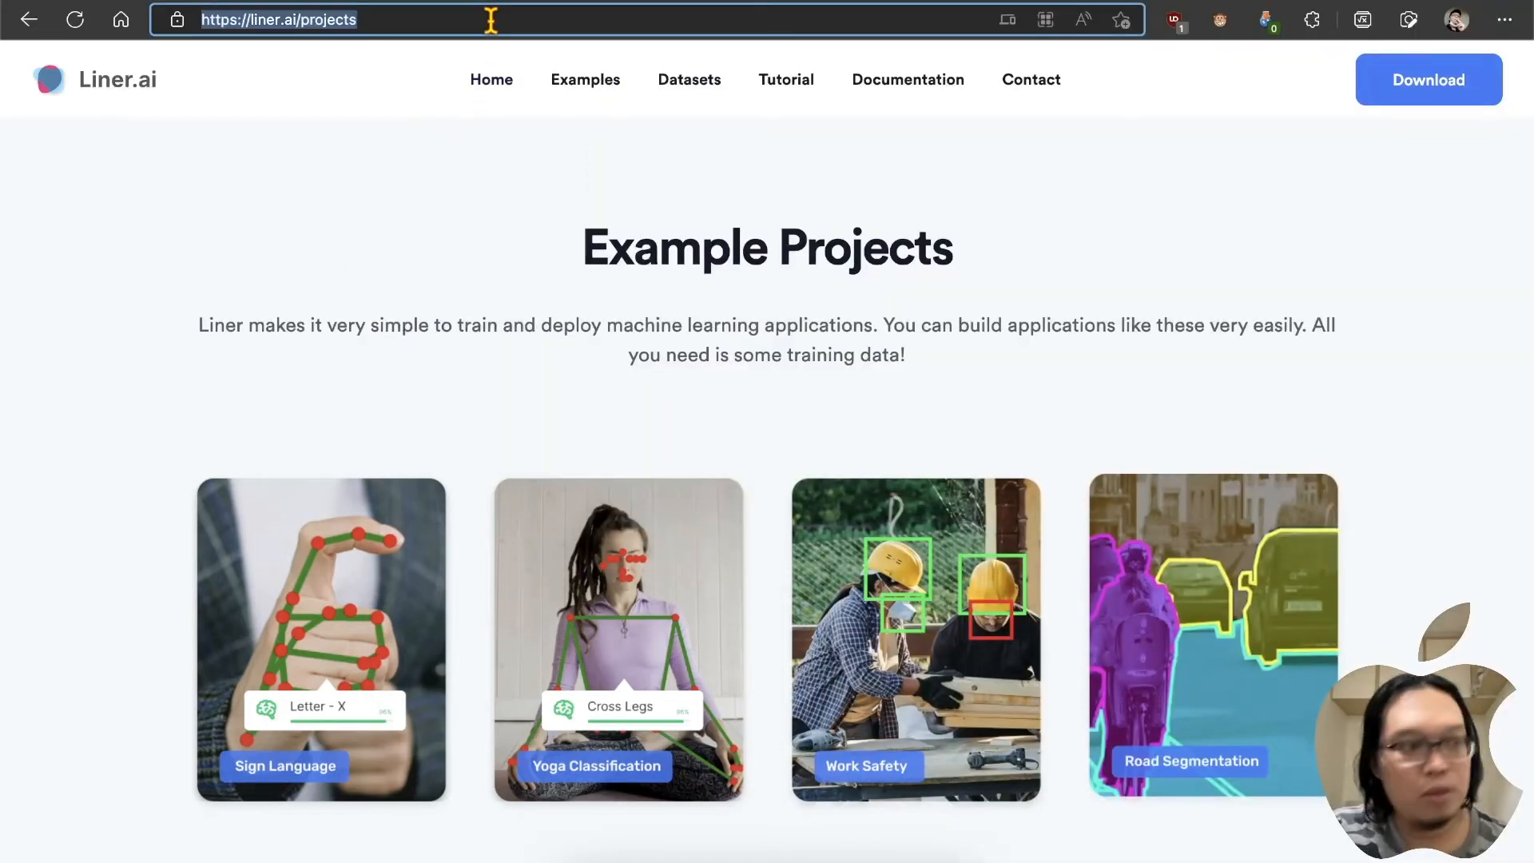
text(localhost:8000)
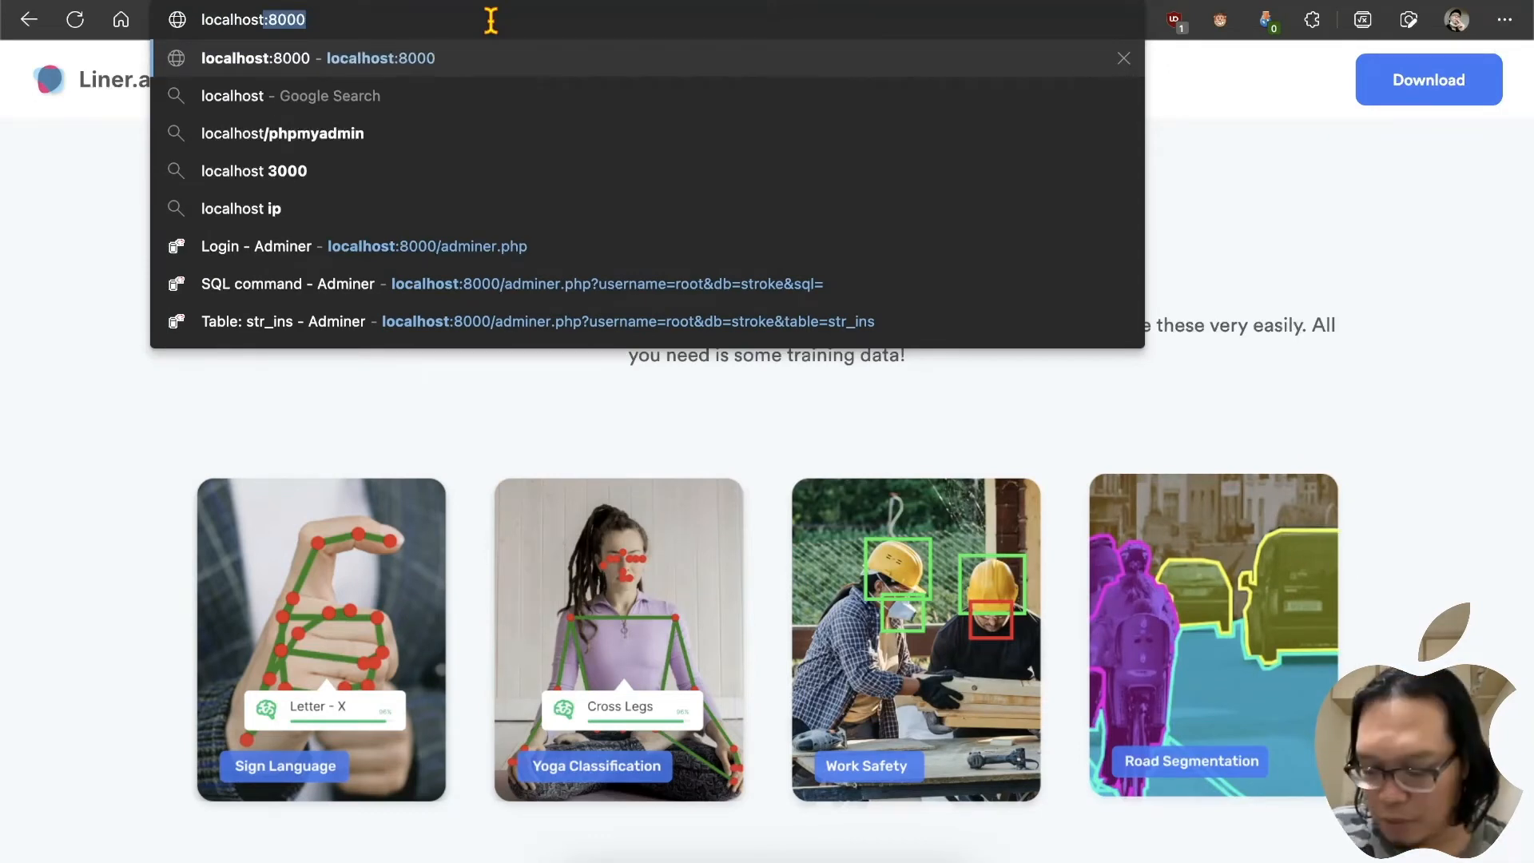
key(Return)
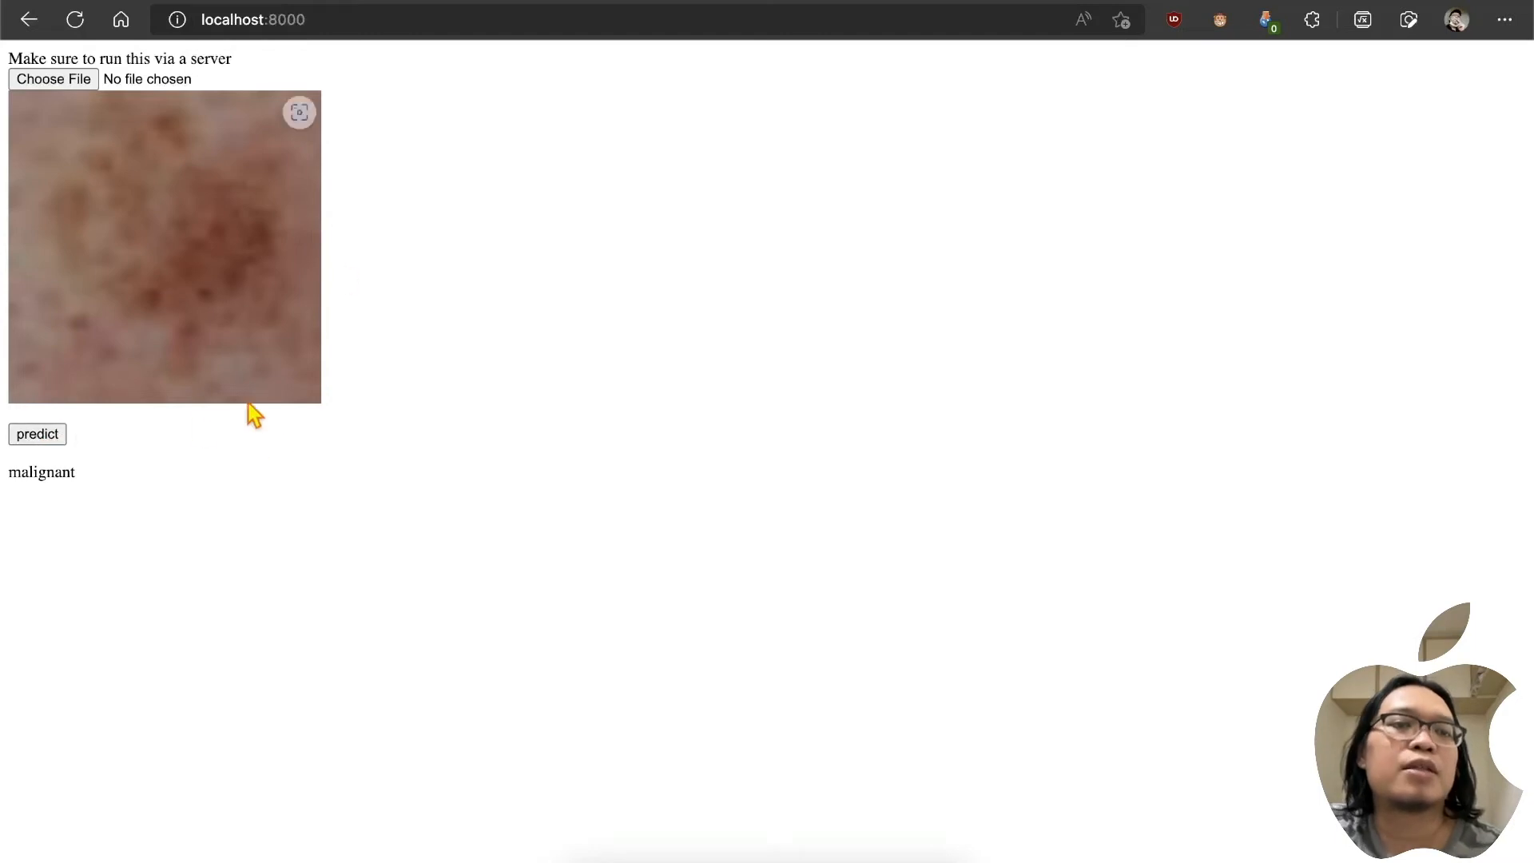
Step: Load images.jpg from the Desktop into the web app as the test image
click(80, 83)
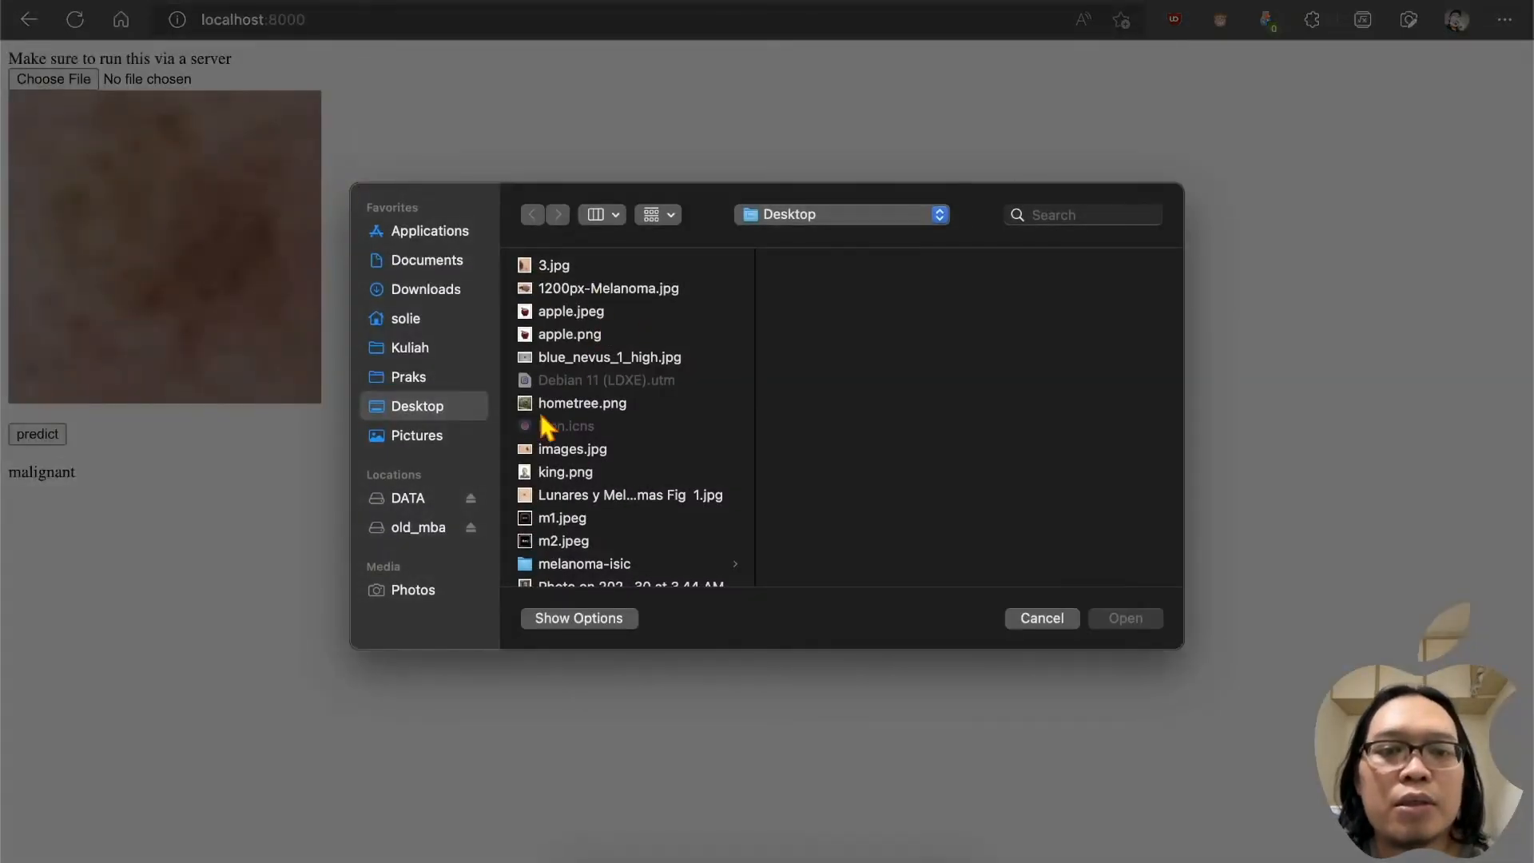
click(578, 451)
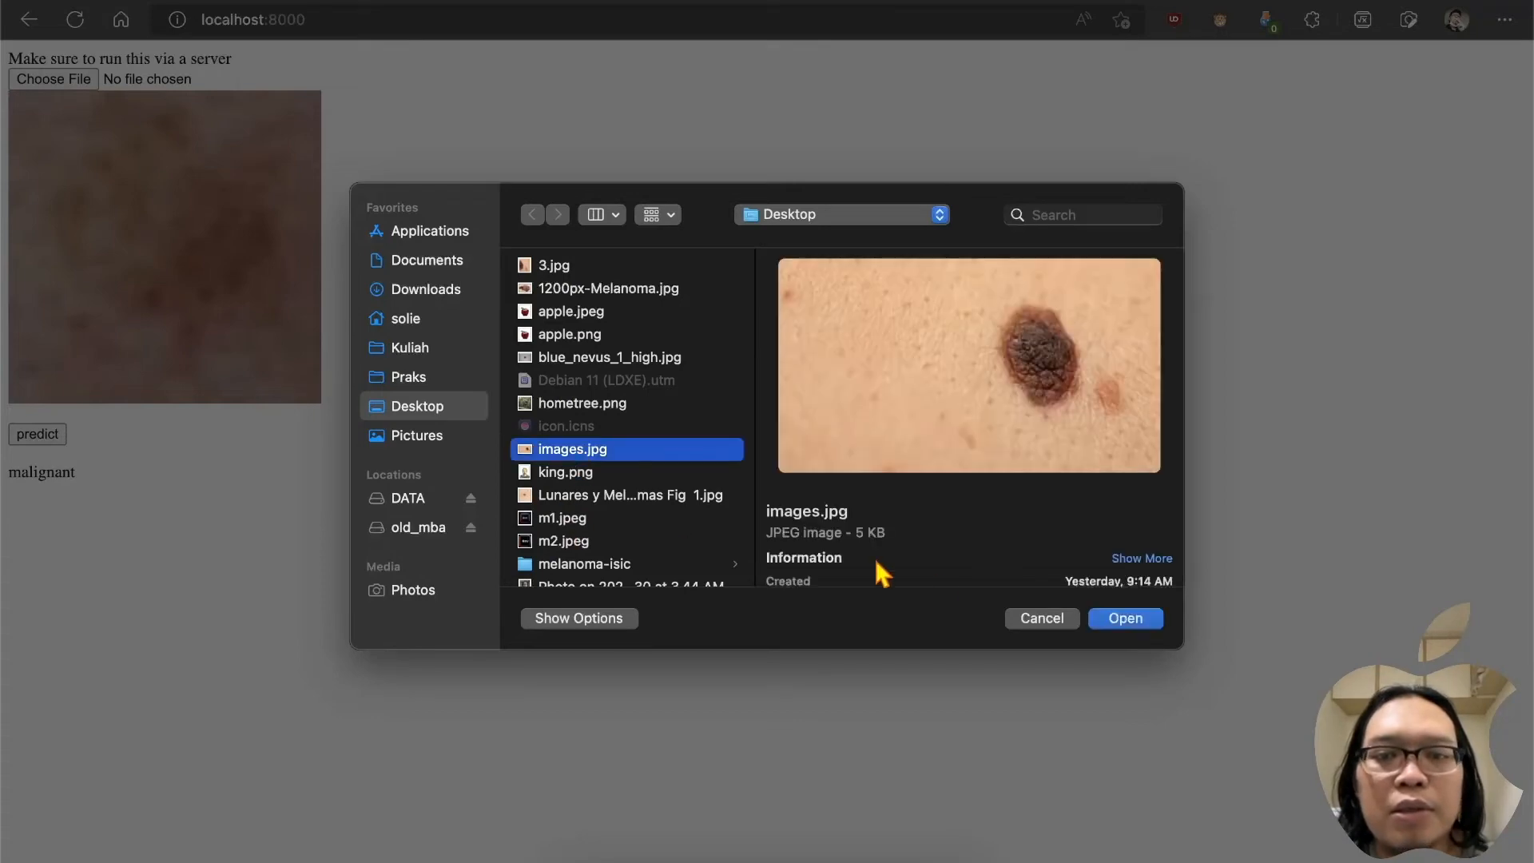
click(1128, 620)
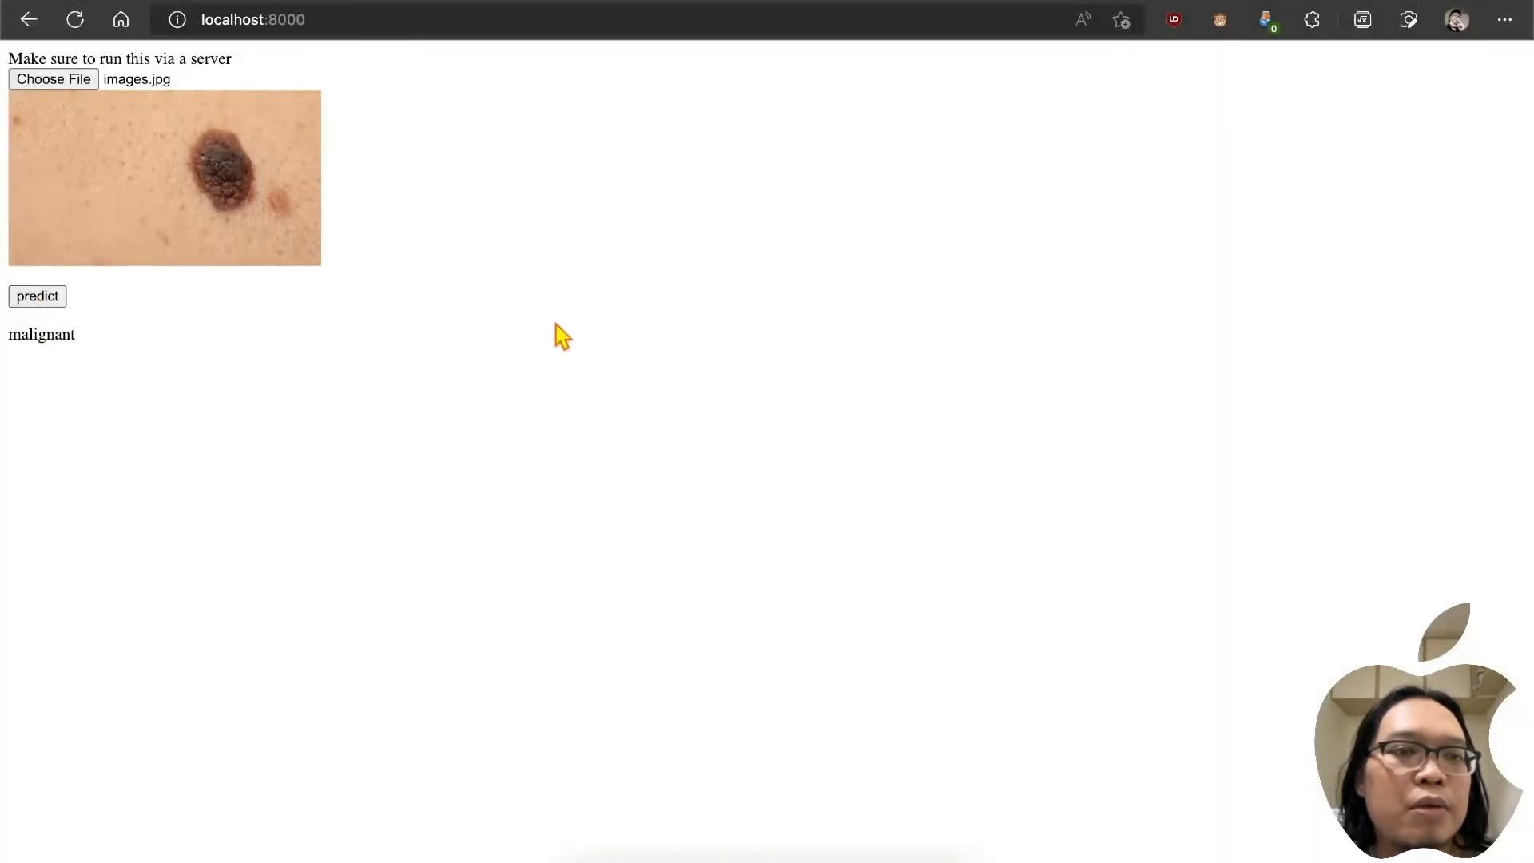
Step: Load Lunares y Melanomas Fig 1.jpg from the Desktop into the web app as the test image
click(61, 77)
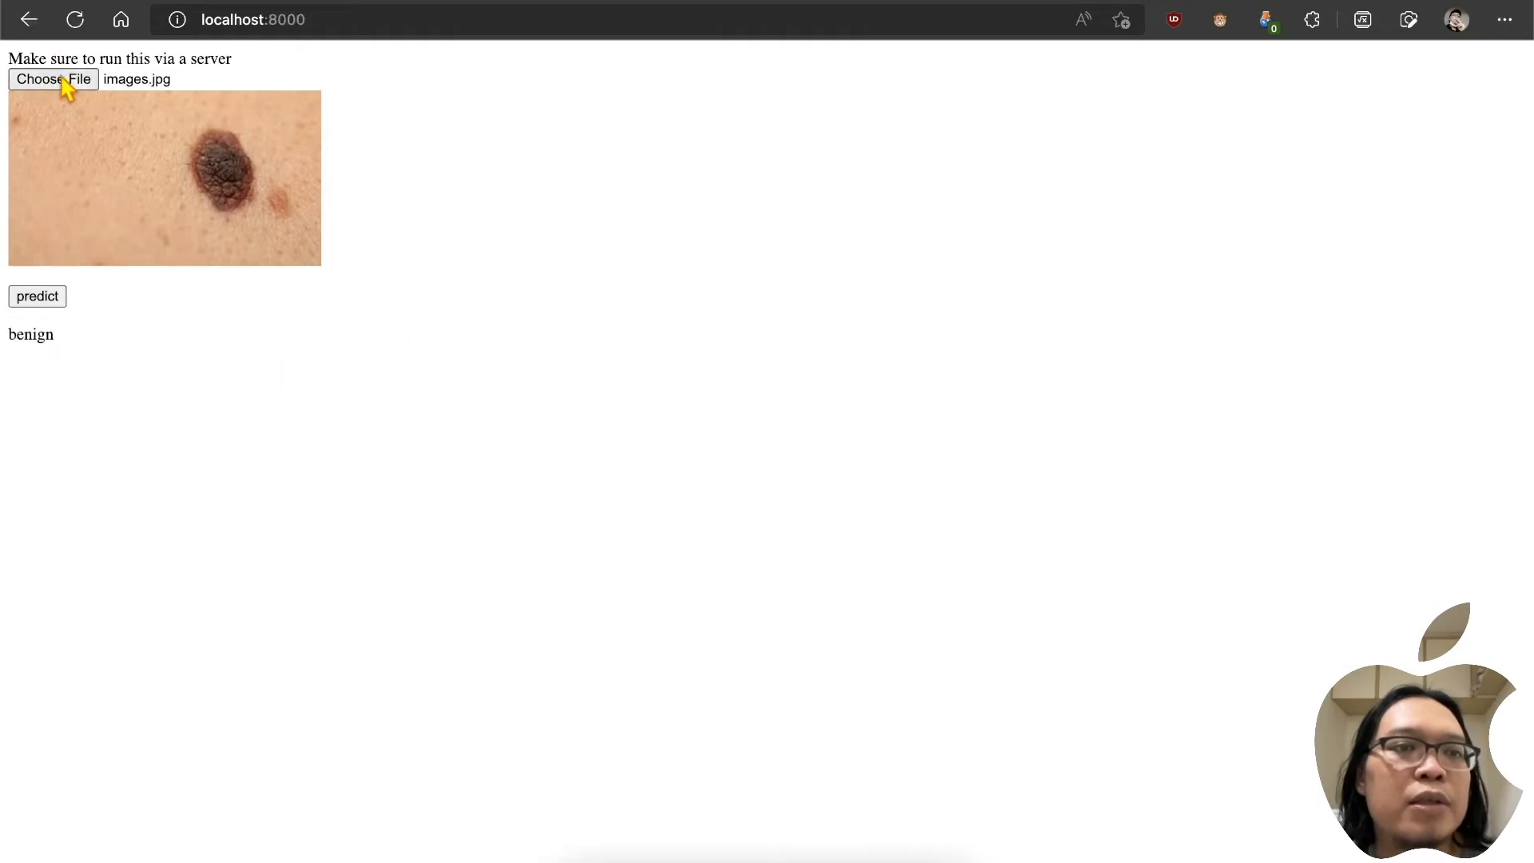
scroll(627, 528, down, 1)
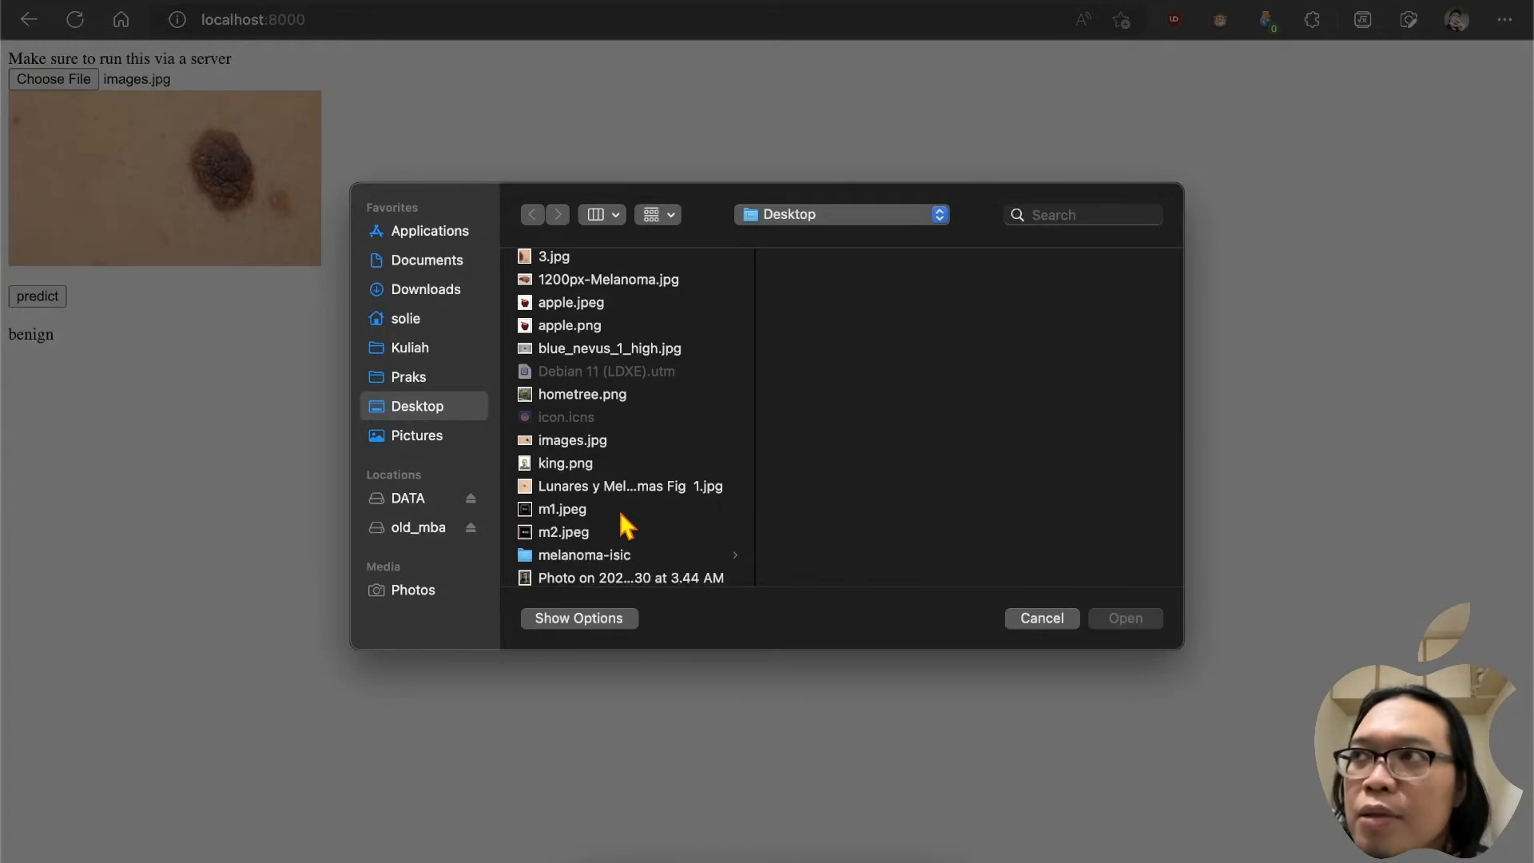
scroll(623, 525, down, 1)
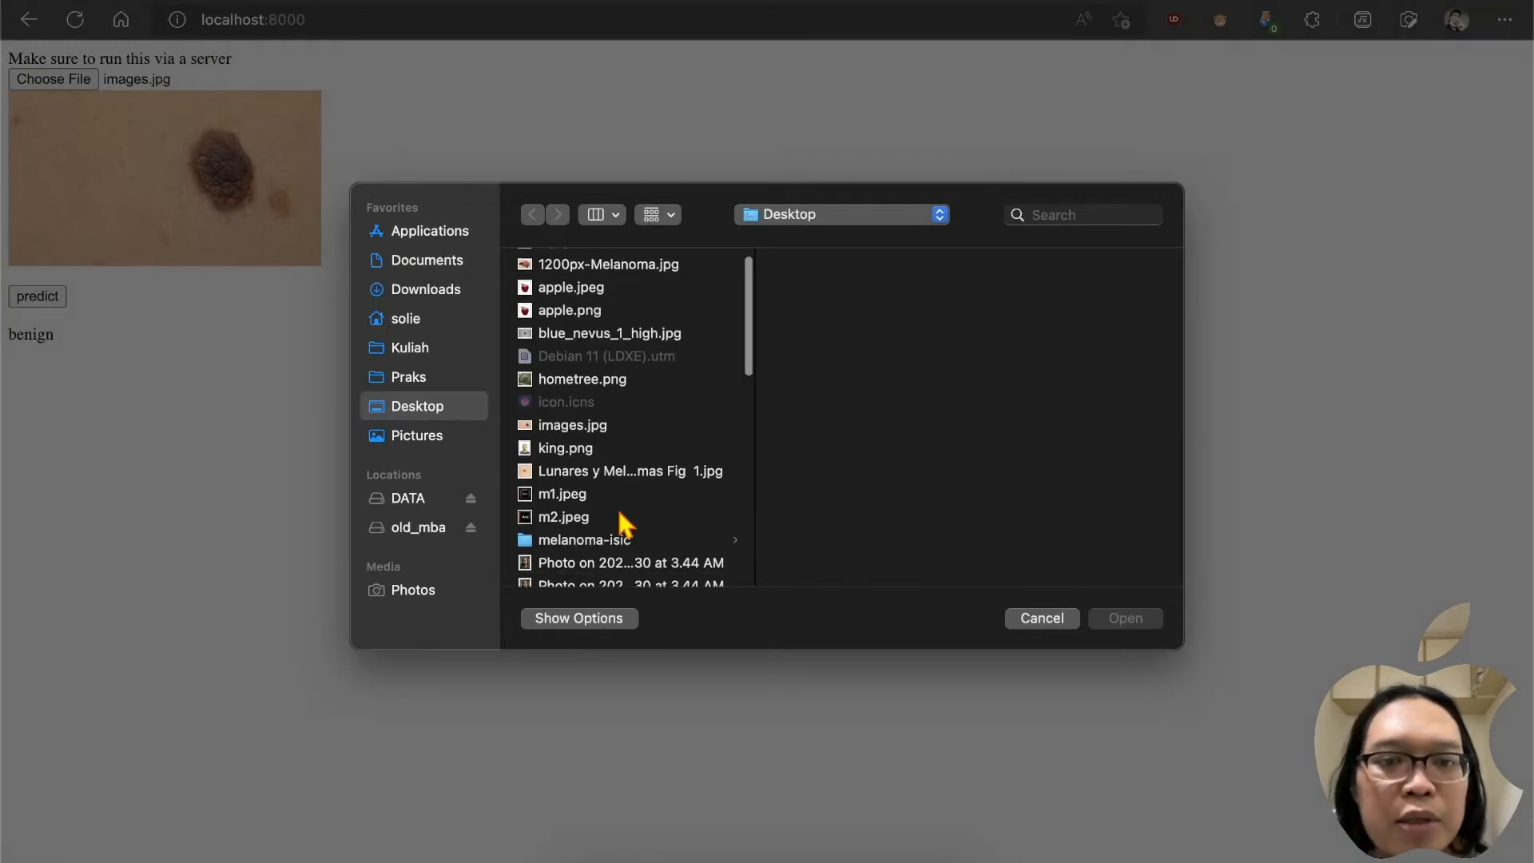
click(622, 473)
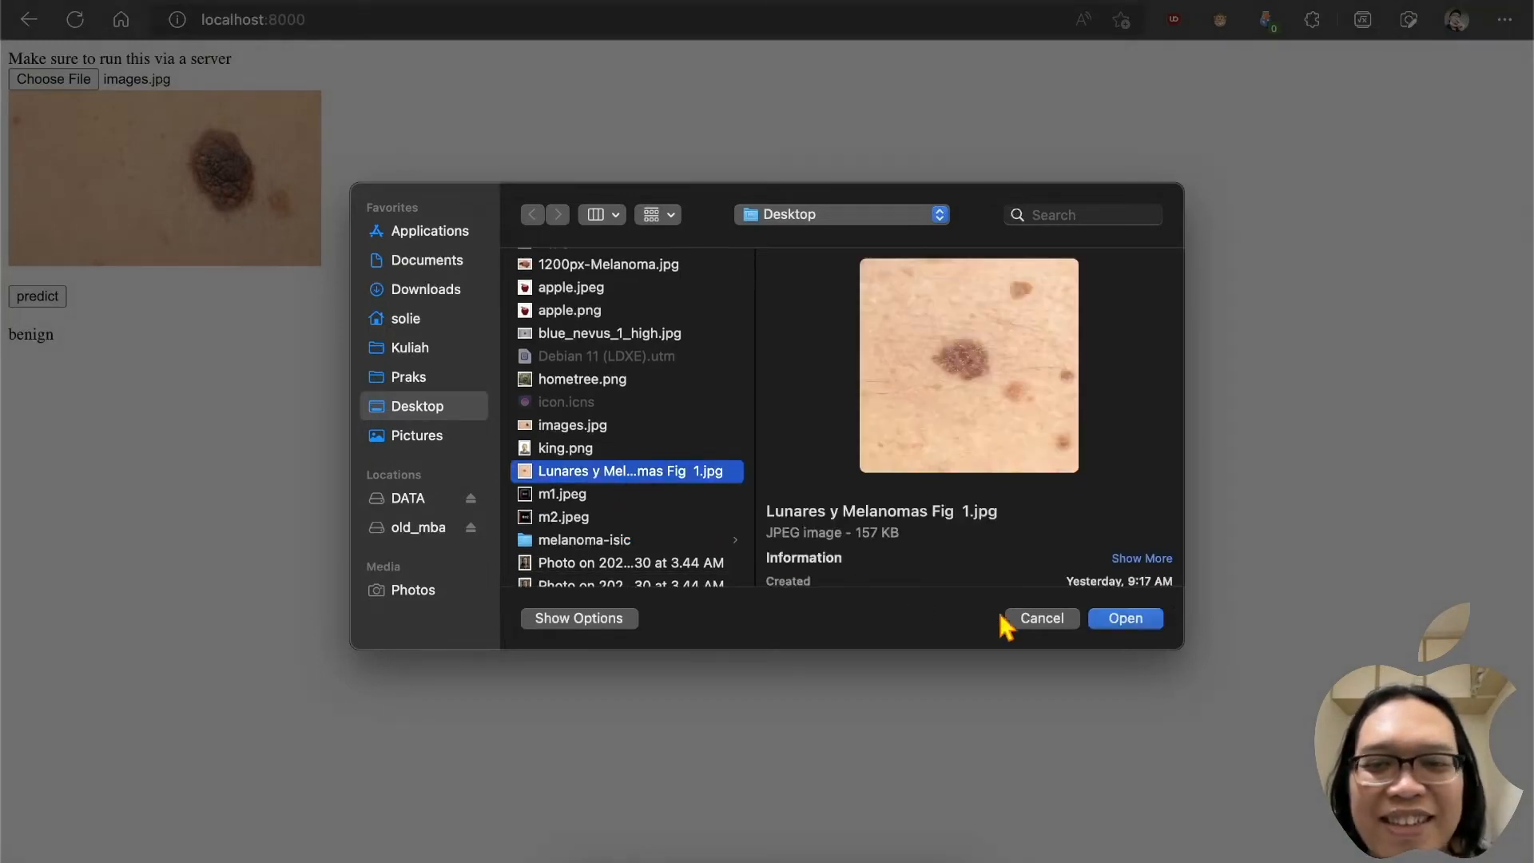
click(1099, 620)
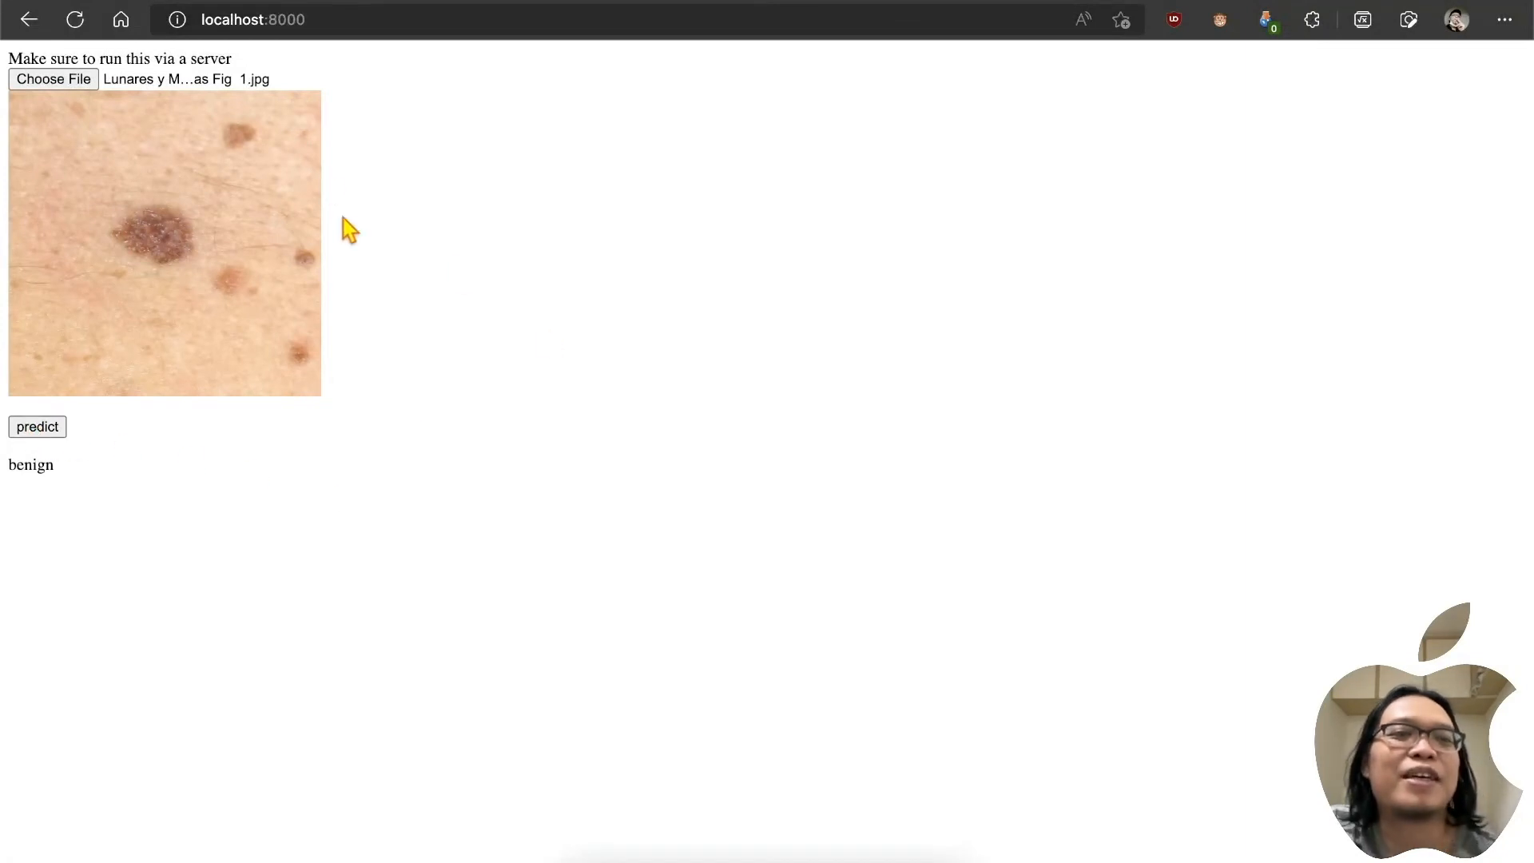
Step: Reload the web app and run a prediction on its default sample image
click(75, 19)
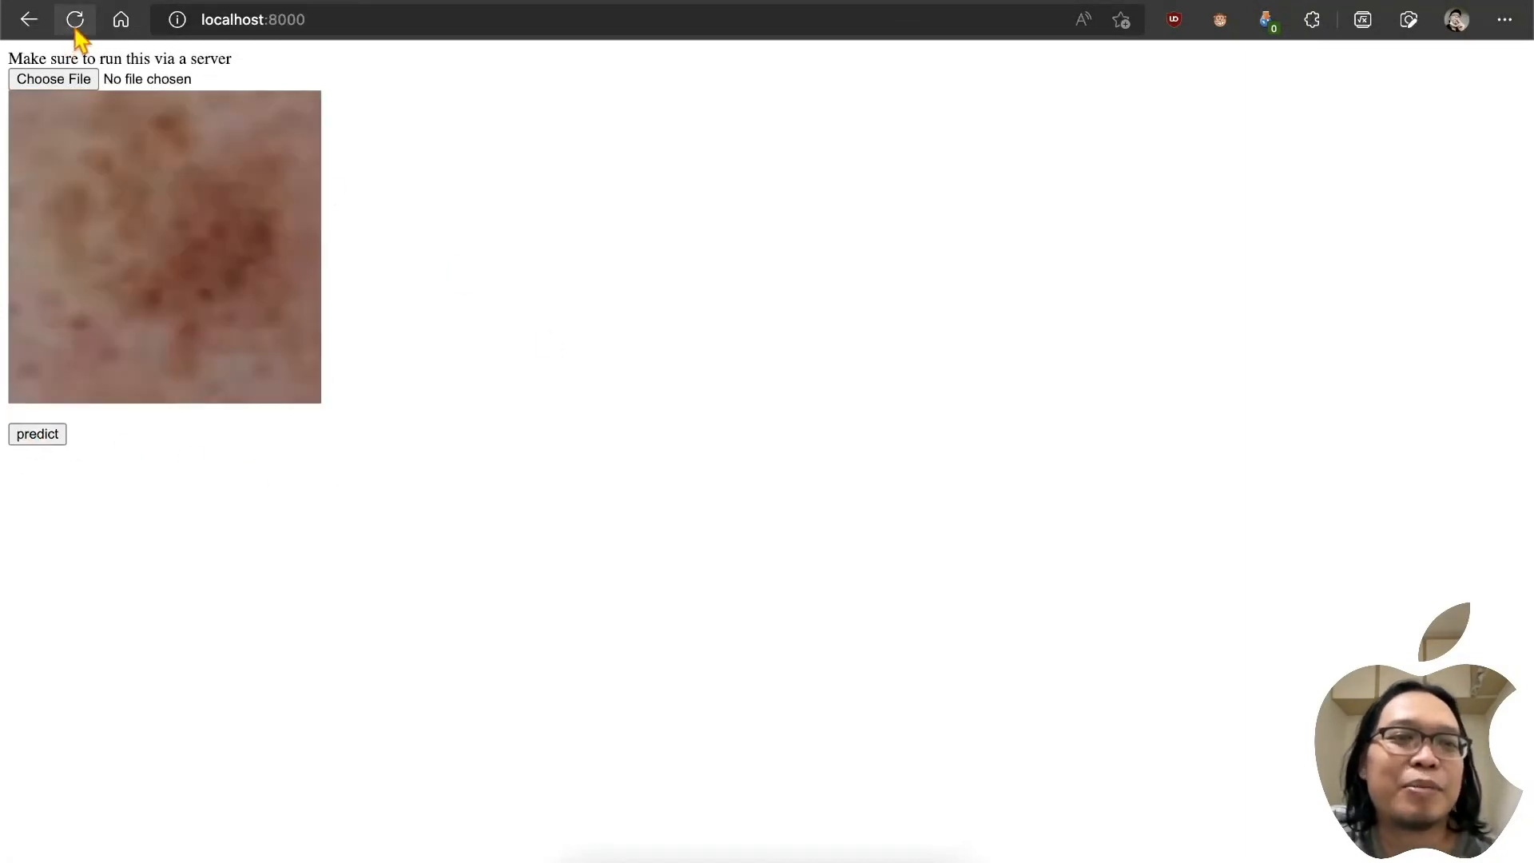
click(36, 437)
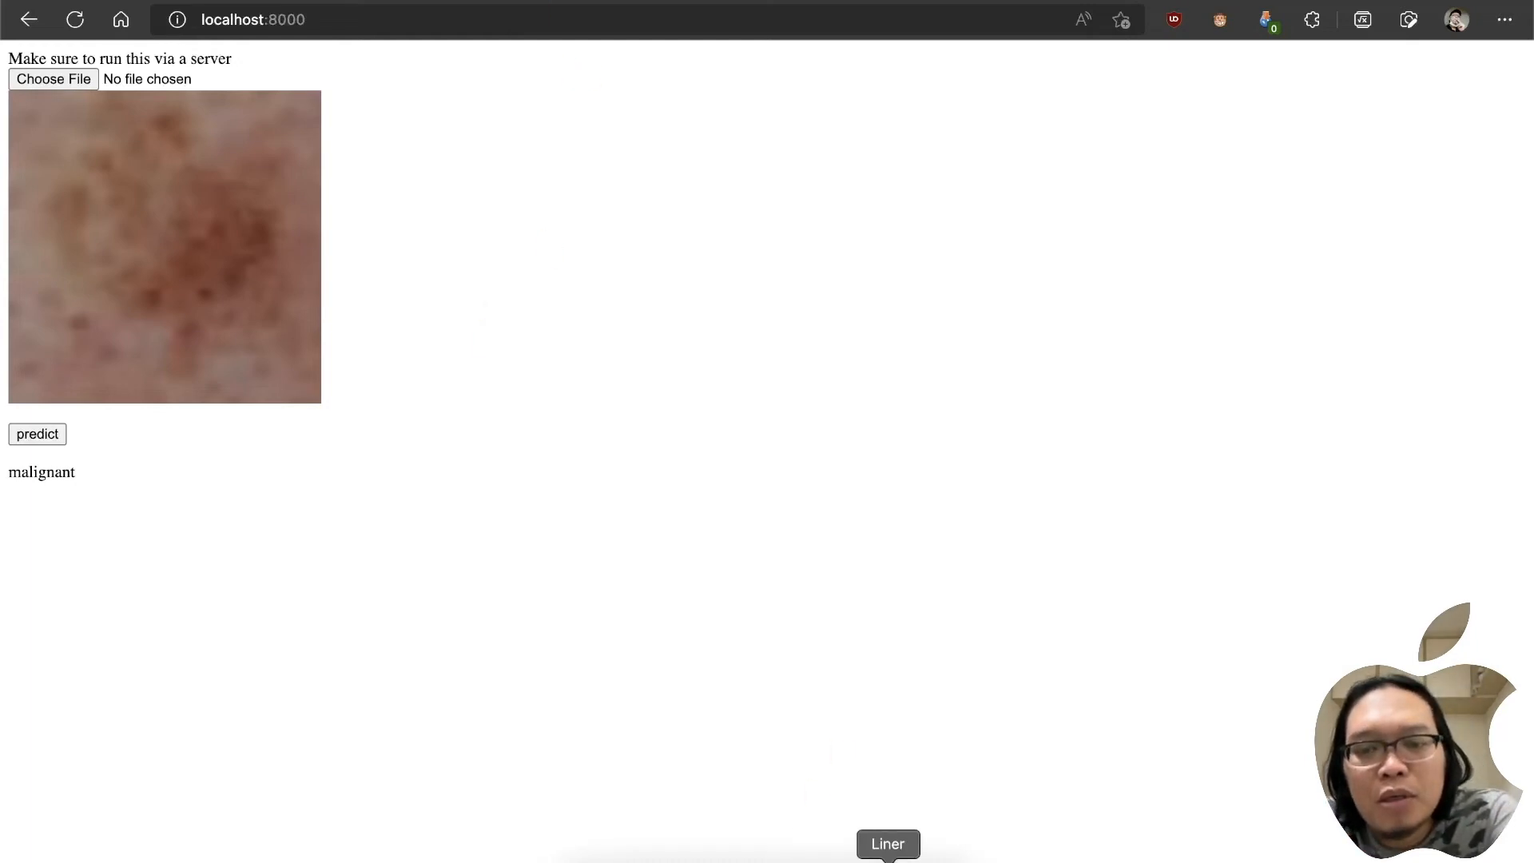
Step: Switch to Liner and review the melanoma project's training results, demo, export options and available model architectures
click(888, 856)
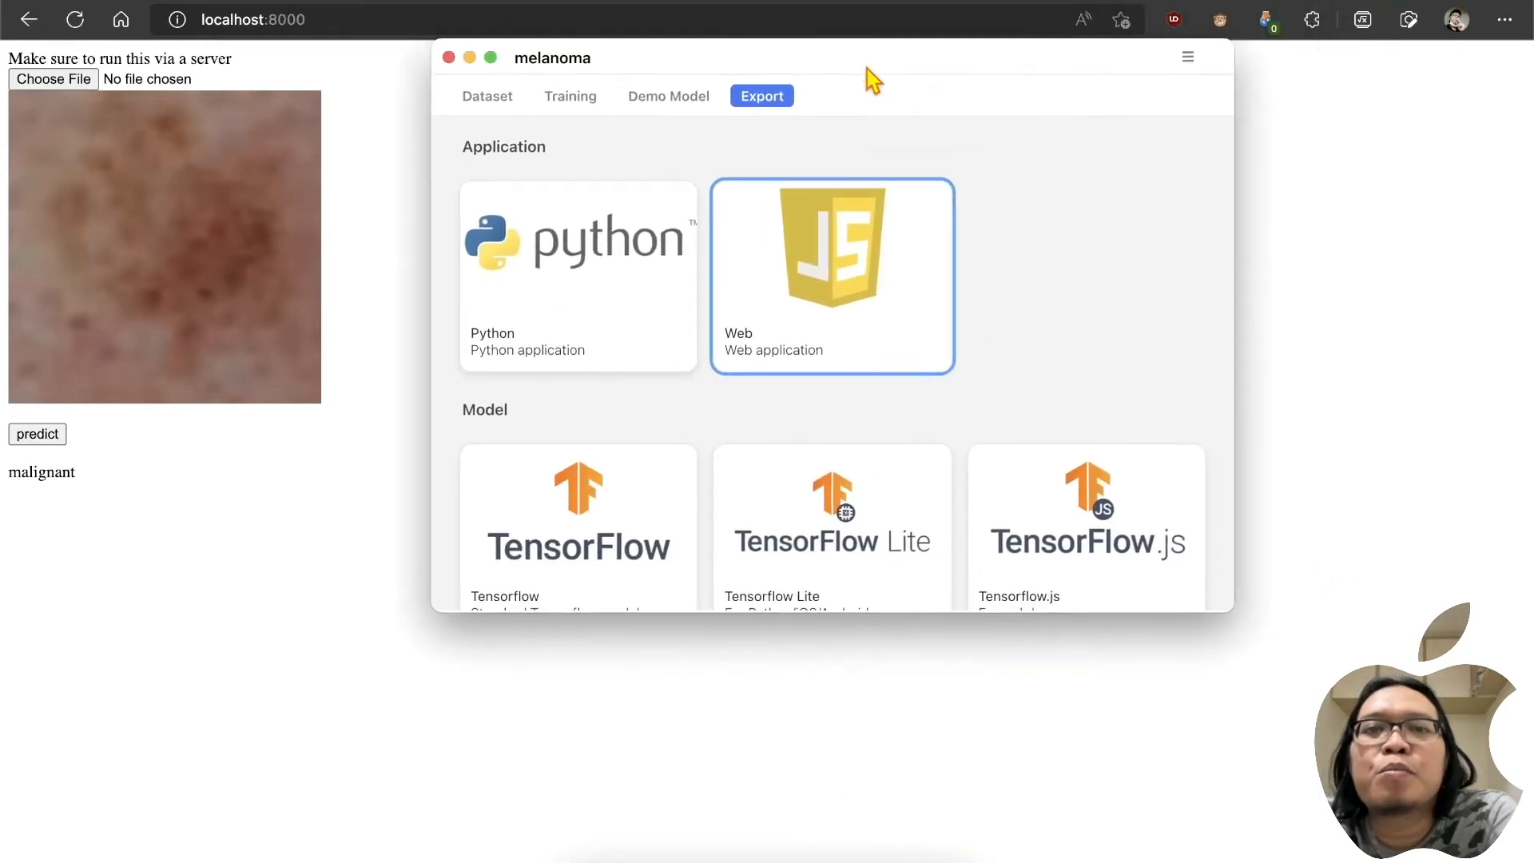
drag(867, 69, 867, 94)
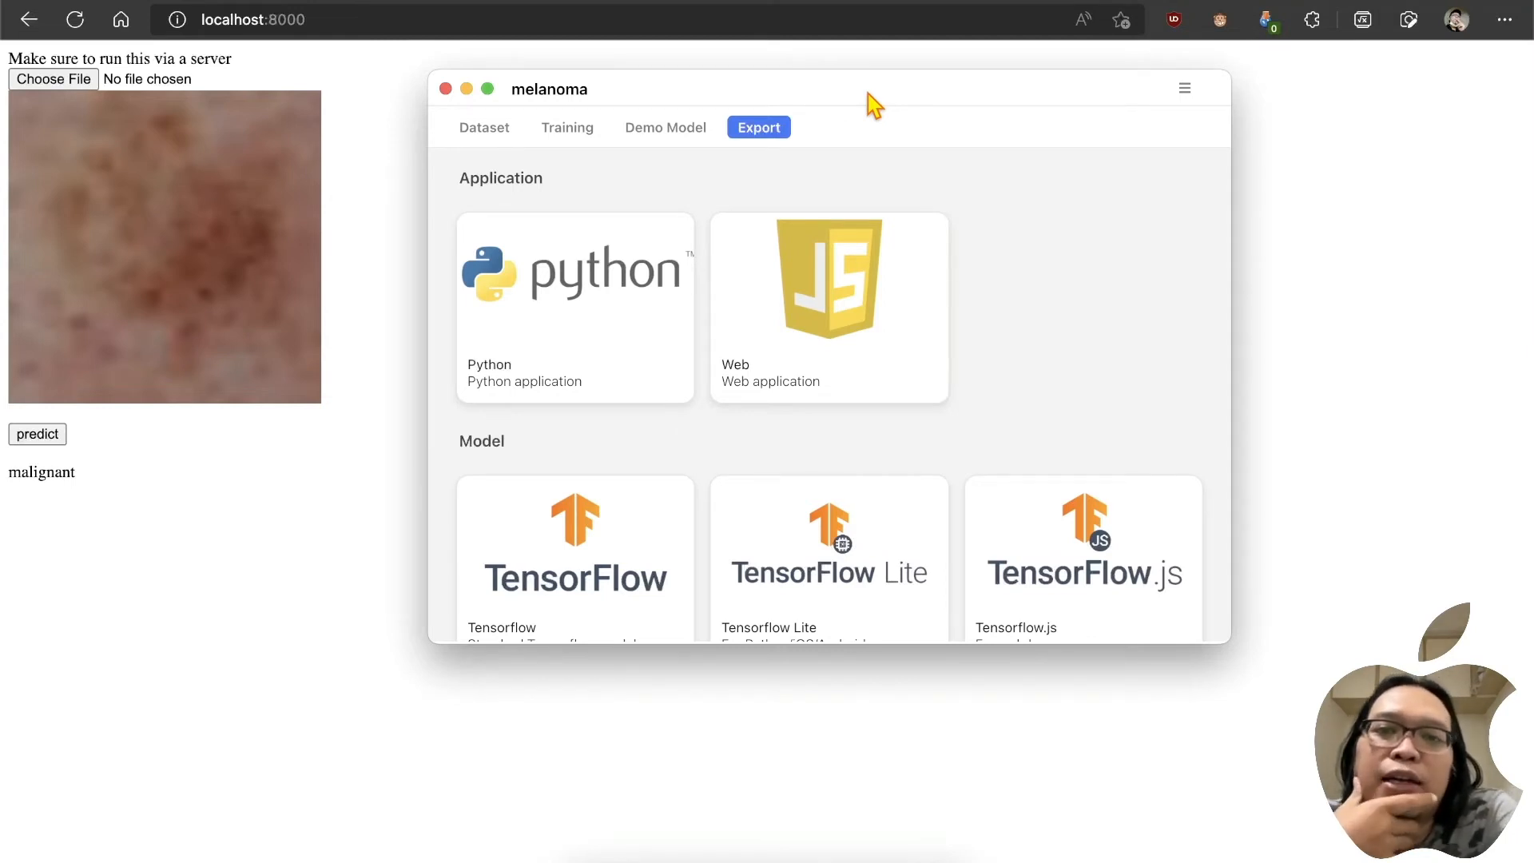
click(491, 133)
click(575, 132)
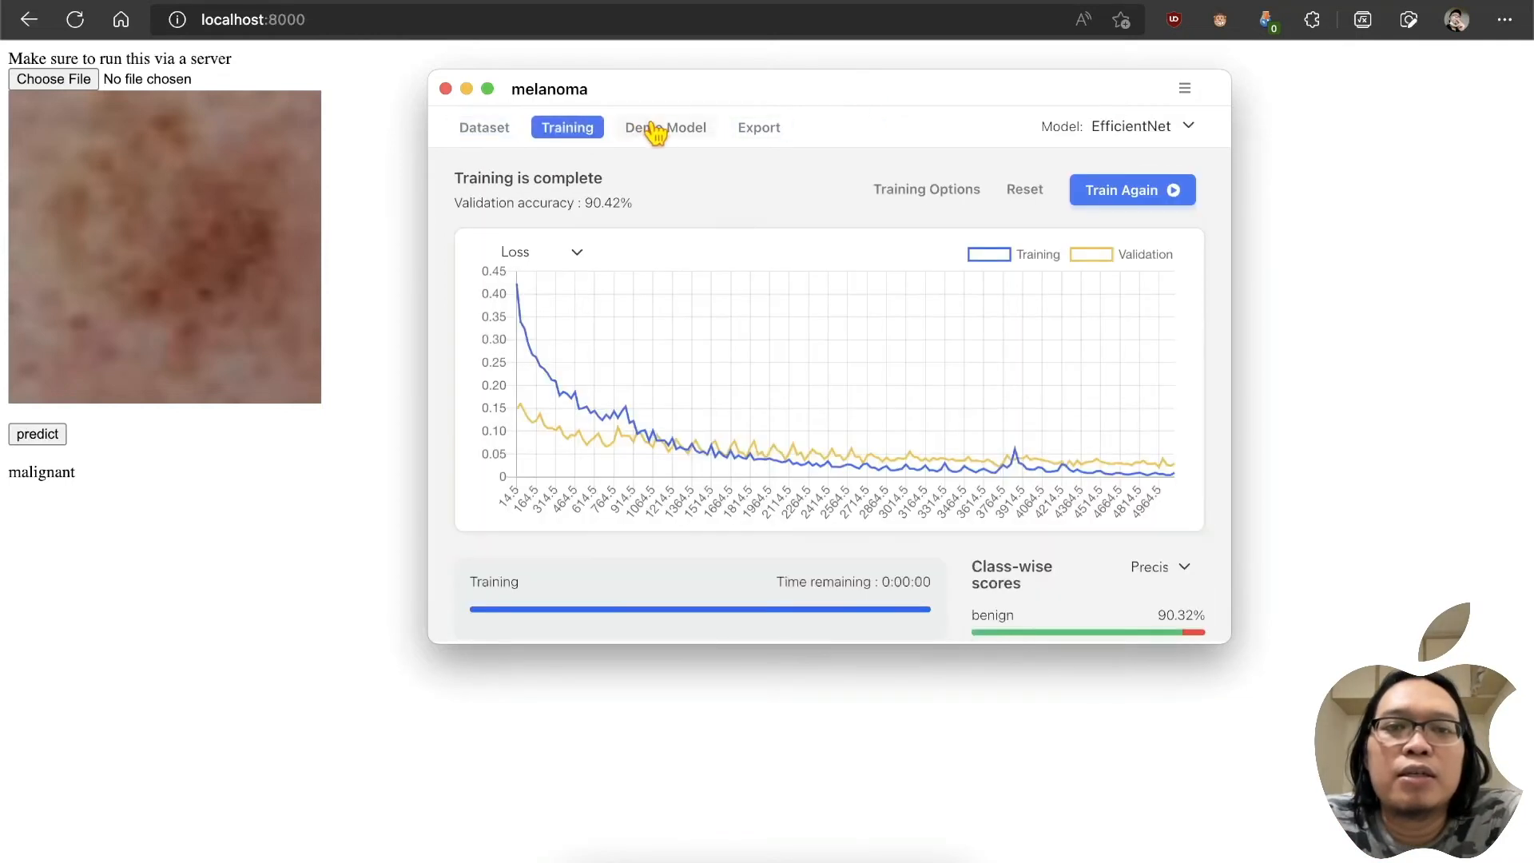
click(654, 130)
click(761, 129)
click(706, 136)
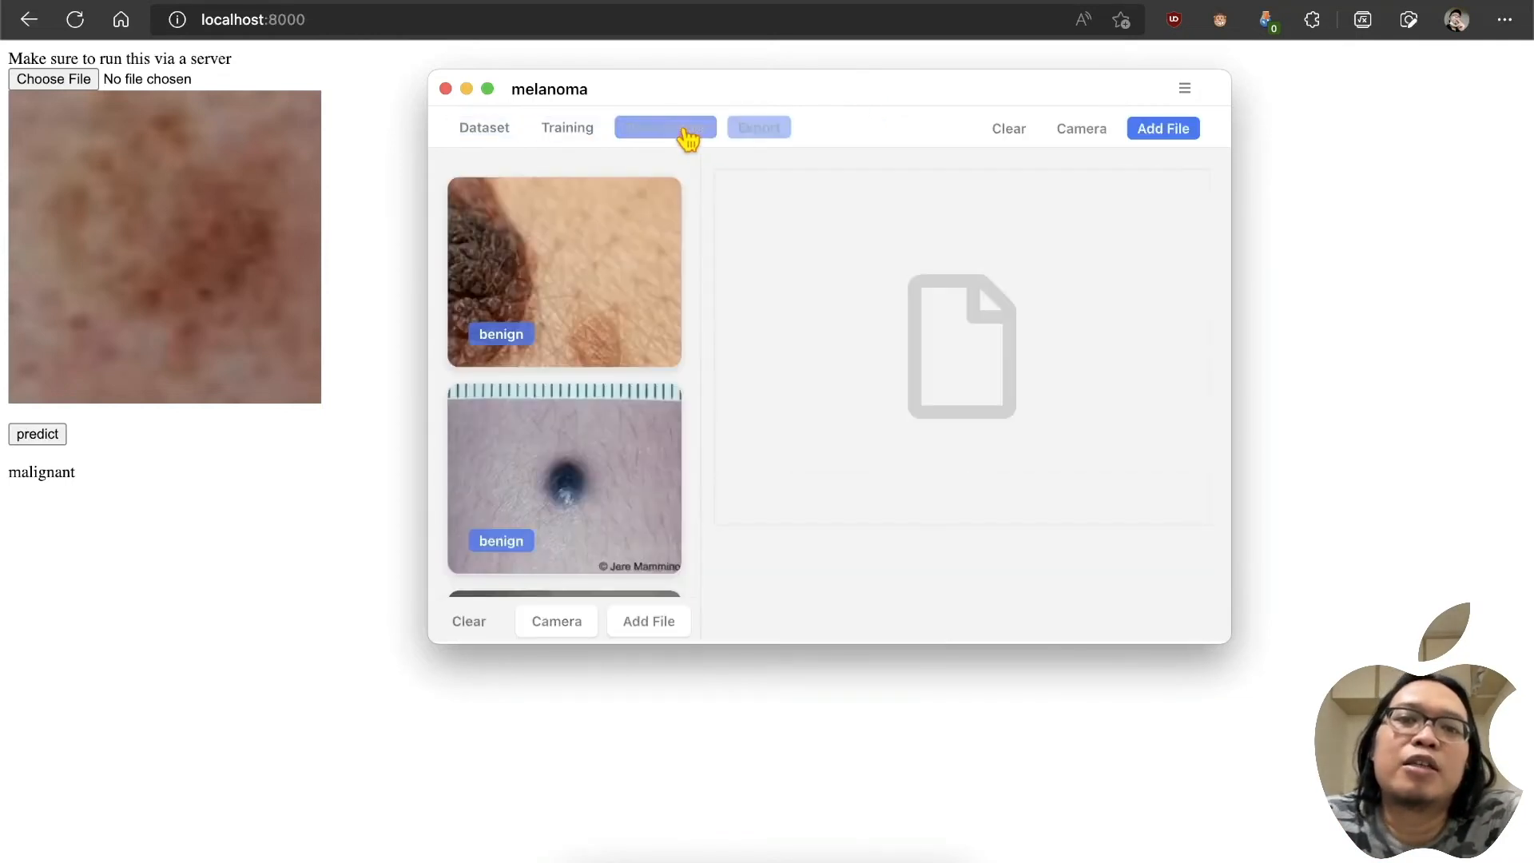
click(580, 132)
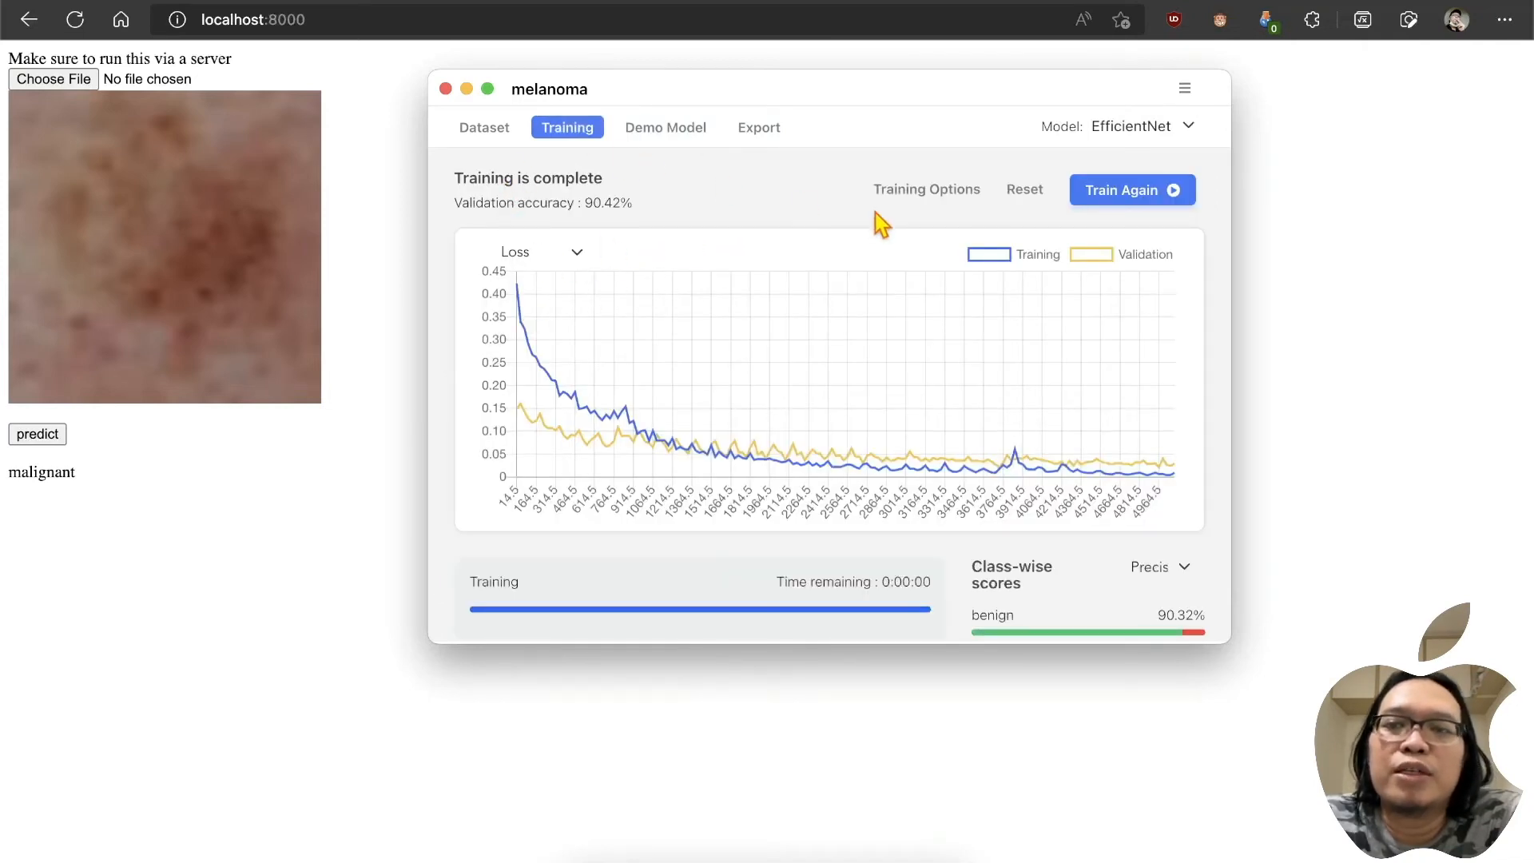
click(1143, 129)
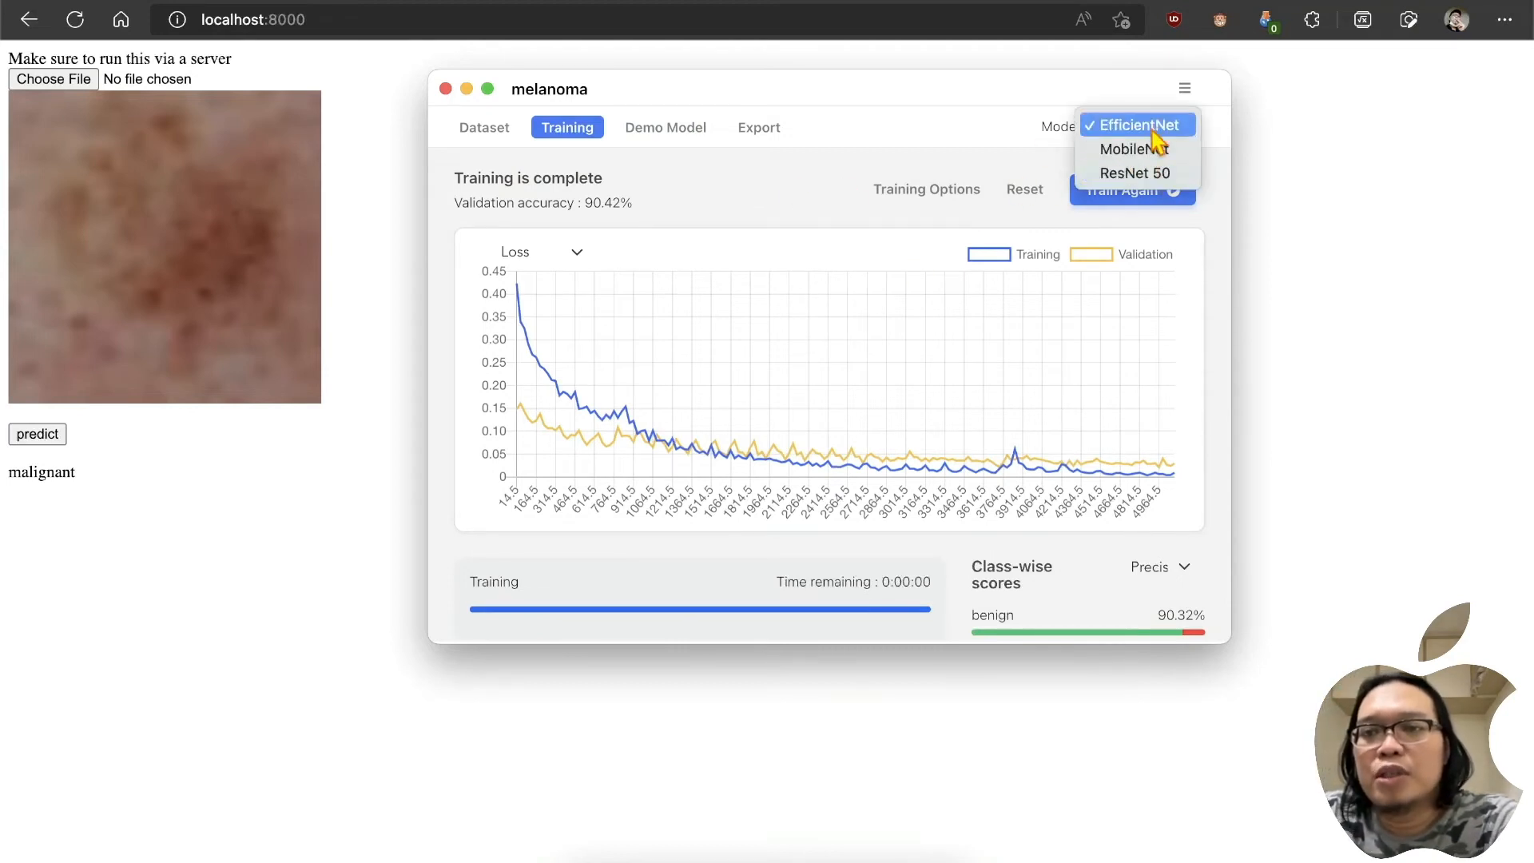
click(768, 209)
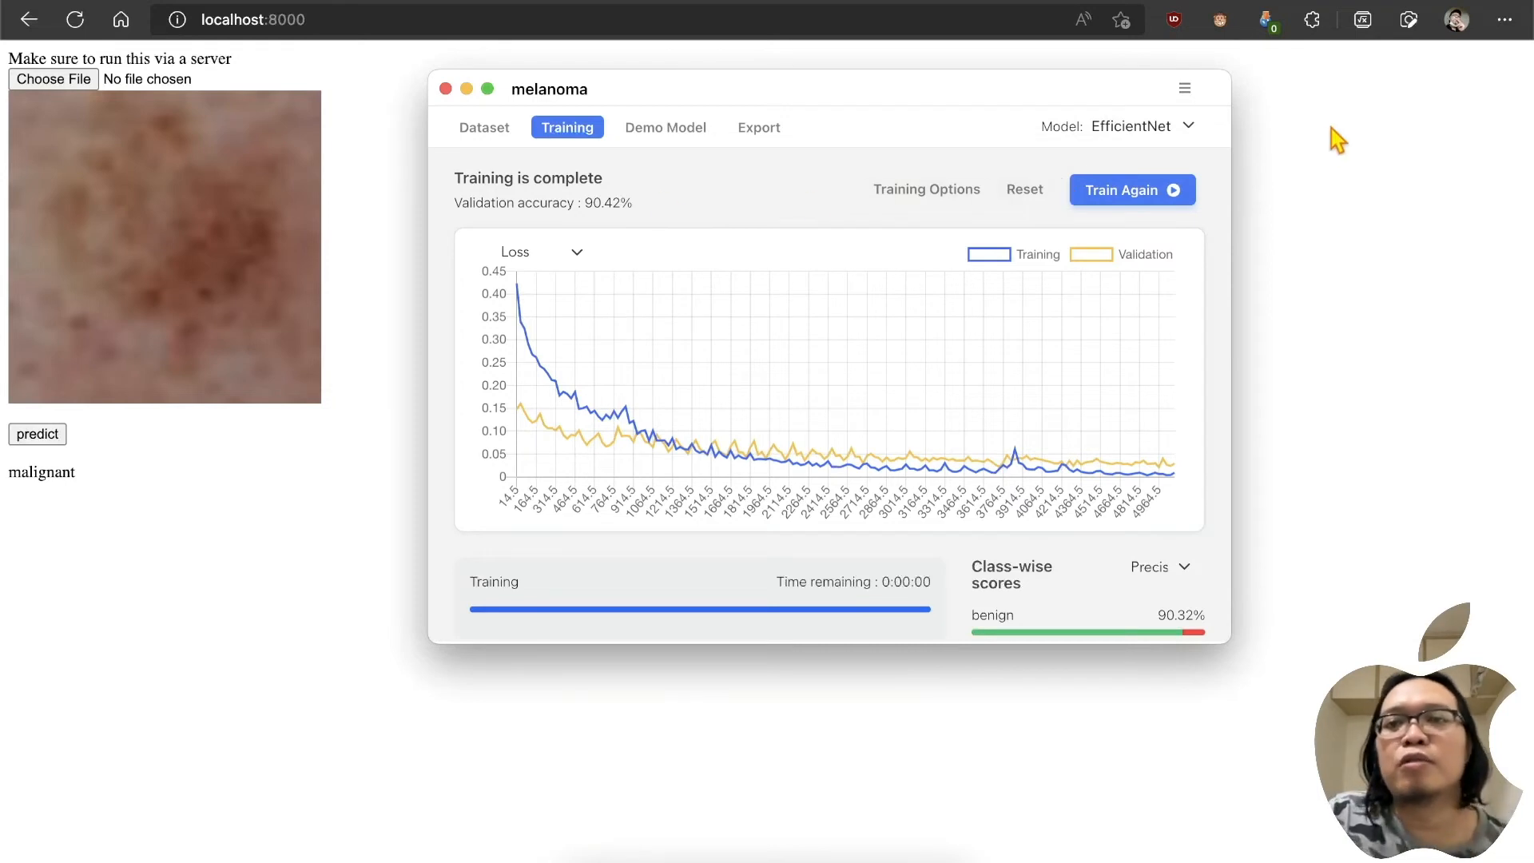
Step: Close the melanoma project and open the recent test nlp project to browse its labelled text dataset
click(1185, 88)
click(1133, 252)
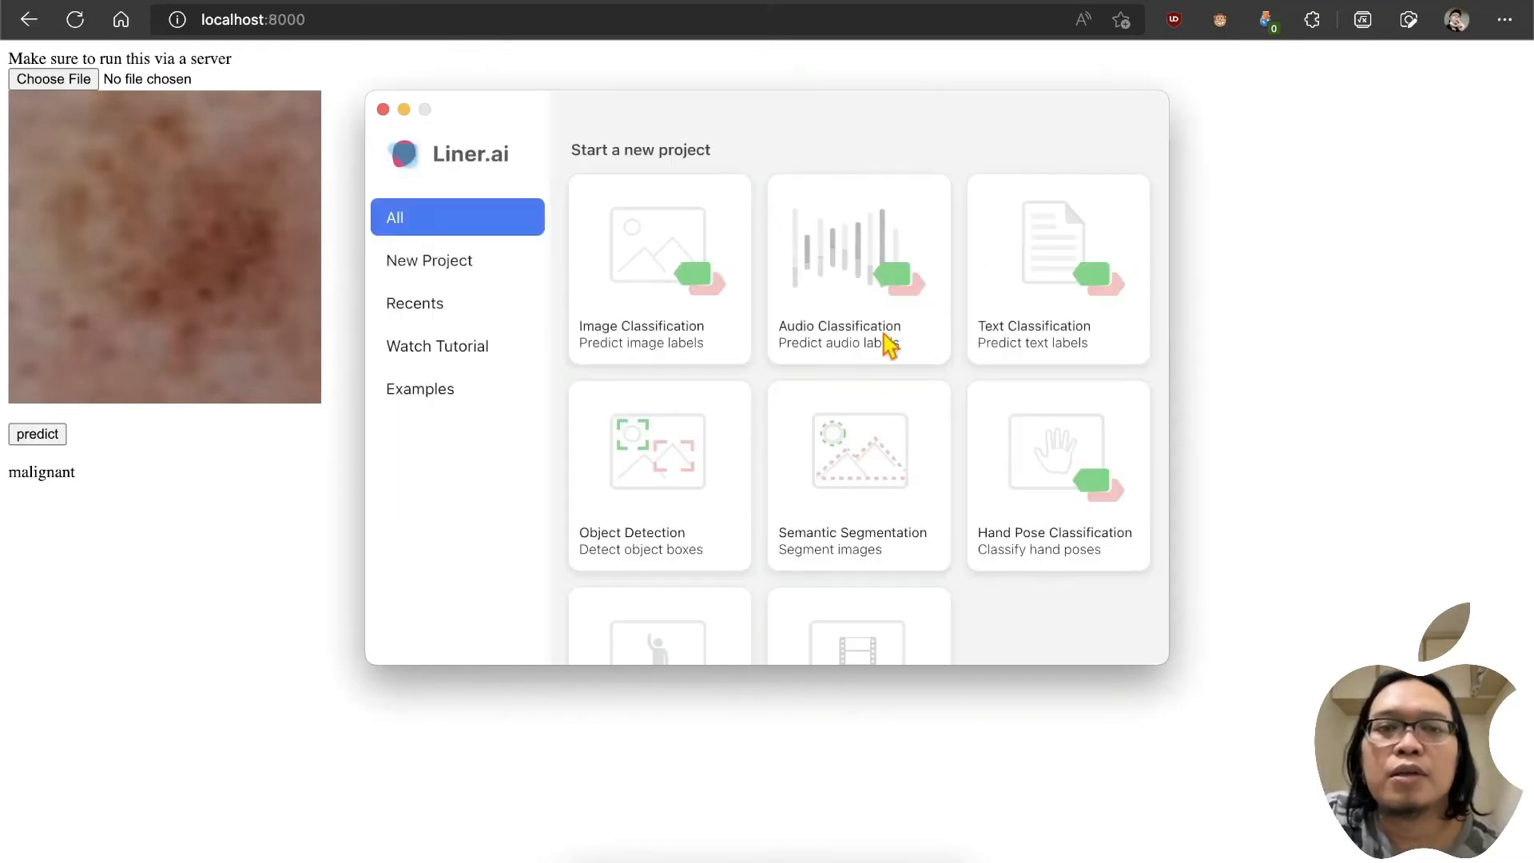
drag(872, 135, 868, 71)
scroll(1014, 452, down, 10)
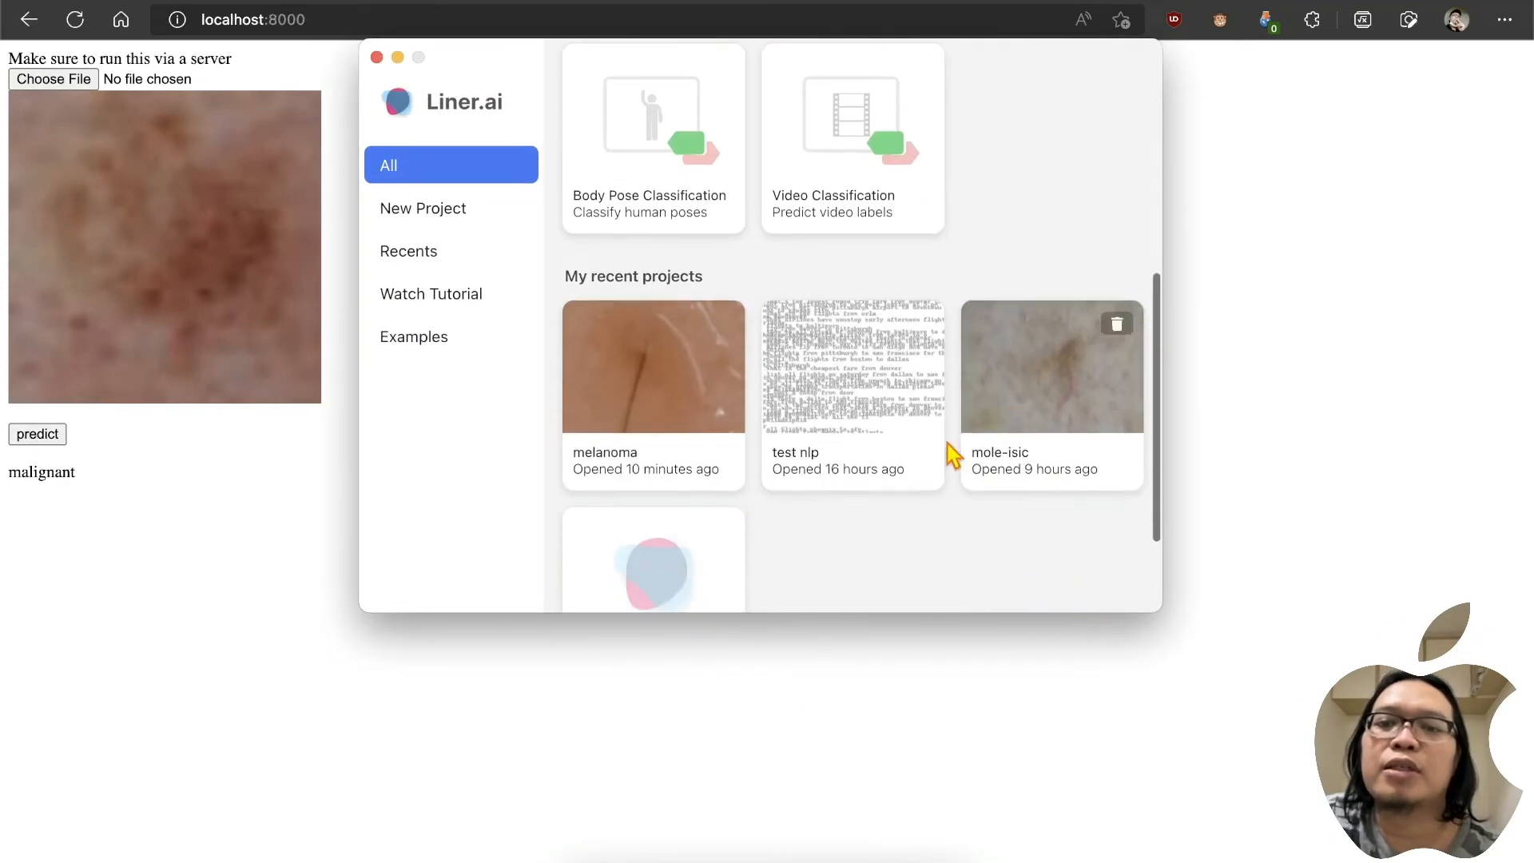
click(884, 370)
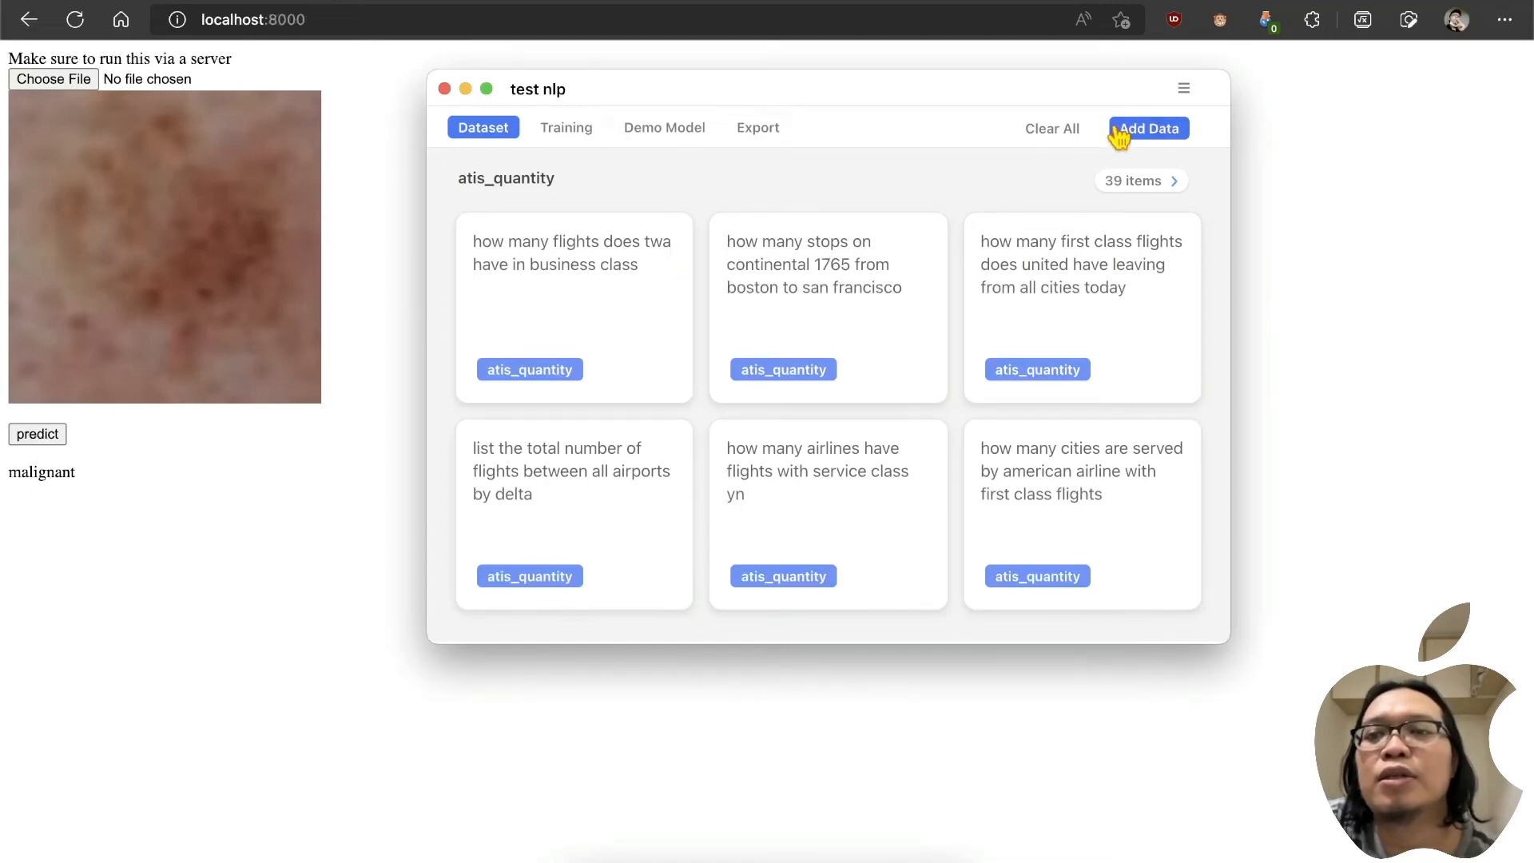
scroll(919, 340, down, 20)
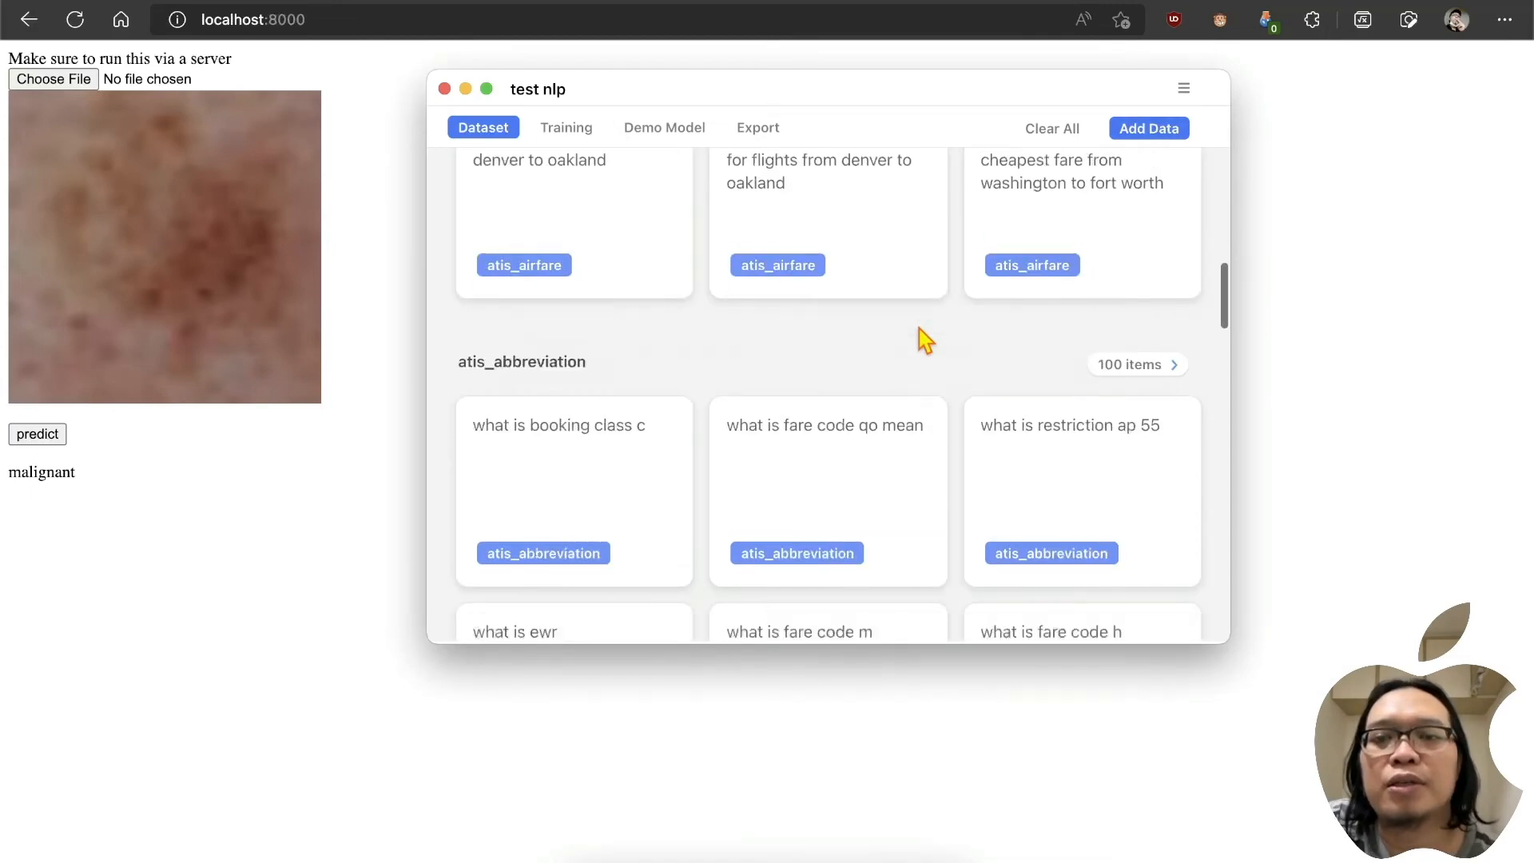
Step: Close the test nlp project and create a Text Classification project named coba-doang with author me
click(1190, 92)
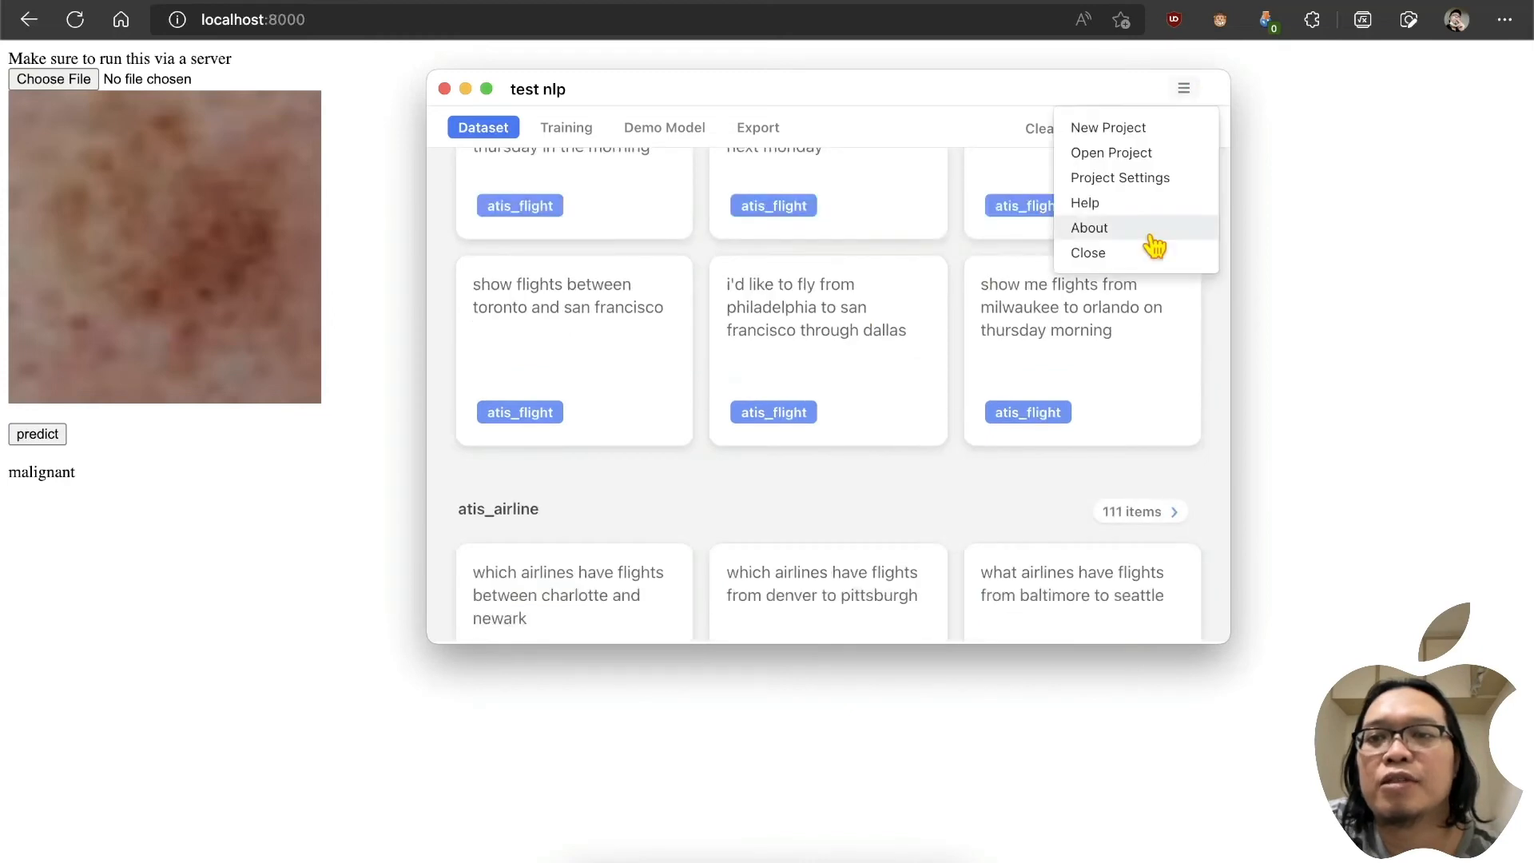
click(1119, 252)
click(486, 267)
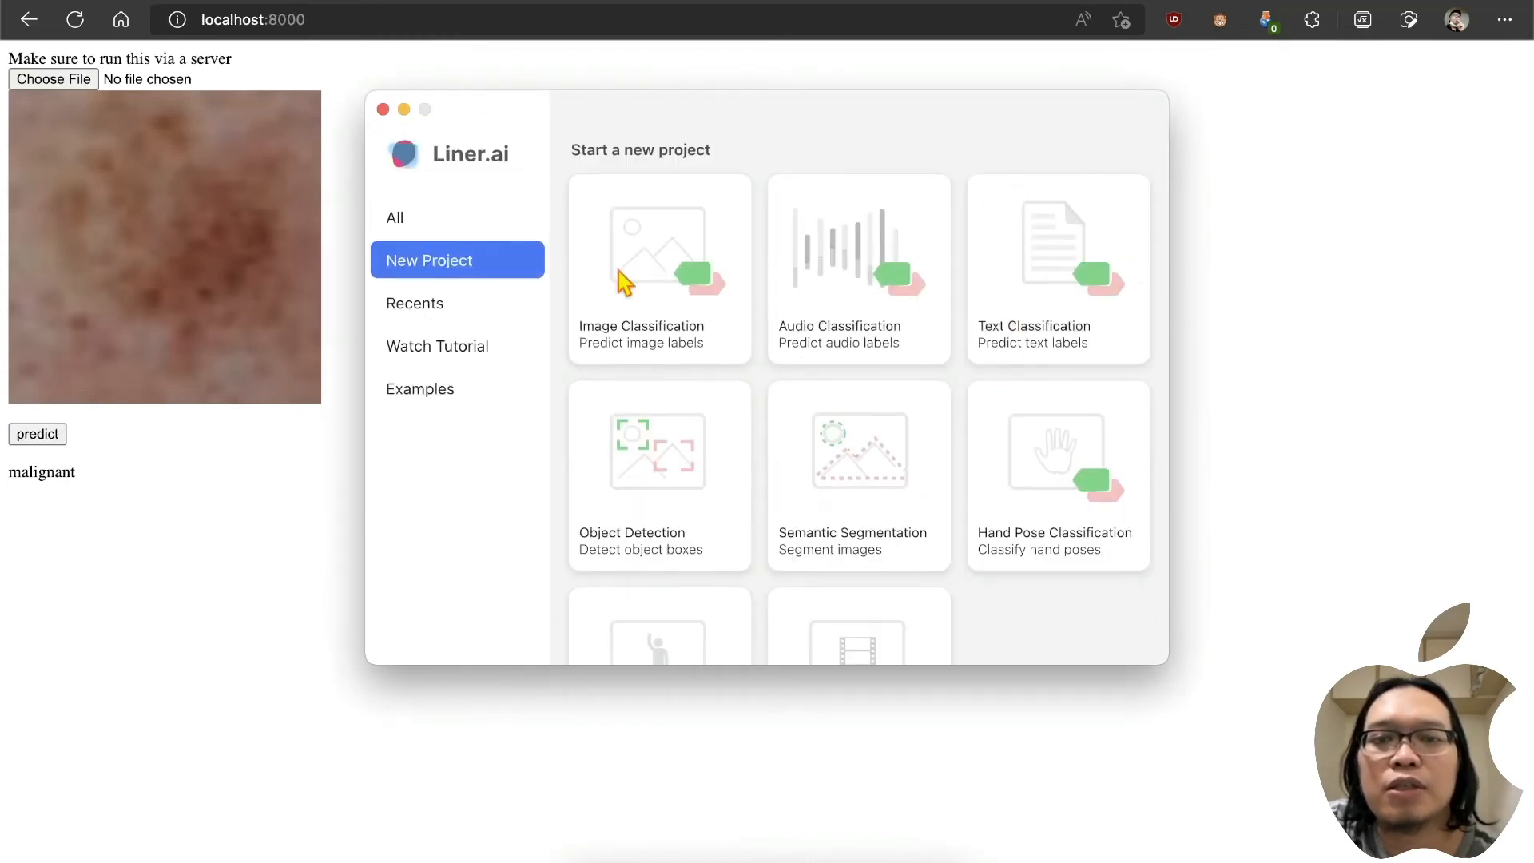
click(1068, 254)
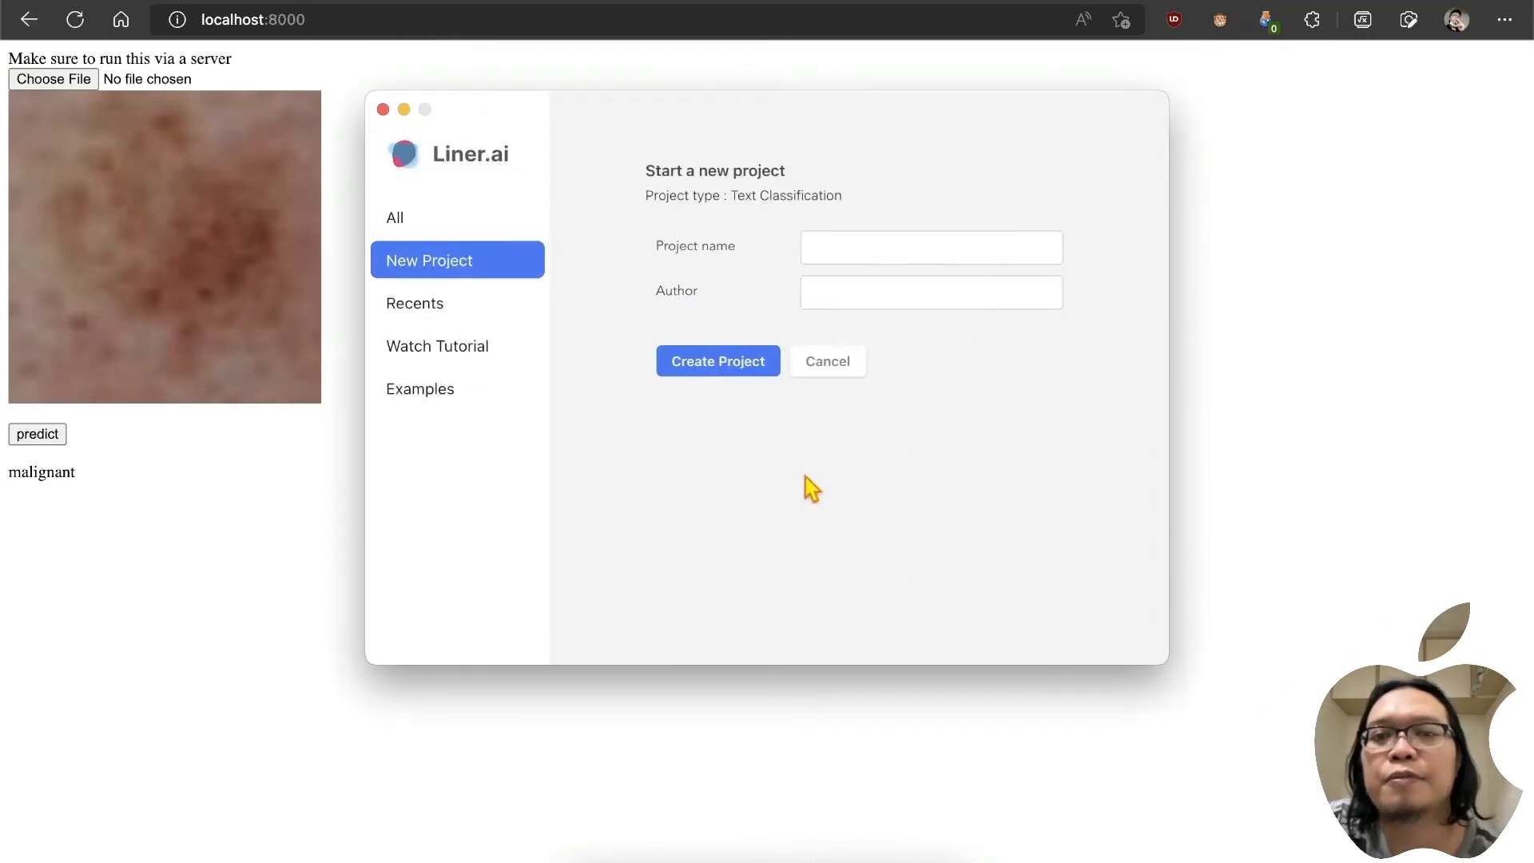
click(915, 247)
text(coba-doang)
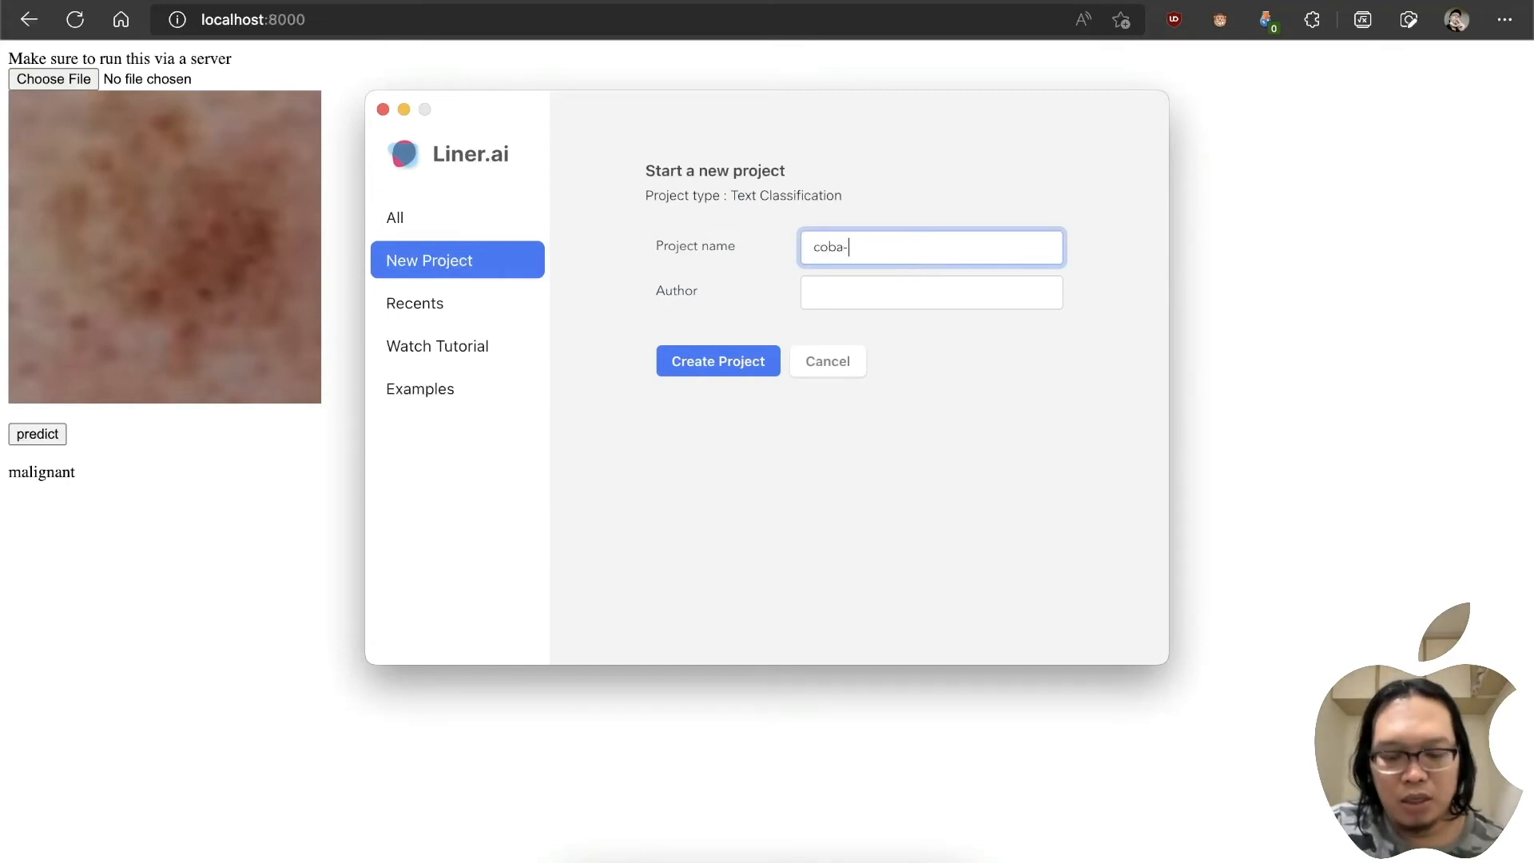
click(839, 293)
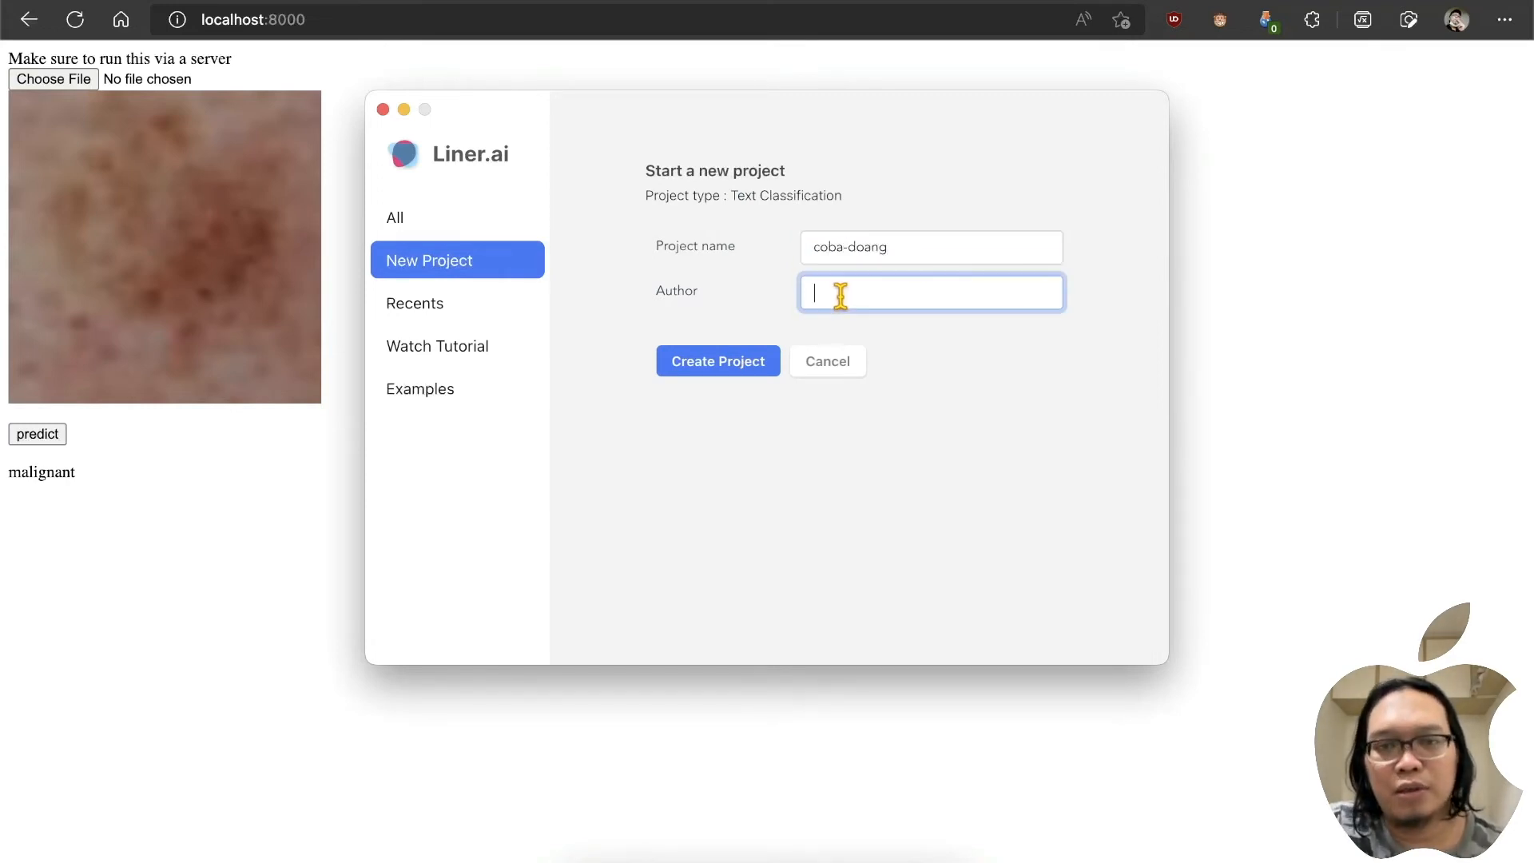
text(nia)
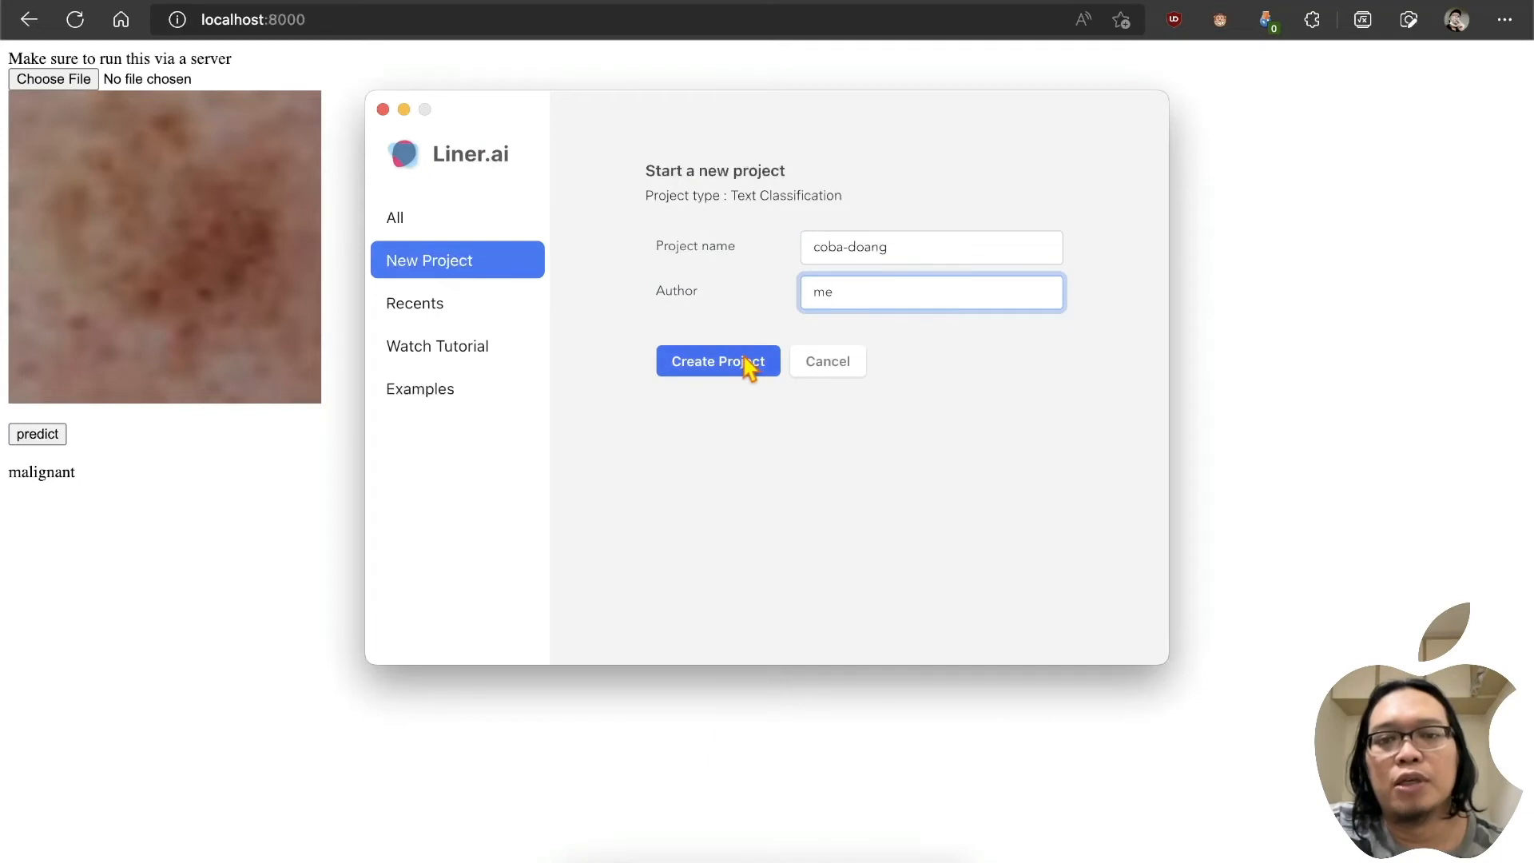
click(749, 363)
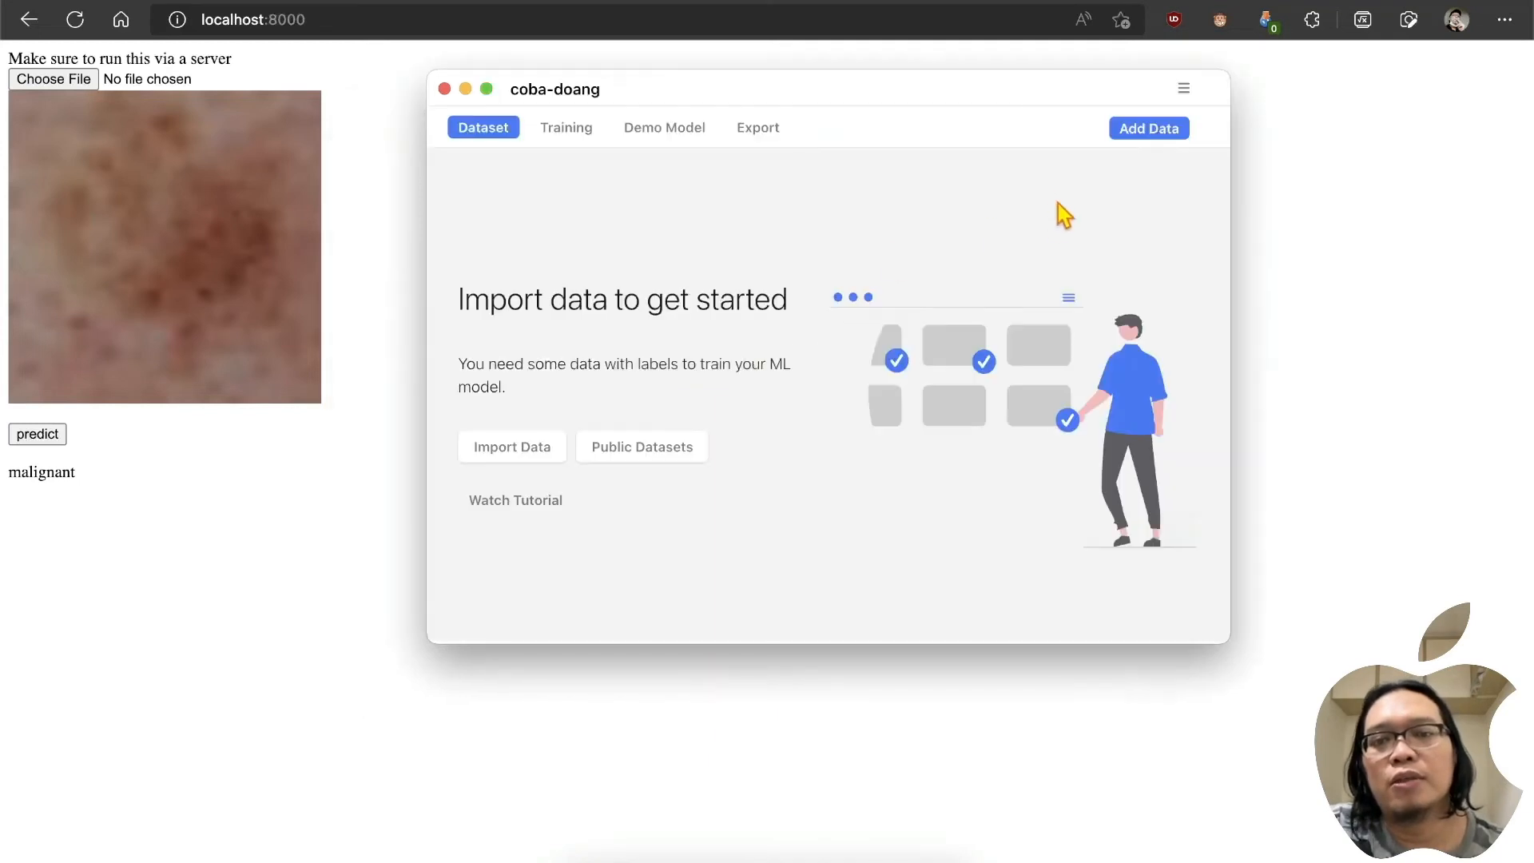
Step: Download the public ATIS Flights dataset into the project and proceed to training
click(632, 447)
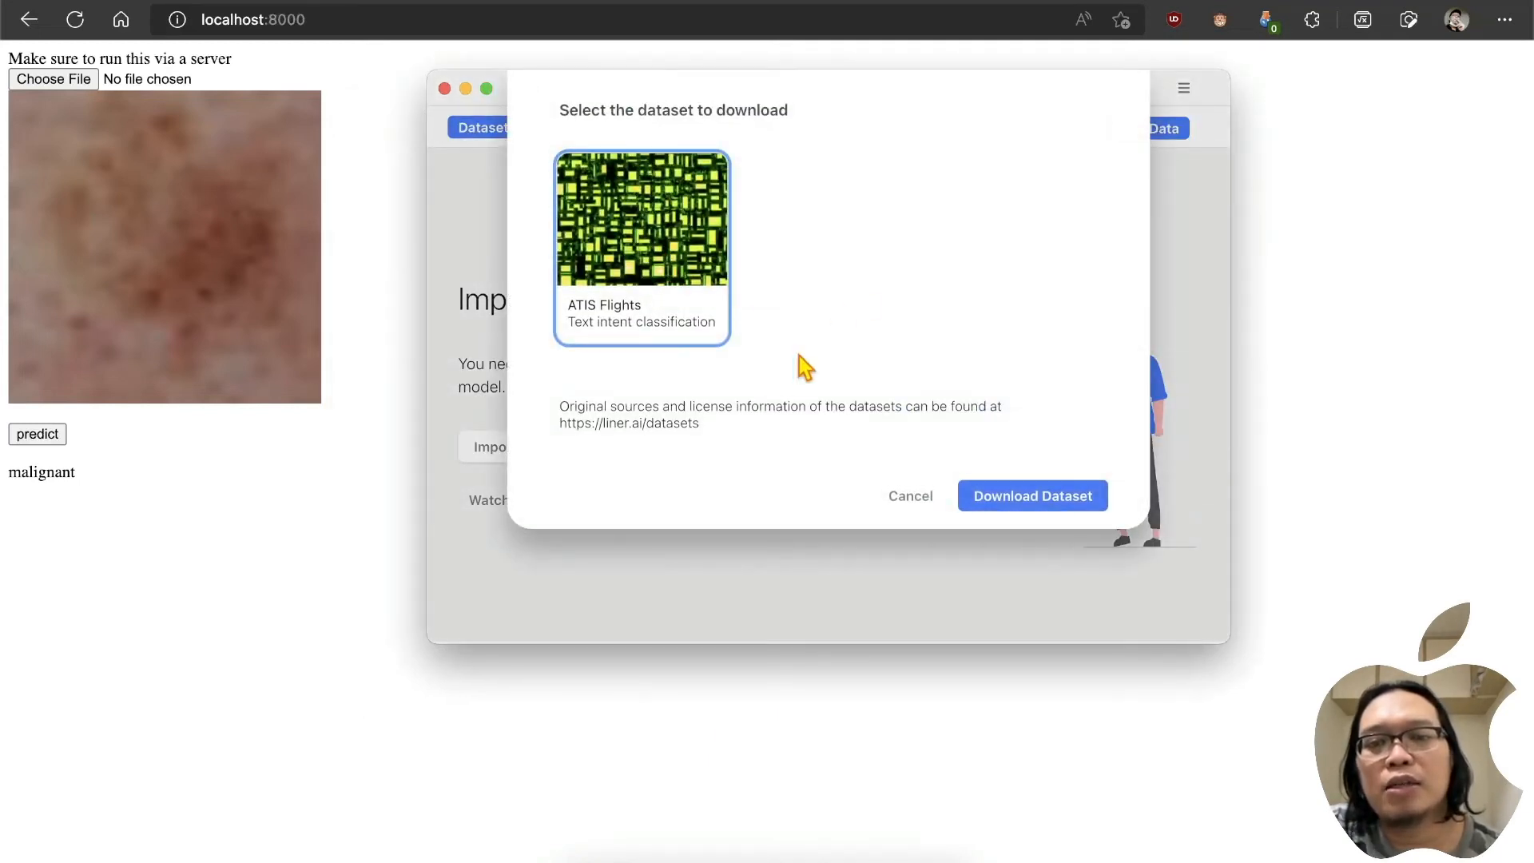
click(1023, 506)
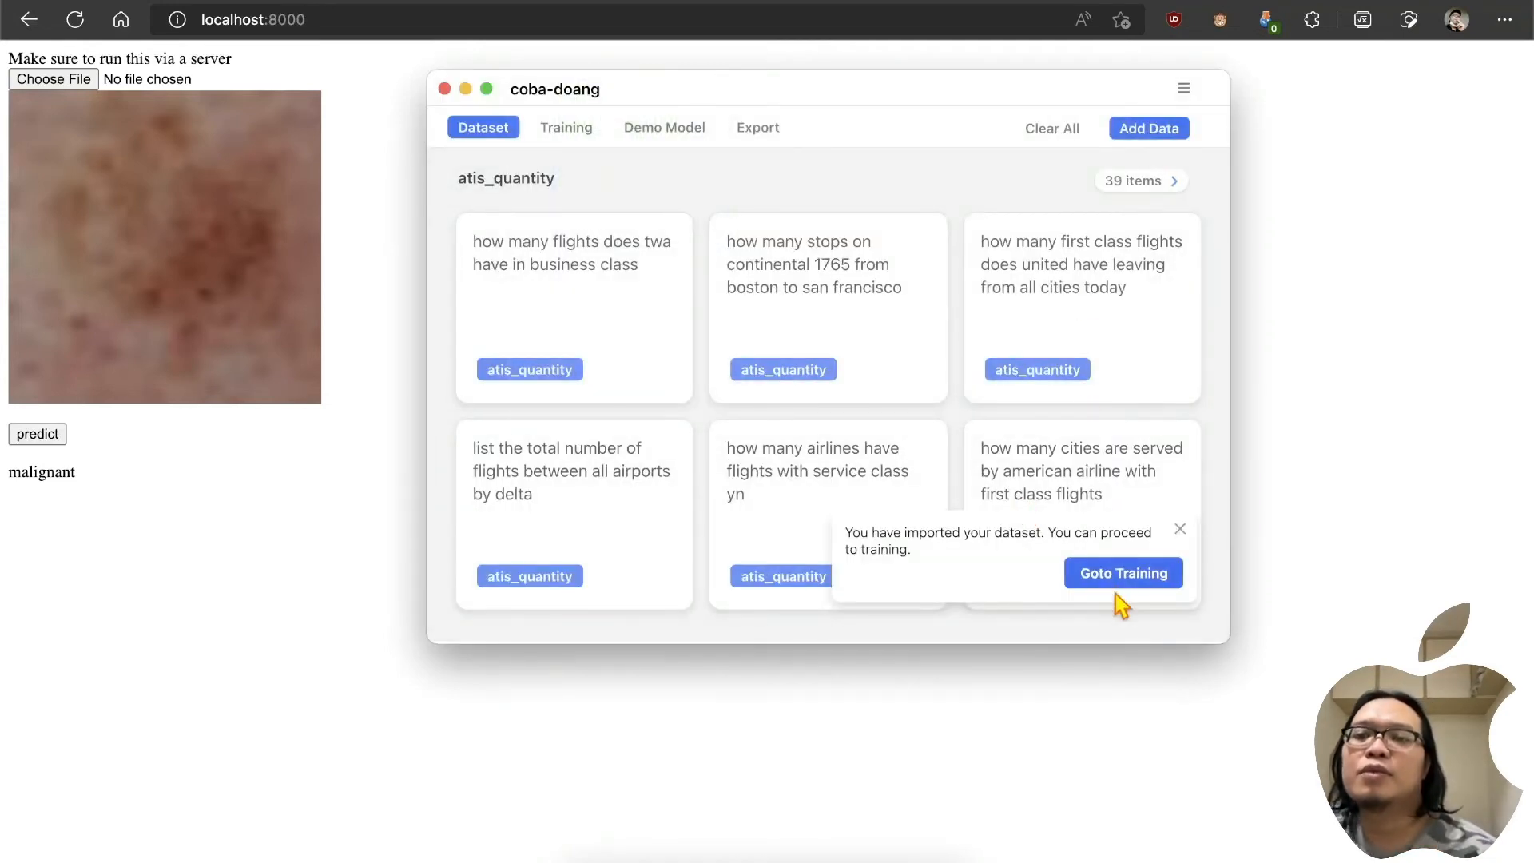
click(1155, 592)
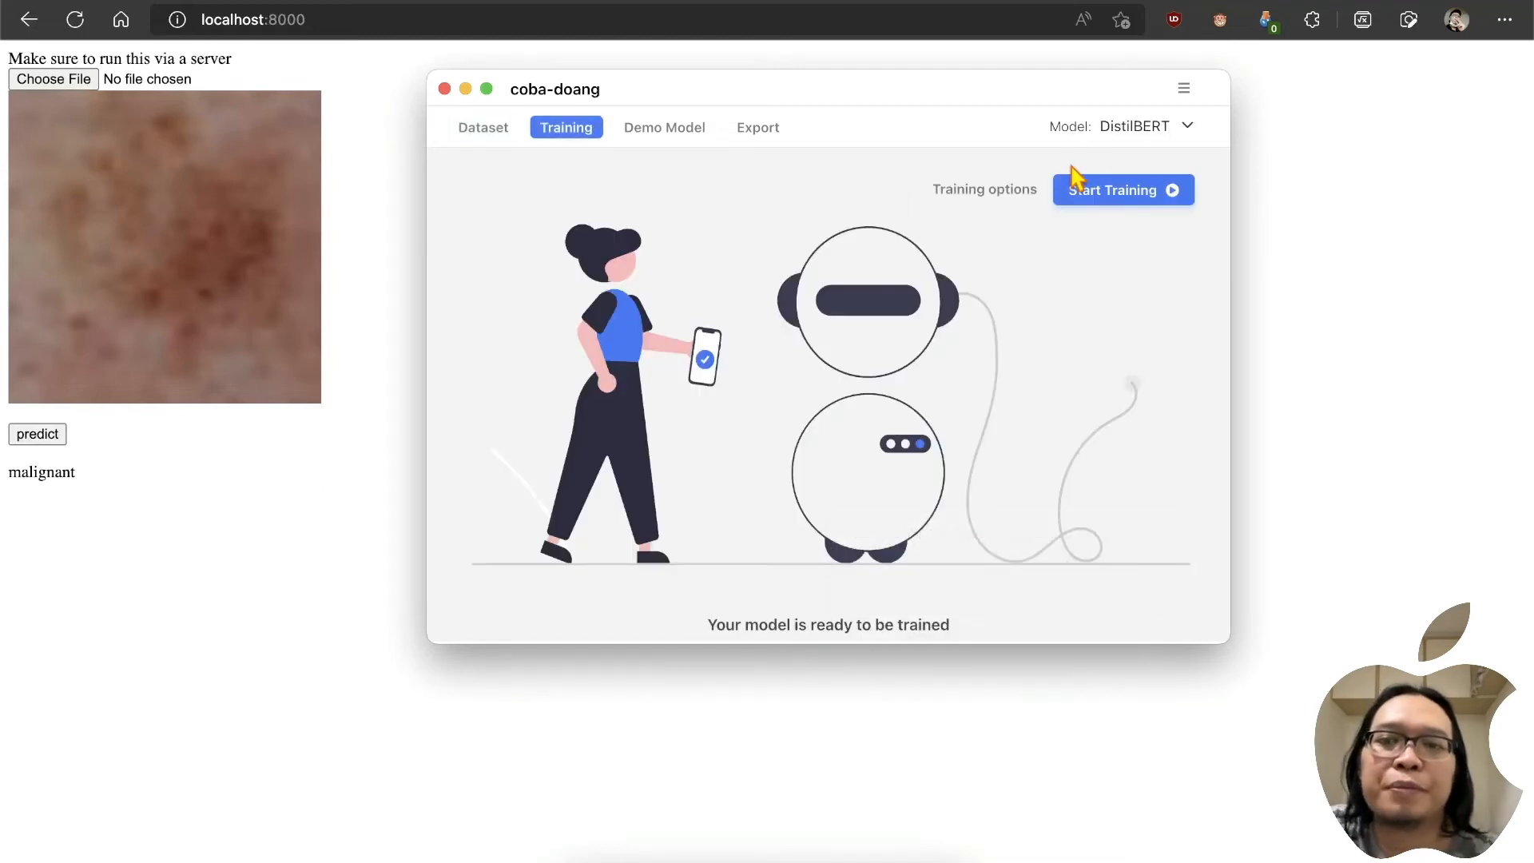
Step: Try TinyBERT as the project's training model, comparing it with DistilBERT, and return the selection to DistilBERT
click(1144, 131)
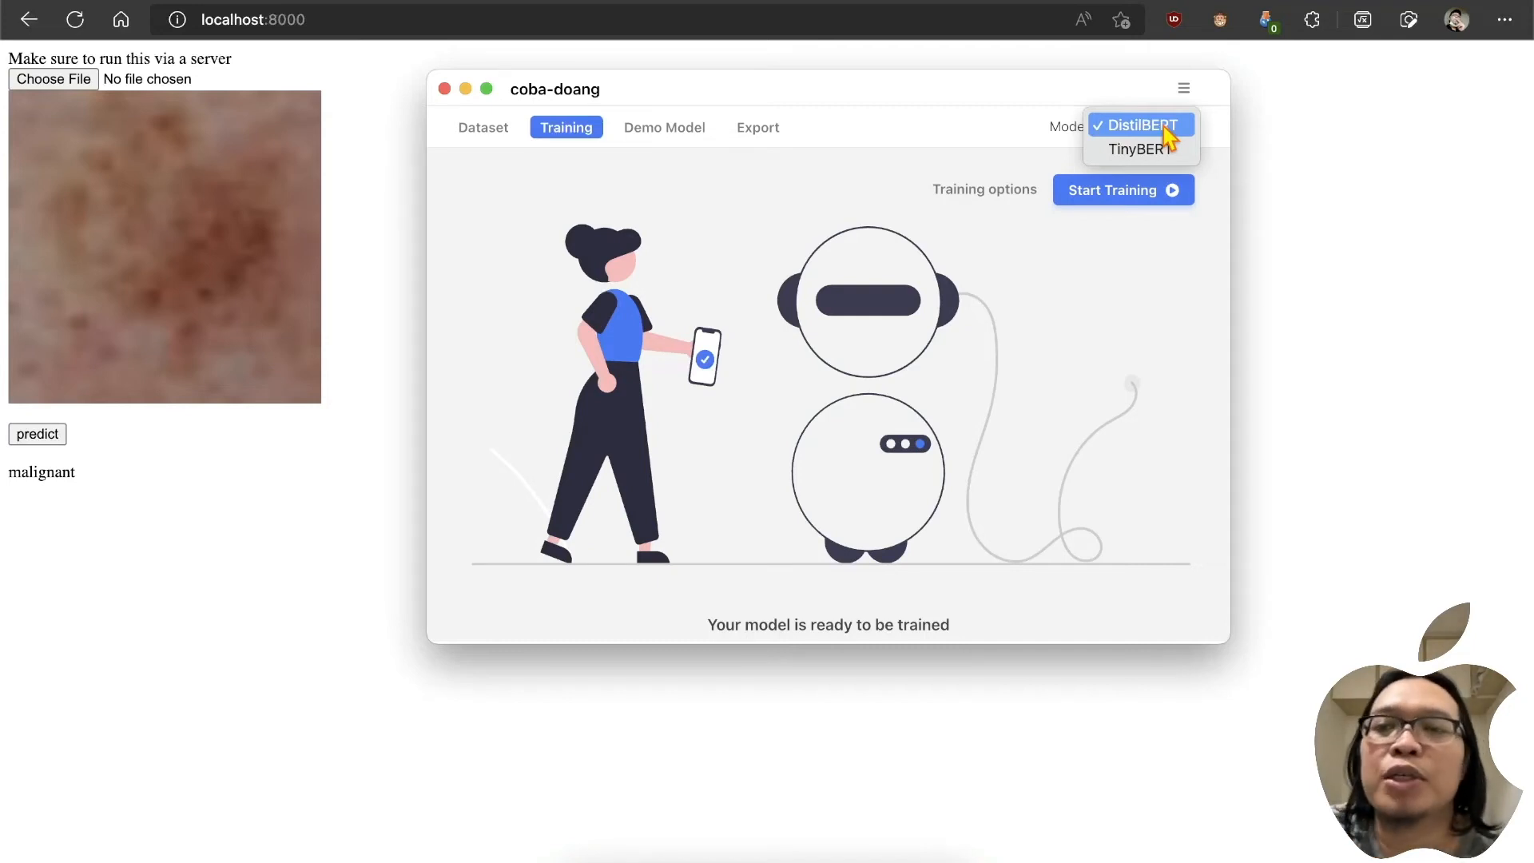
click(1156, 150)
click(1155, 137)
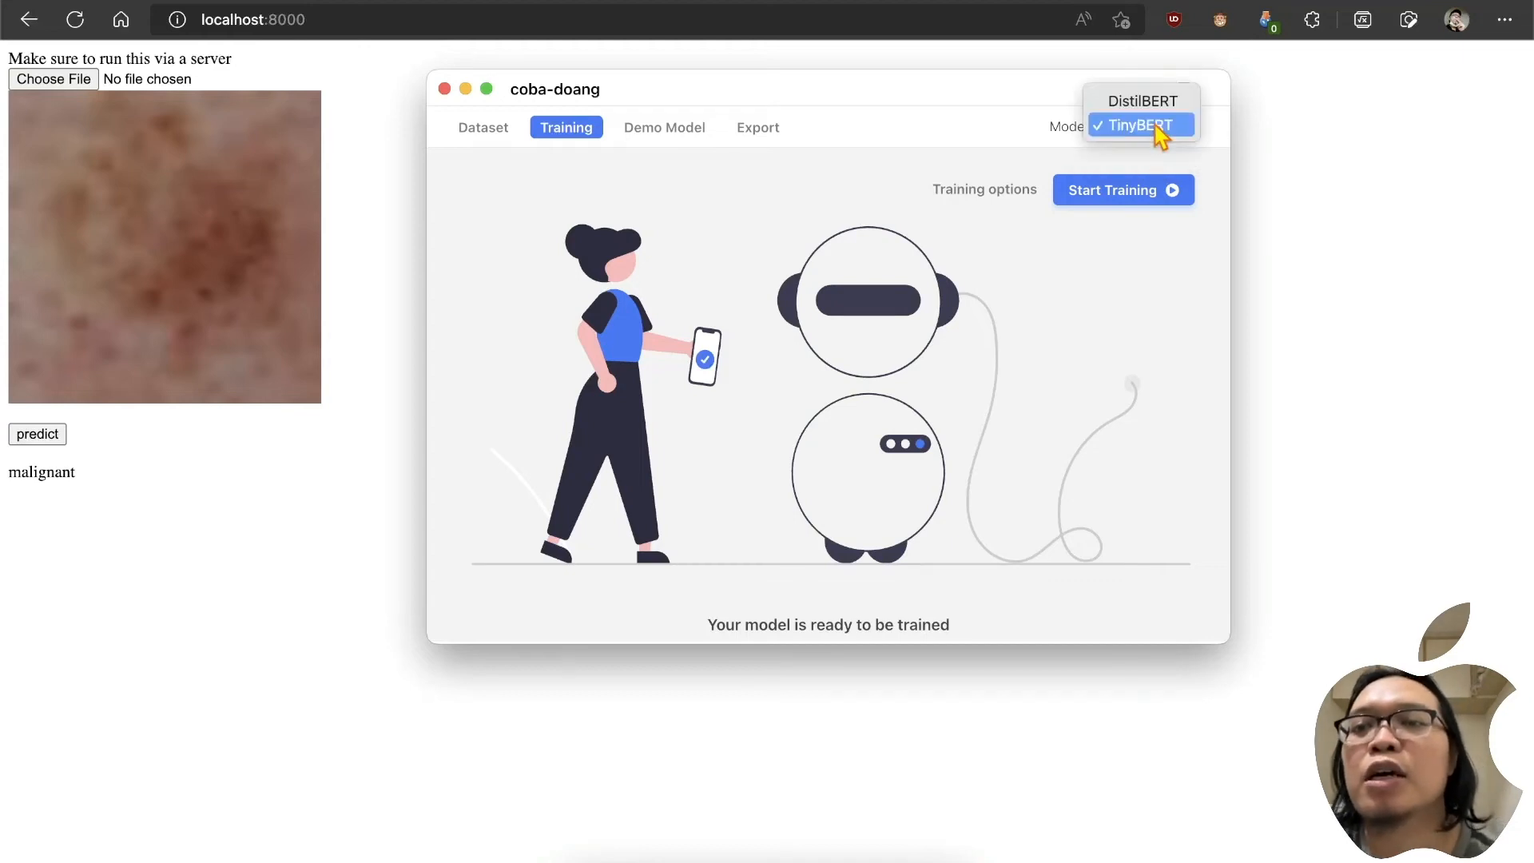
click(1153, 105)
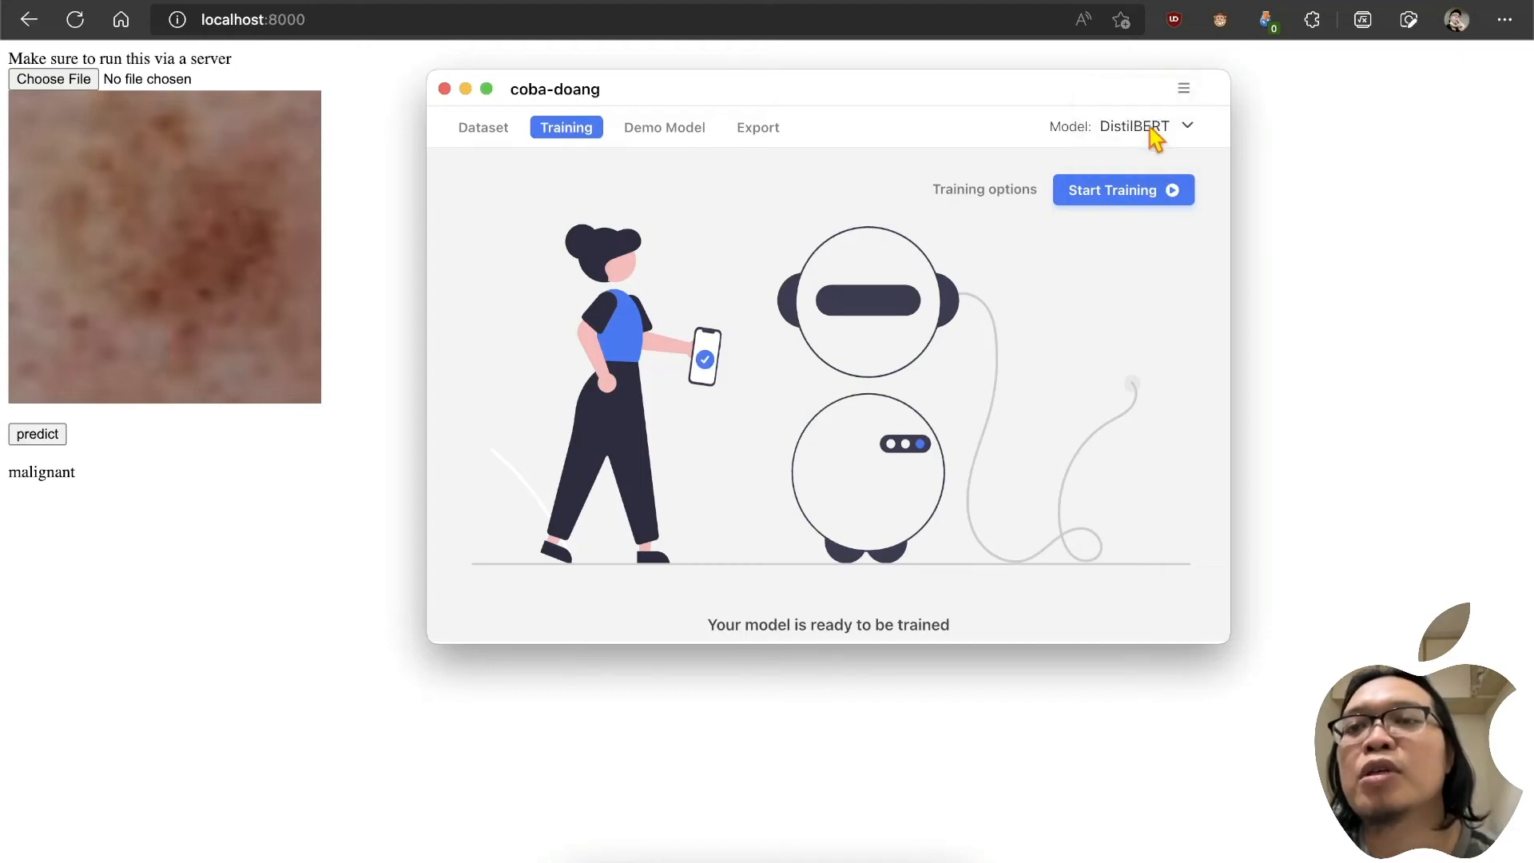
click(1153, 130)
click(1152, 150)
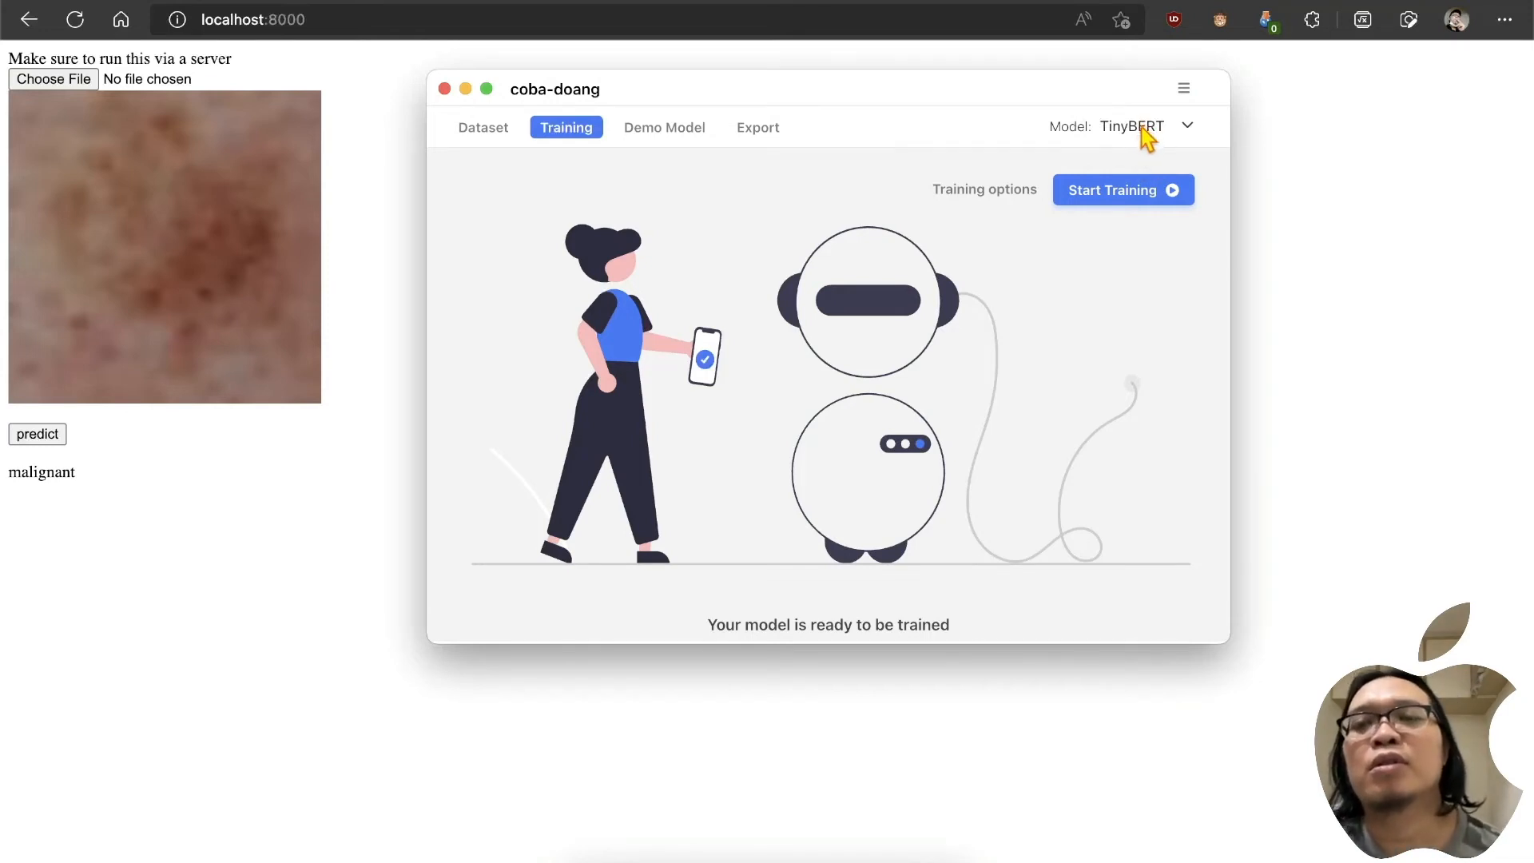
click(1145, 133)
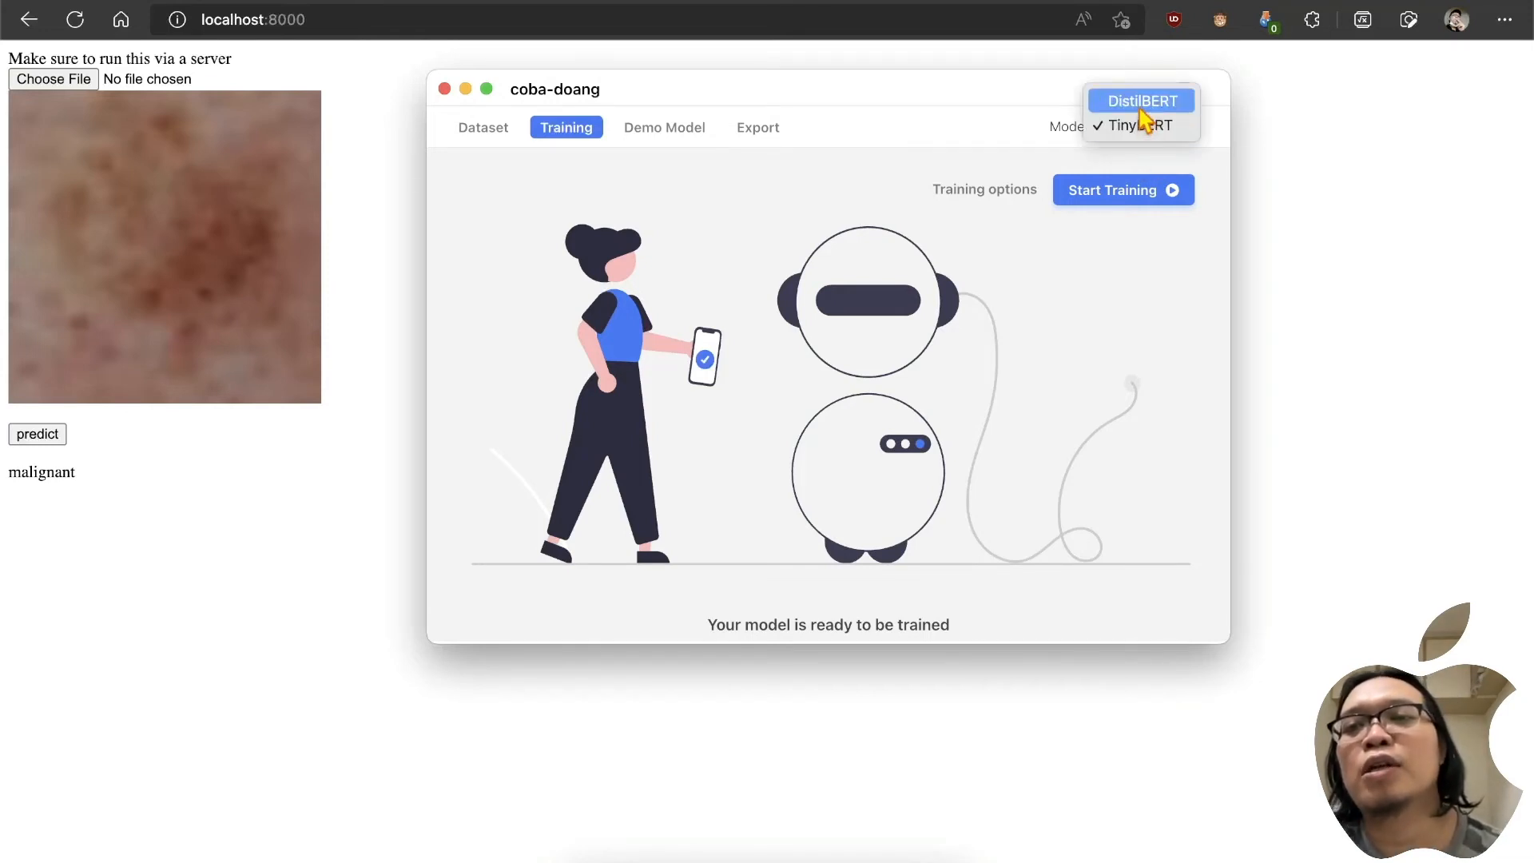
click(1143, 105)
click(1145, 130)
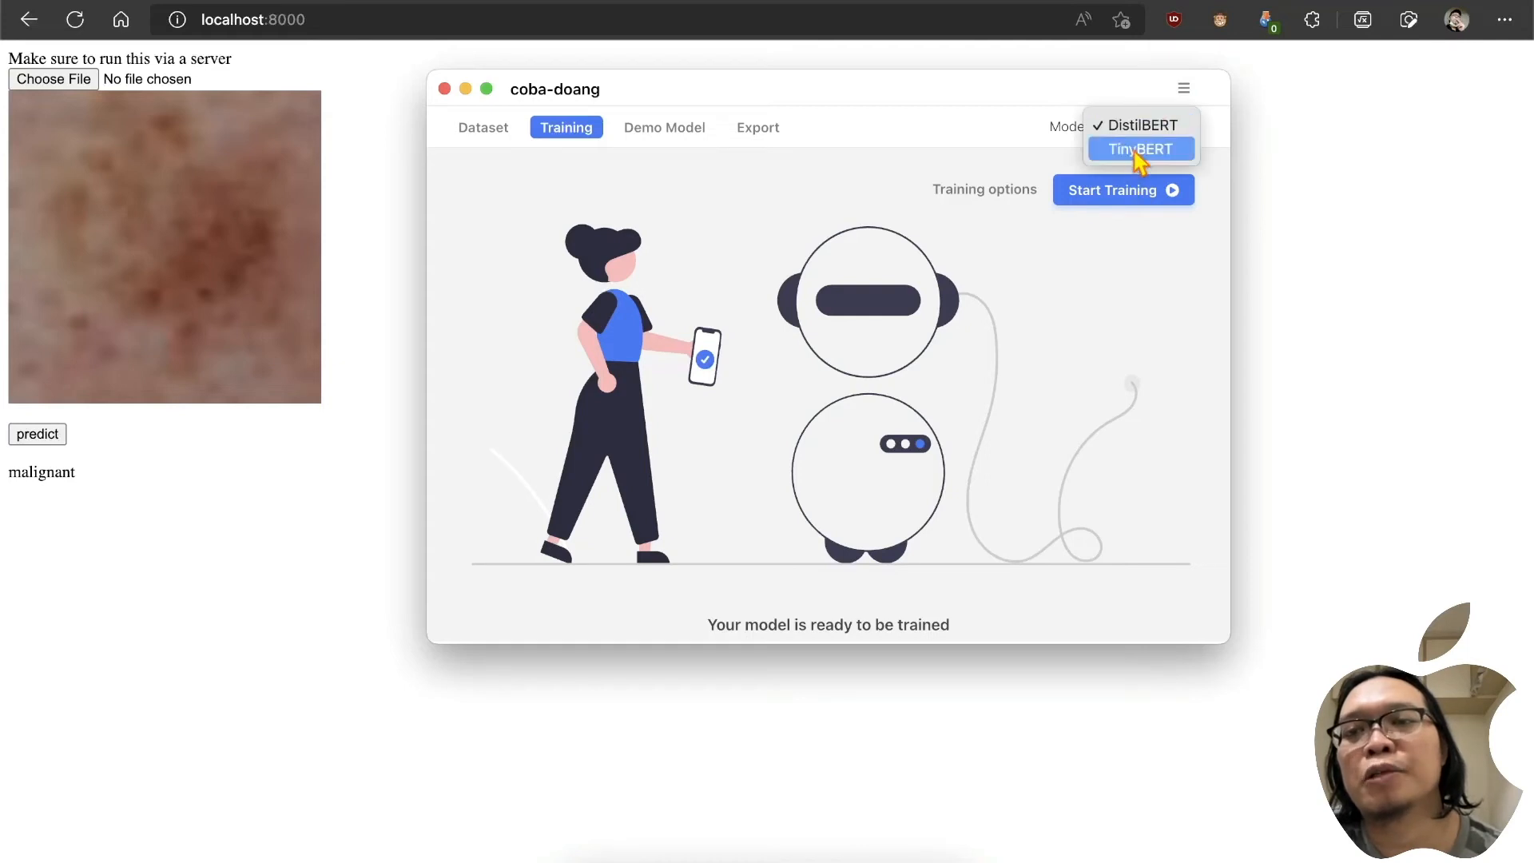
click(1143, 145)
click(1142, 136)
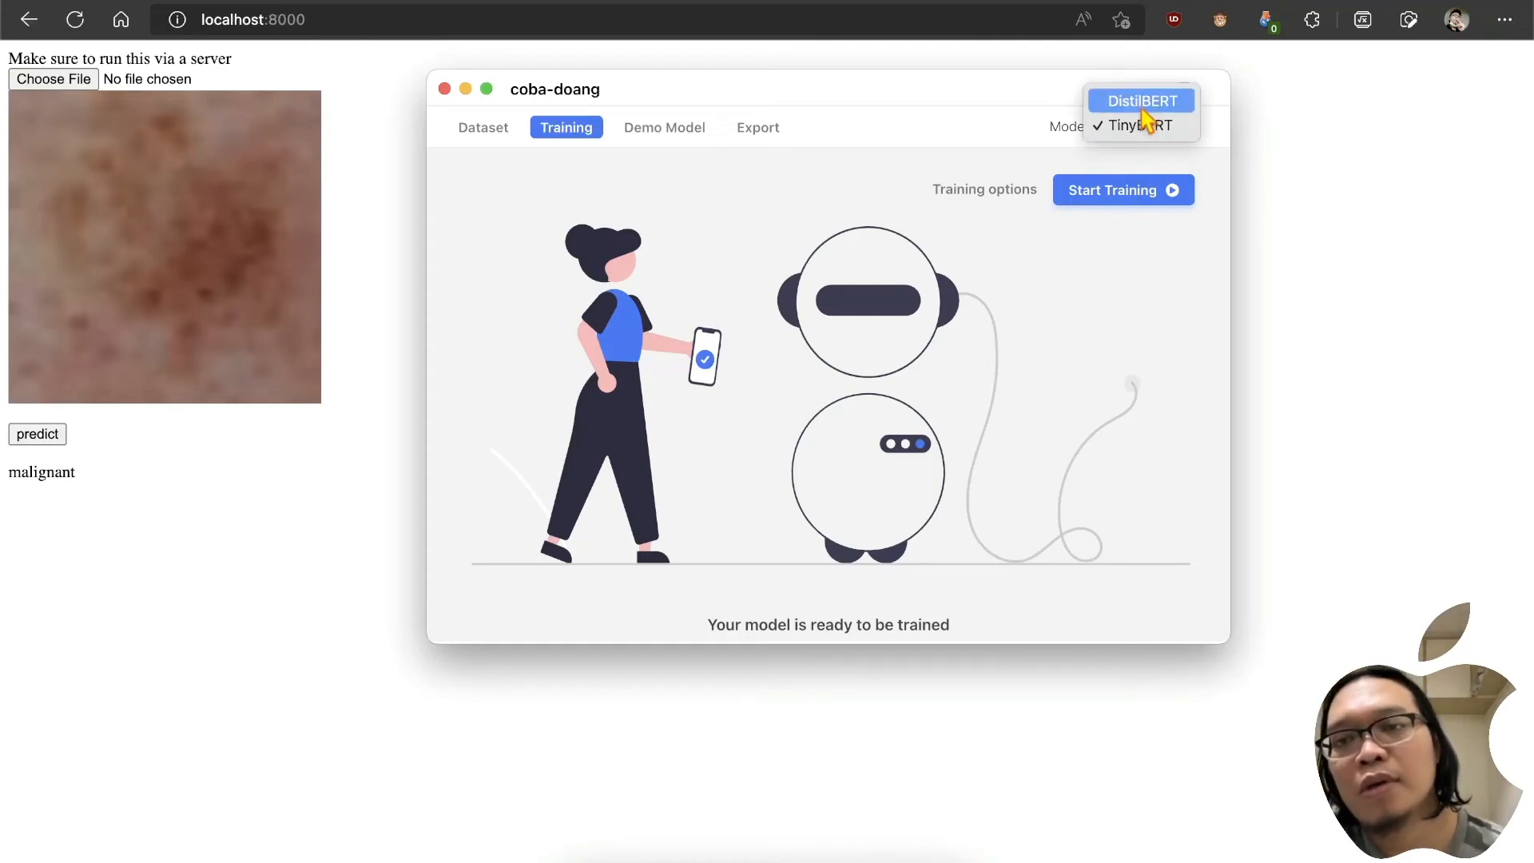
click(1143, 103)
click(1155, 134)
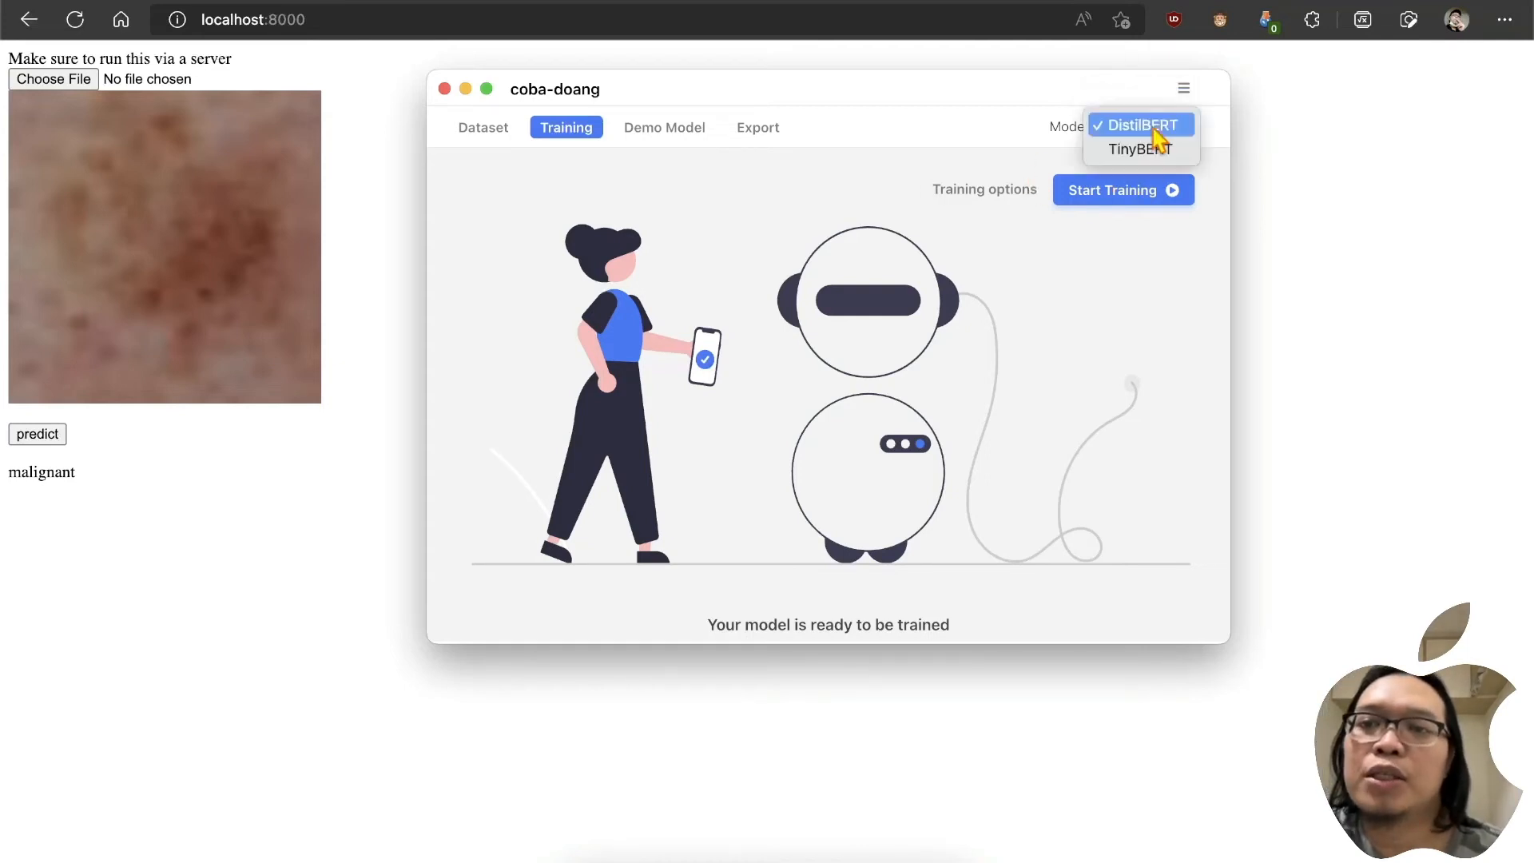
click(1155, 131)
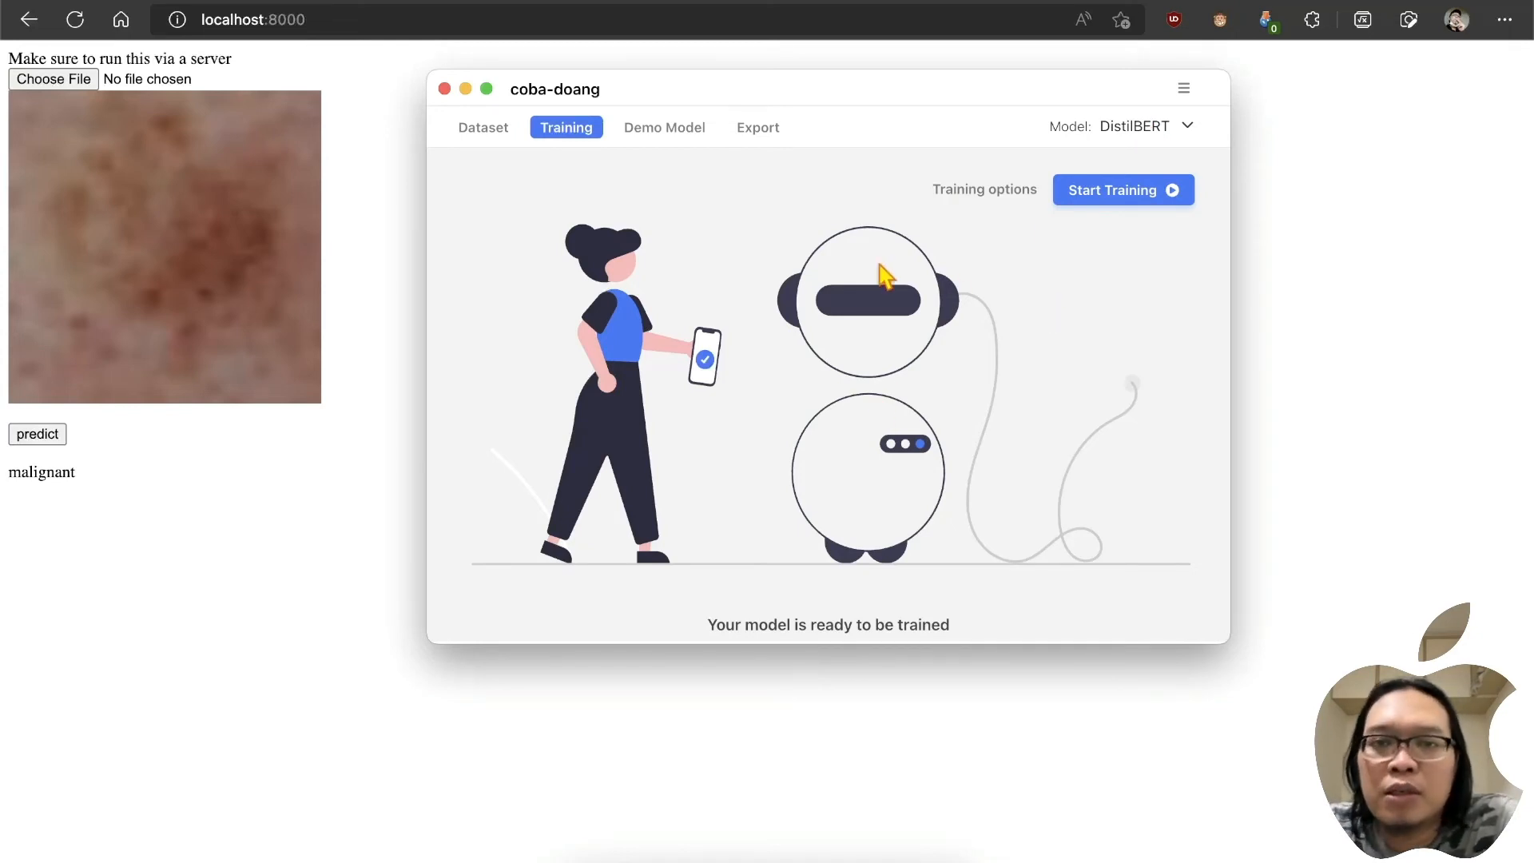
Step: Start training the DistilBERT text classifier and check its training options while it runs
click(1101, 195)
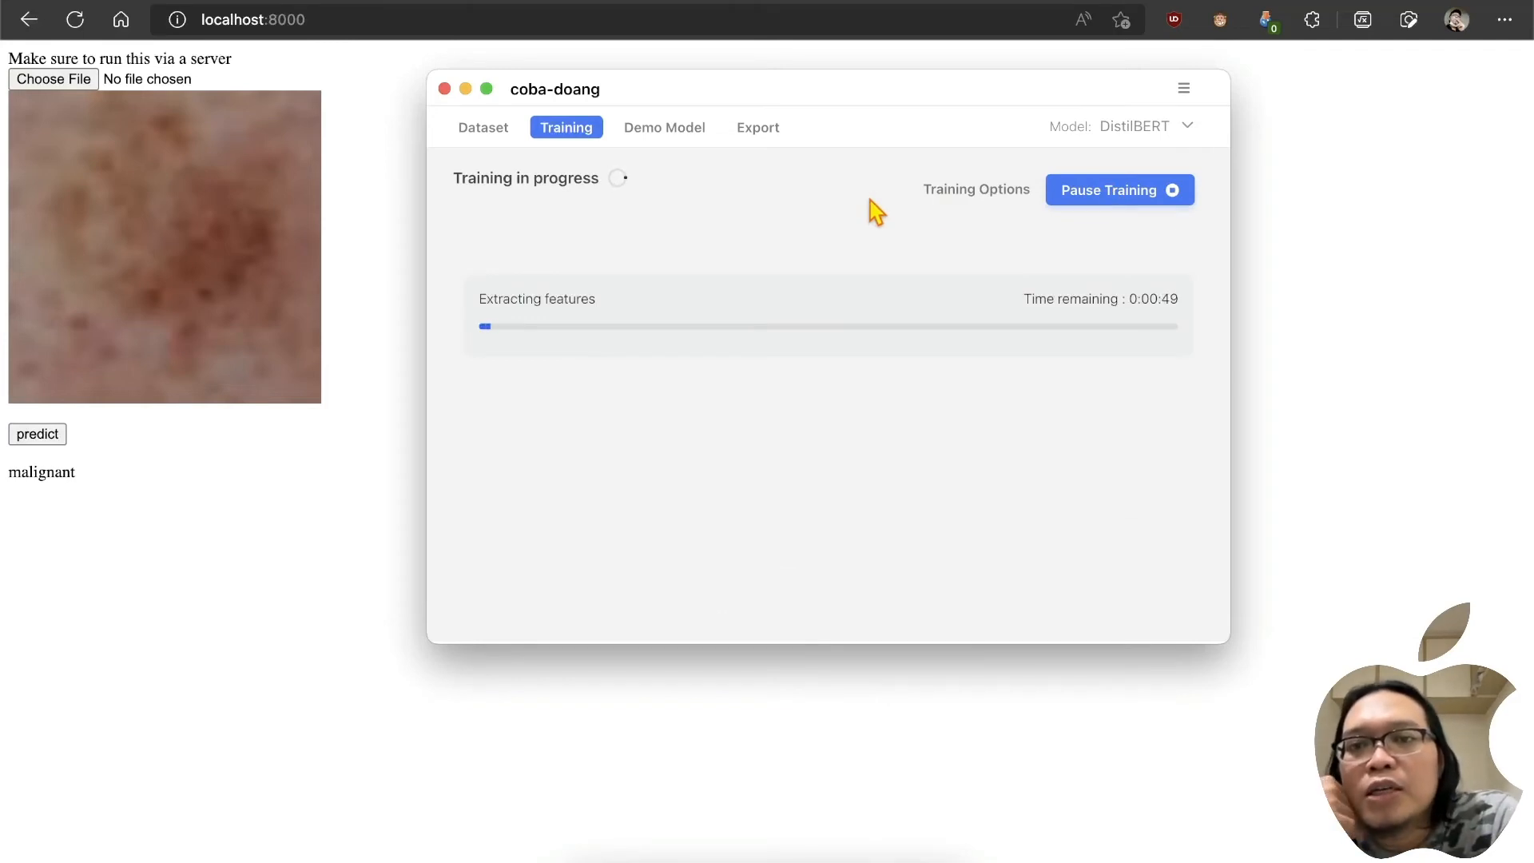
click(943, 196)
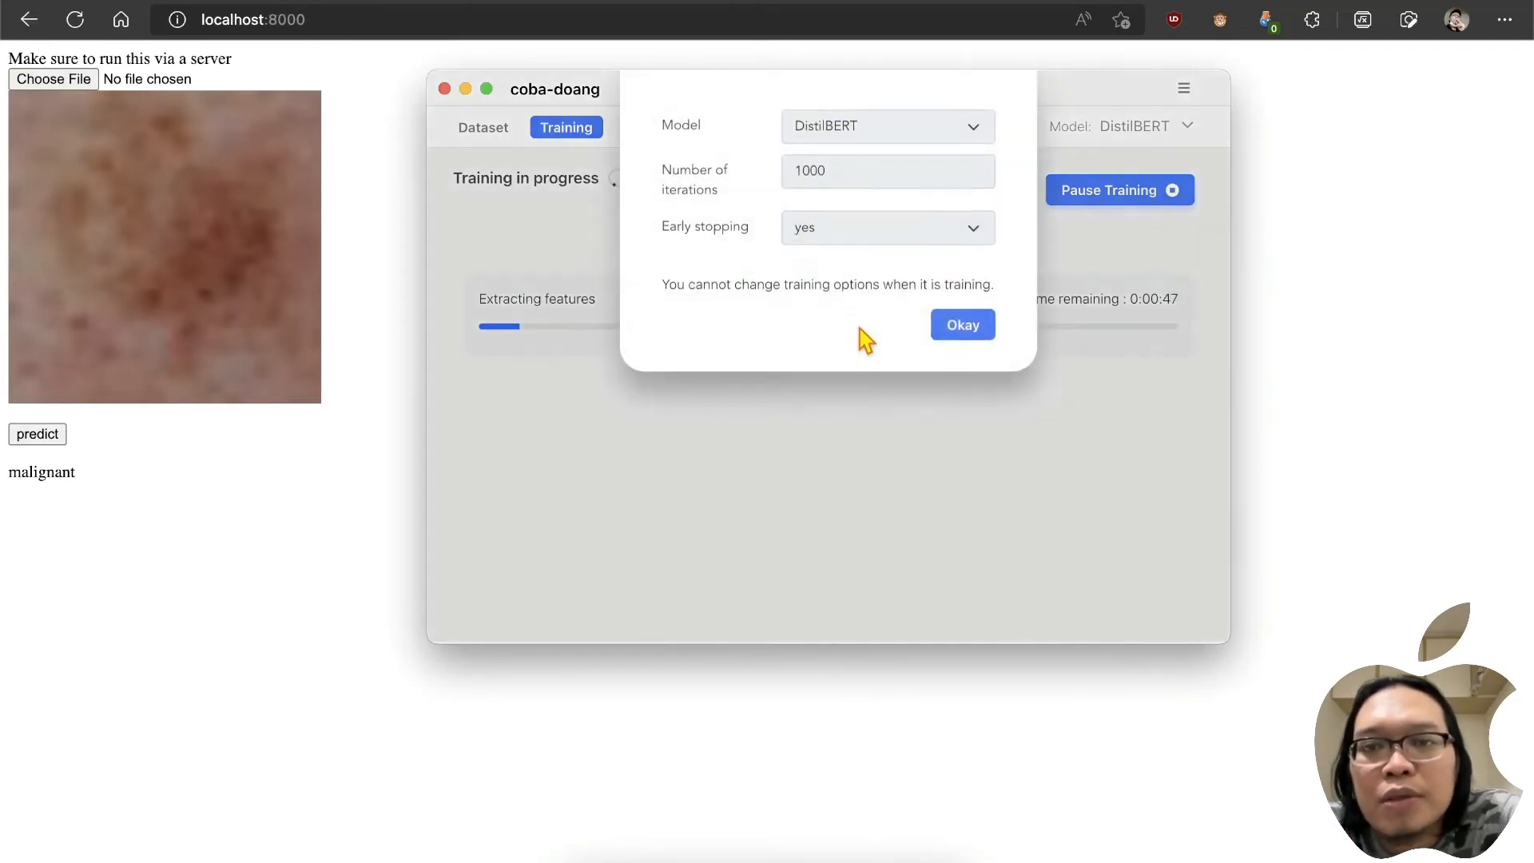
click(969, 328)
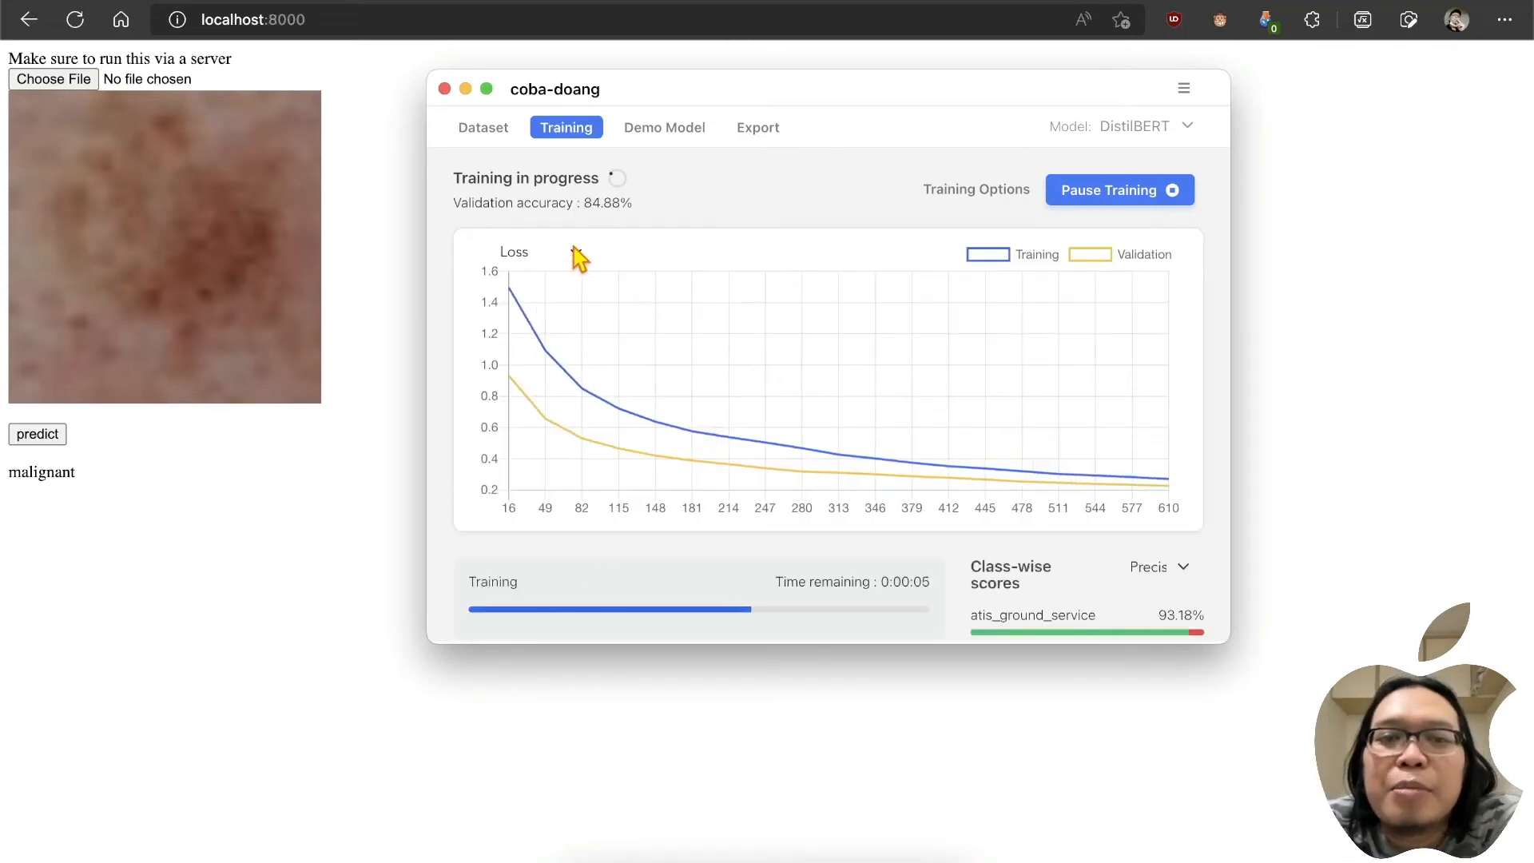
Step: Show the training chart by accuracy, dismiss the completion notice and review the overall metrics and class-wise scores
click(575, 252)
click(572, 276)
scroll(818, 398, down, 5)
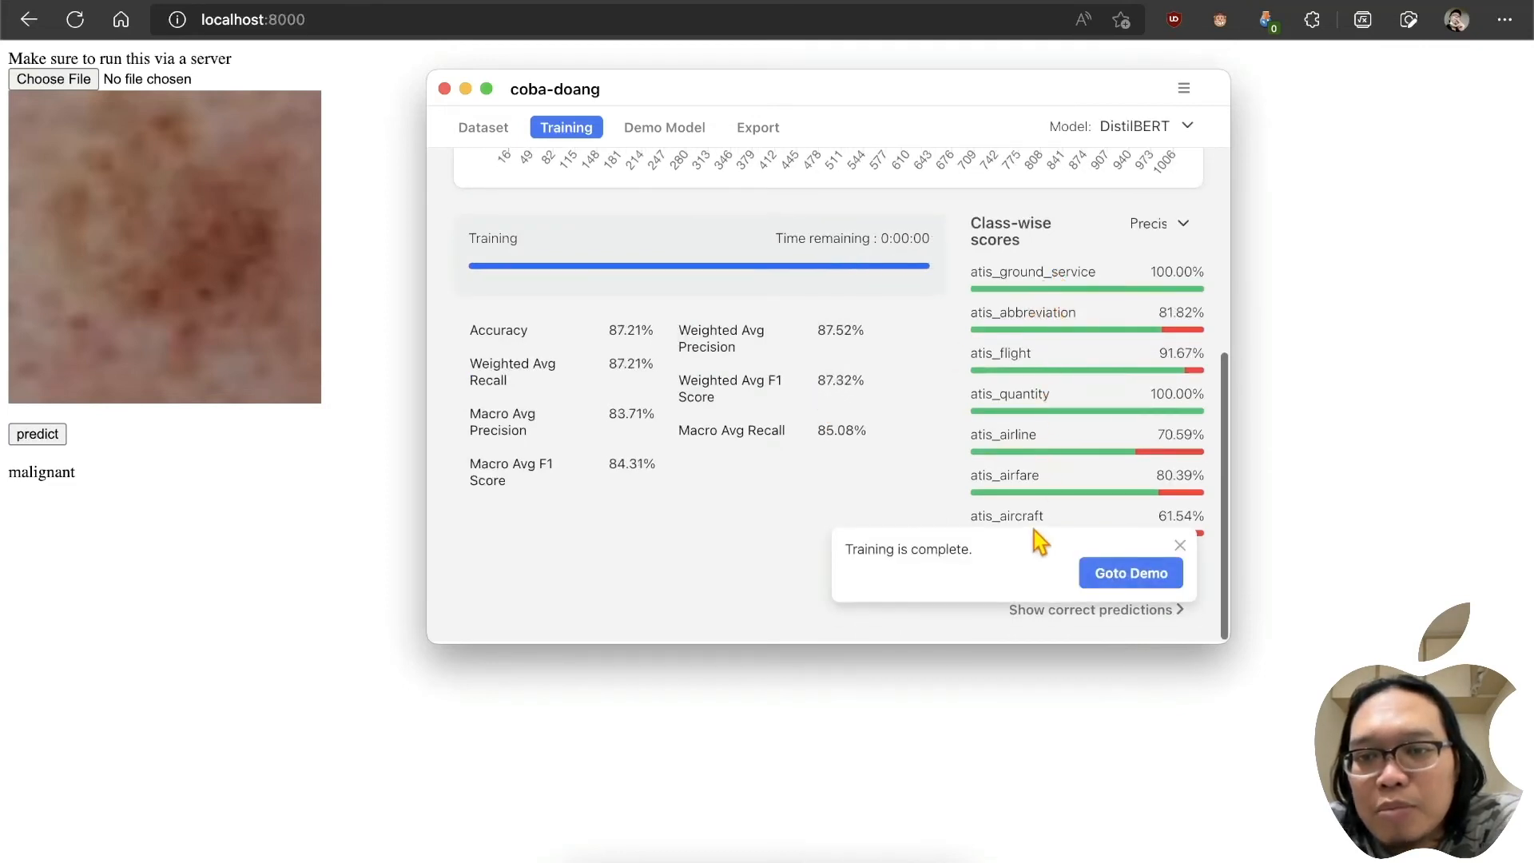
click(1179, 546)
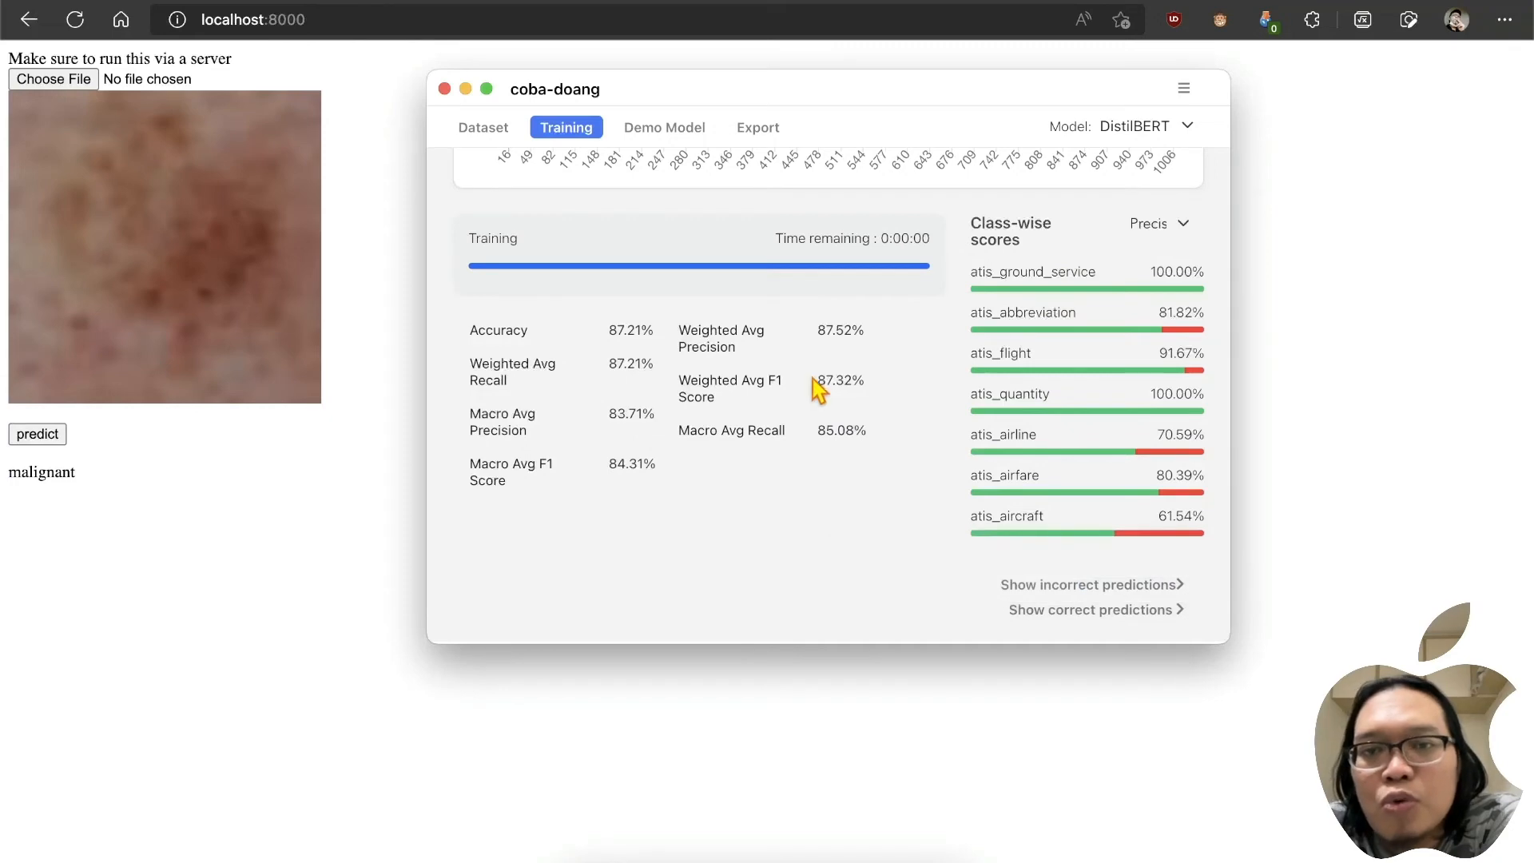
scroll(817, 385, up, 5)
scroll(940, 252, down, 5)
scroll(943, 254, up, 5)
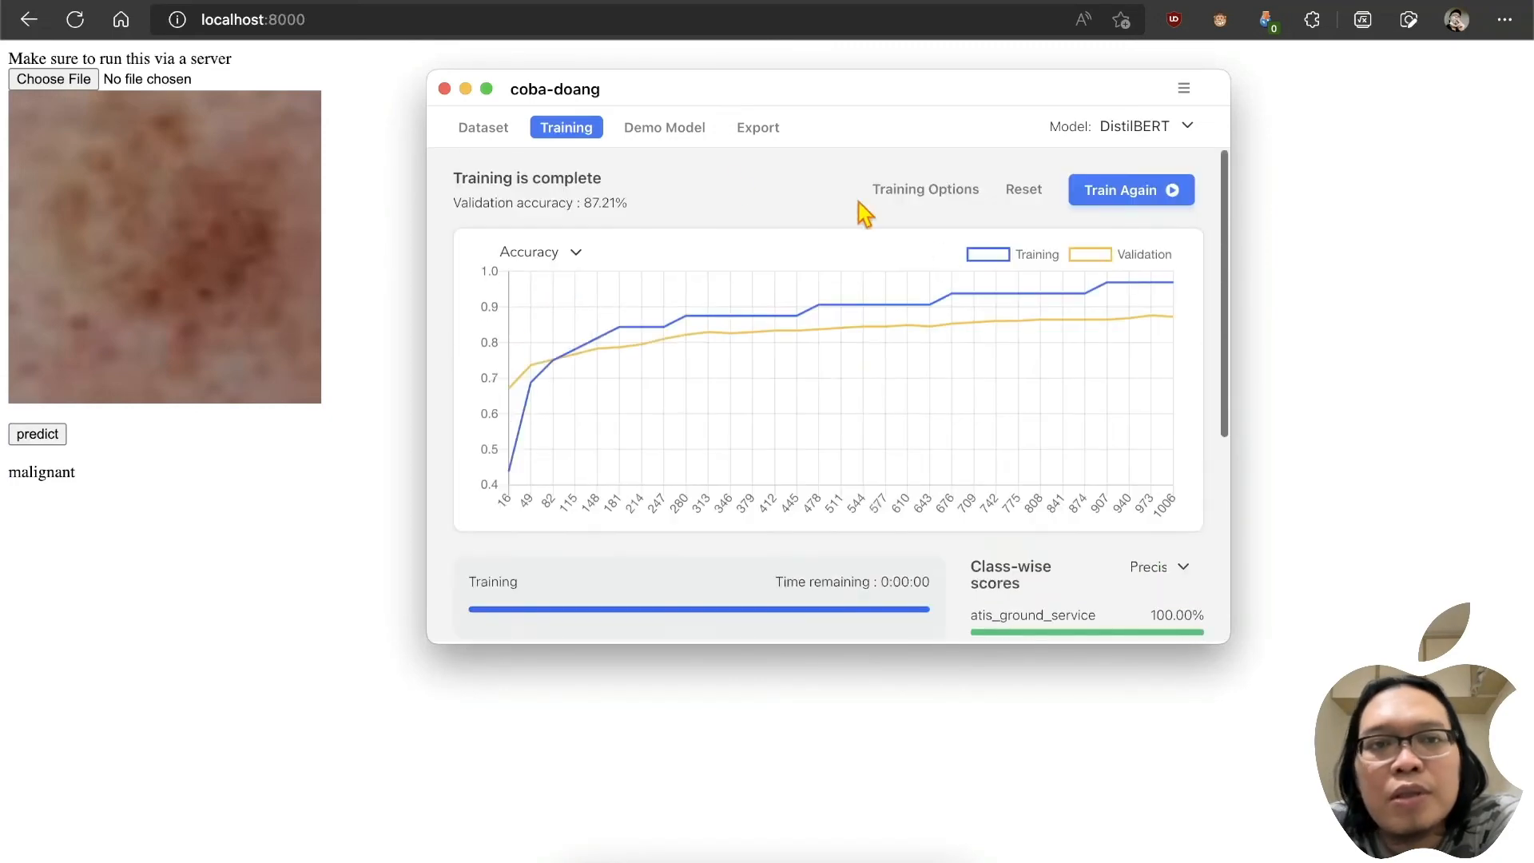
Step: Browse the project's dataset to examine the labelled sample sentences and item counts of each ATIS category
click(483, 130)
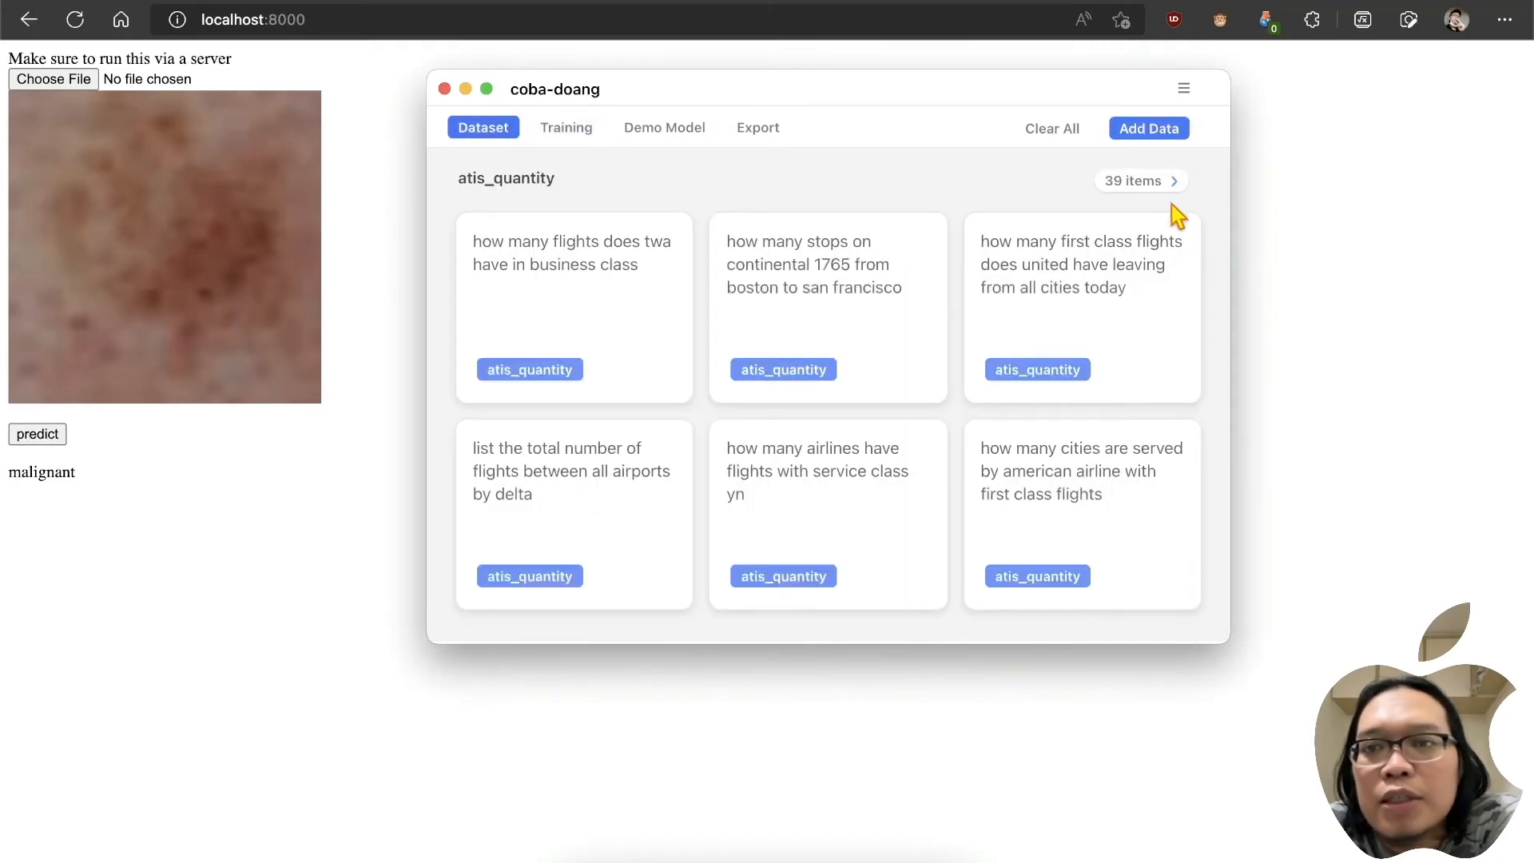
scroll(1140, 253, down, 6)
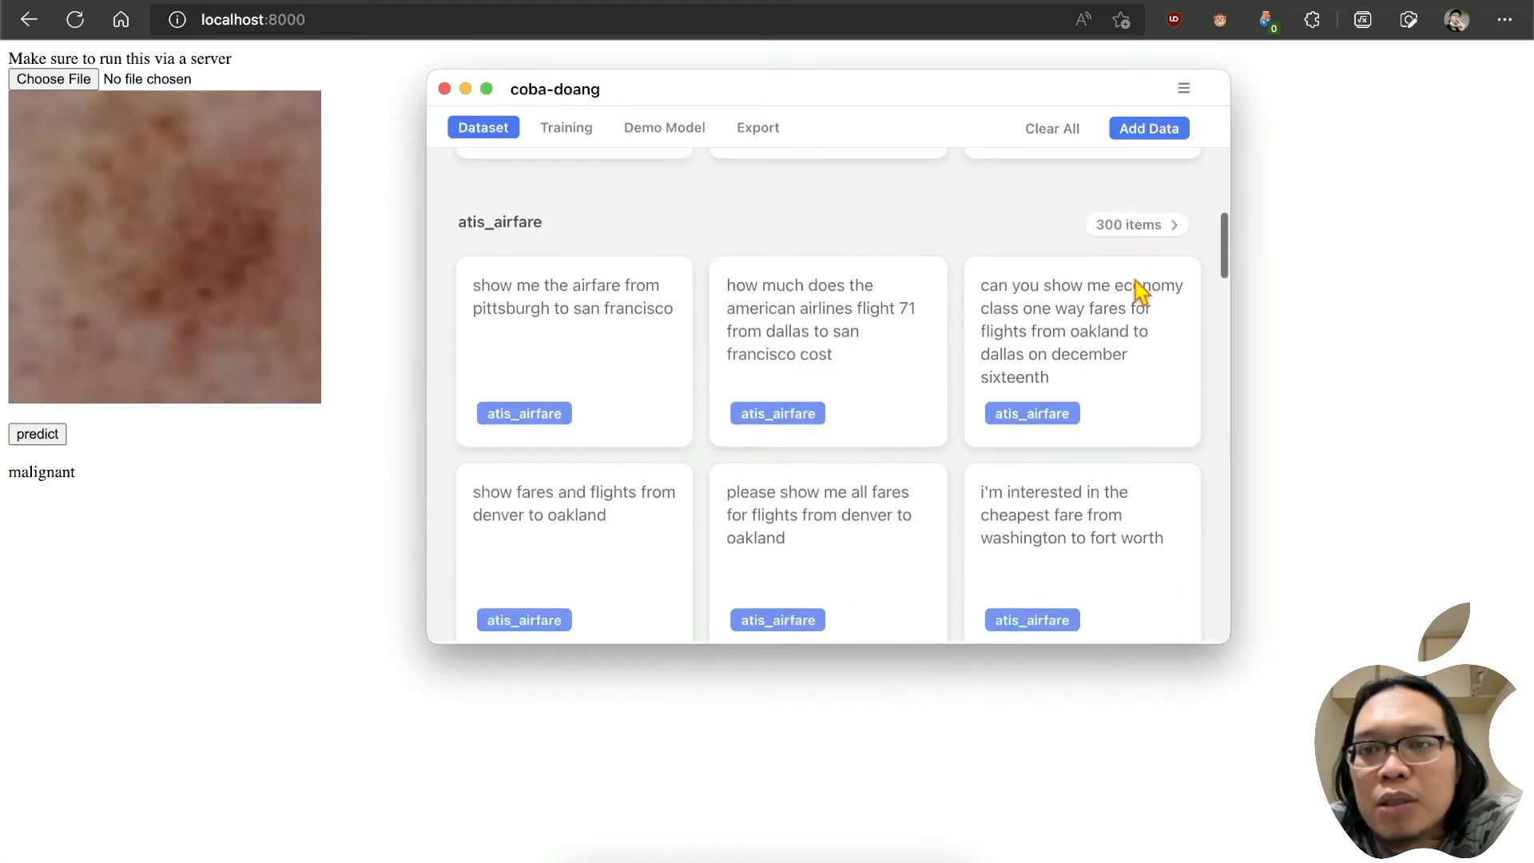
scroll(1136, 280, up, 6)
scroll(1131, 375, down, 10)
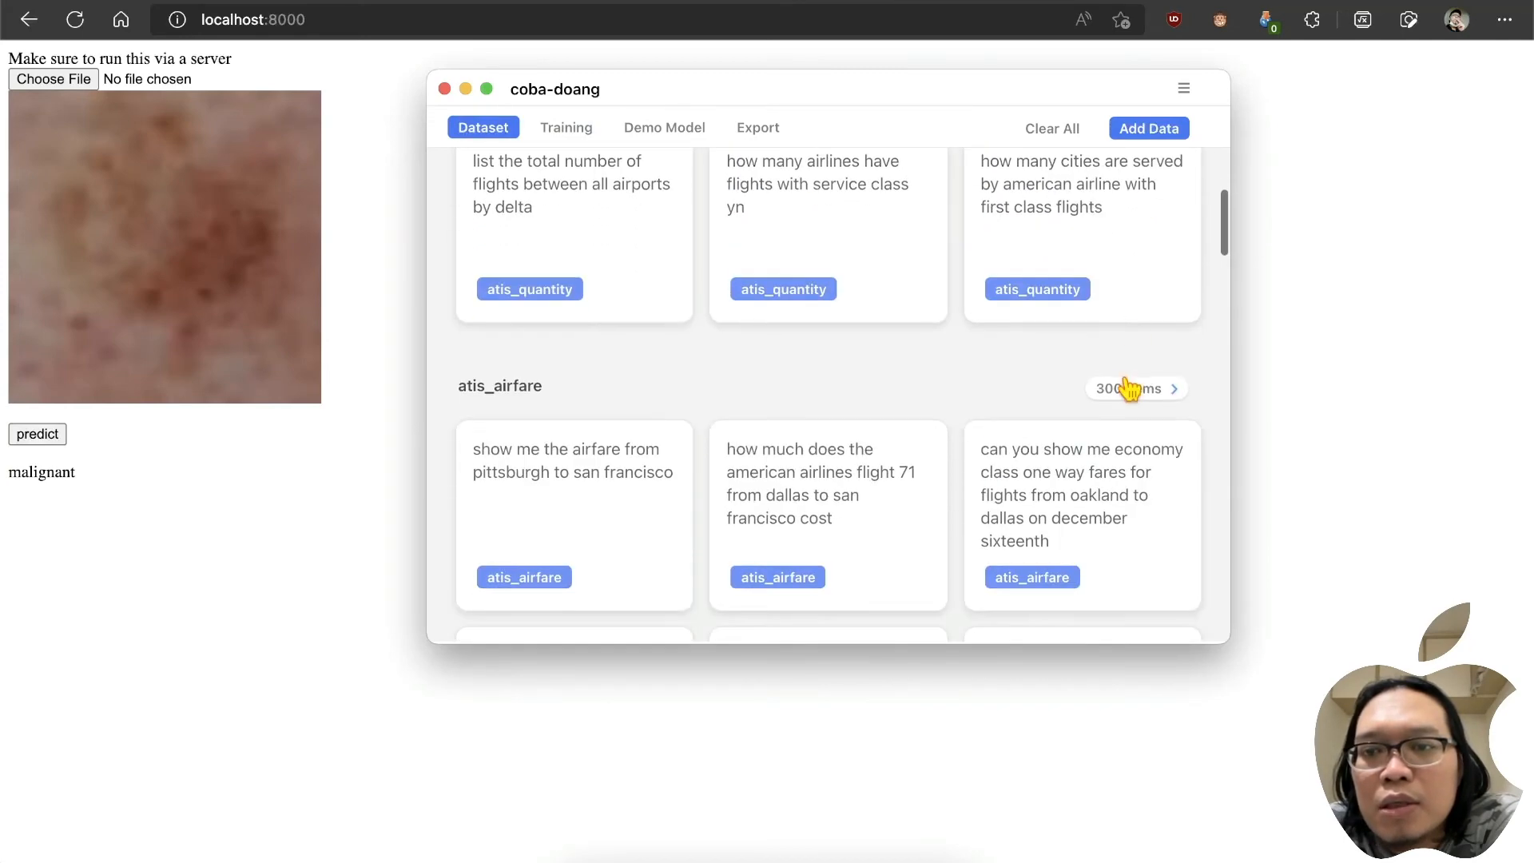
scroll(1131, 376, down, 2)
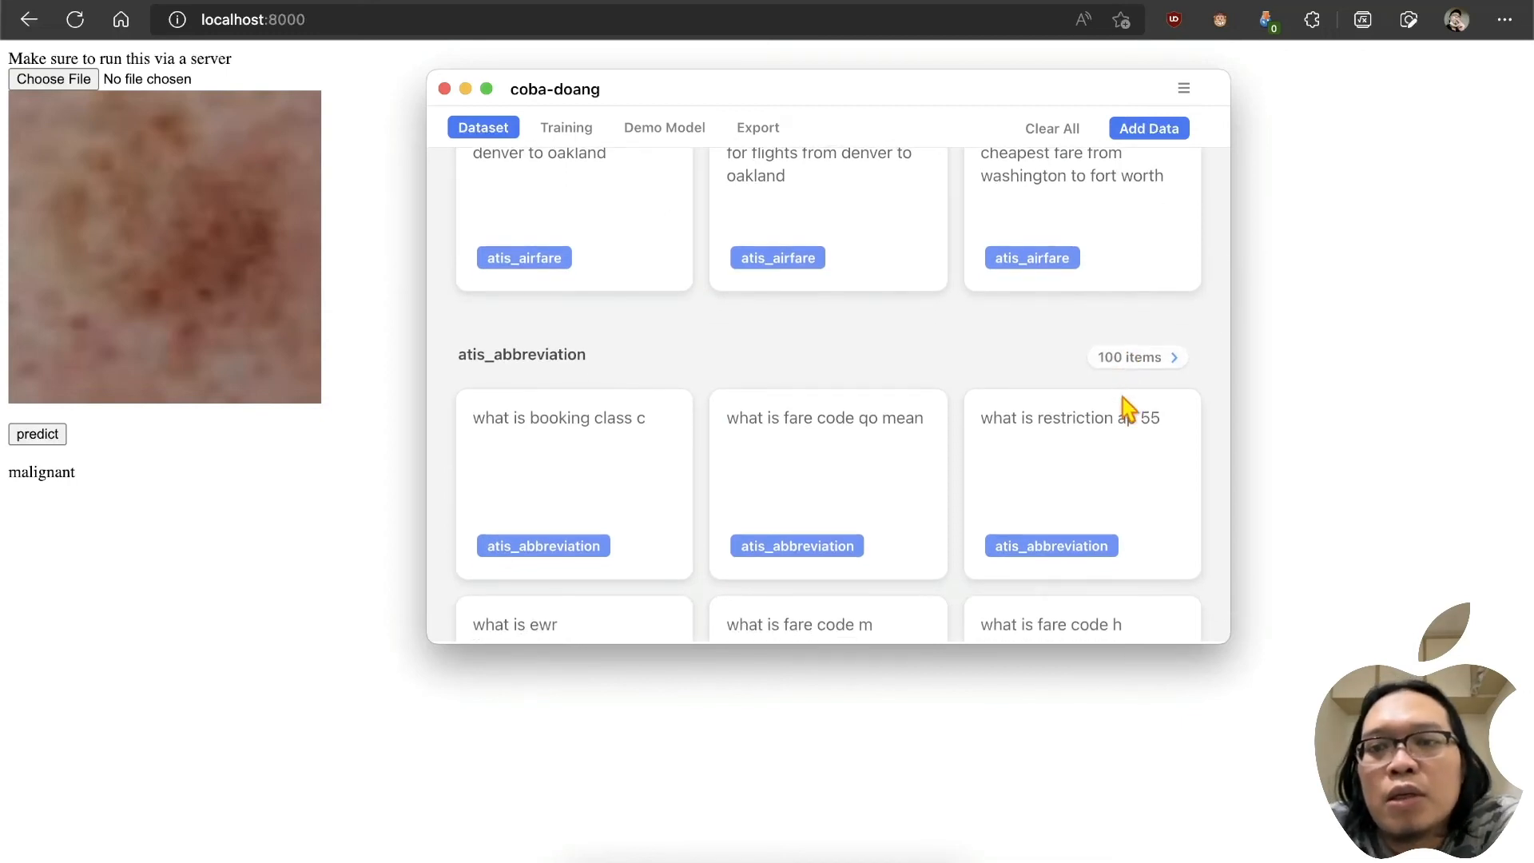
scroll(1126, 409, down, 10)
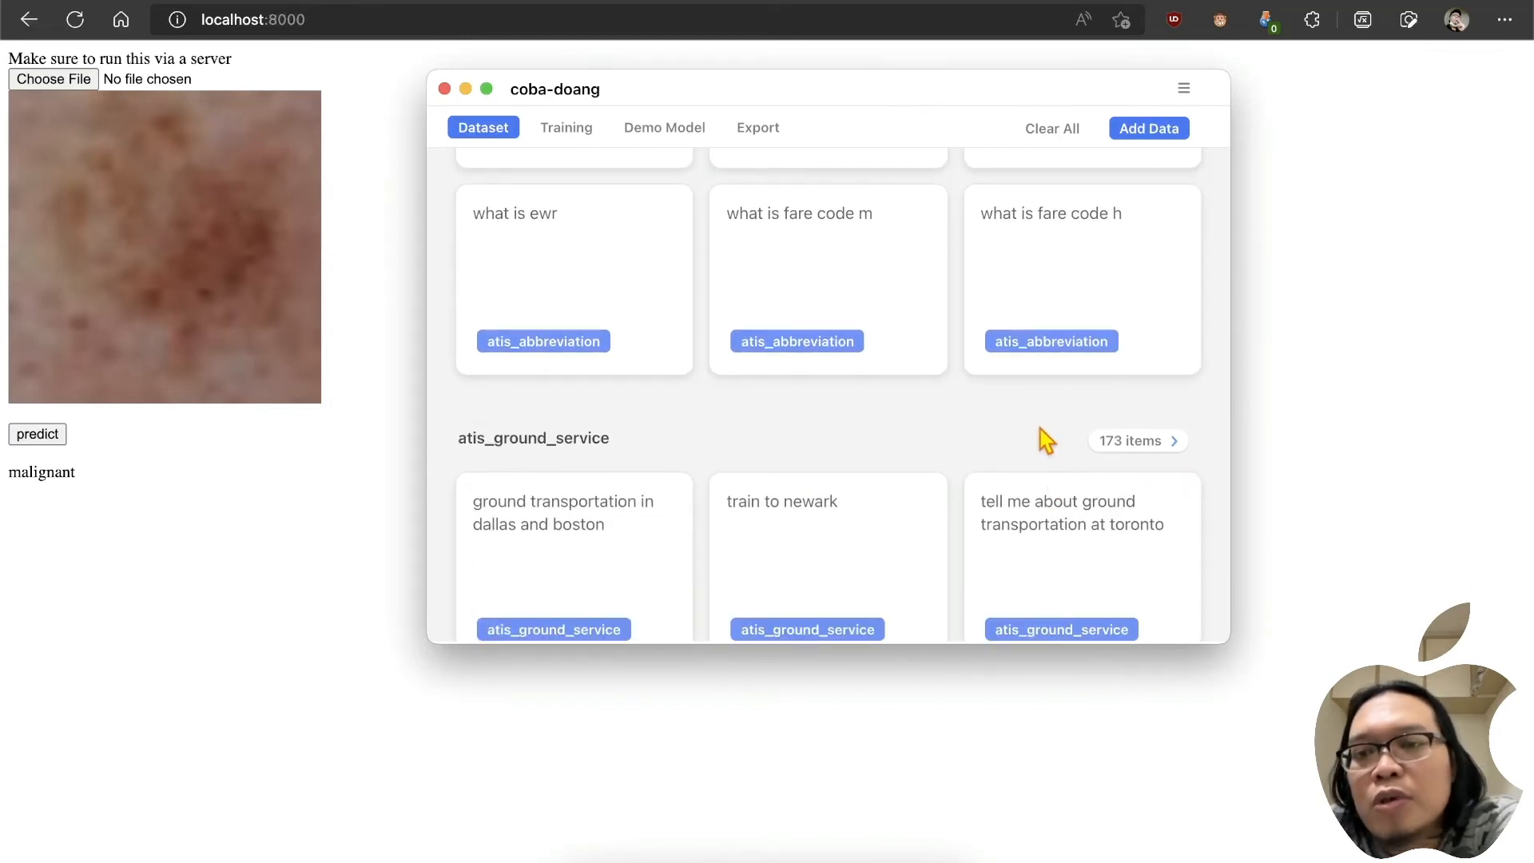
scroll(1047, 440, down, 14)
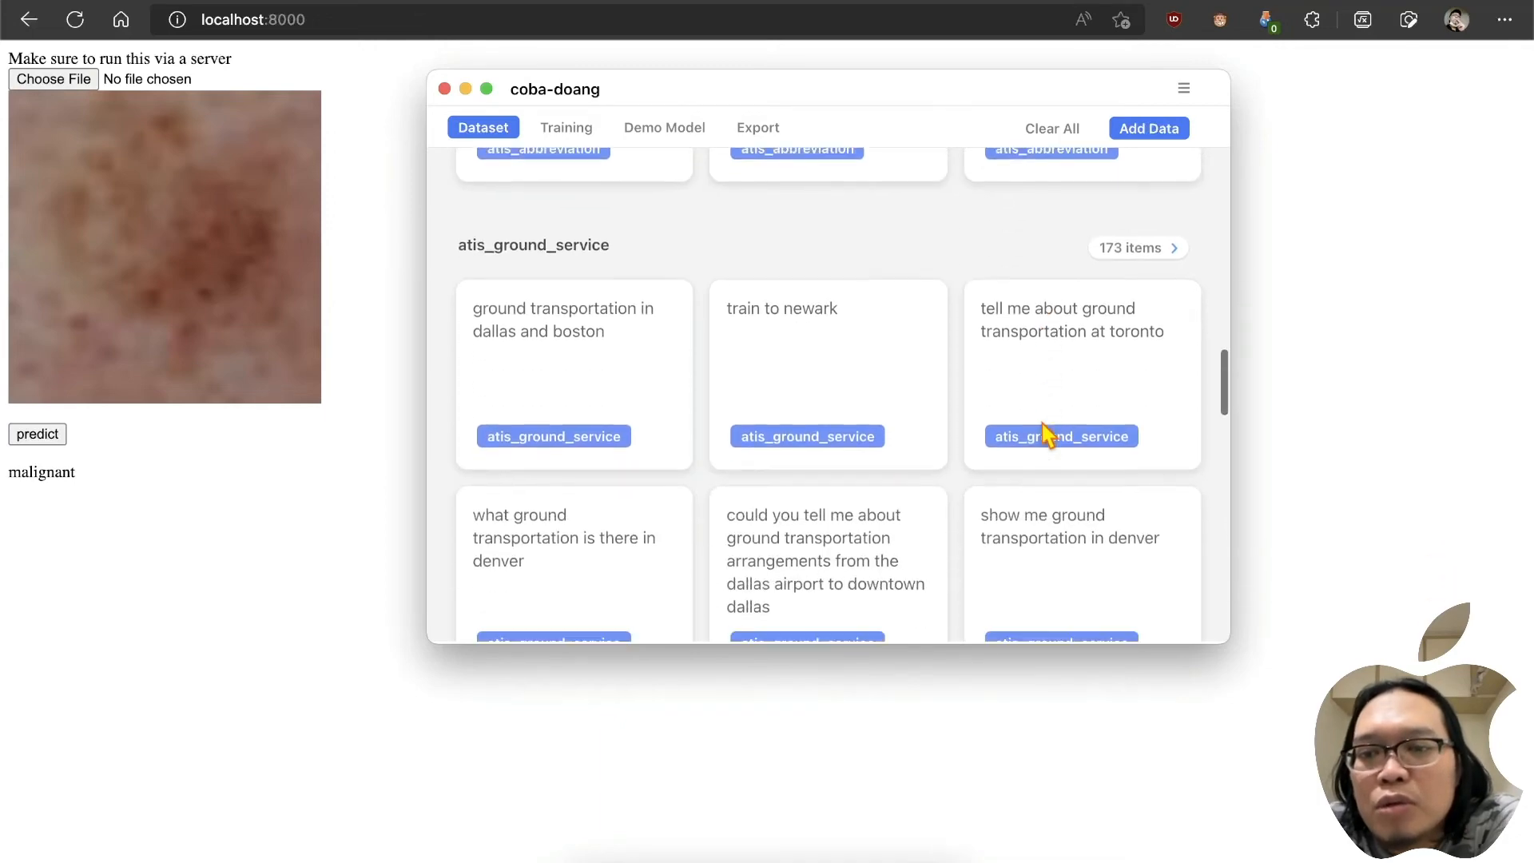
scroll(1063, 443, down, 16)
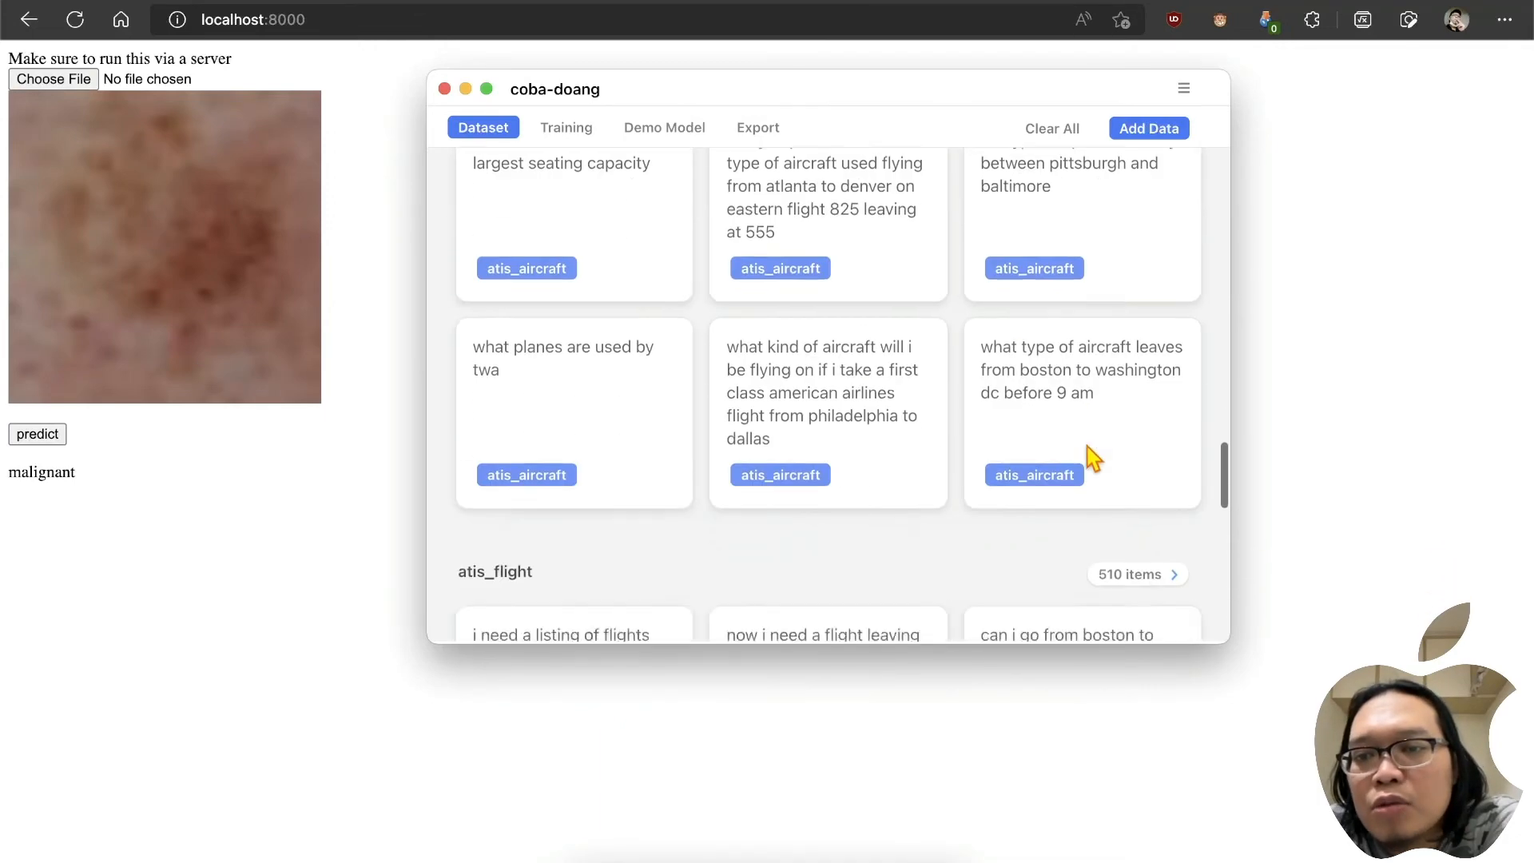
scroll(1112, 385, down, 12)
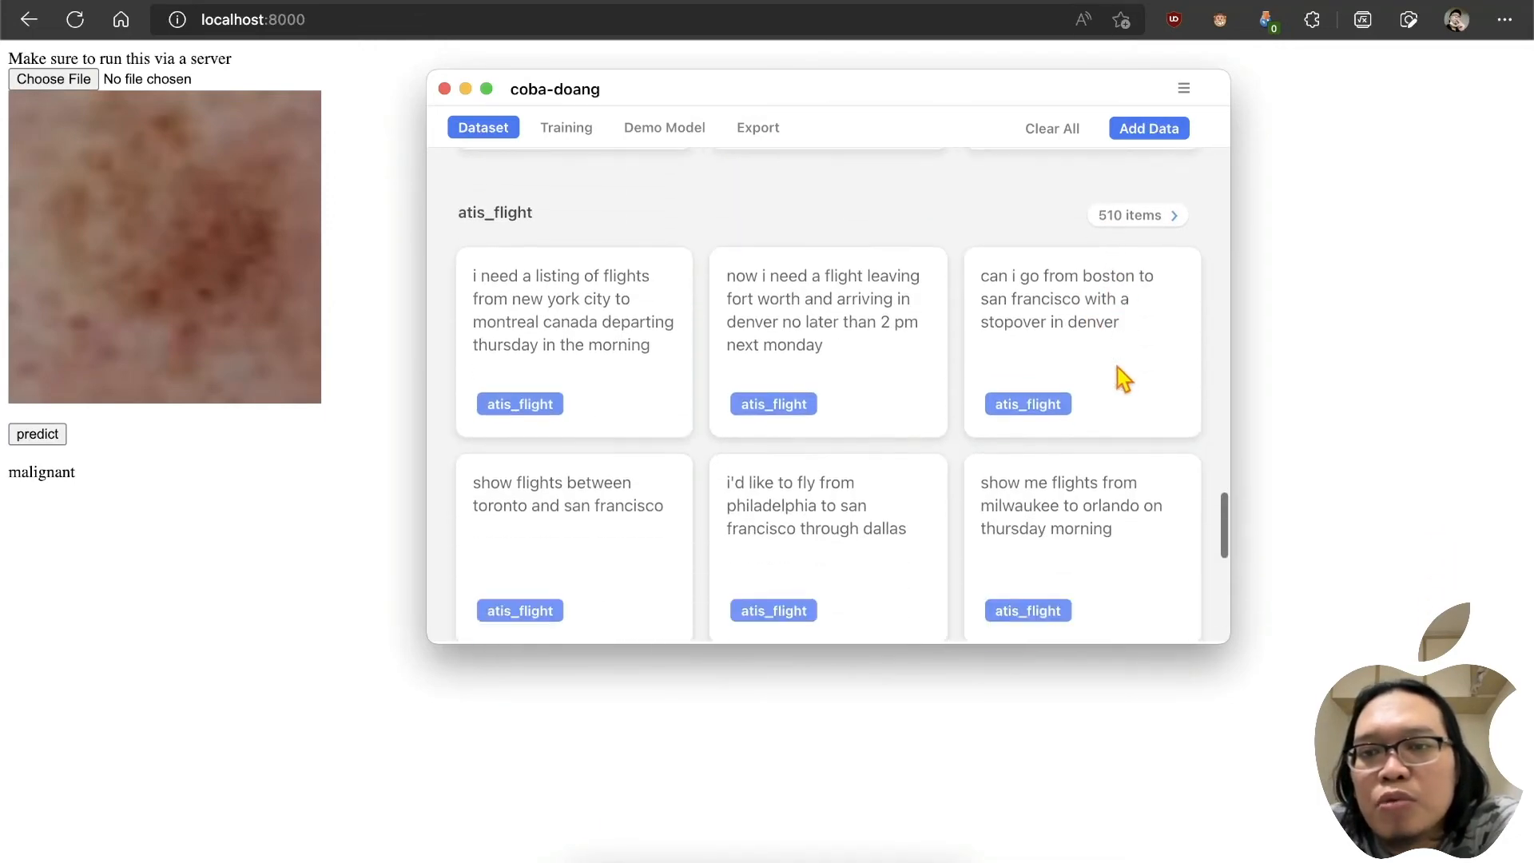
scroll(1111, 382, down, 5)
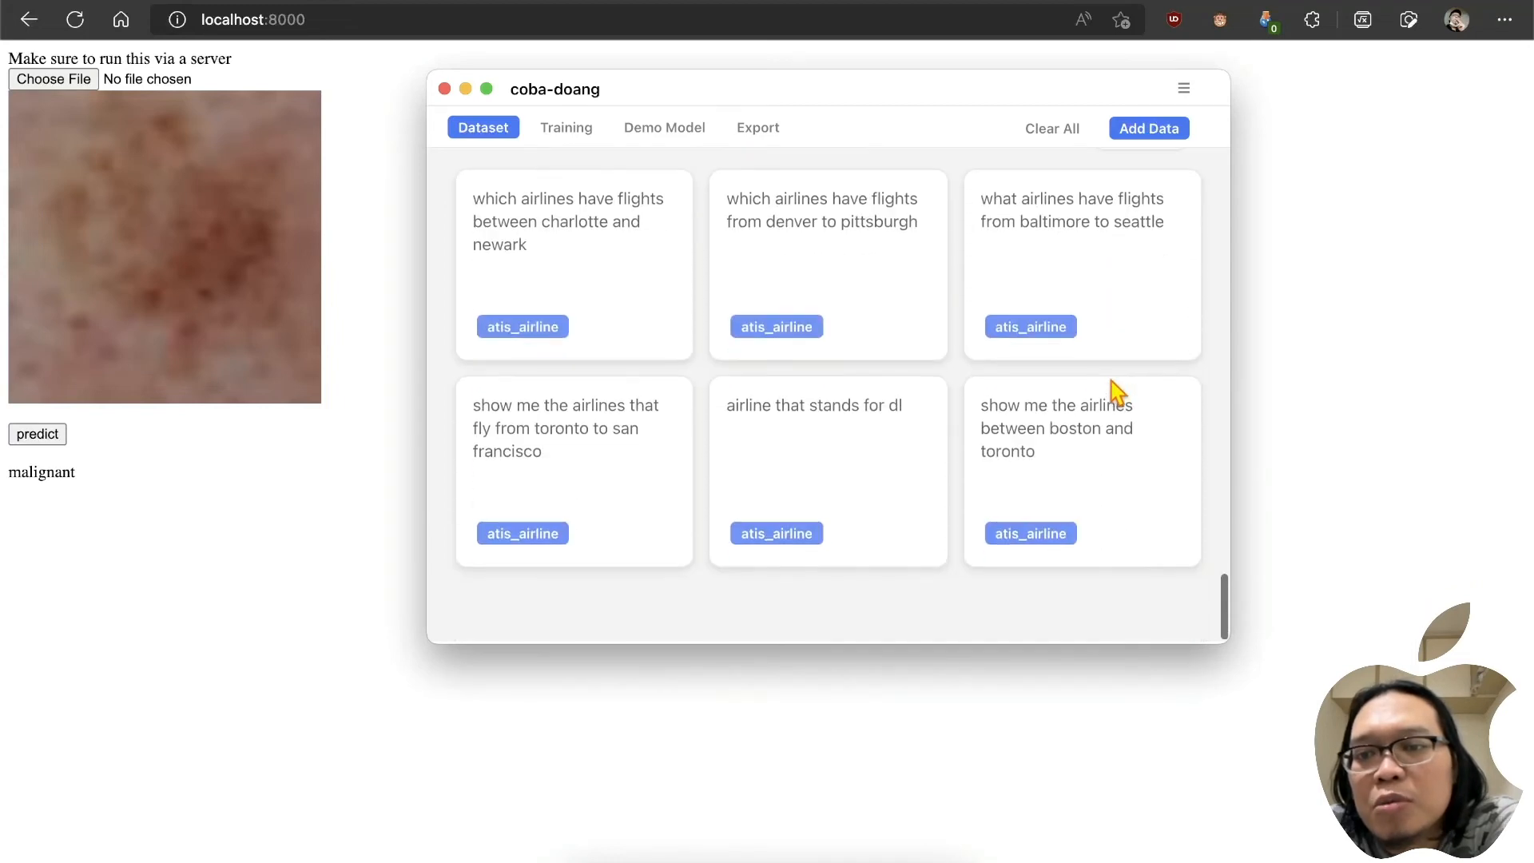
Step: Return to the training results and examine the loss curve, averaged metrics and class-wise precision scores
click(557, 133)
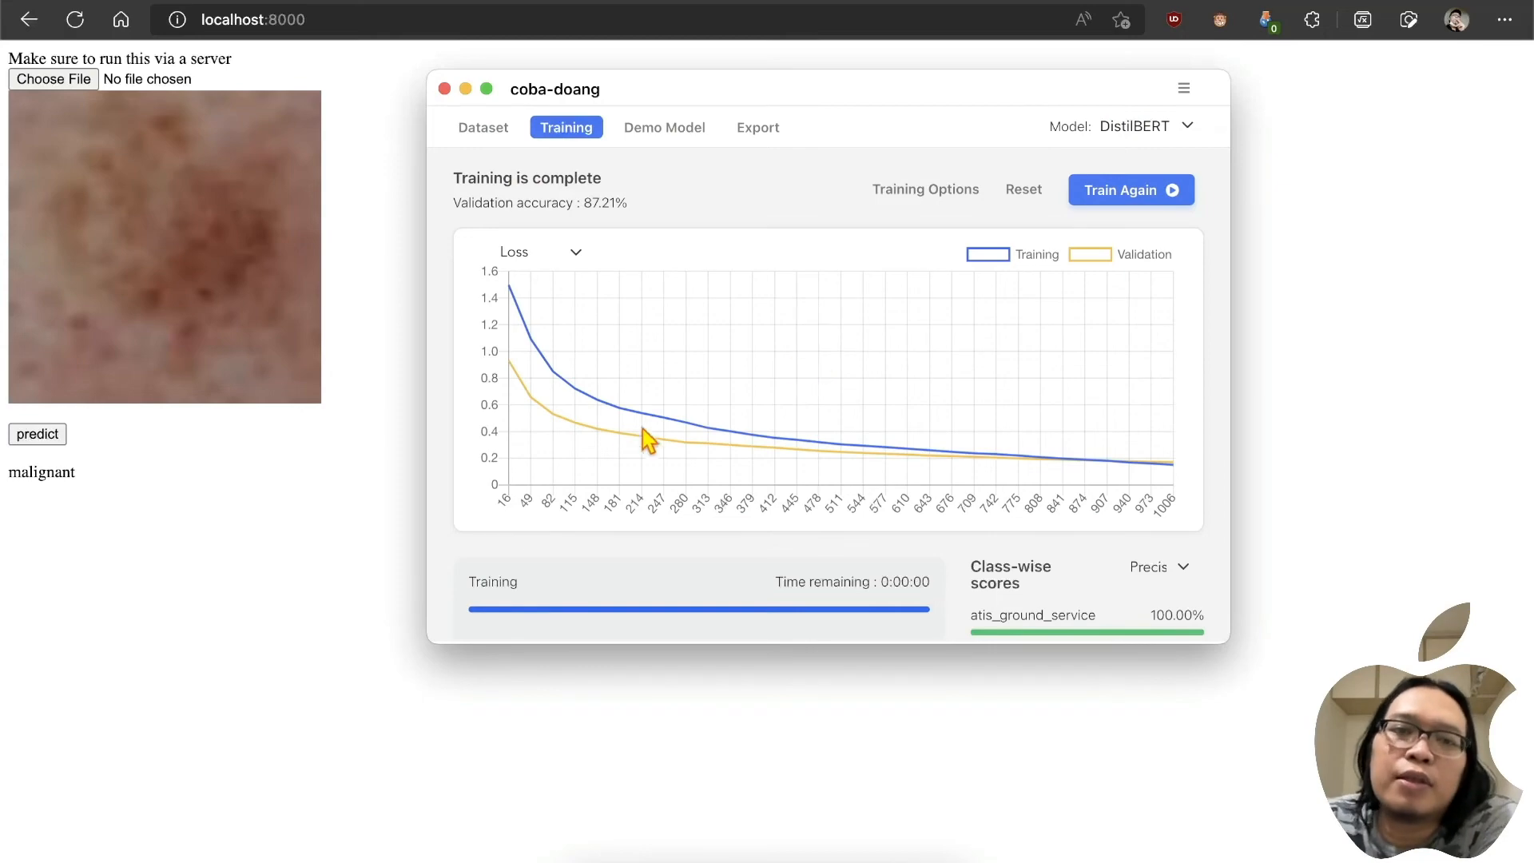
scroll(645, 342, down, 3)
scroll(644, 348, up, 3)
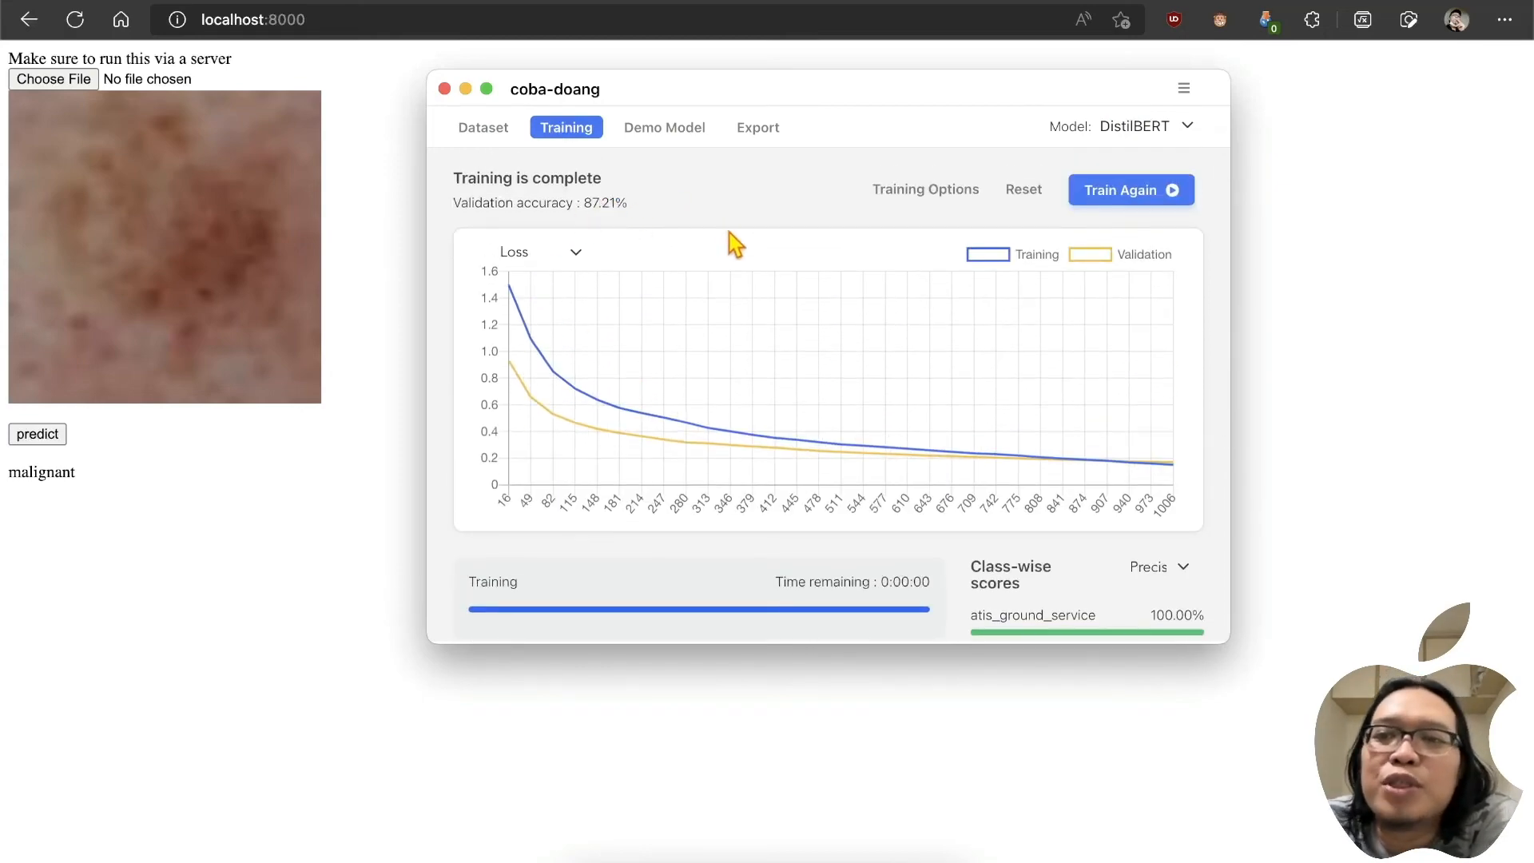
scroll(735, 244, down, 8)
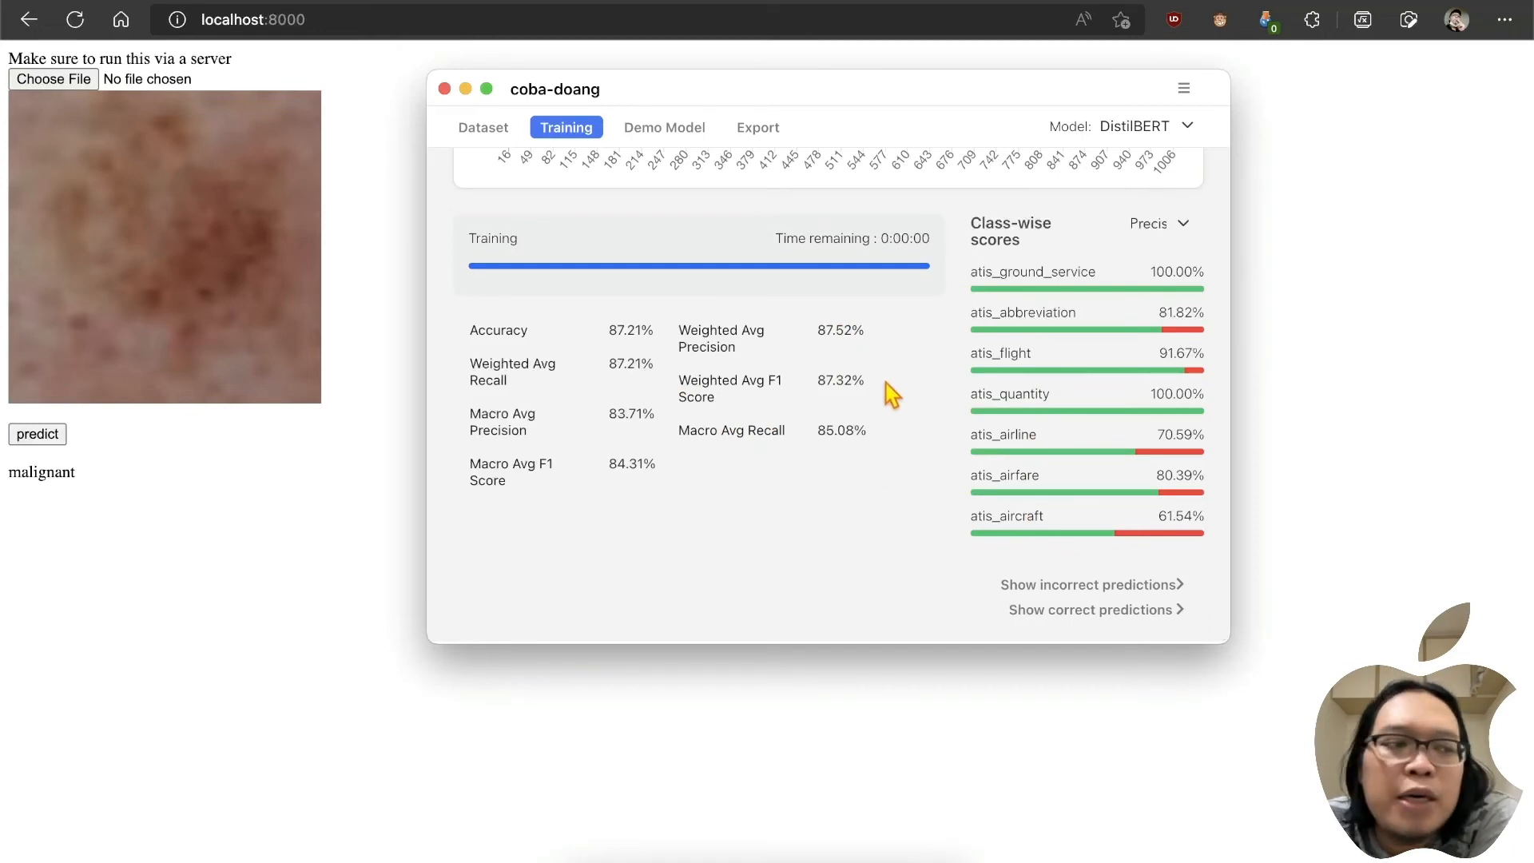
scroll(883, 382, up, 5)
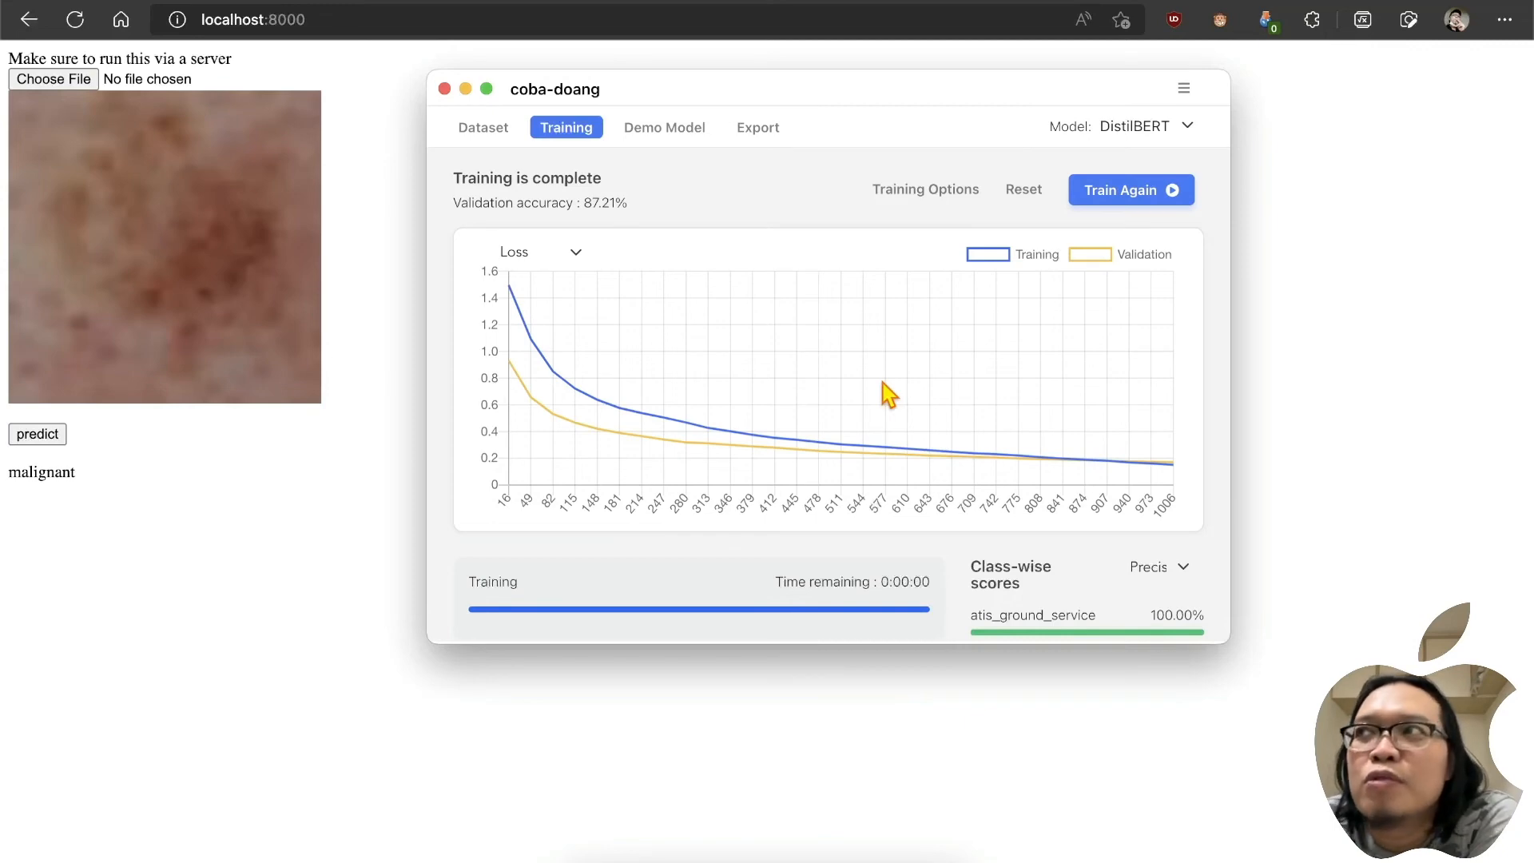
scroll(771, 435, down, 5)
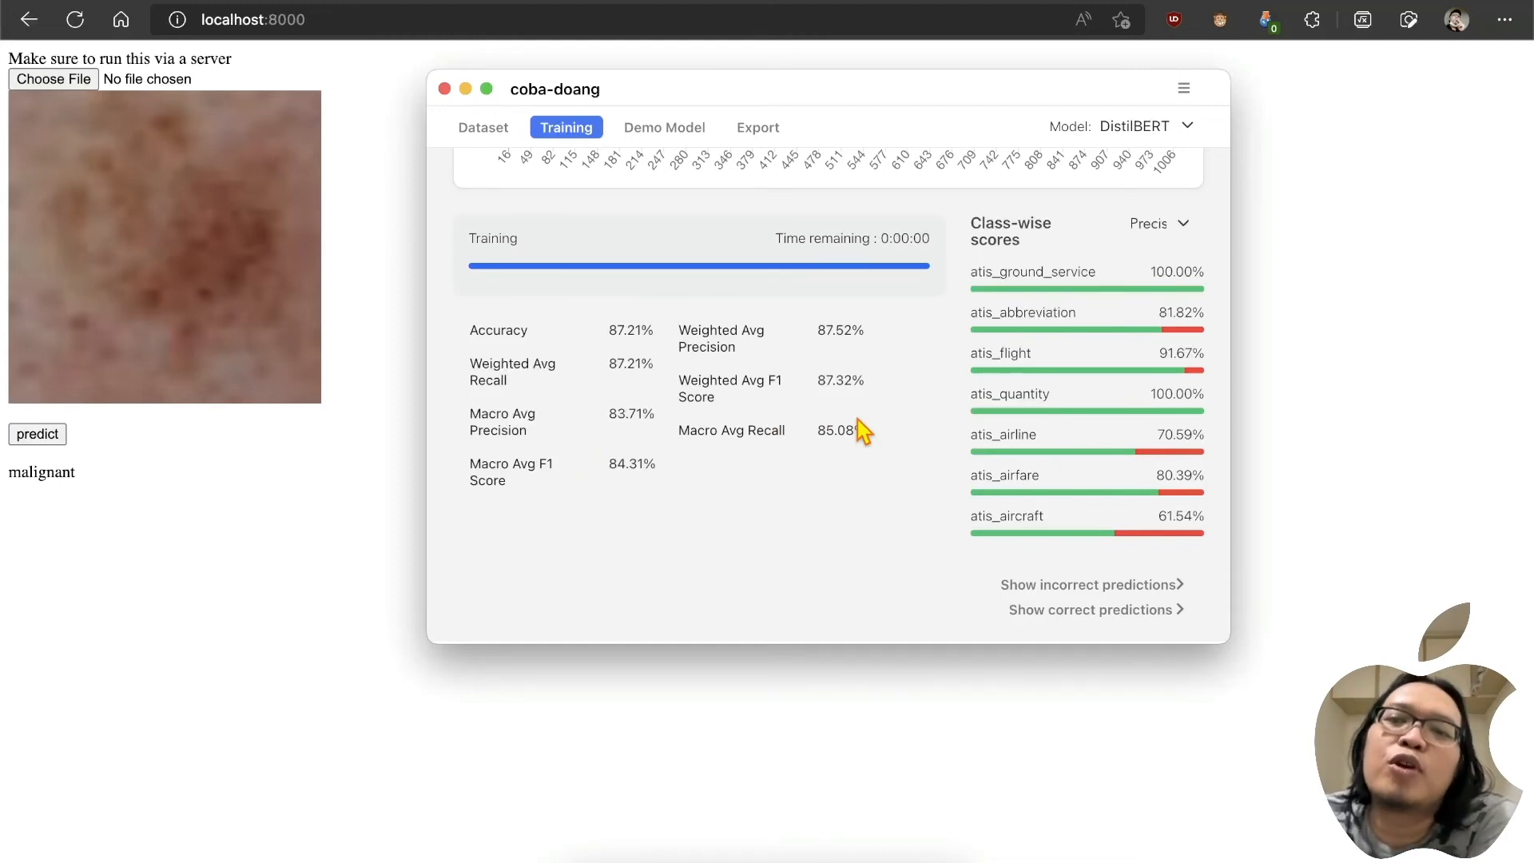
scroll(803, 431, up, 4)
scroll(807, 432, down, 4)
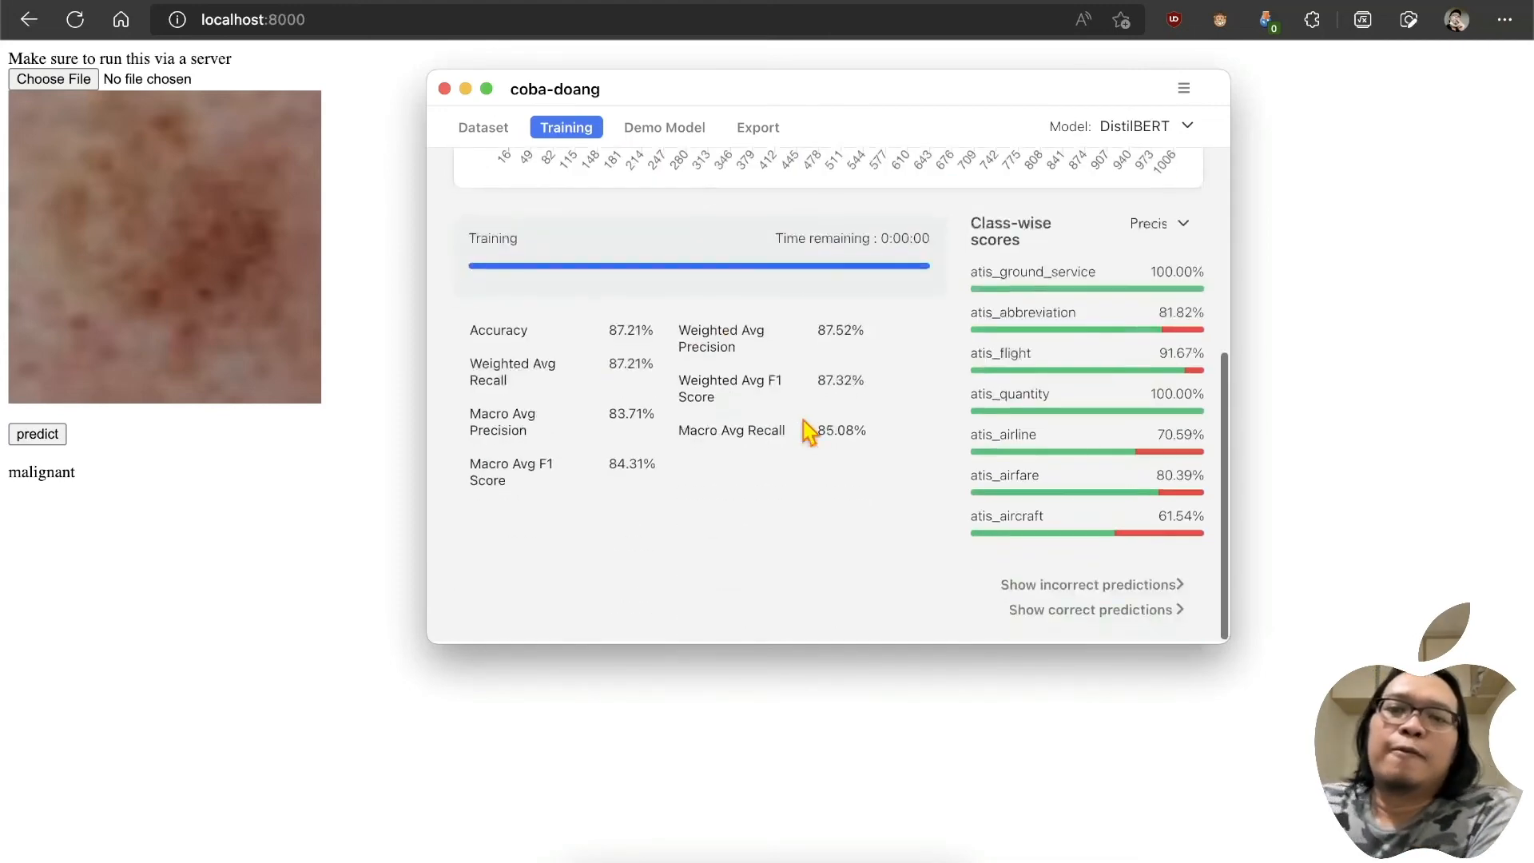
scroll(808, 432, up, 4)
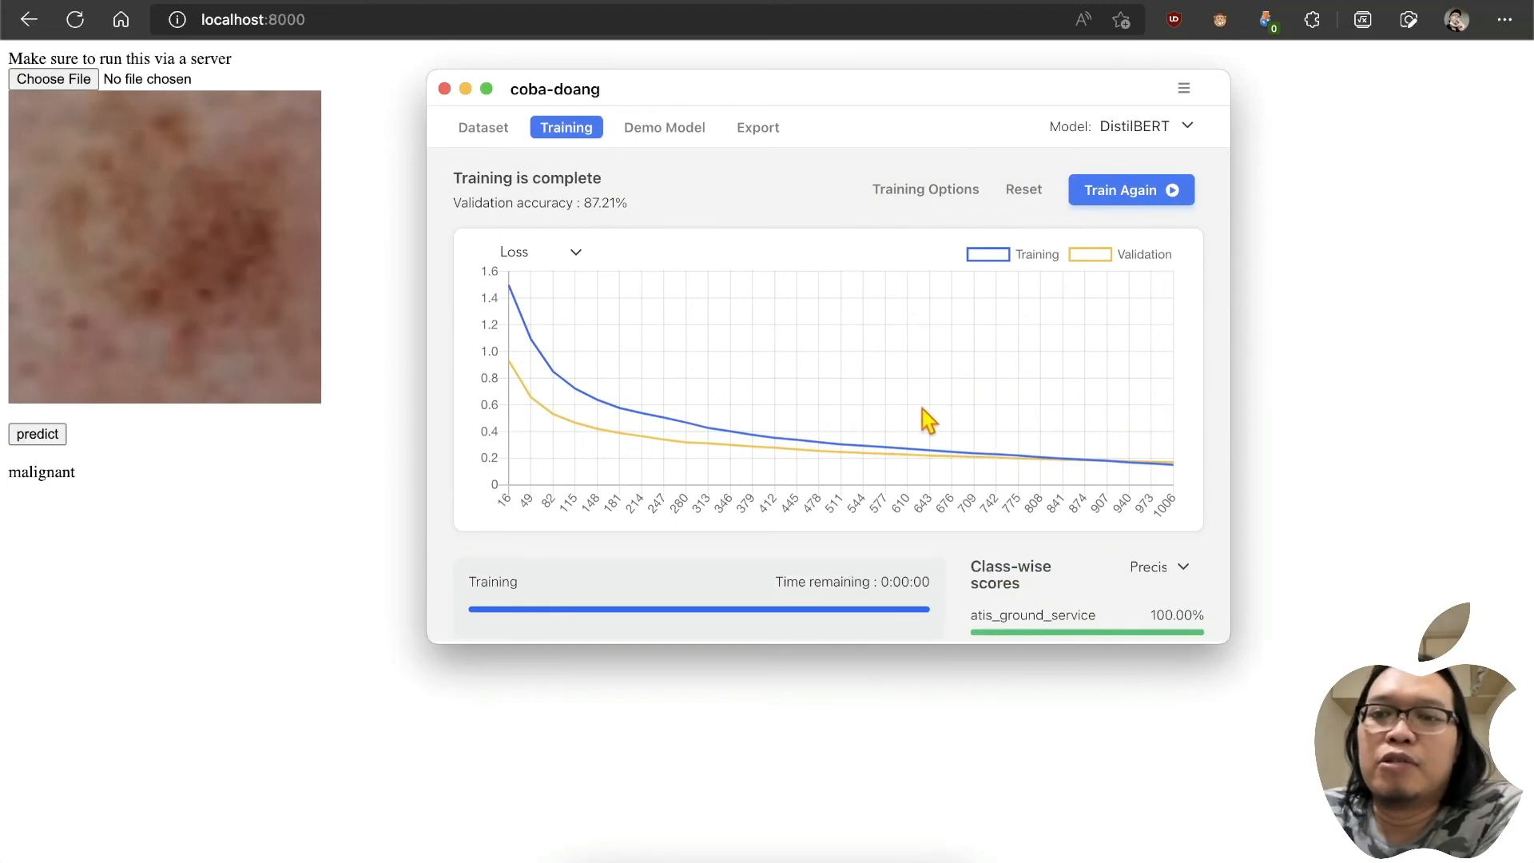
scroll(919, 418, down, 4)
scroll(939, 384, up, 4)
Step: Change the trained project's model to TinyBERT and look over the existing training results
click(1142, 129)
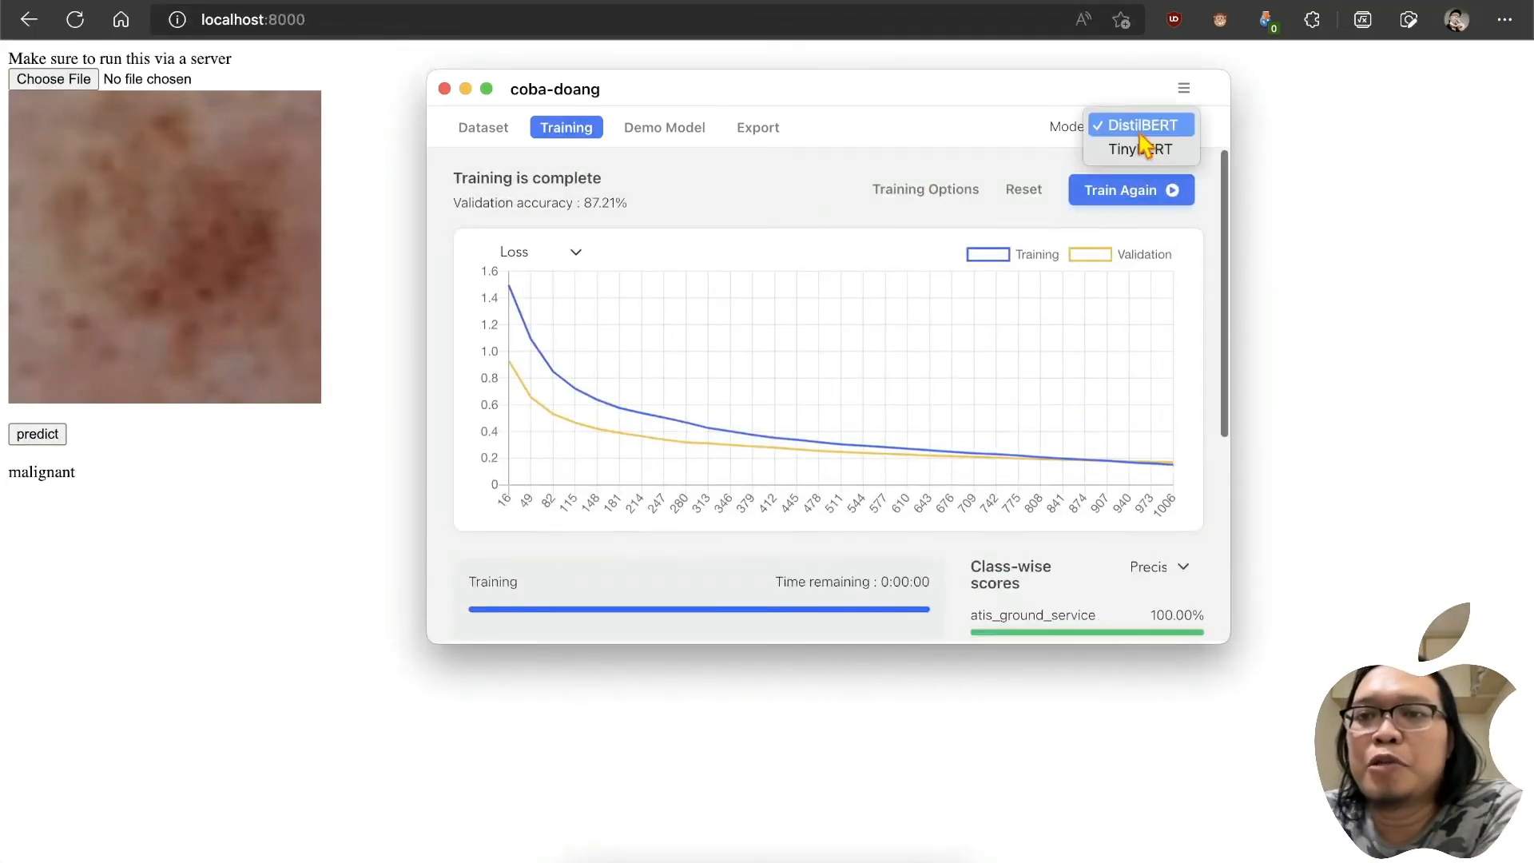
click(912, 160)
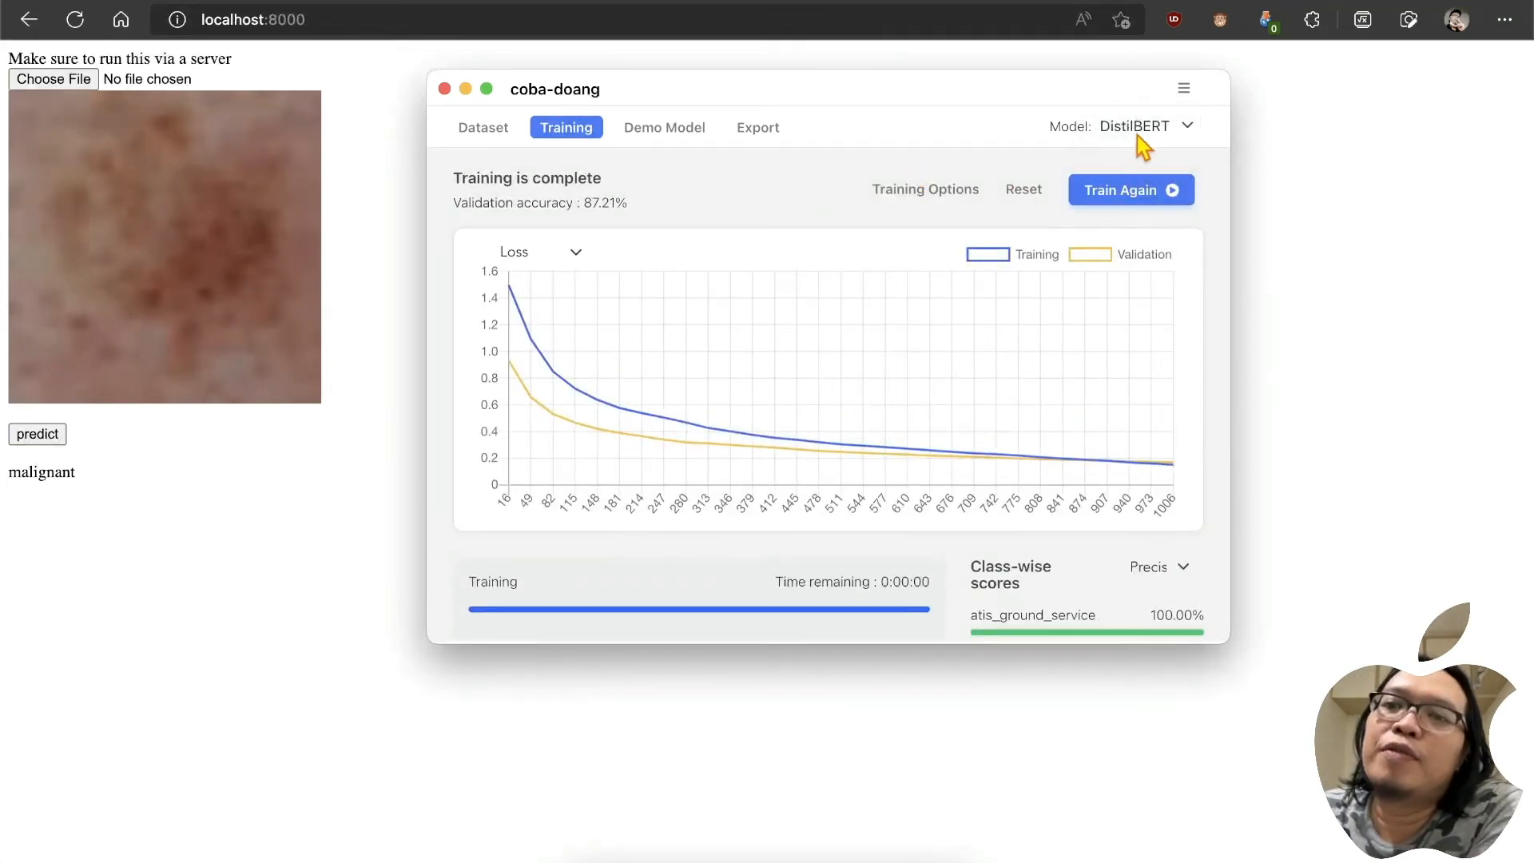
click(1143, 129)
click(1139, 150)
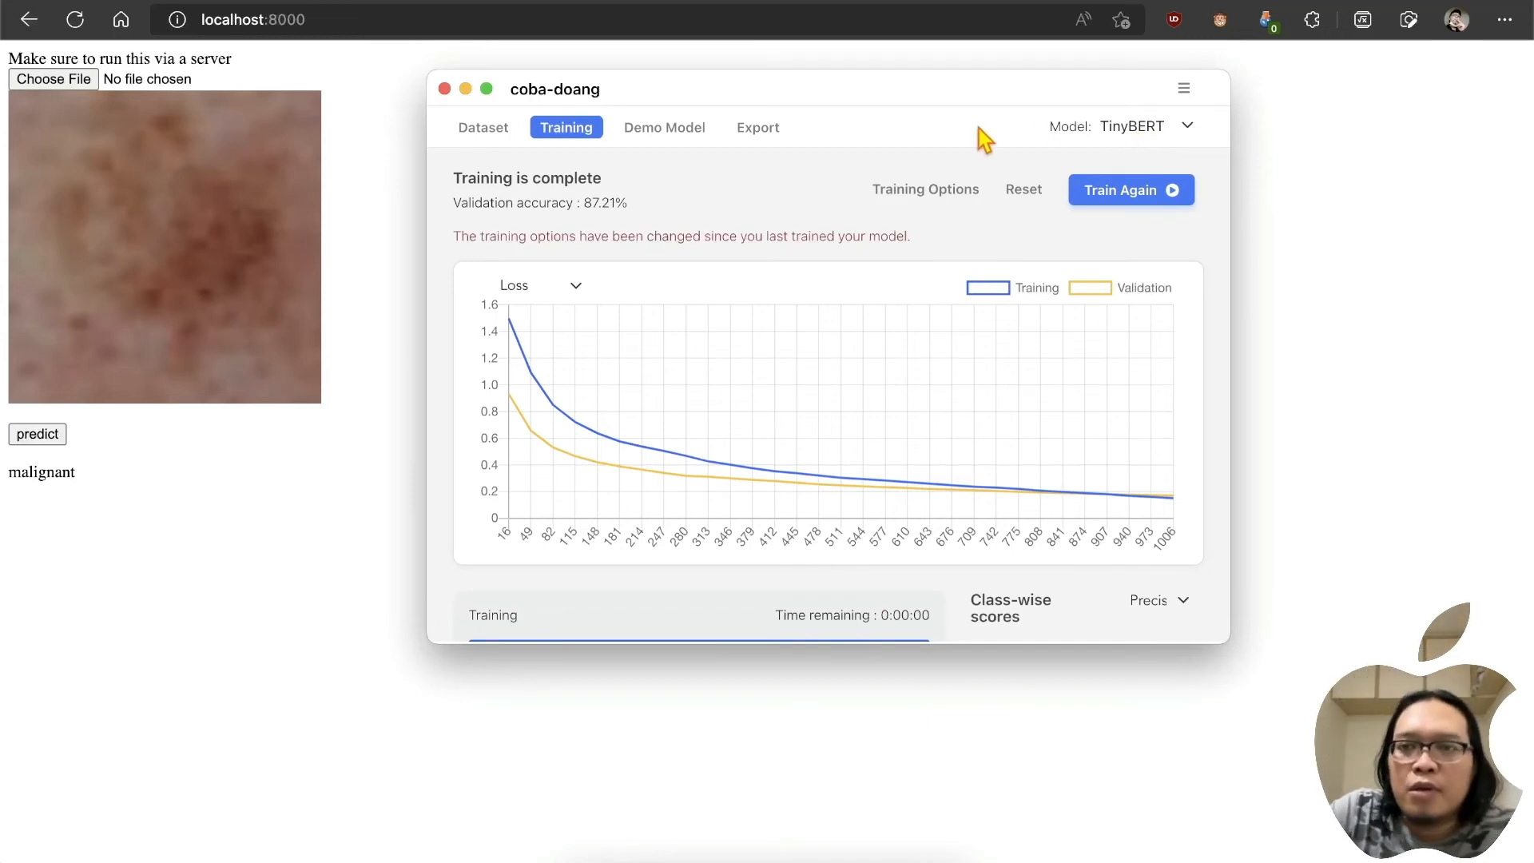
scroll(916, 339, down, 5)
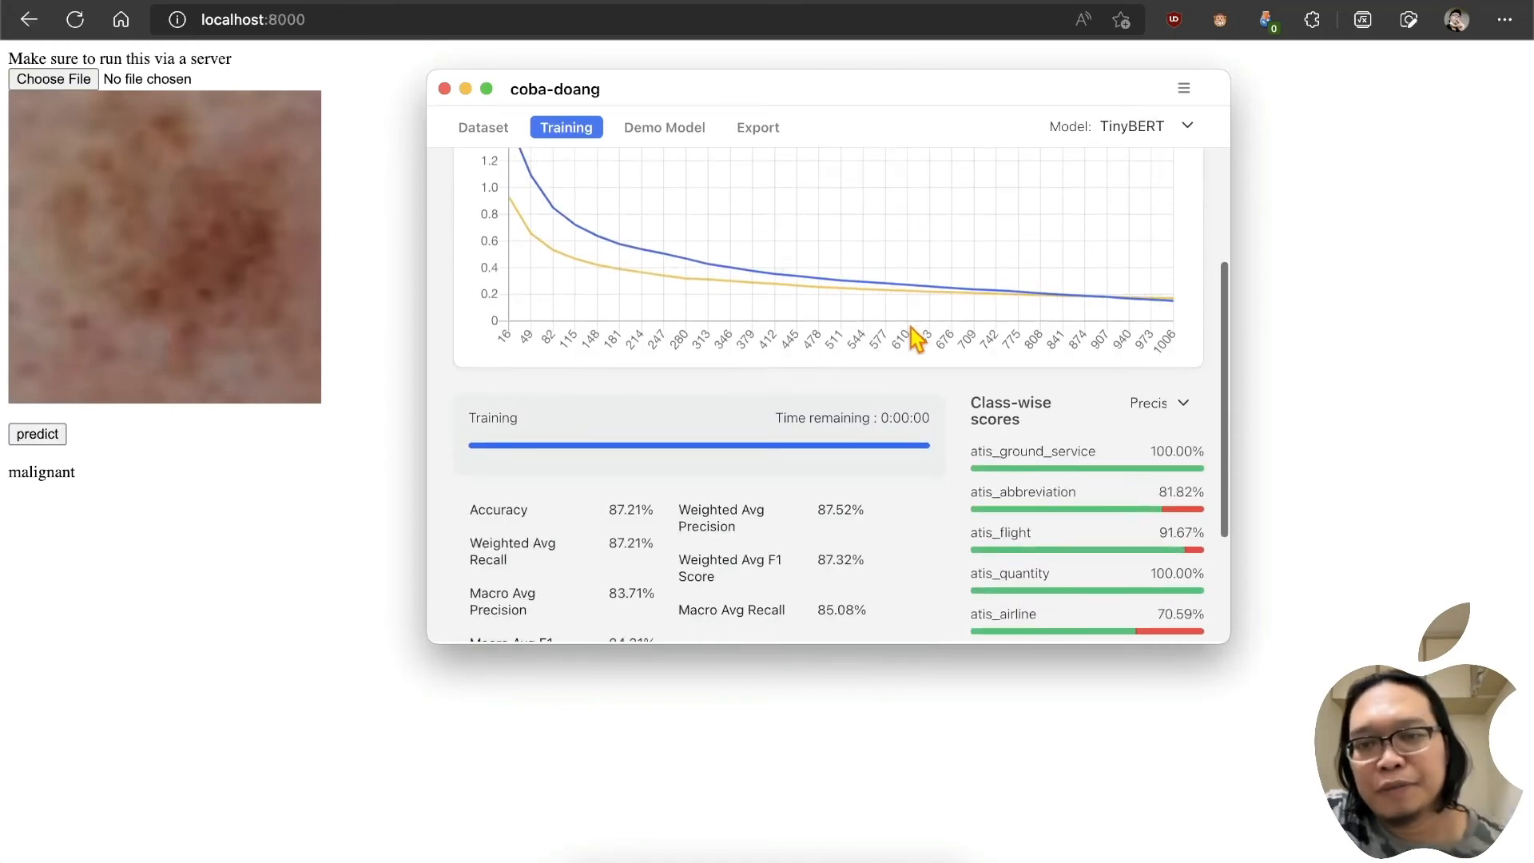
Step: Look over the demo page, the training results and the atis_quantity sample sentences in the project's dataset
scroll(916, 339, up, 5)
click(679, 130)
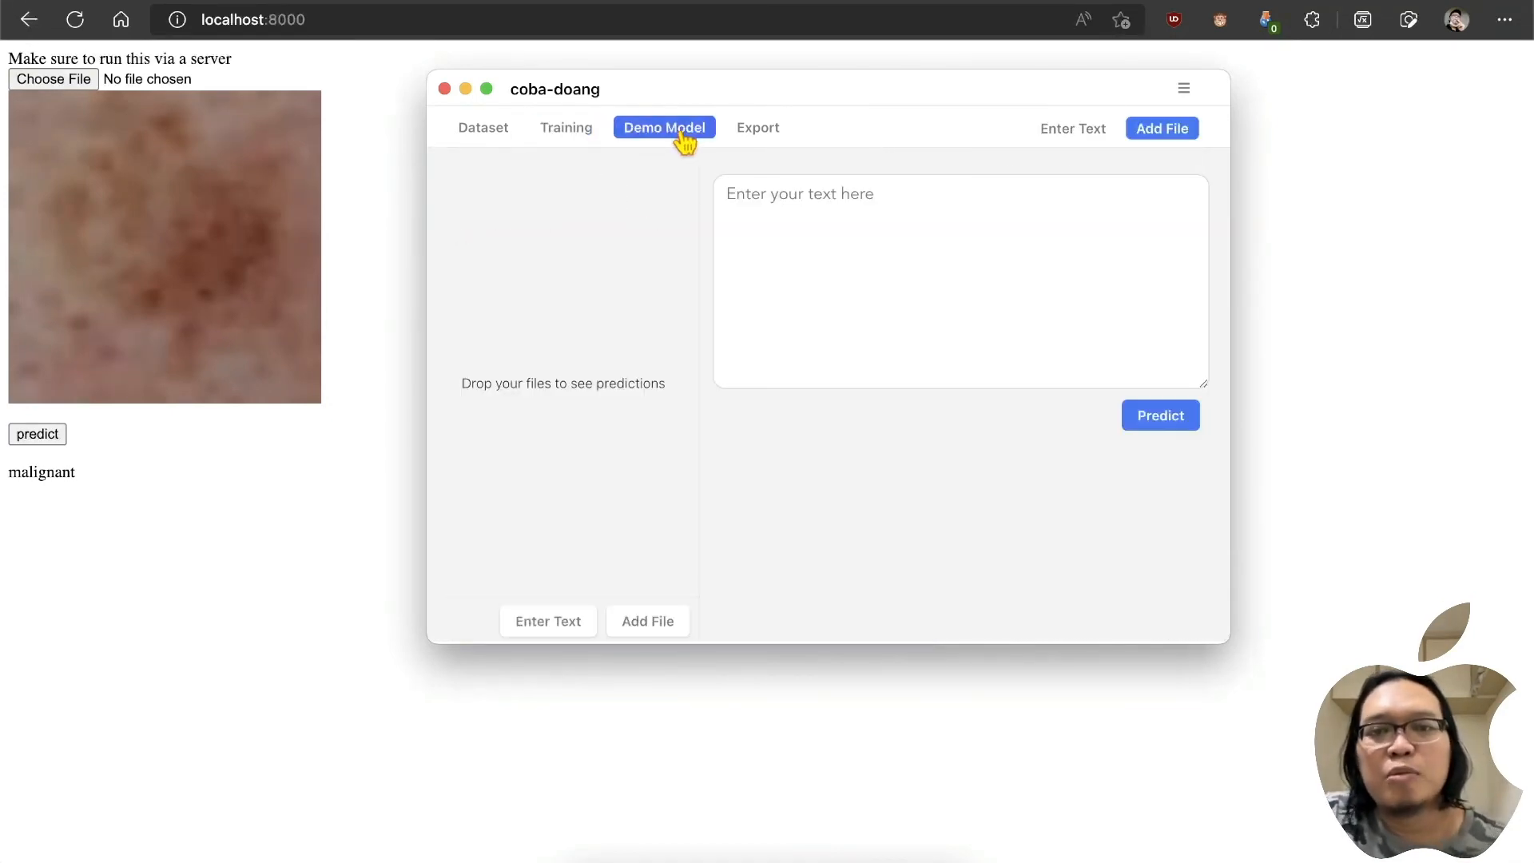
click(567, 128)
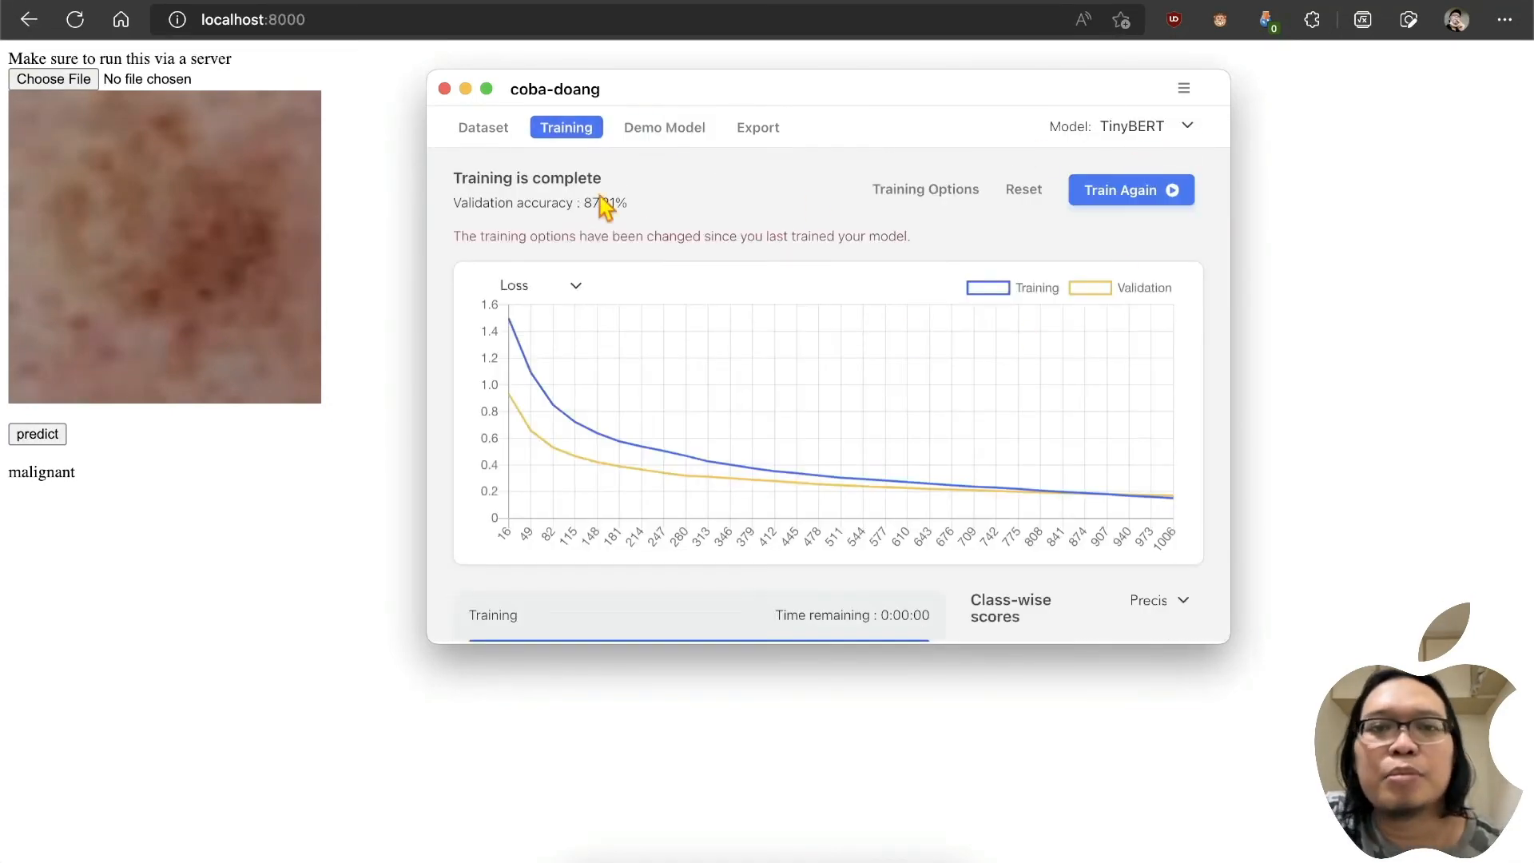
click(499, 132)
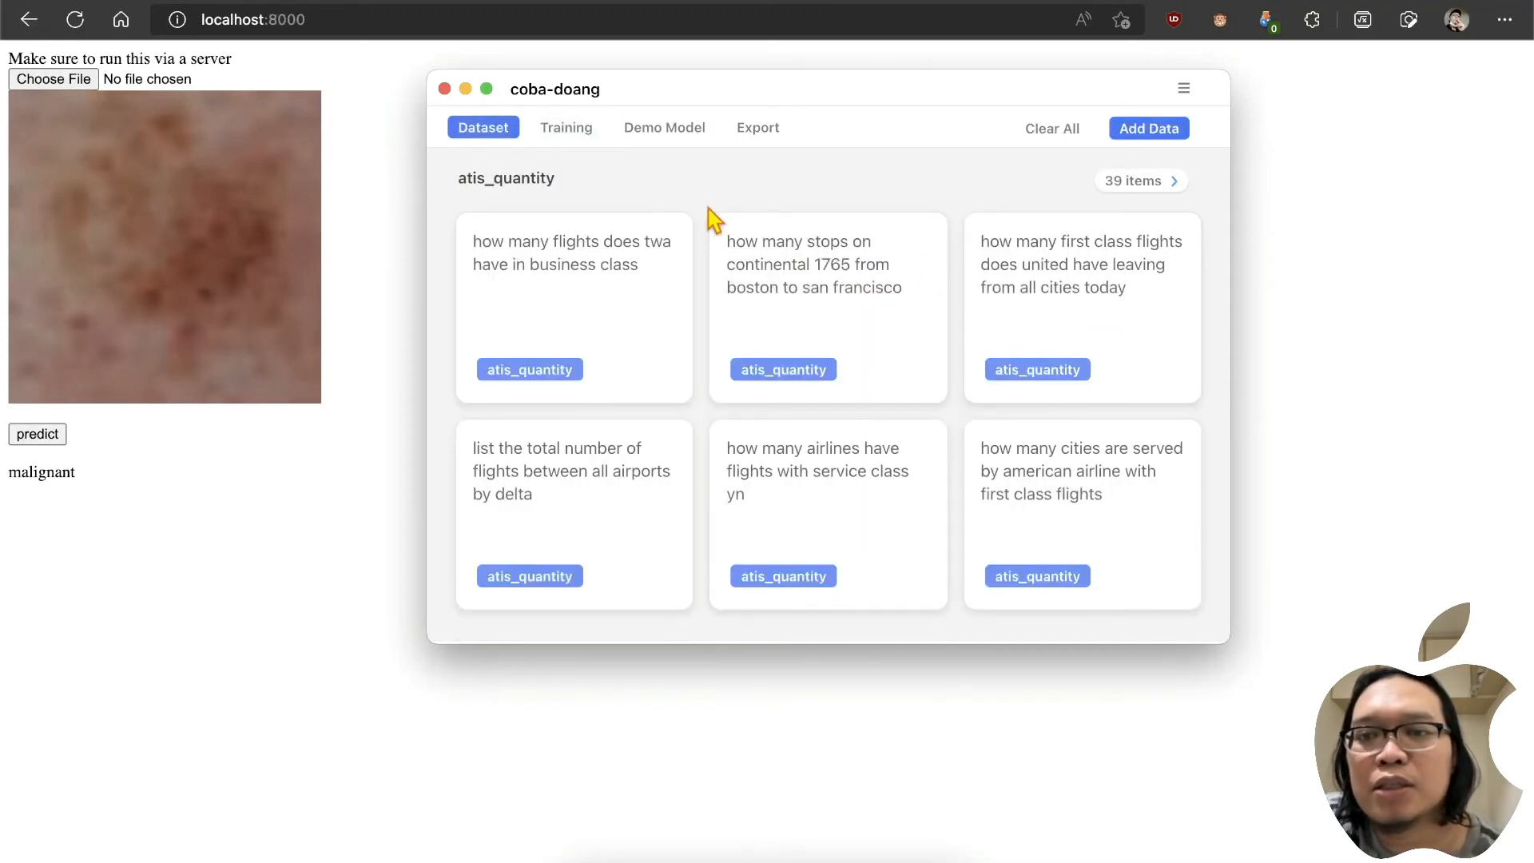
Step: Run a demo prediction on "how many economic class for tomorrow flight from texas to new york" and review its class scores
click(668, 131)
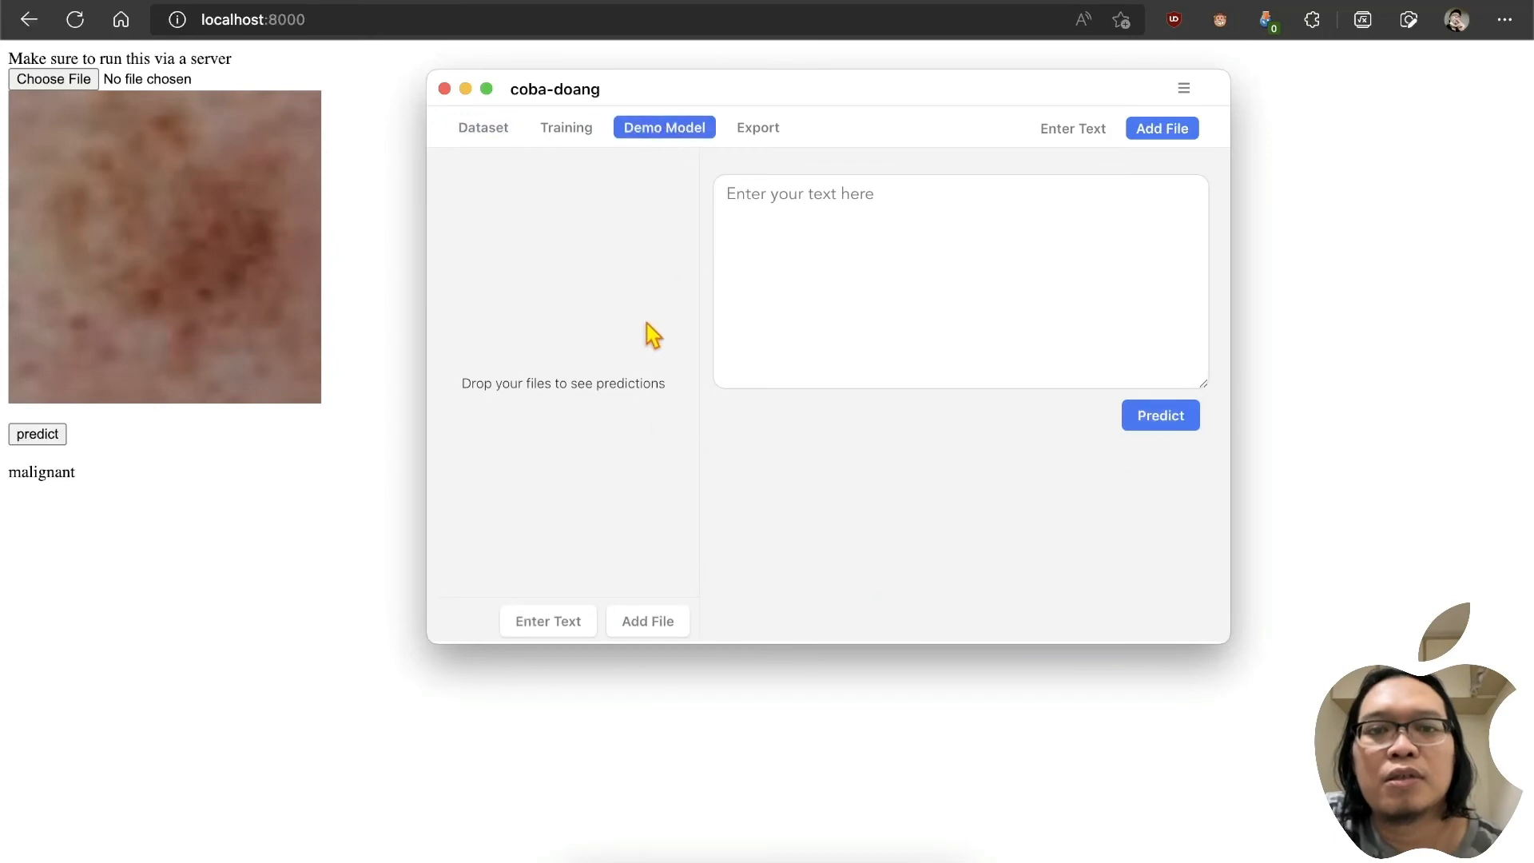
click(872, 232)
text(how m)
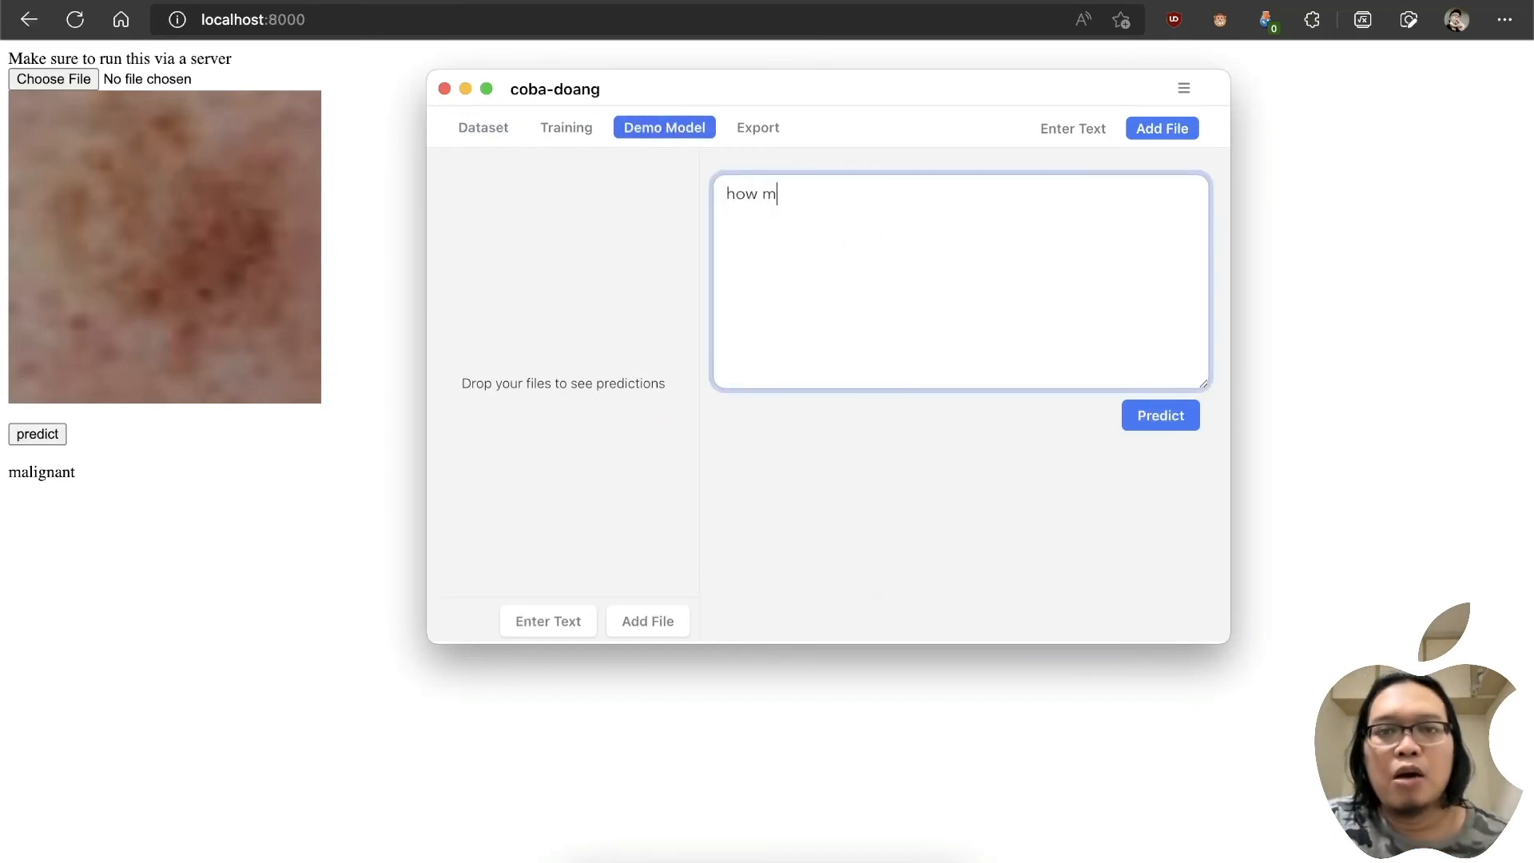
text(any economic class)
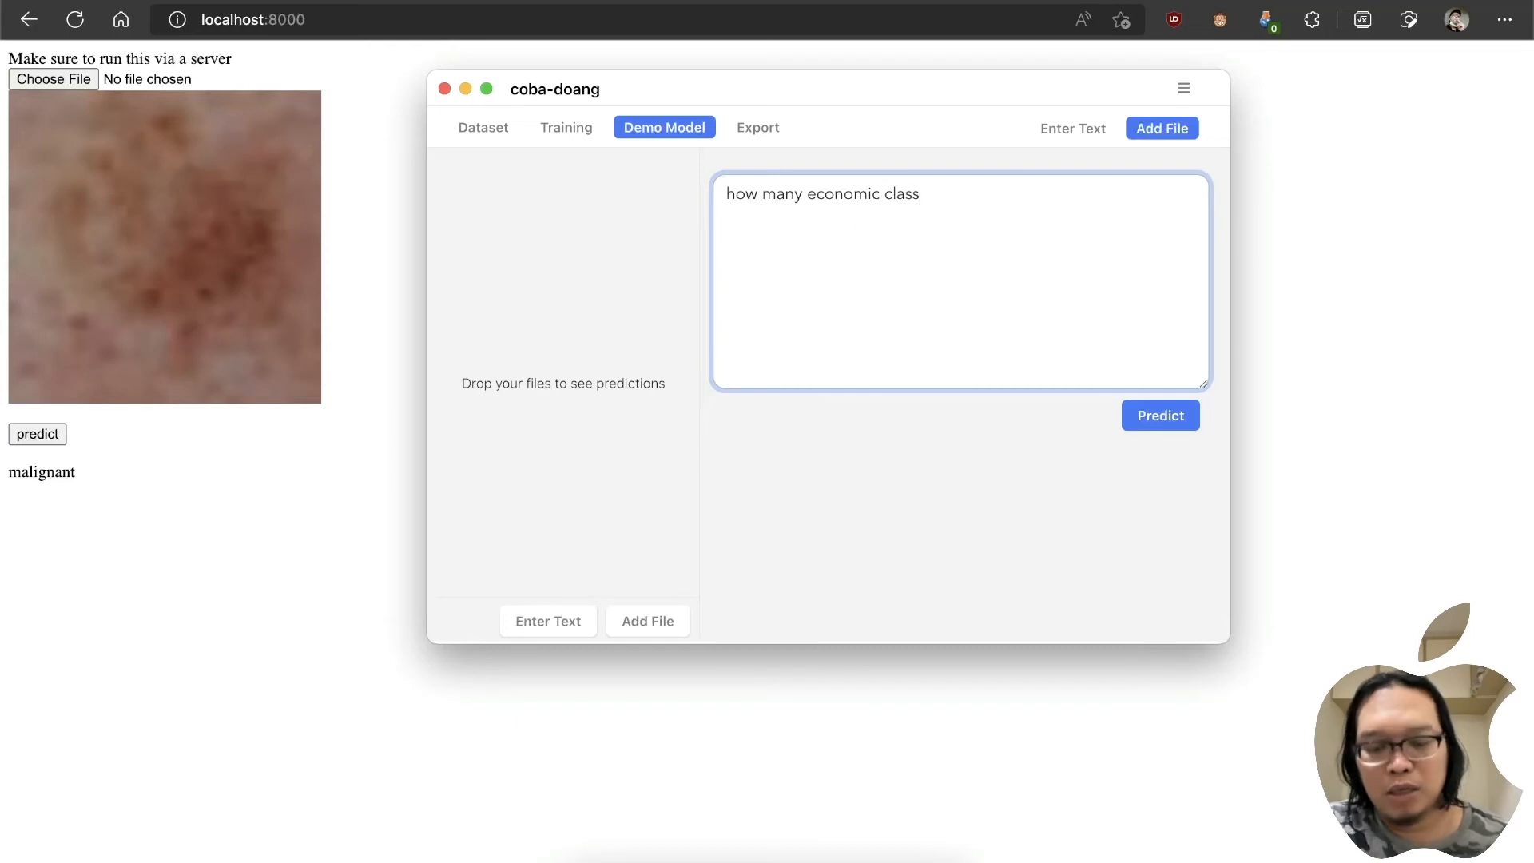
text( for )
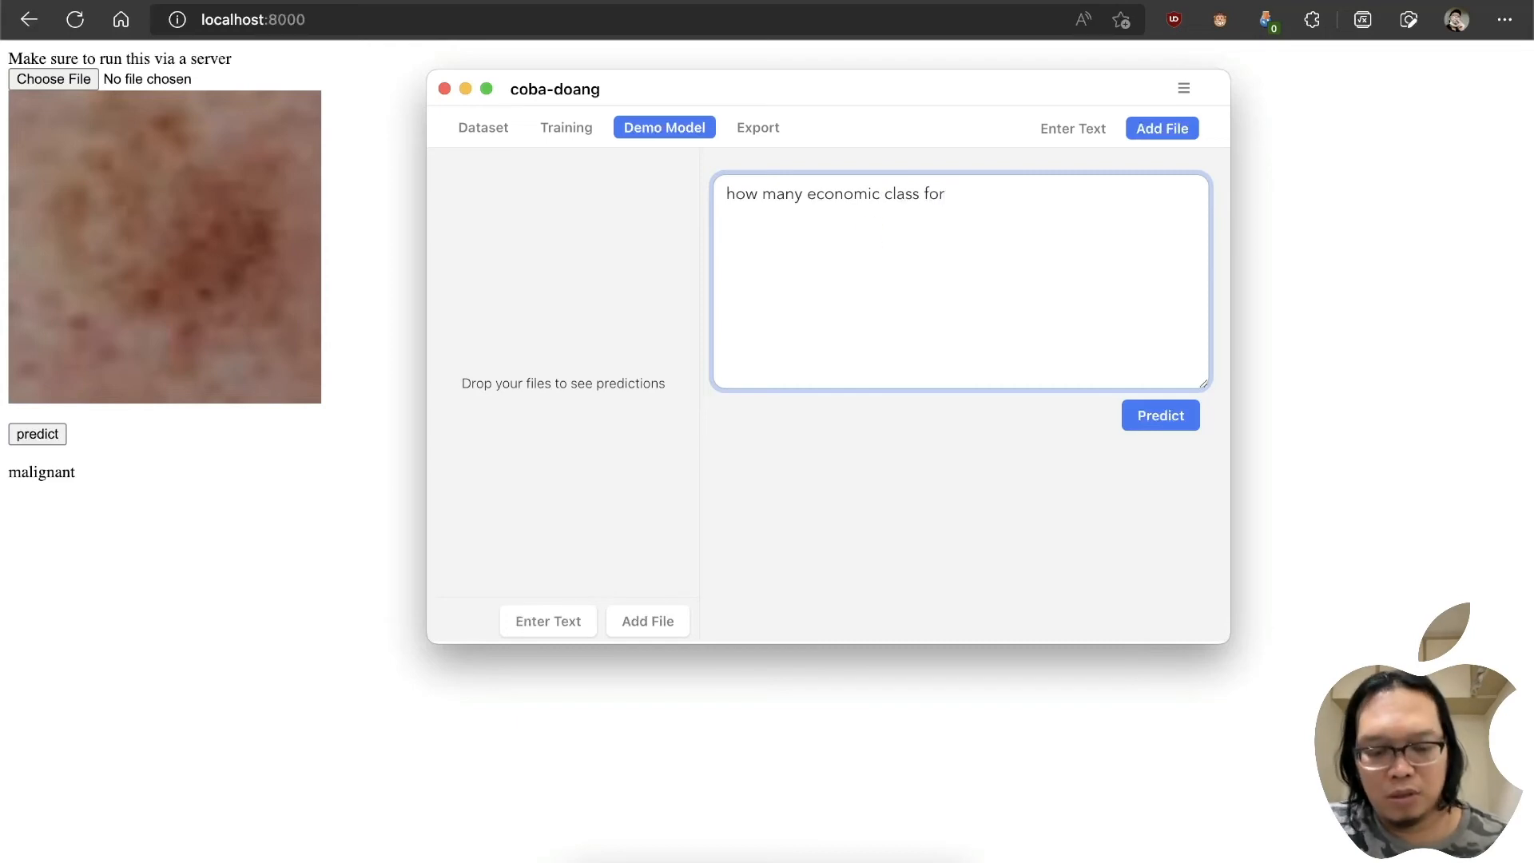
text(tomorrow)
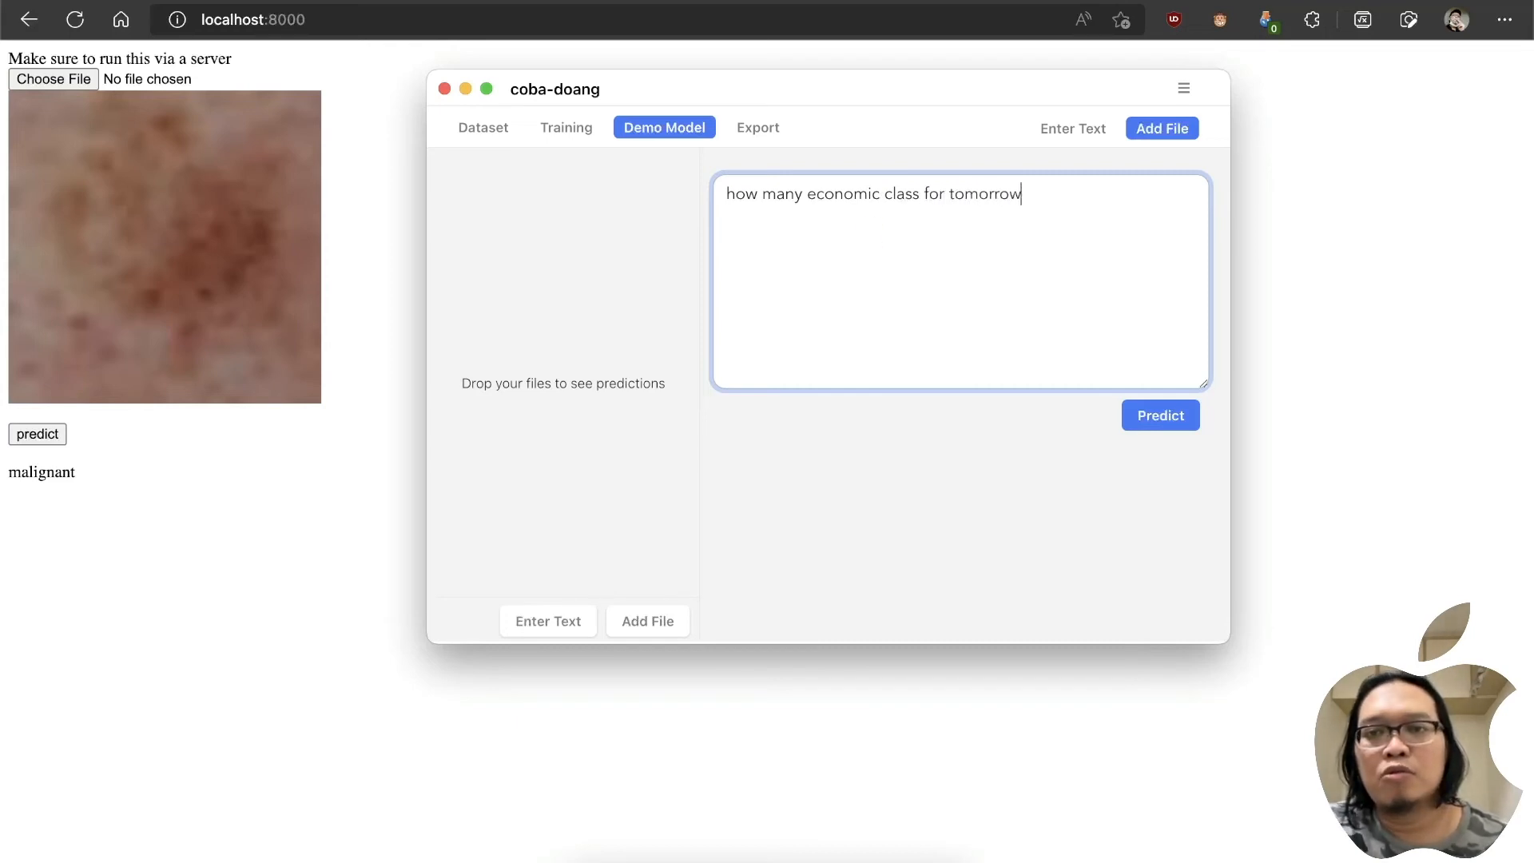
text( flight fr)
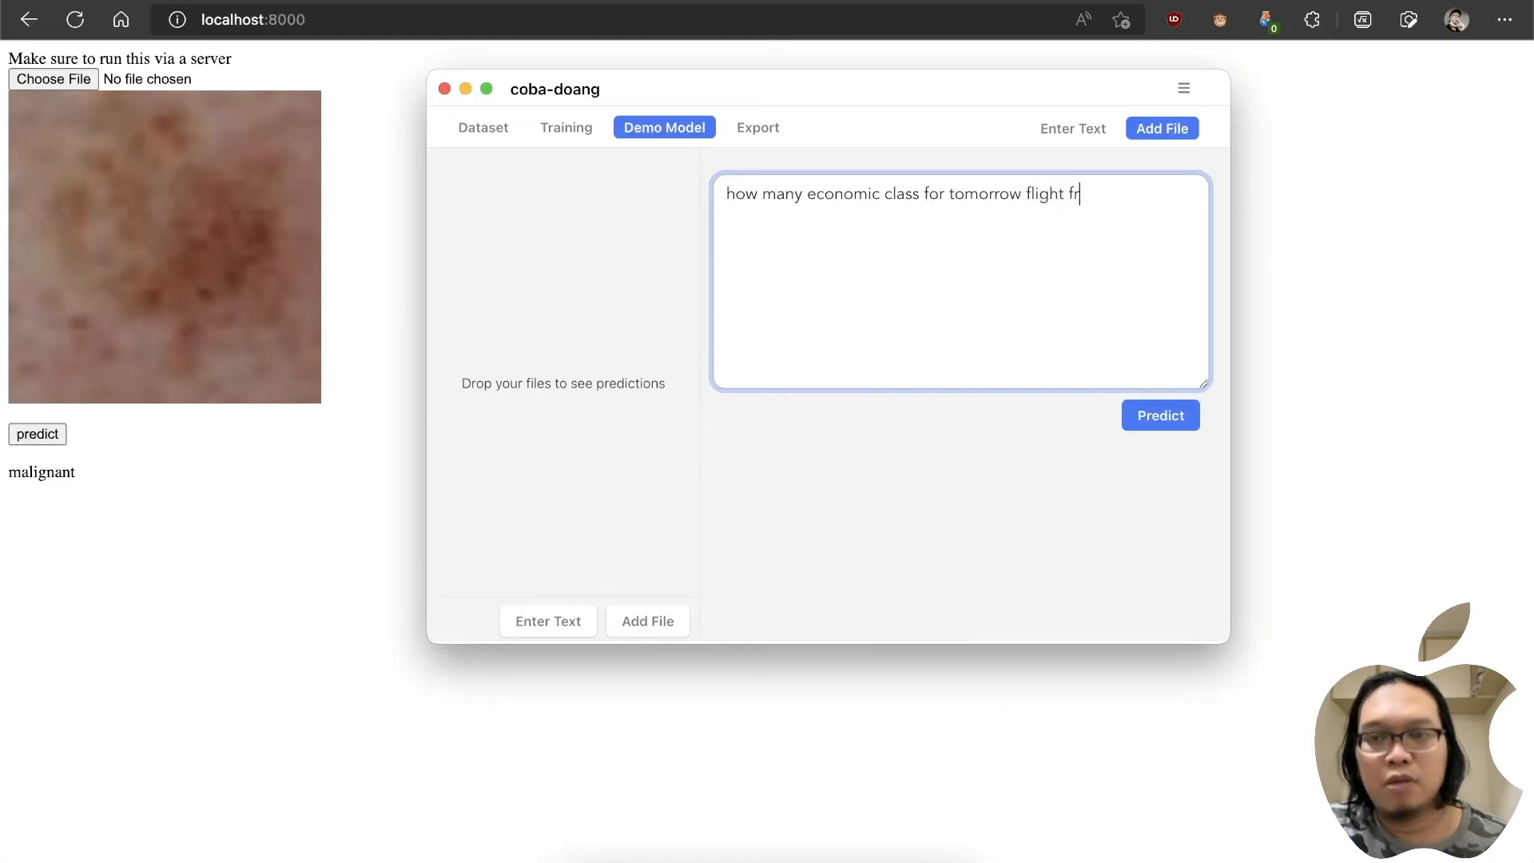
text(om texas)
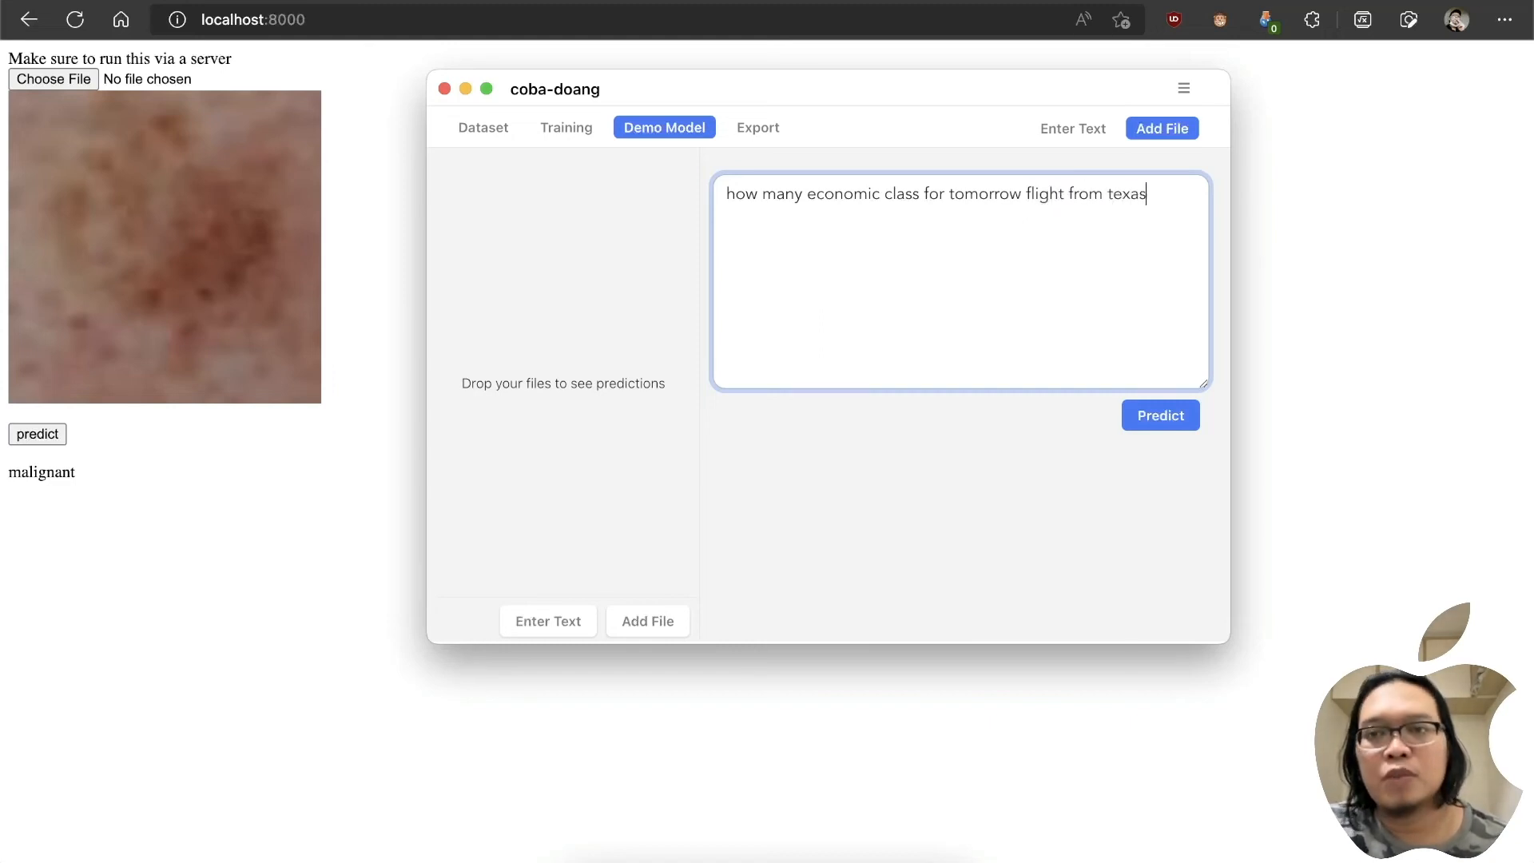
text( t)
text(o neeew)
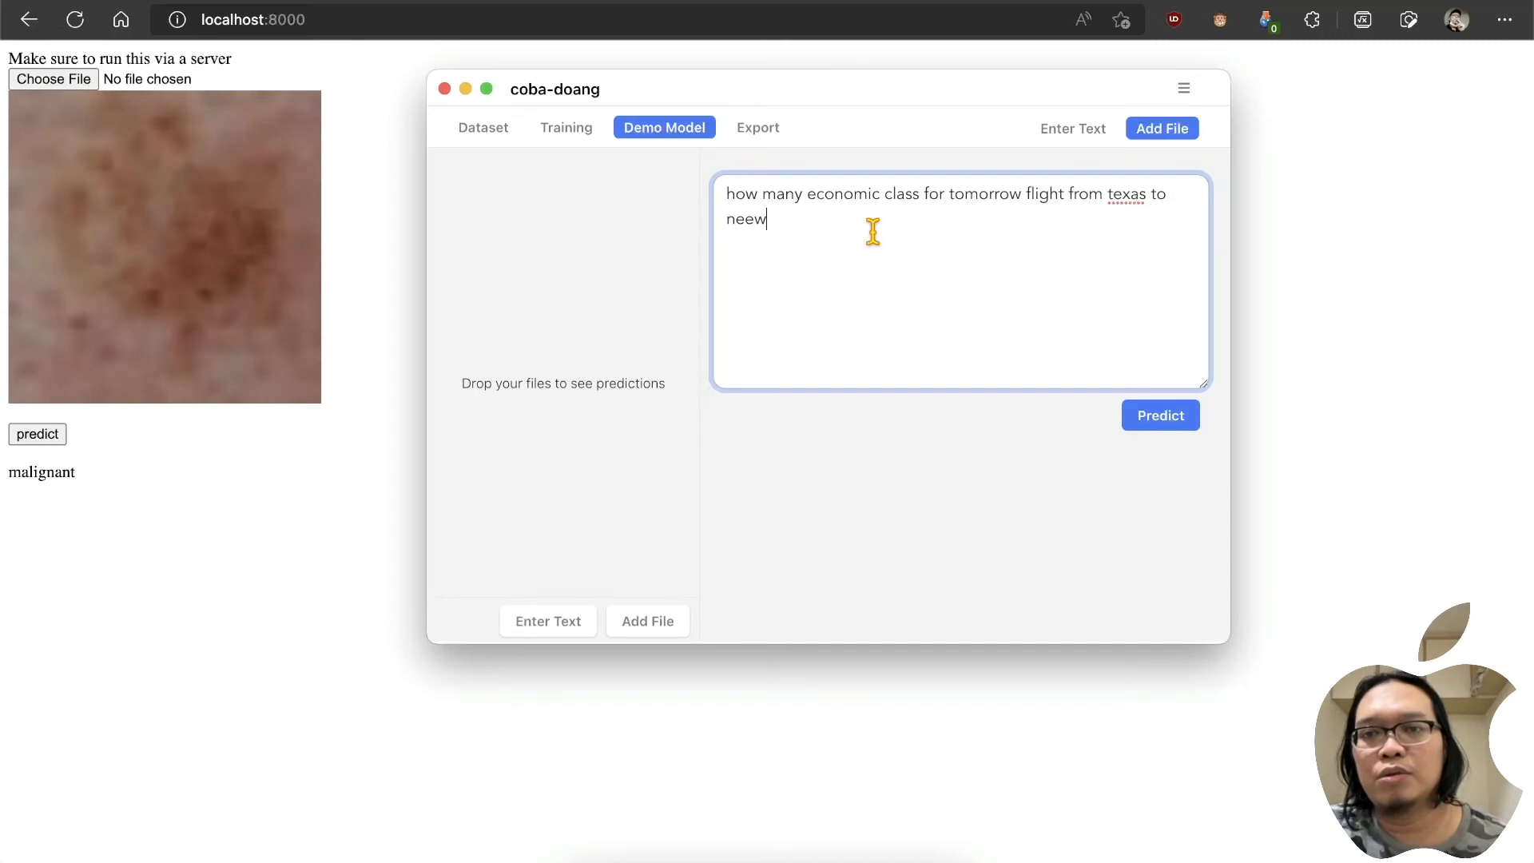
key(BackSpace)
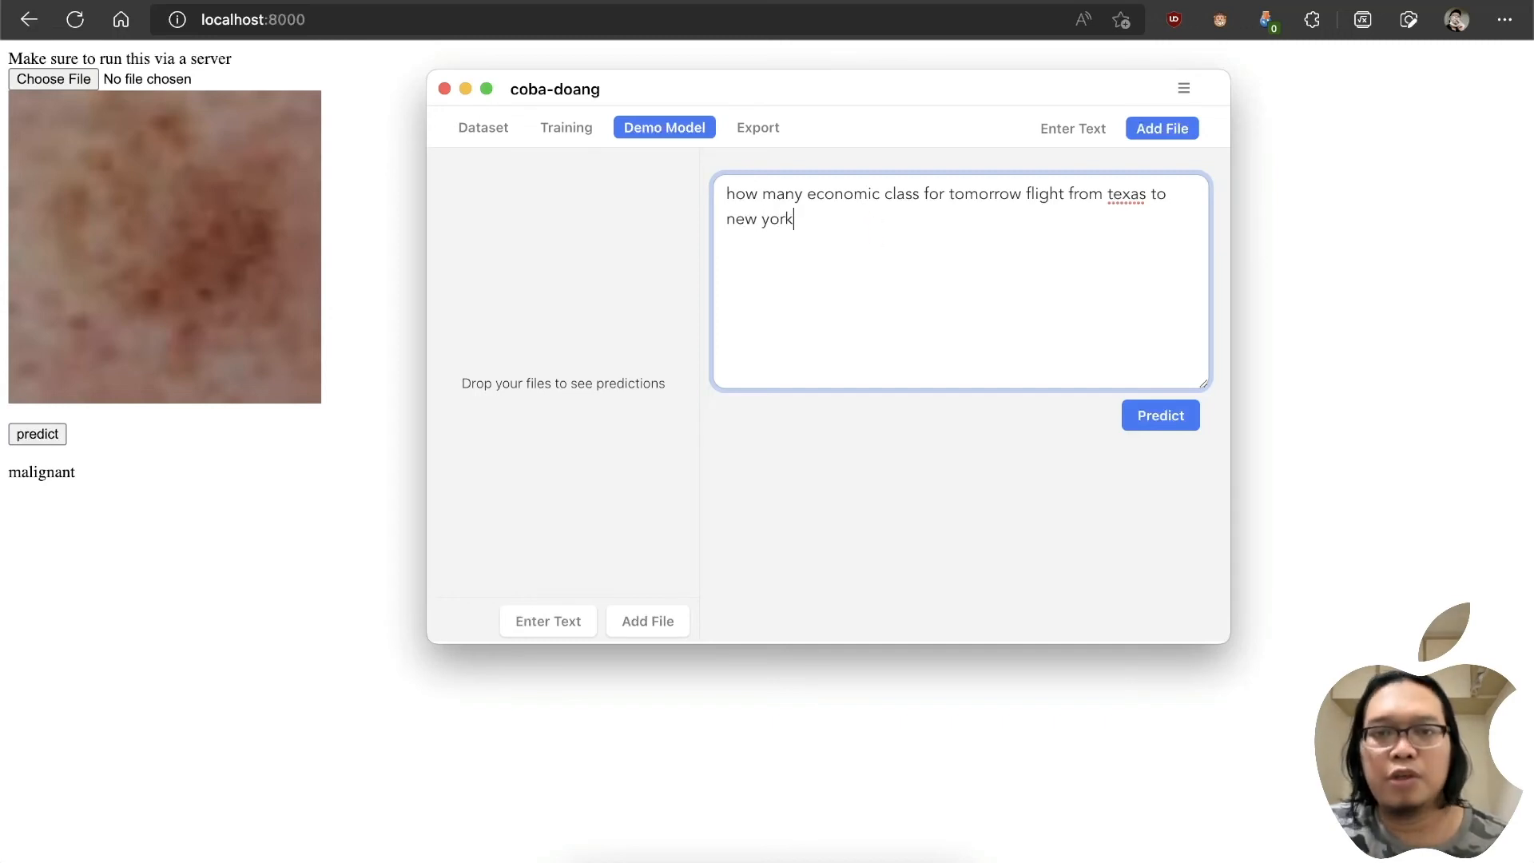
click(1151, 414)
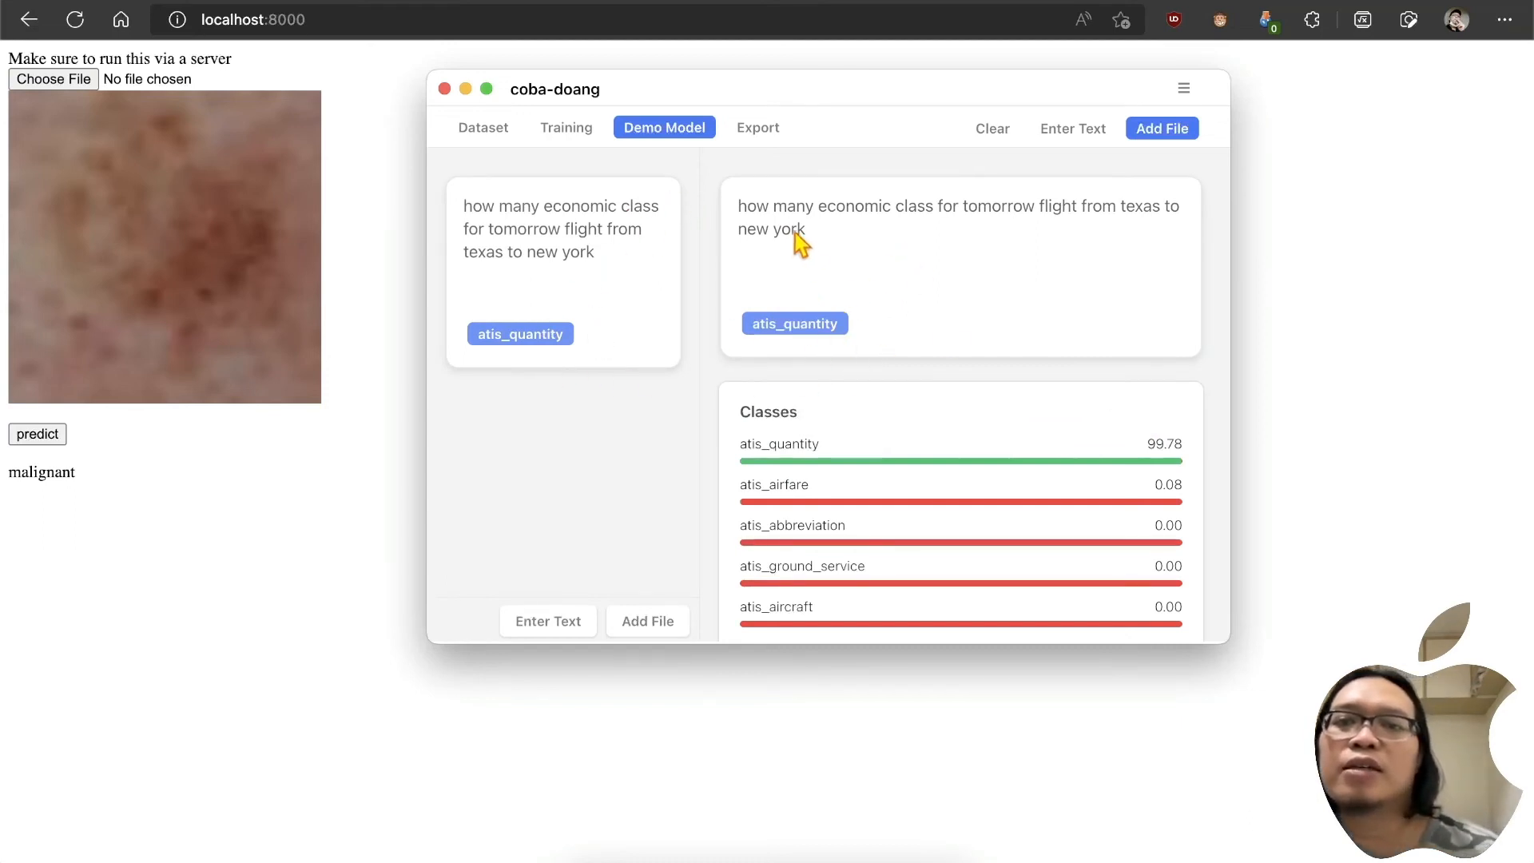
scroll(986, 368, down, 5)
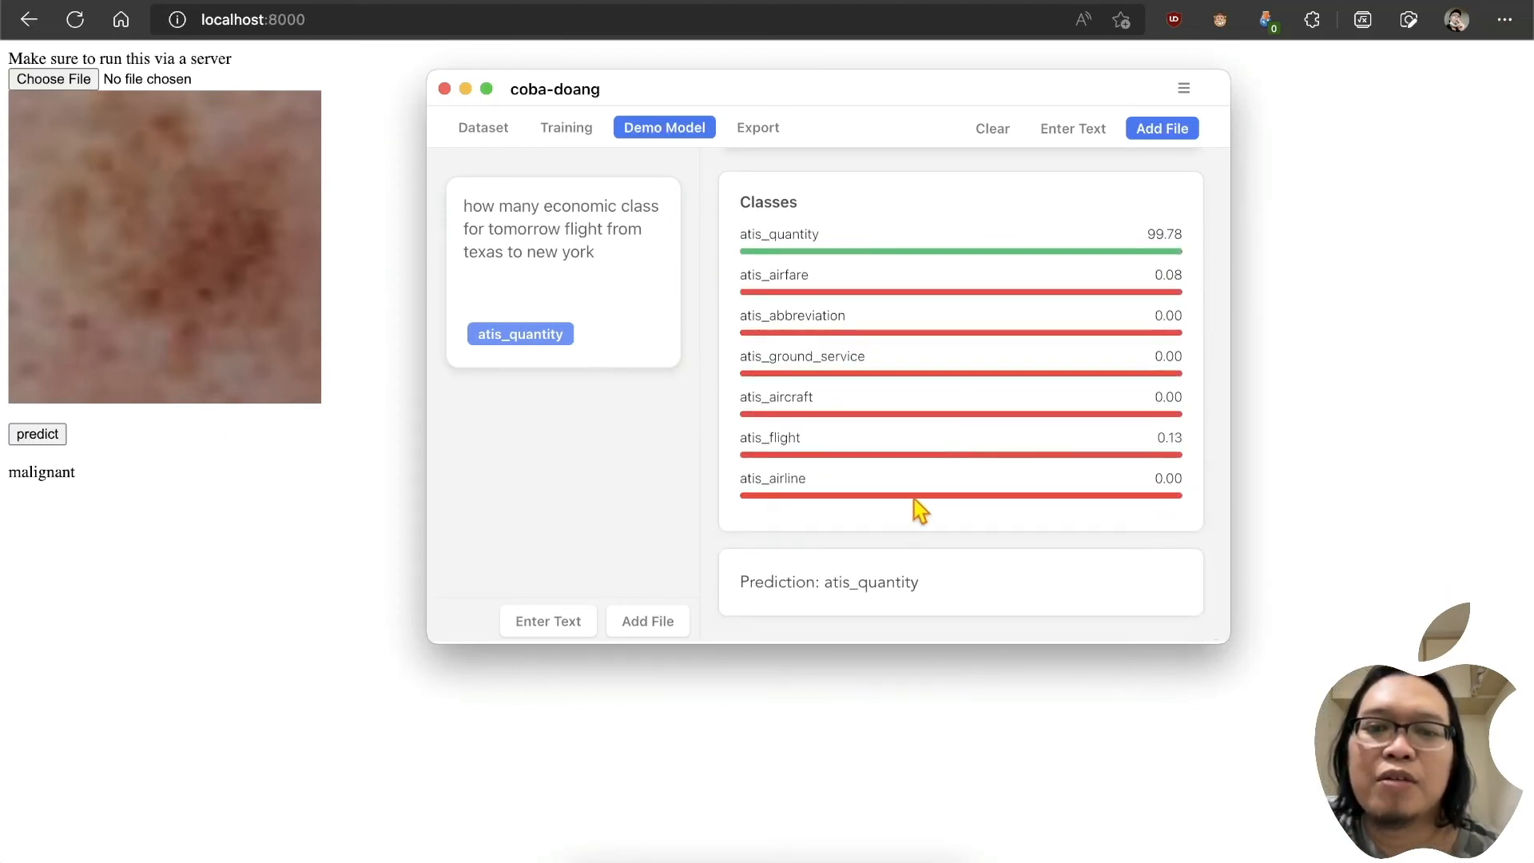
scroll(867, 407, up, 5)
click(875, 263)
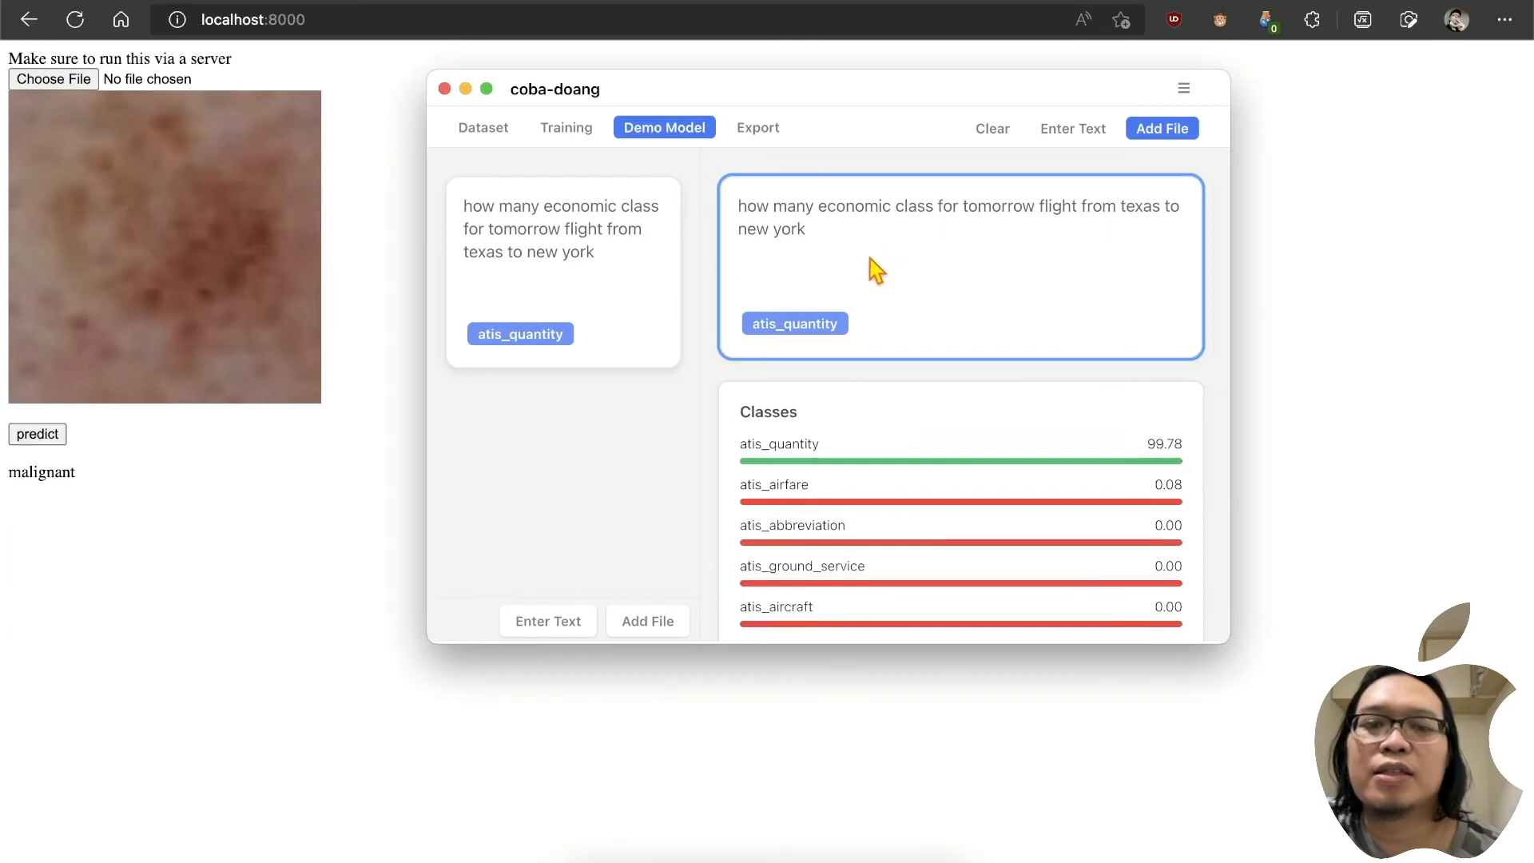
Step: Add another demo text reading "how much is air fare for new york to jakarta" and predict its class
click(549, 621)
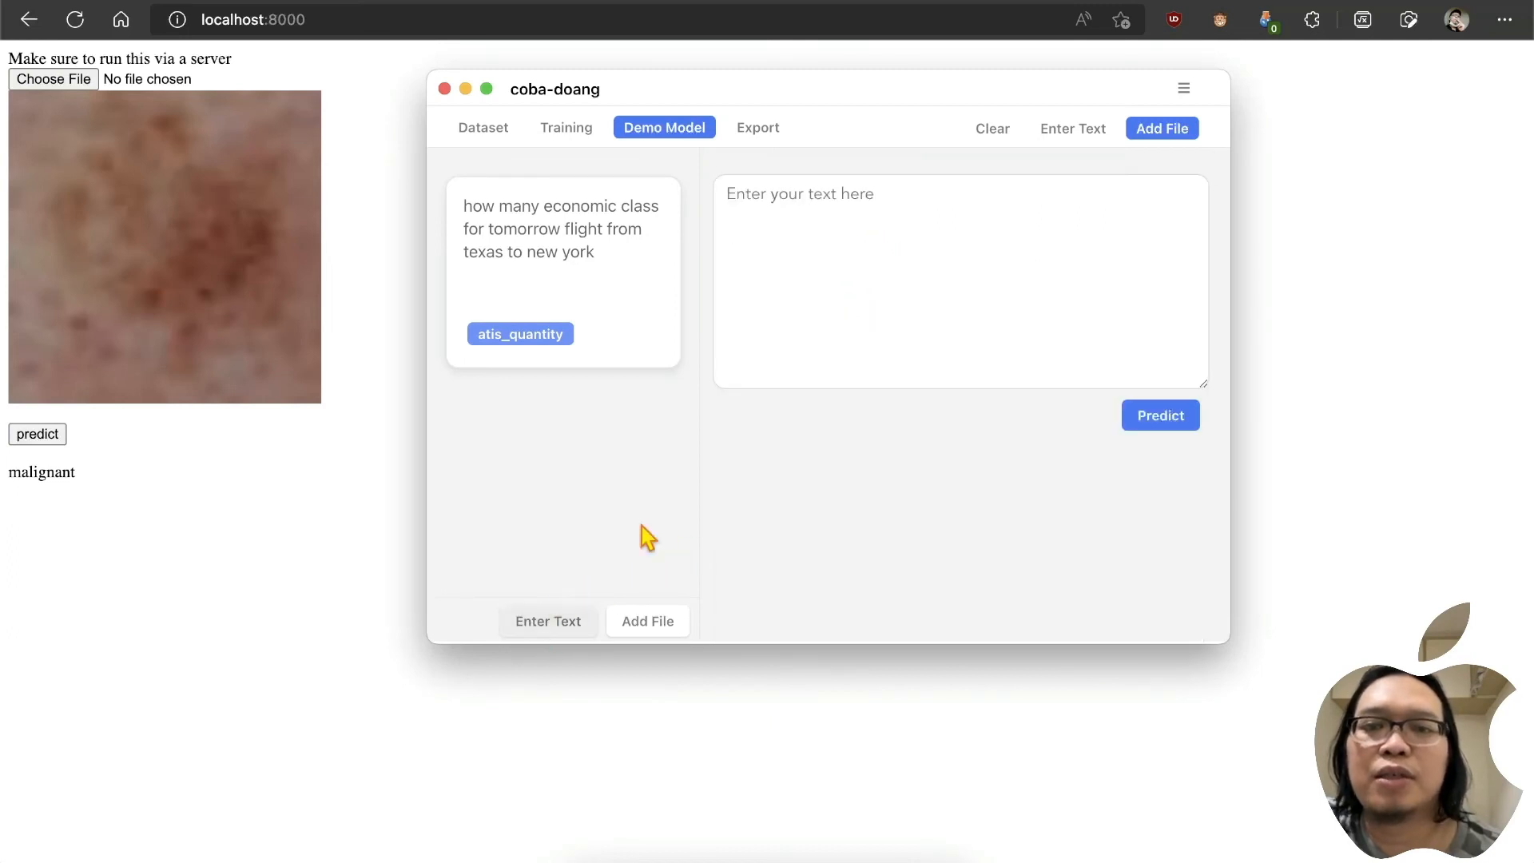
click(925, 219)
text(how much is)
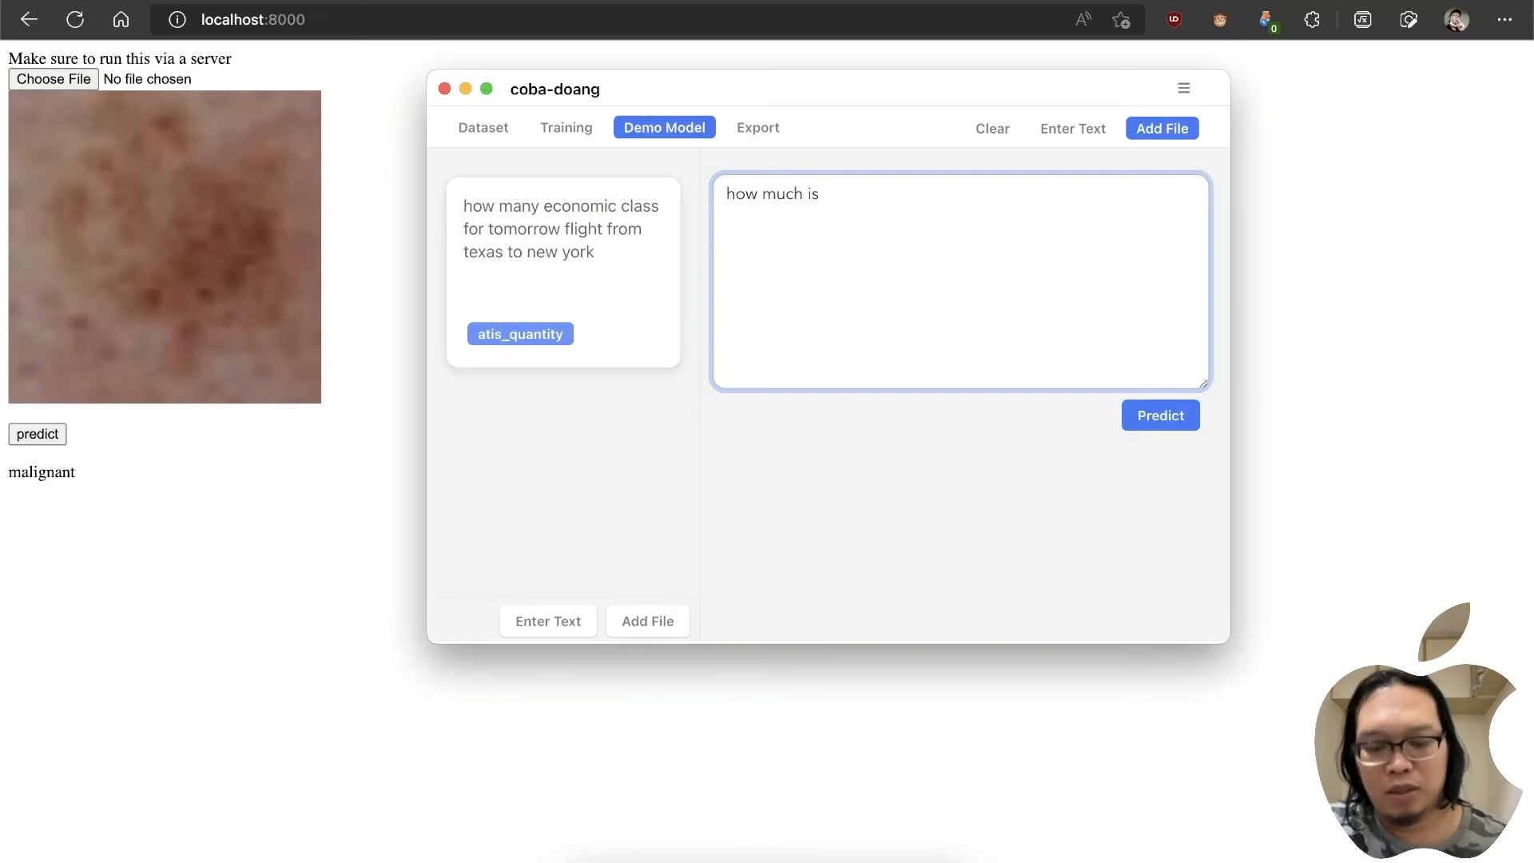
text( air fare for)
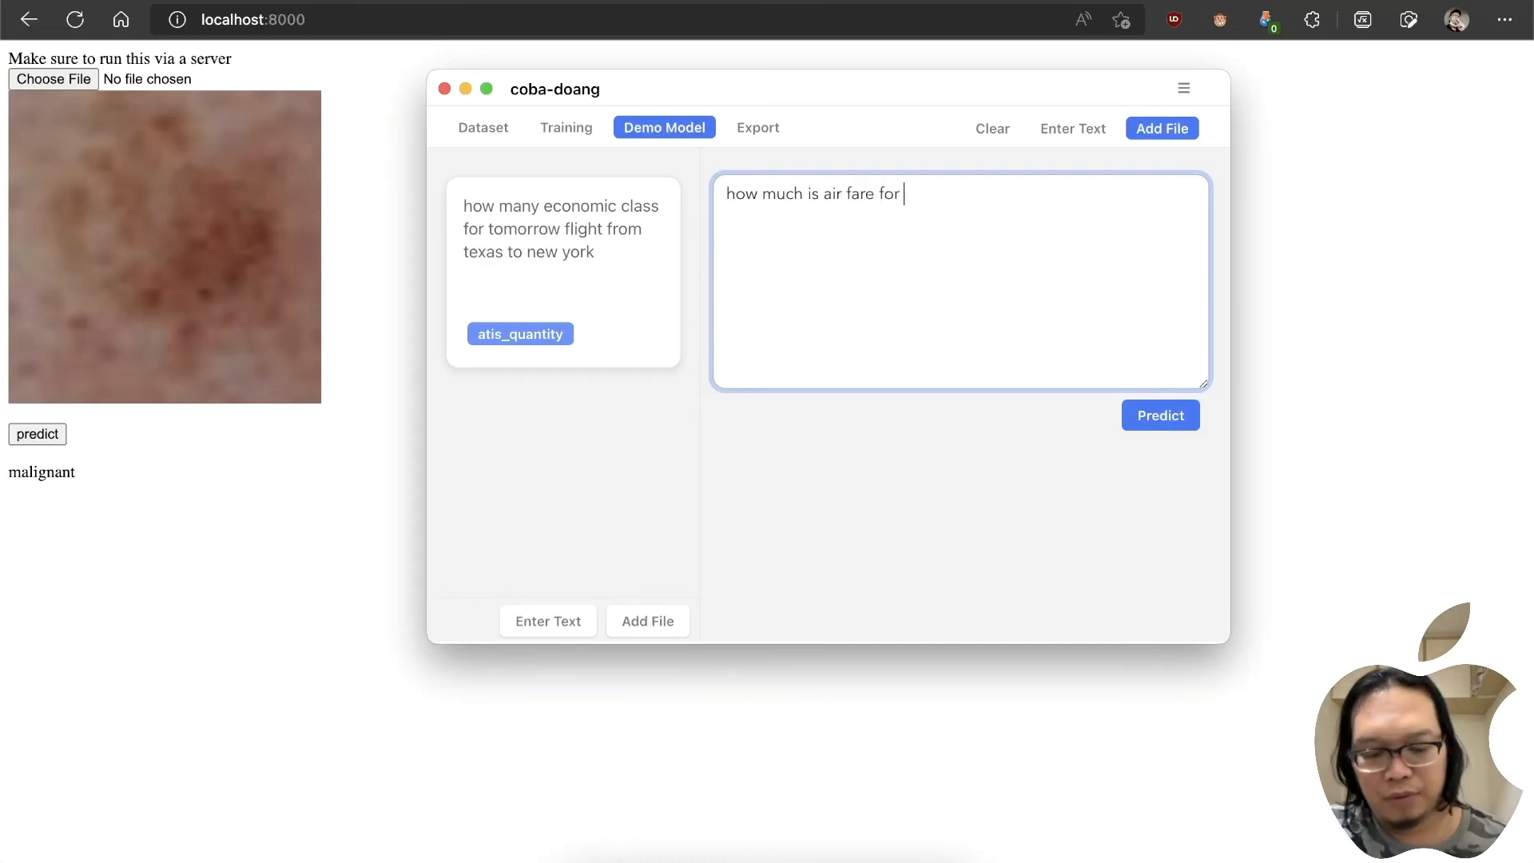
text( new )
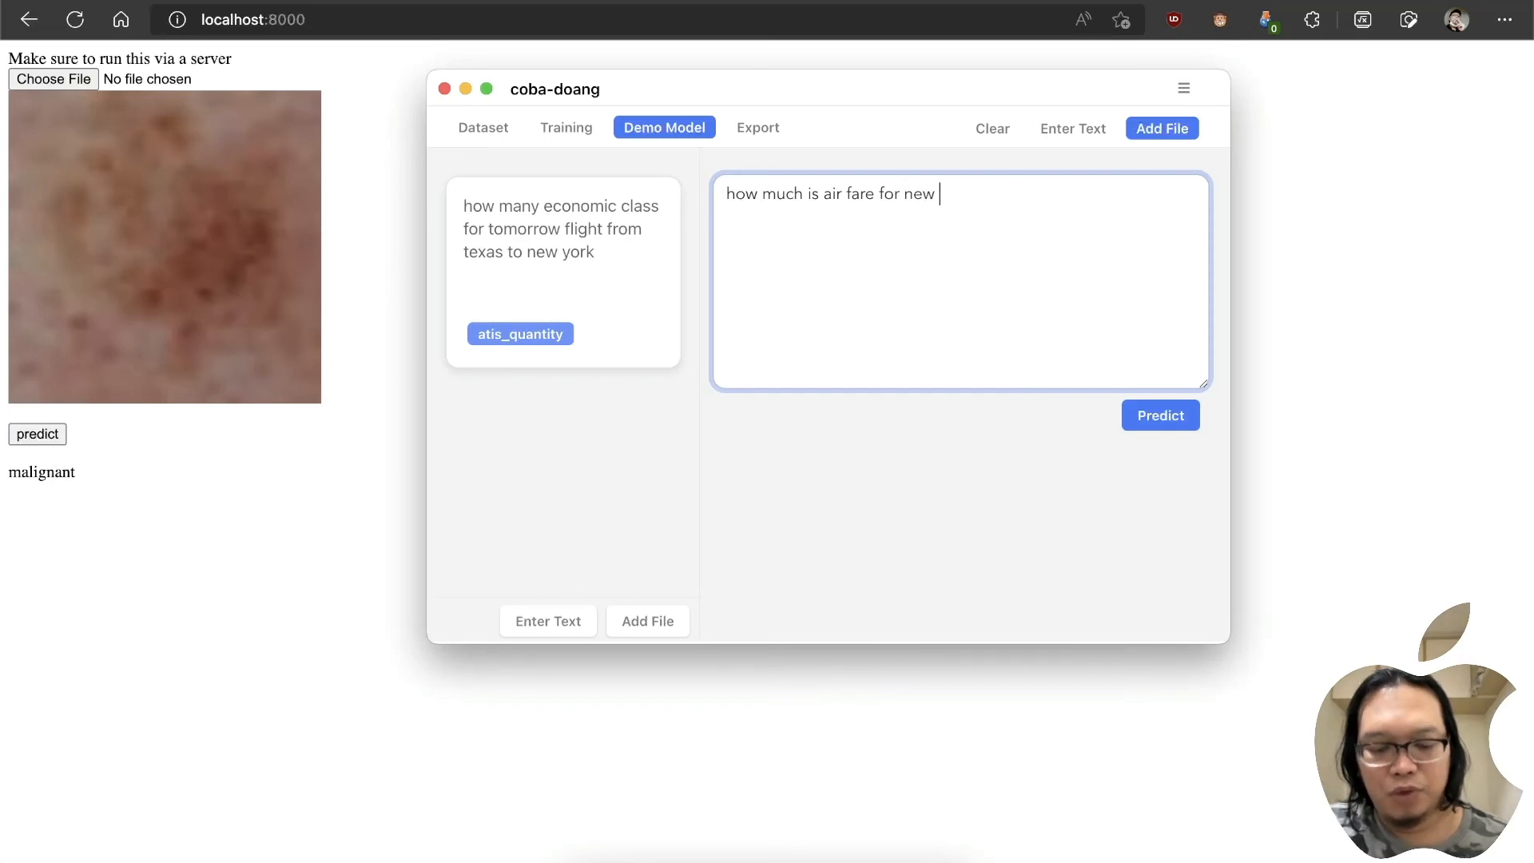
text(york to)
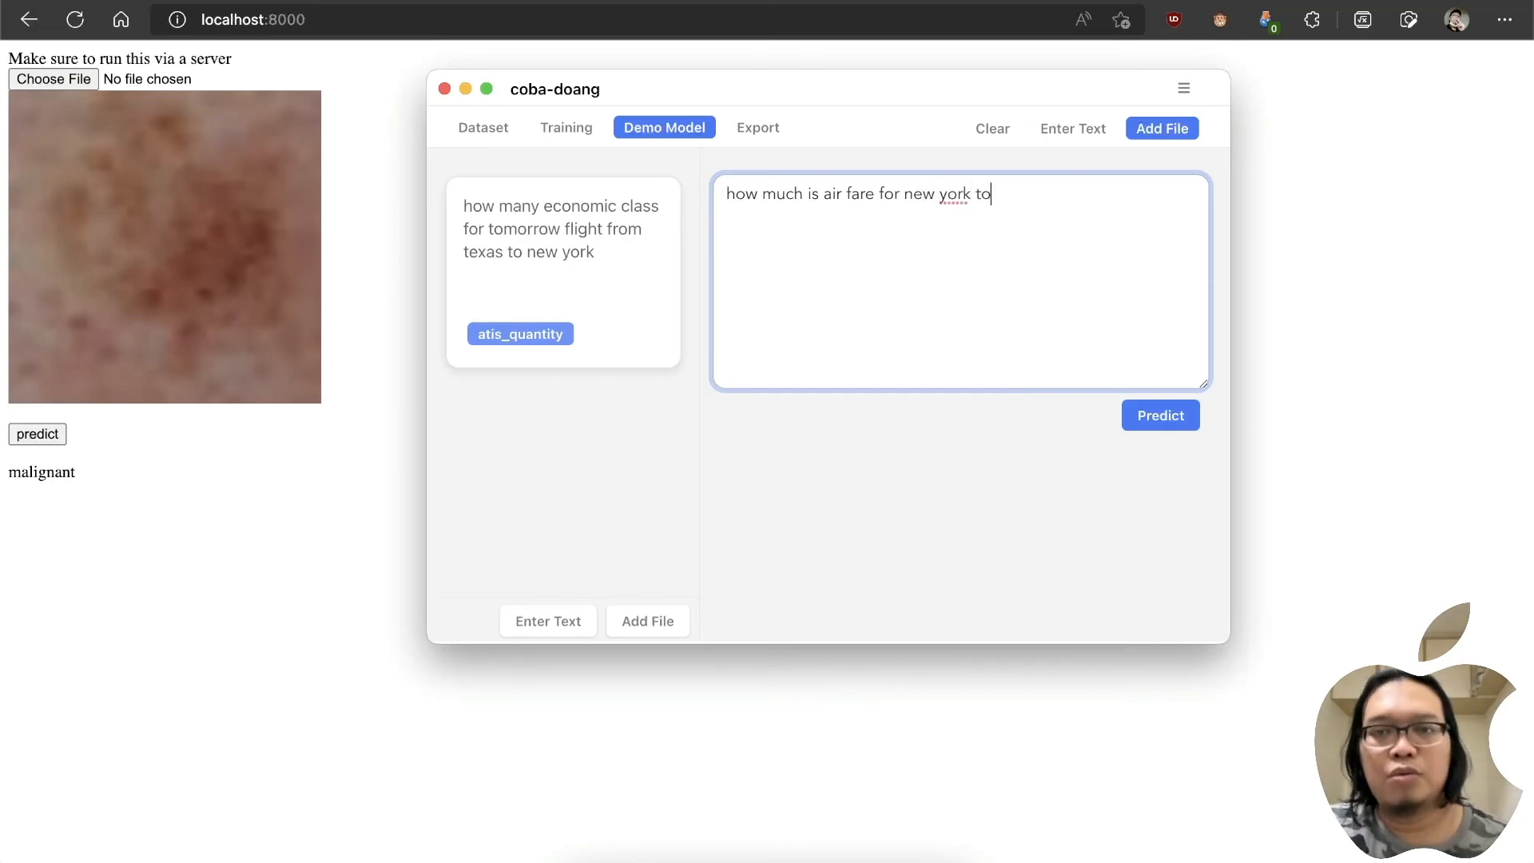
text( jakar)
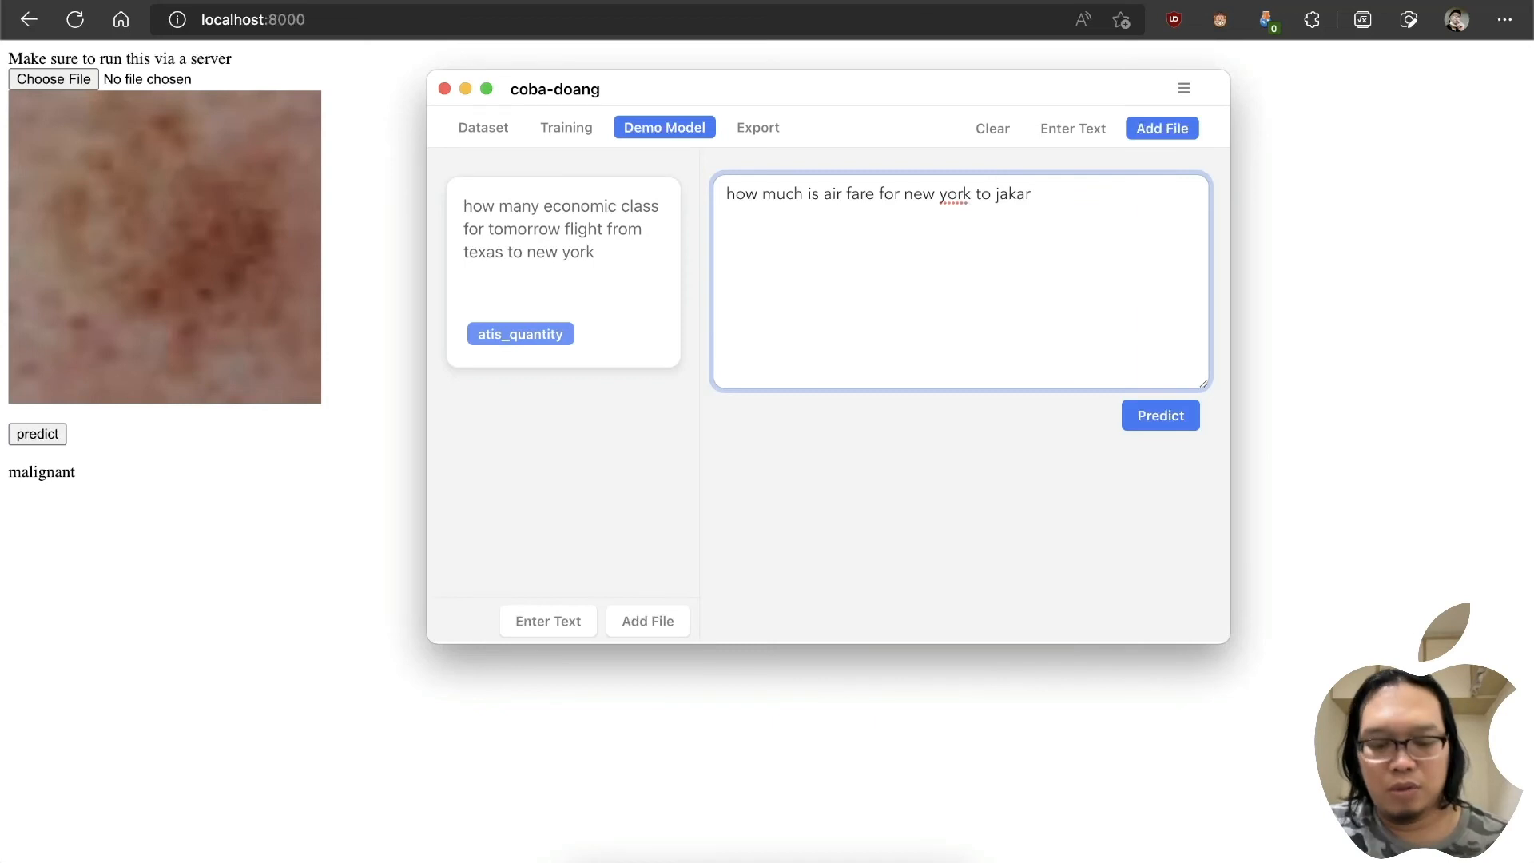
text(ta)
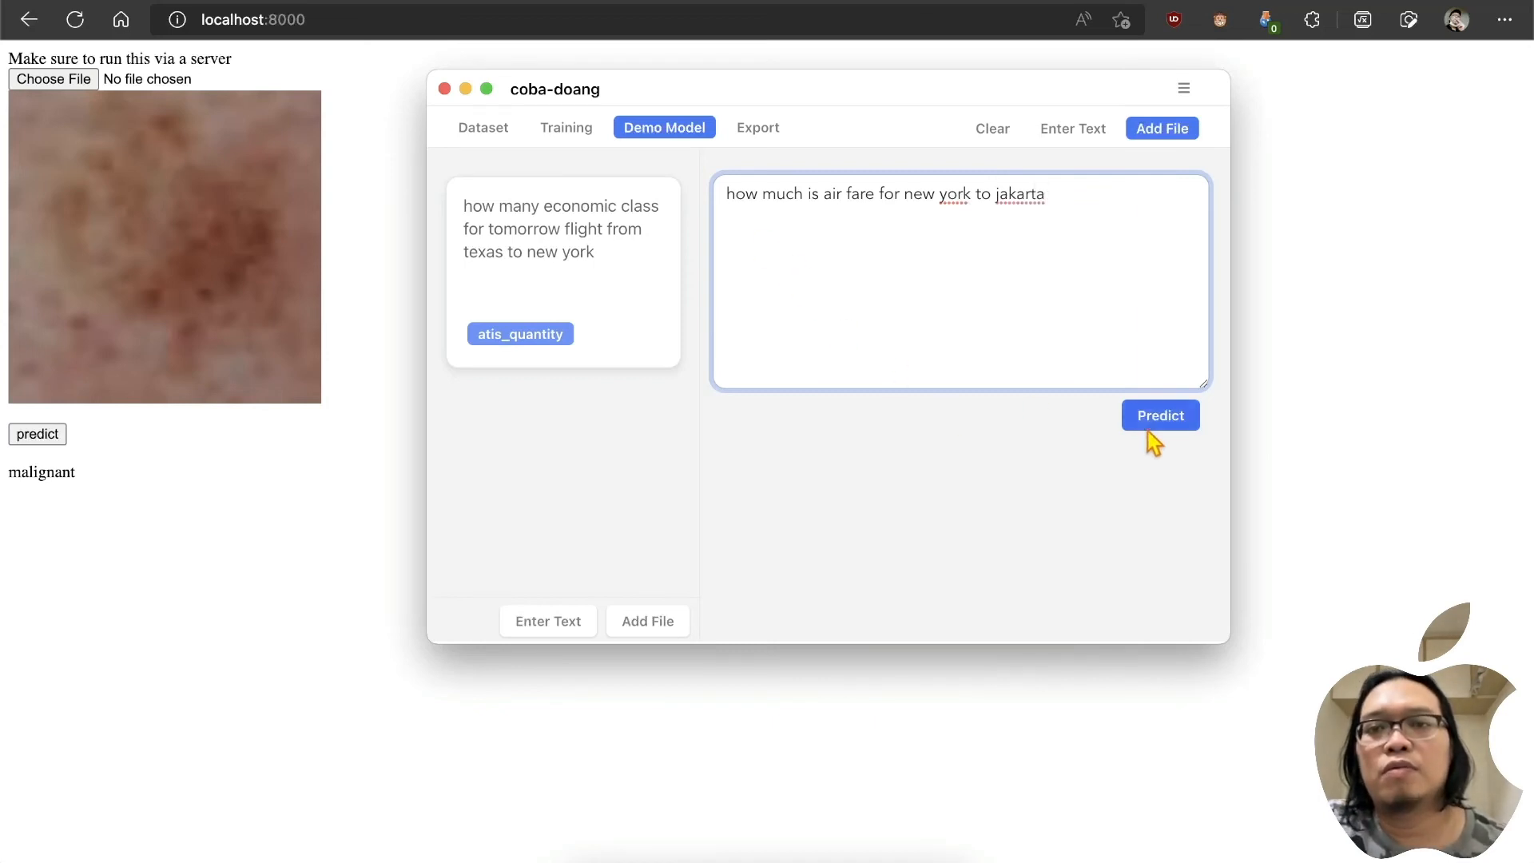
click(1172, 414)
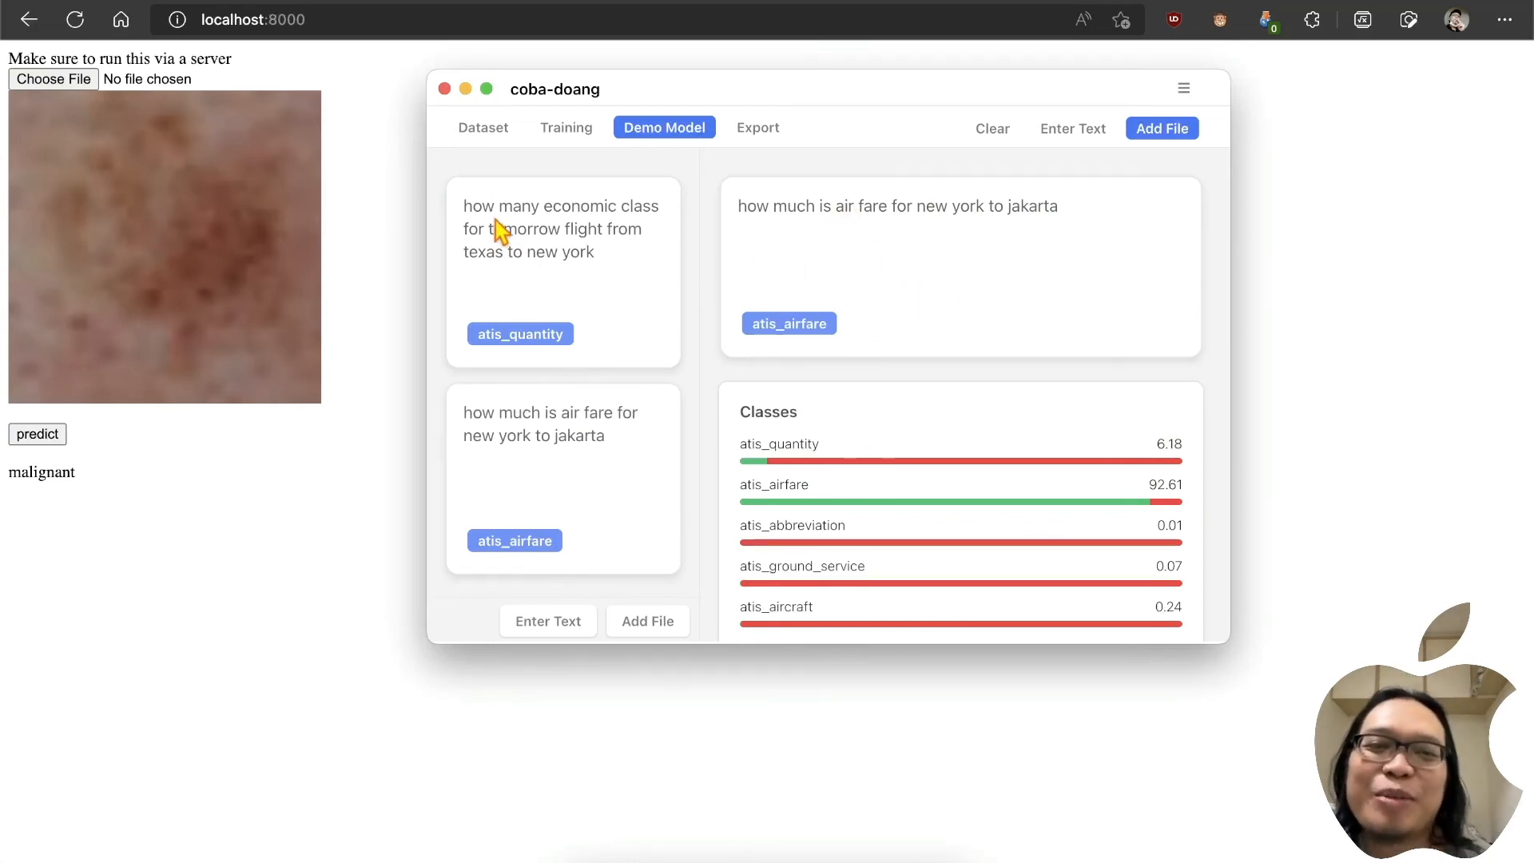
Step: Examine the class scores and the final prediction for the air fare sentence
scroll(885, 310, down, 2)
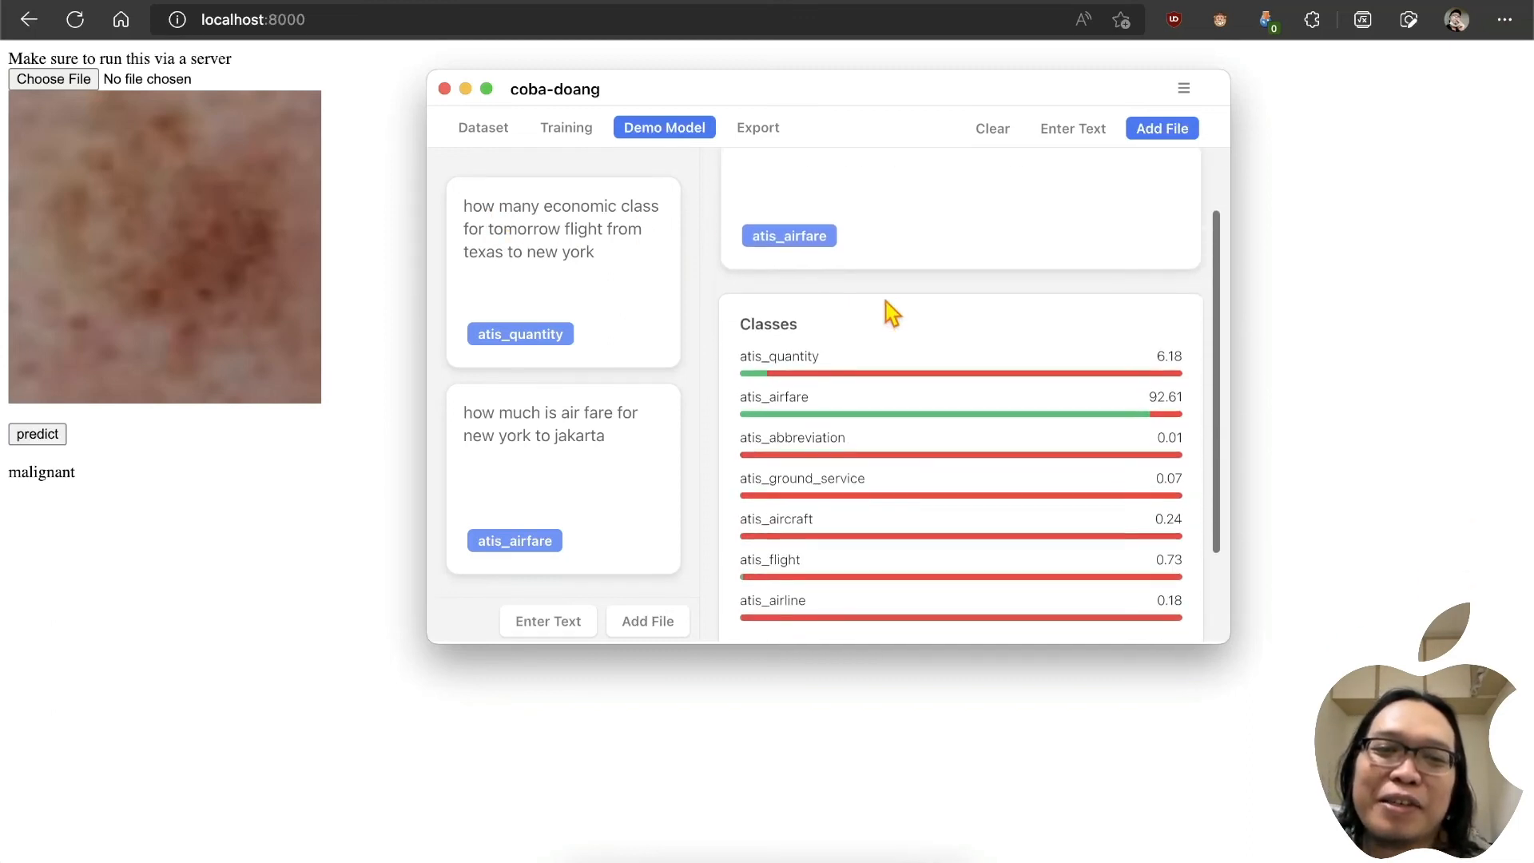
scroll(885, 310, up, 2)
scroll(892, 311, down, 2)
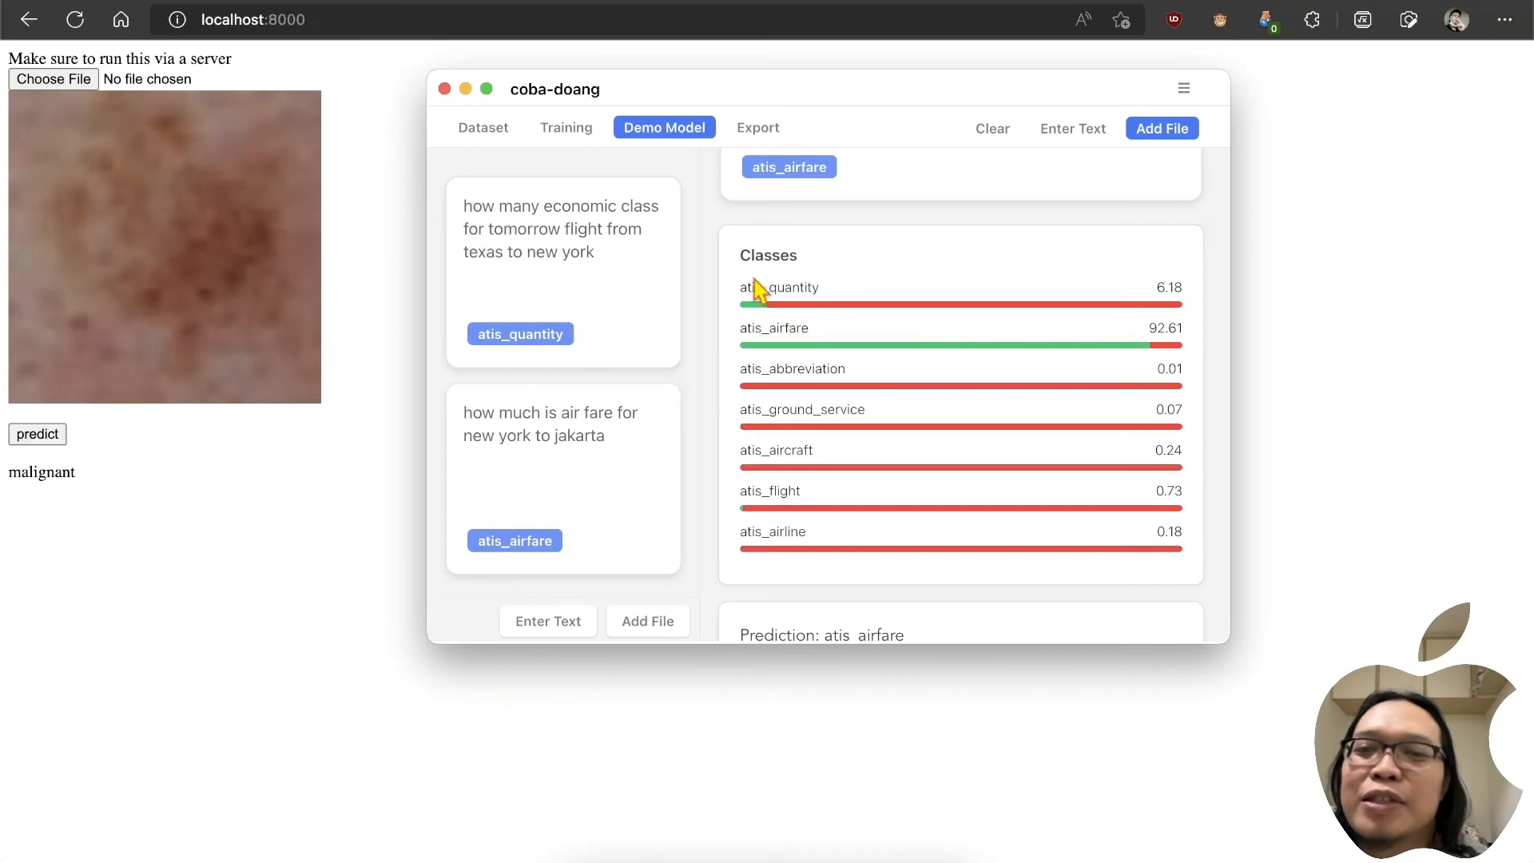
scroll(846, 336, down, 1)
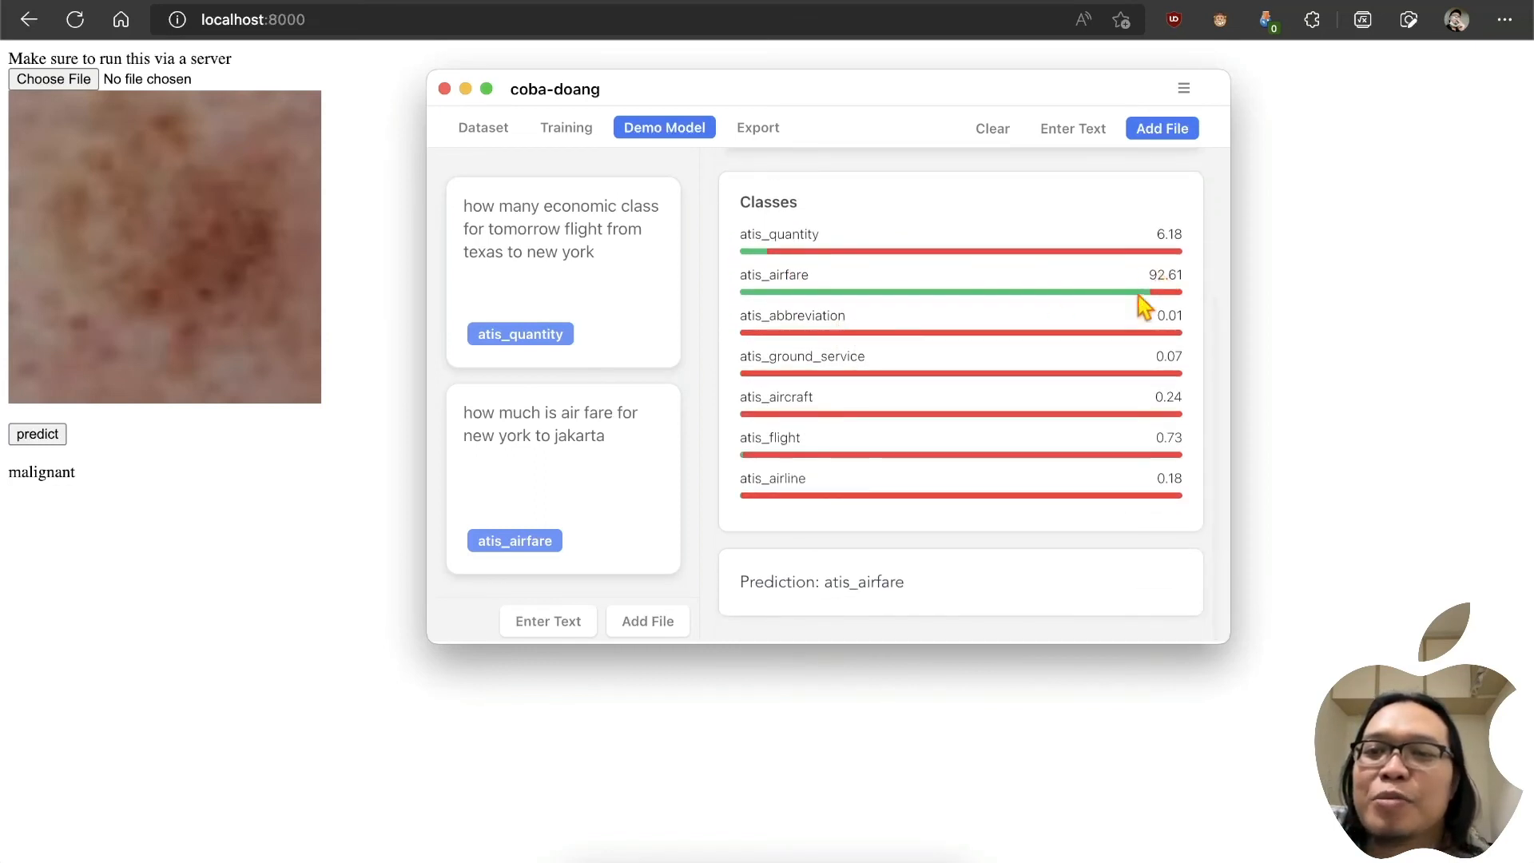
scroll(990, 294, up, 3)
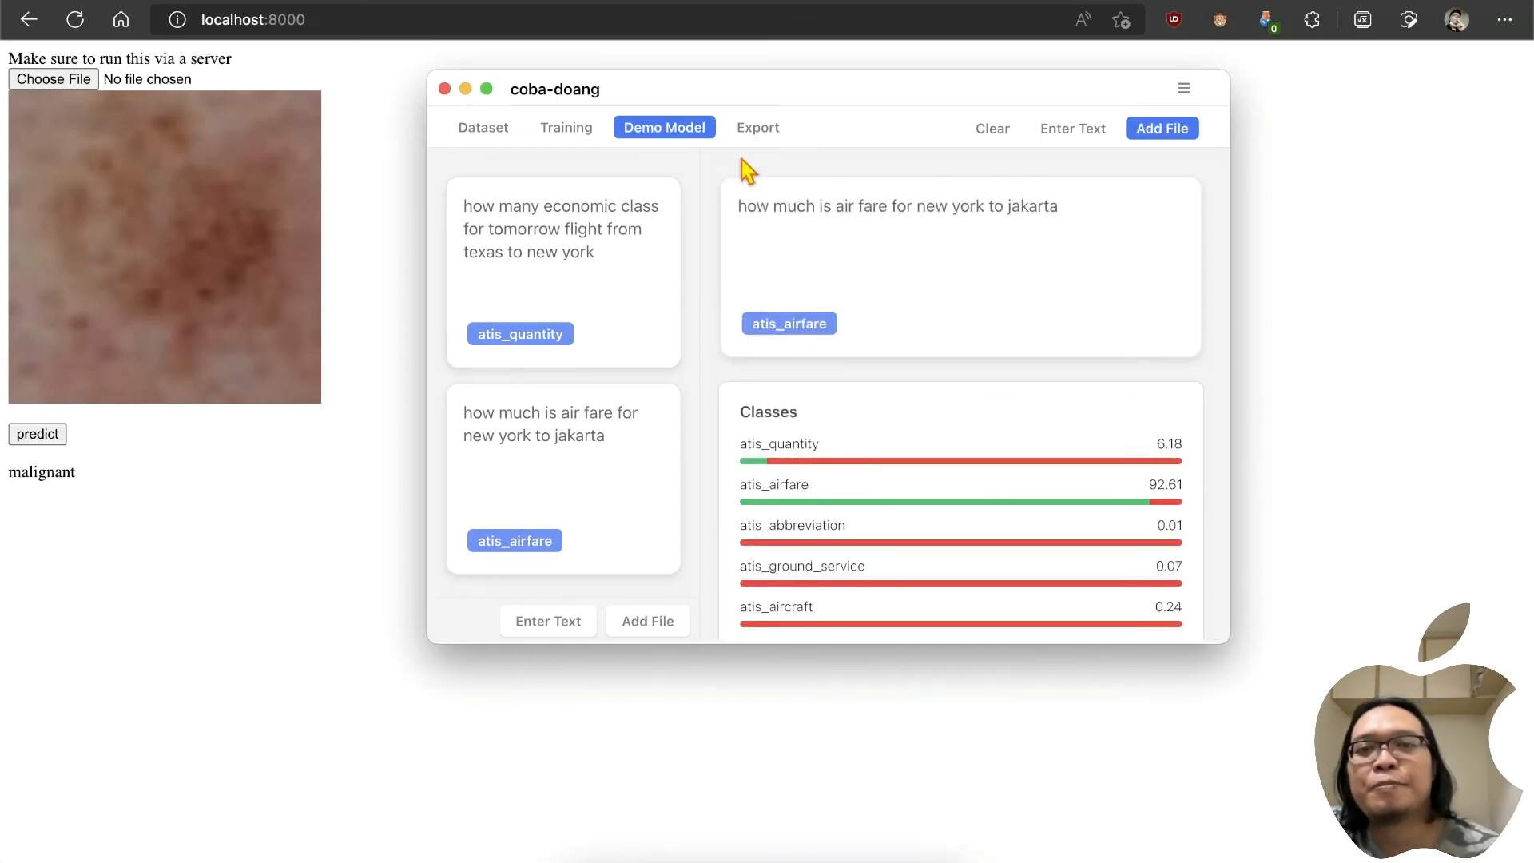
scroll(742, 445, down, 2)
scroll(772, 209, up, 2)
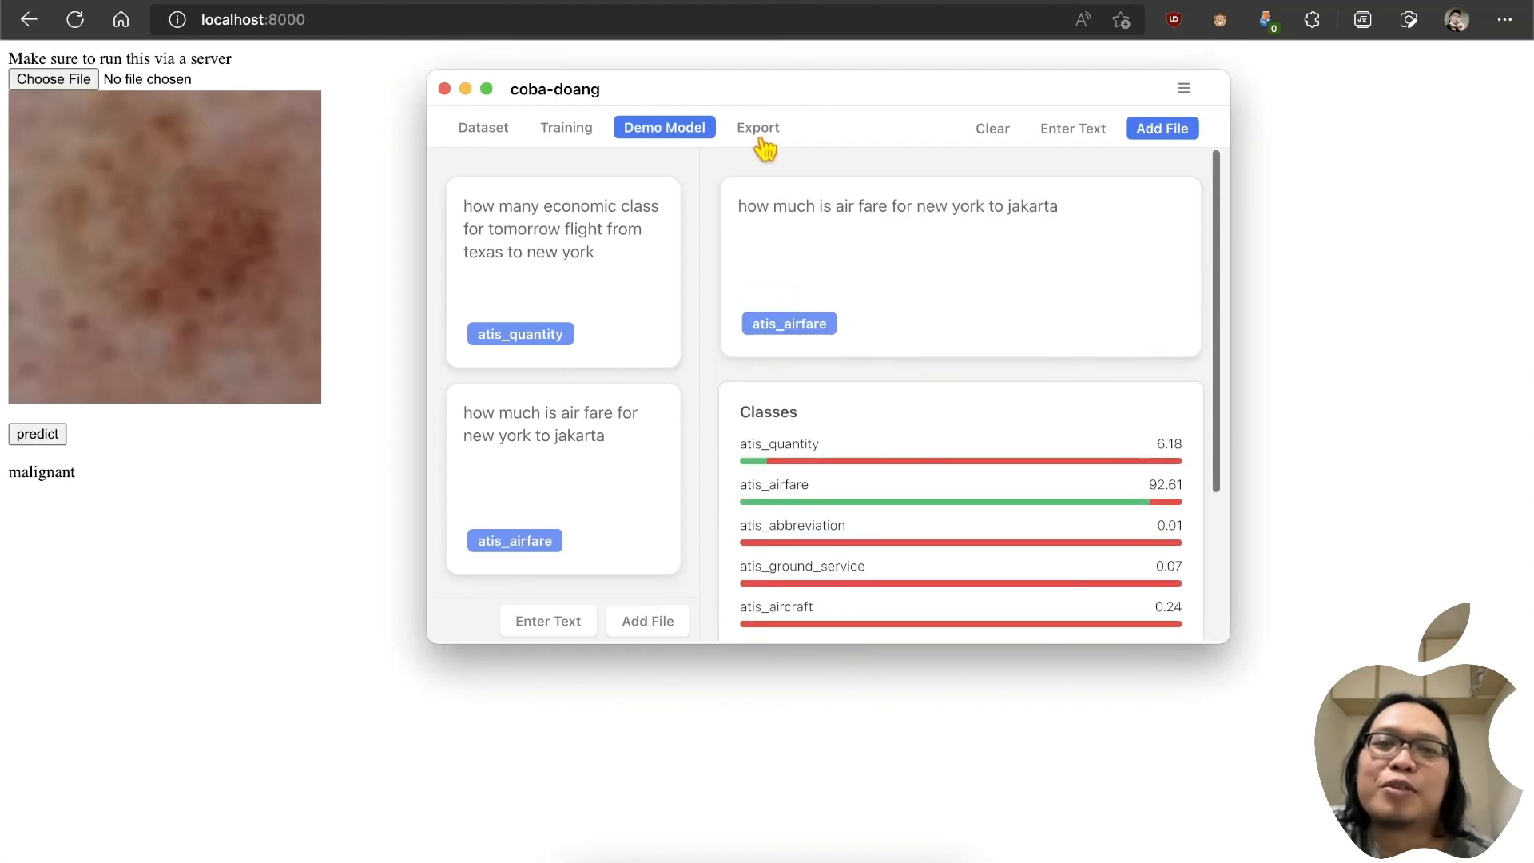
Step: Export the trained model as a web application named nlp-test to the Desktop
click(757, 128)
click(859, 311)
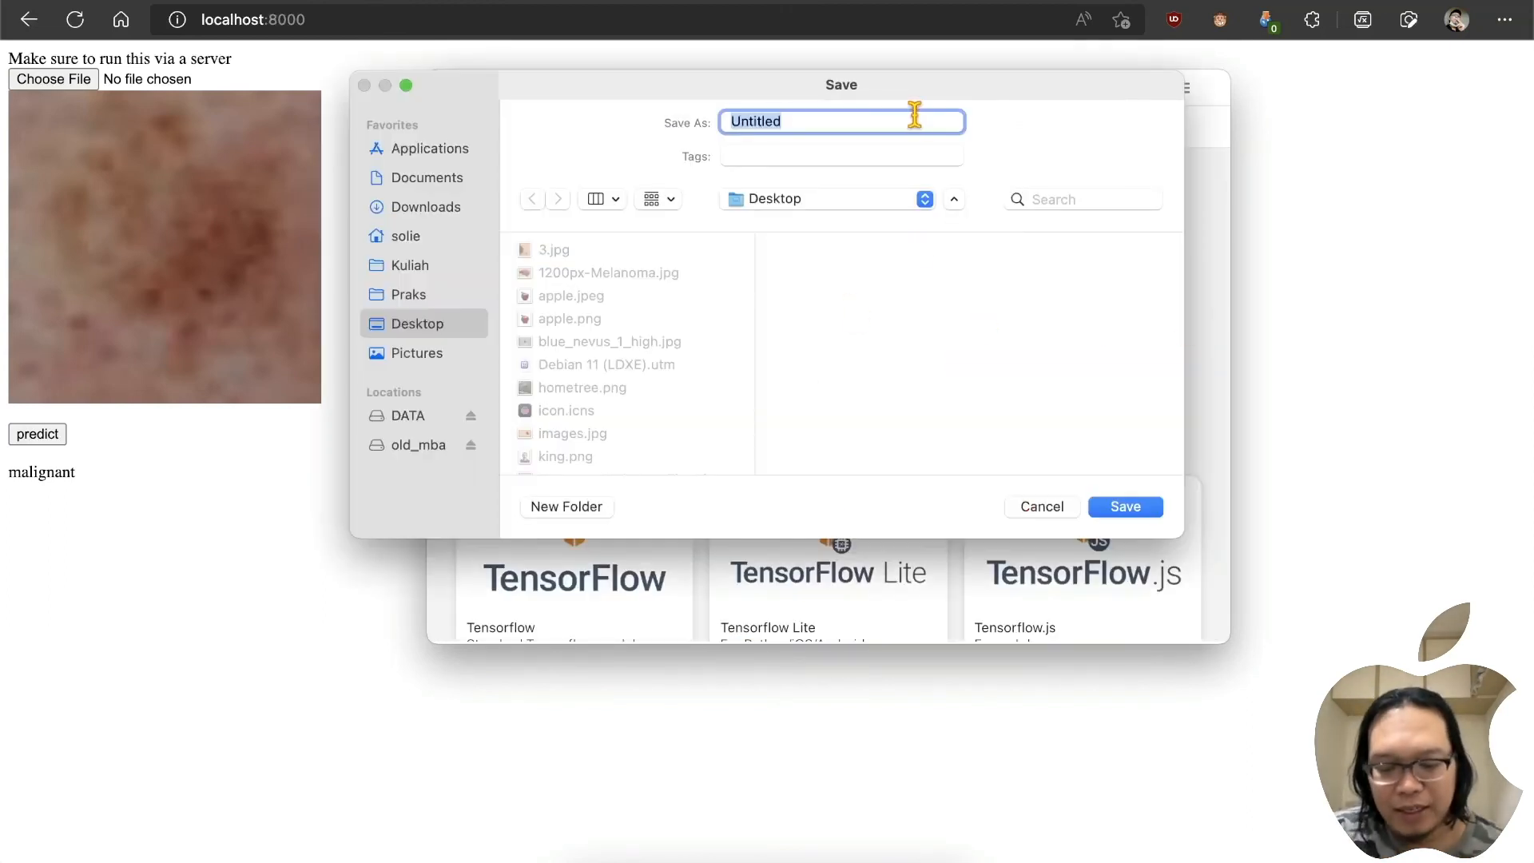
text(nlp-test)
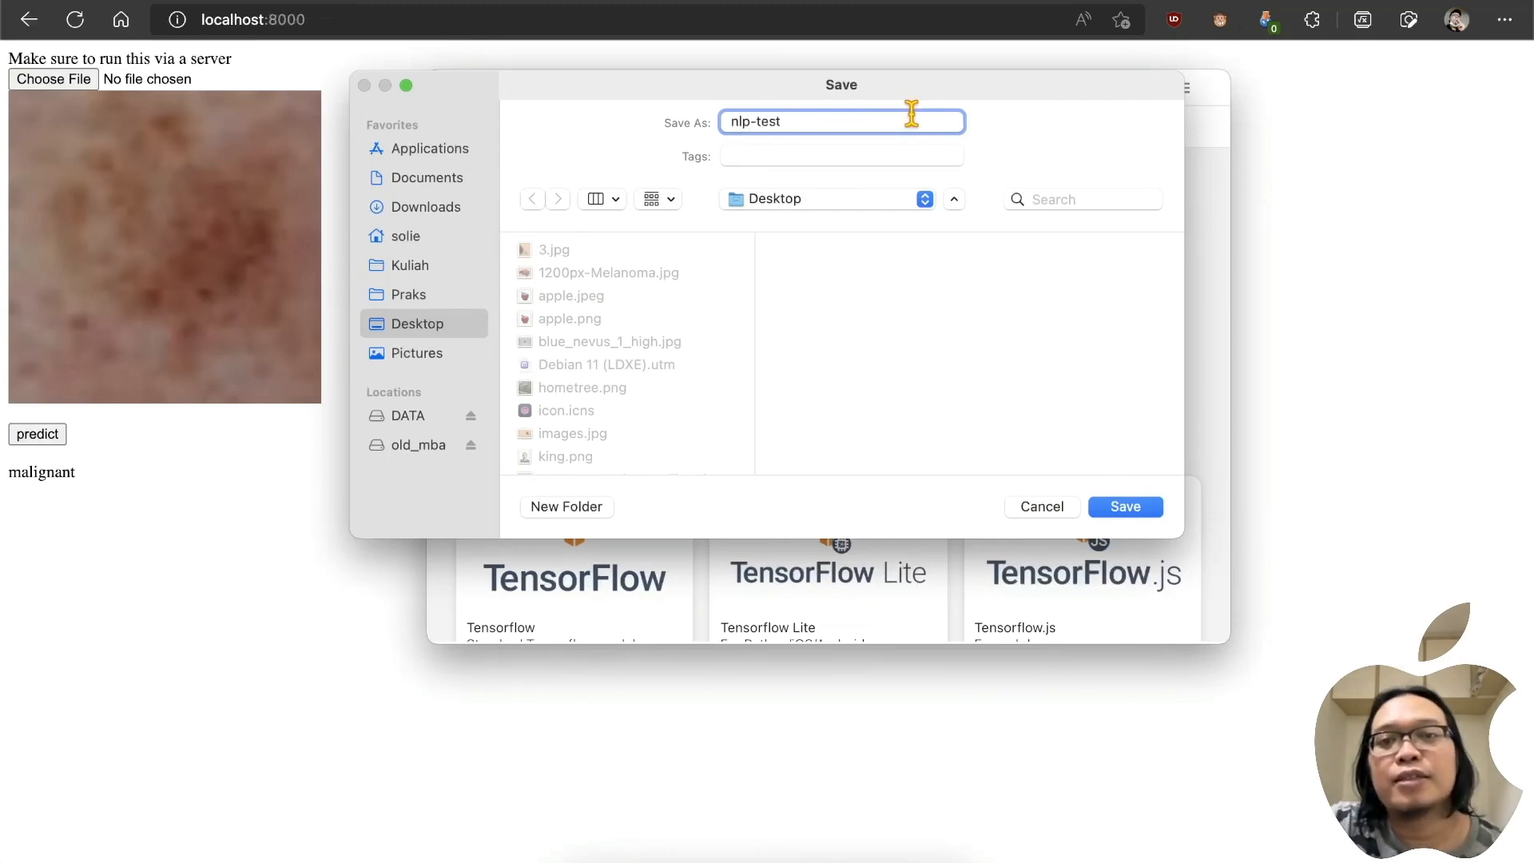
click(1108, 511)
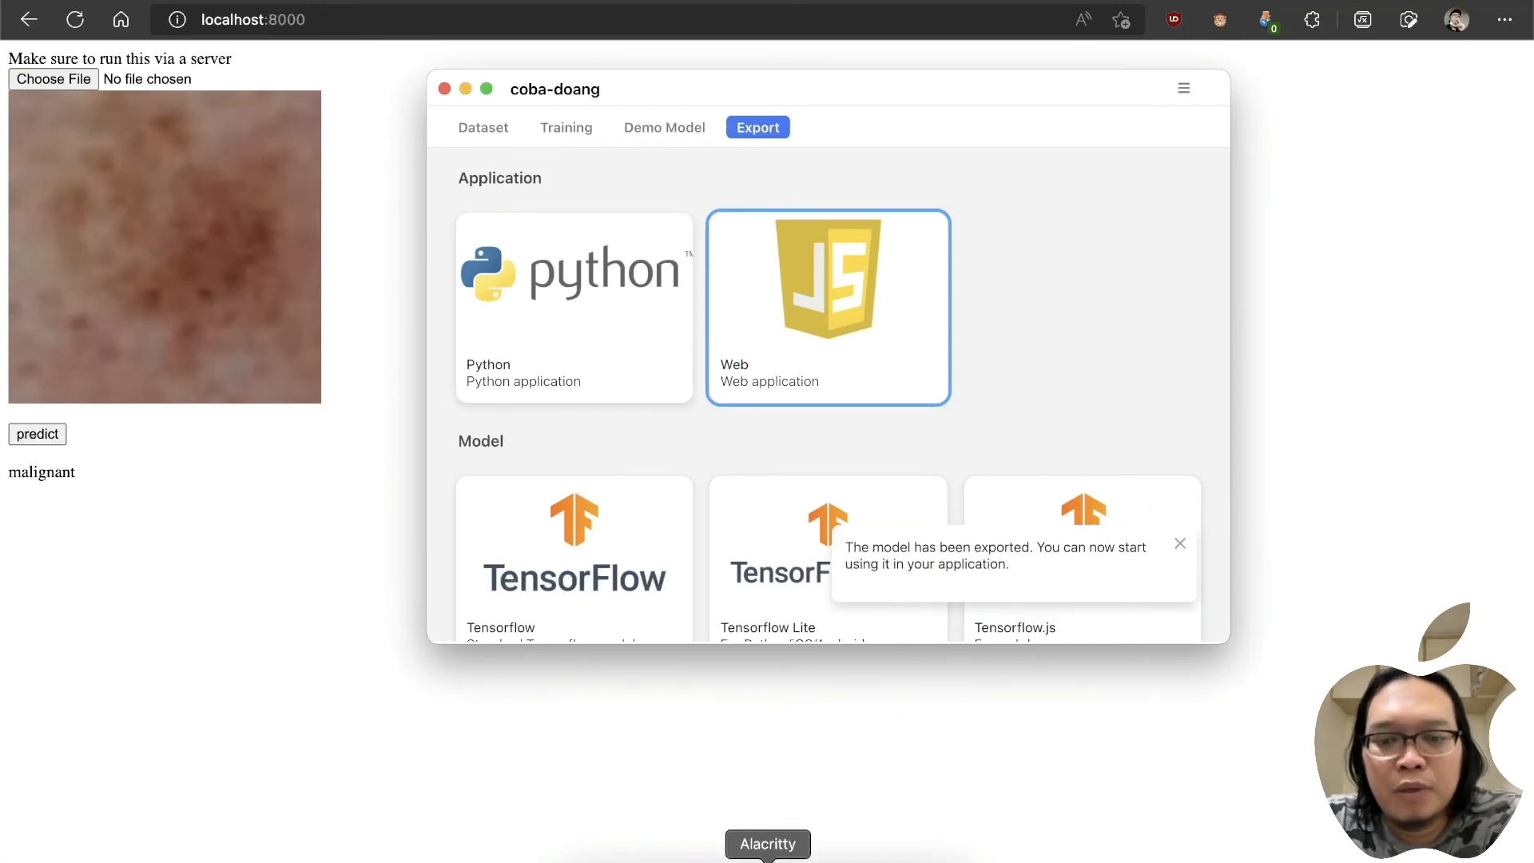
Step: Switch to the Alacritty terminal and stop the HTTP server running in the test-app folder
click(768, 849)
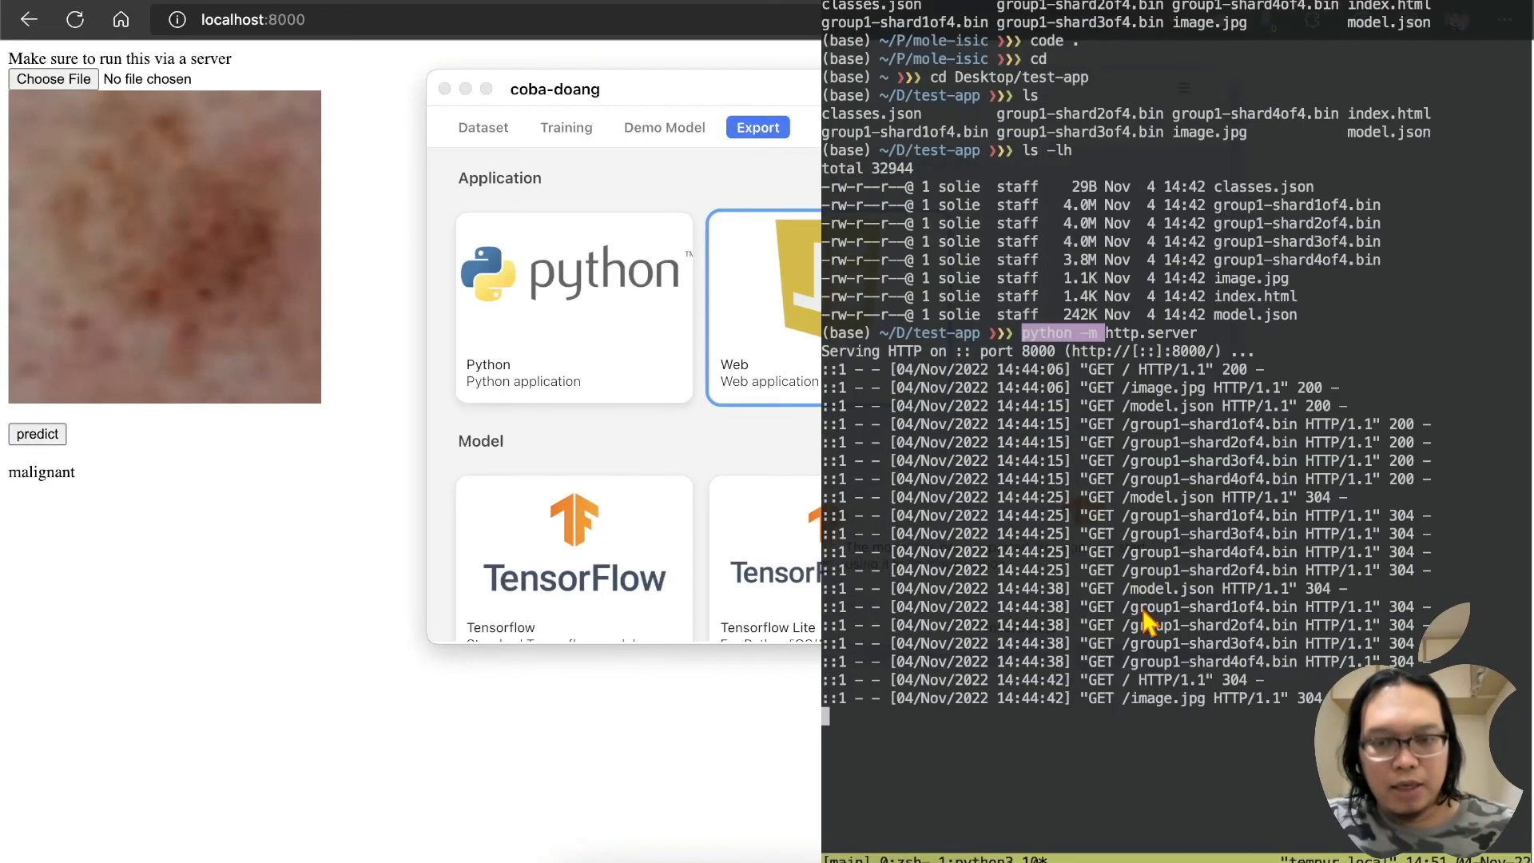
key(ctrl+c)
text(,,)
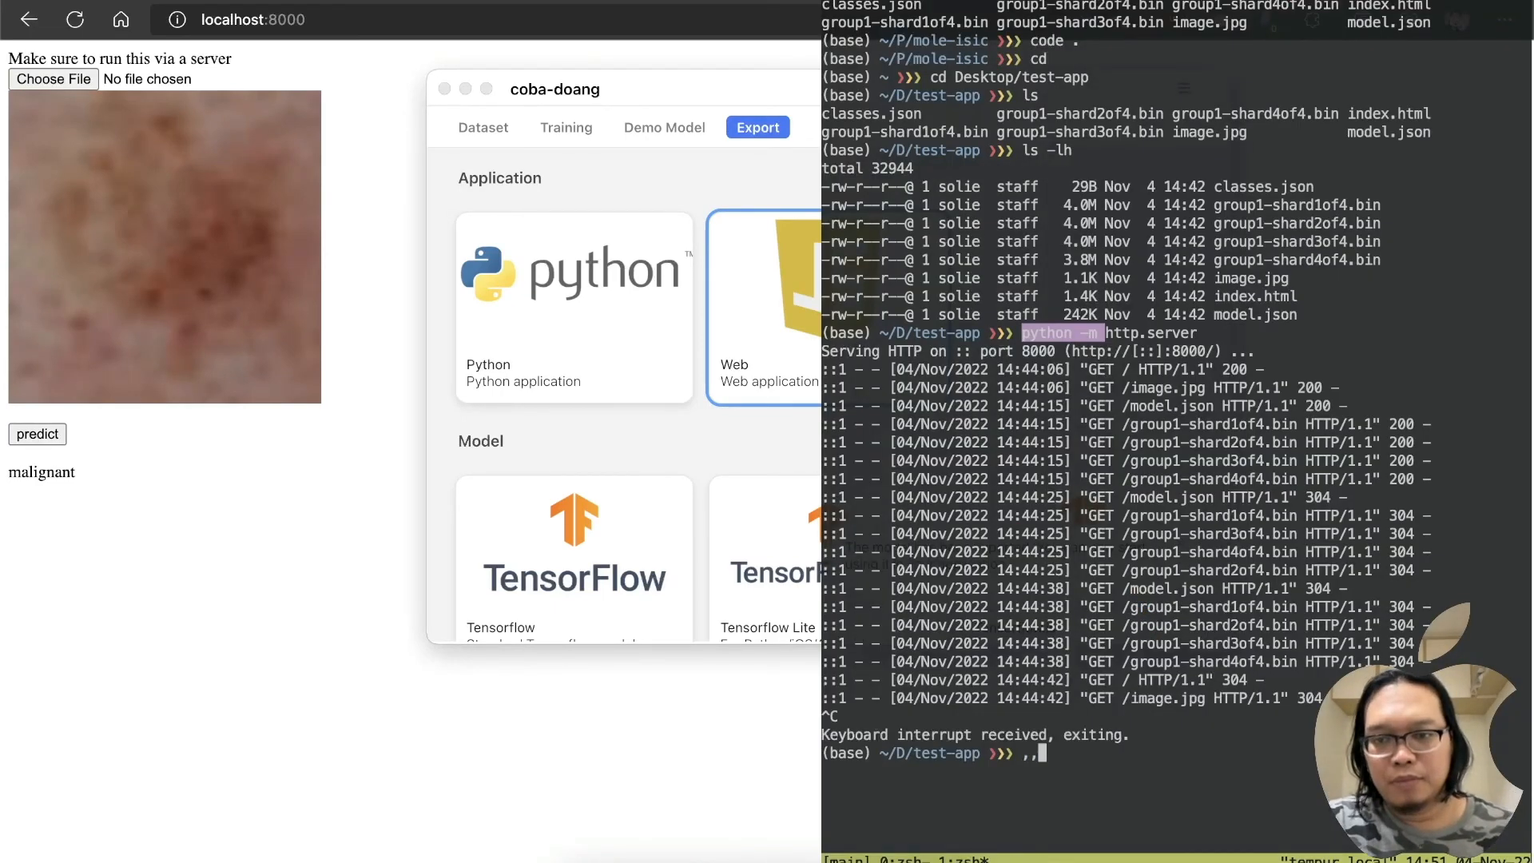
key(BackSpace)
key(BackSpace)
text(.)
key(Up)
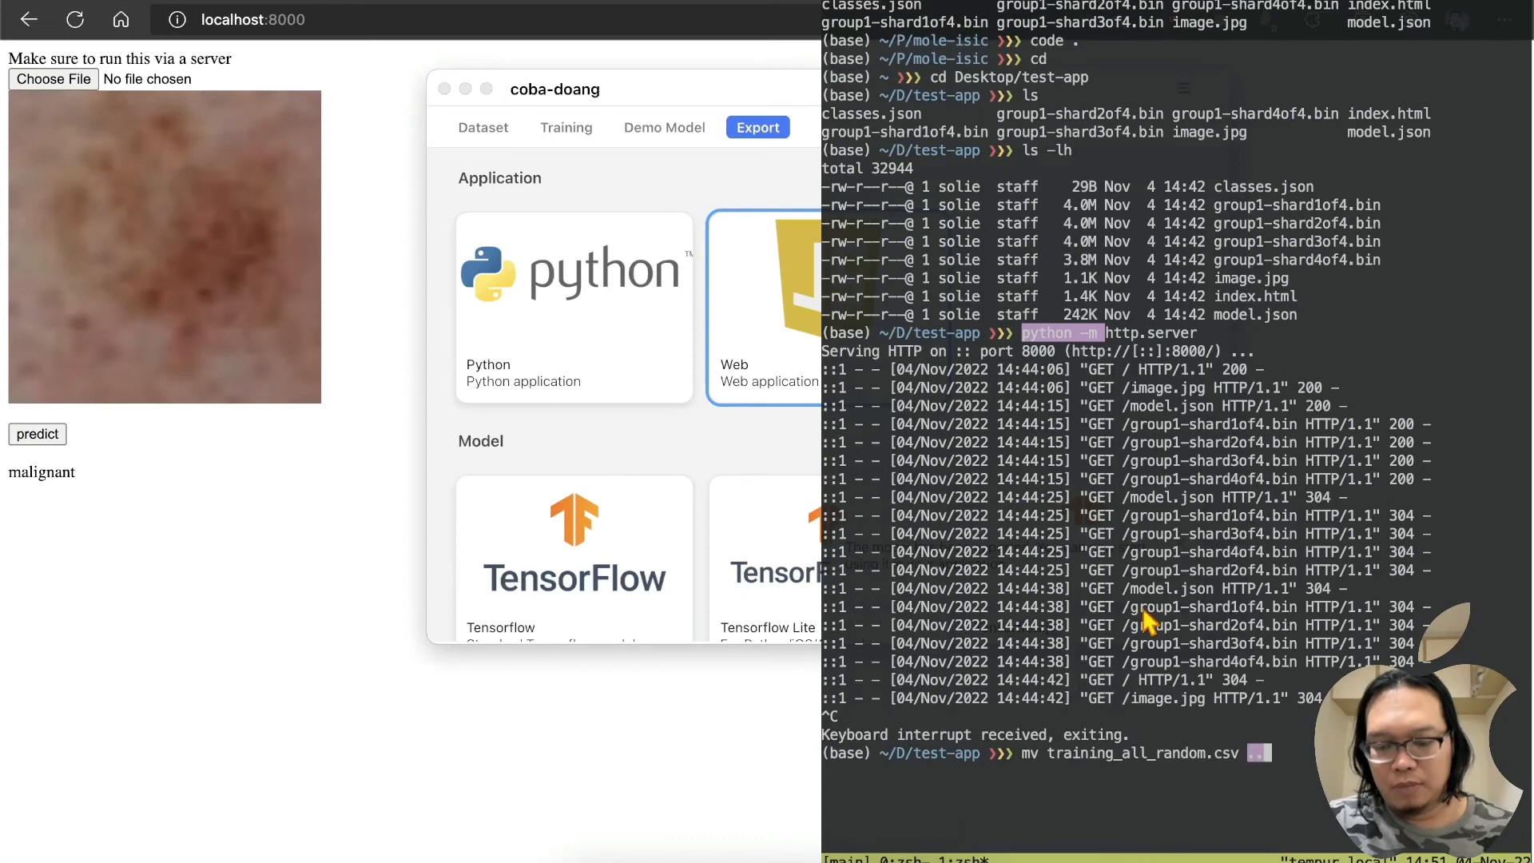
text(nl)
key(Tab)
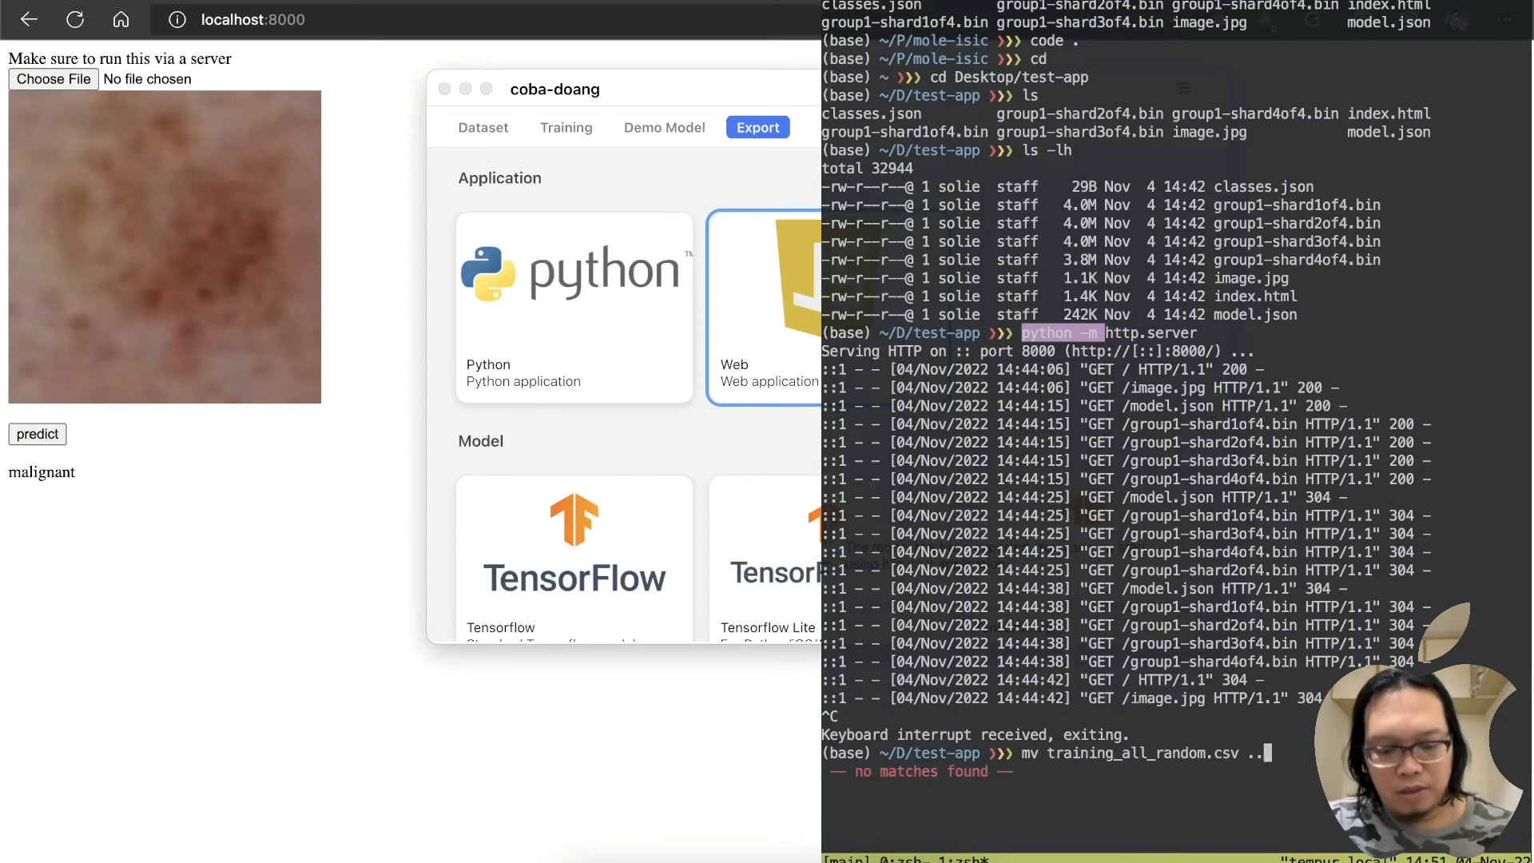
key(Return)
key(Up)
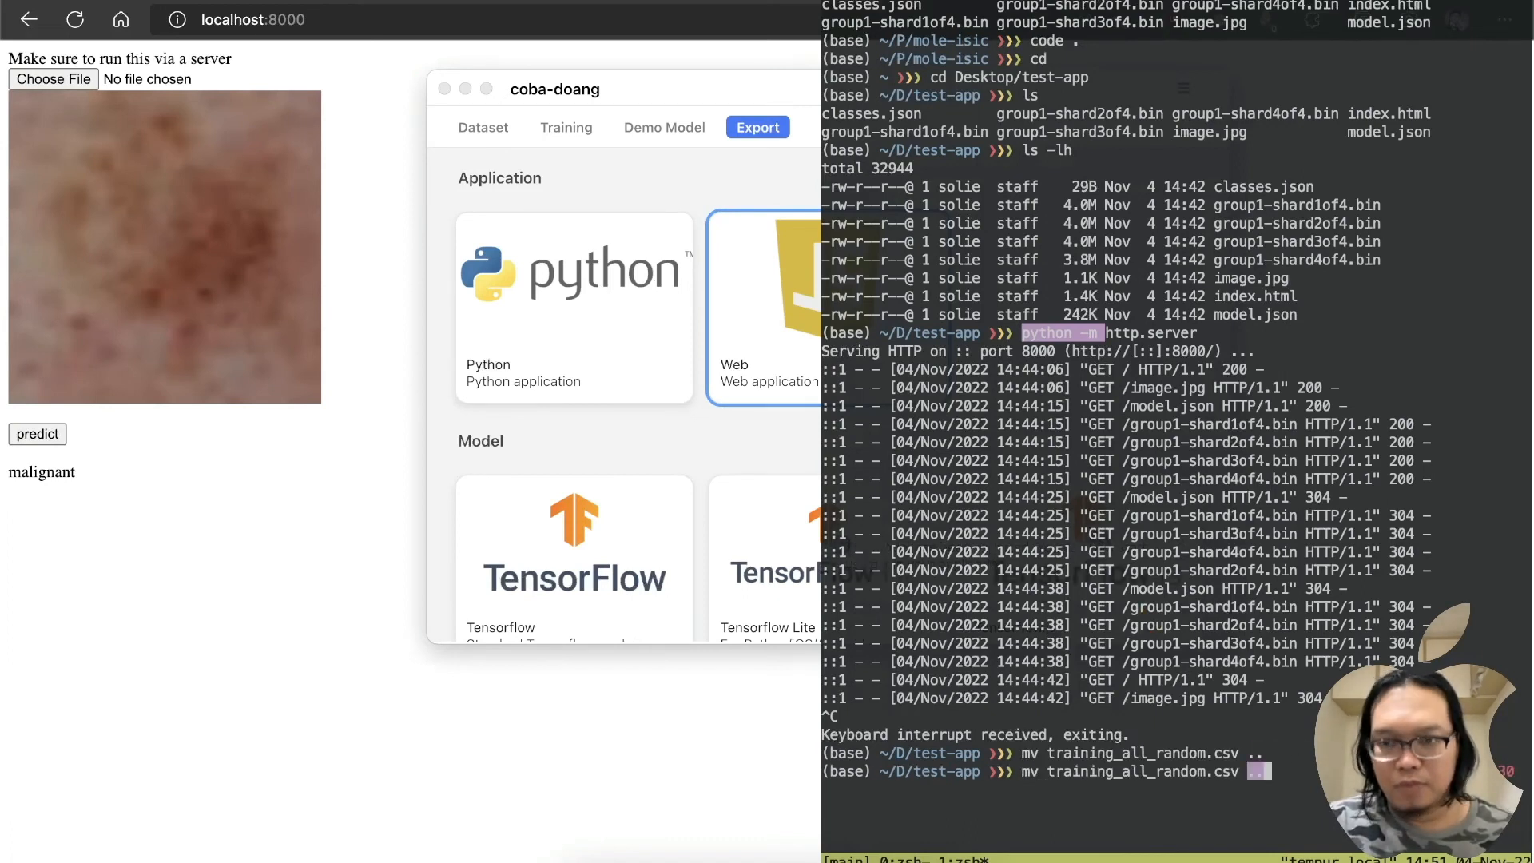
key(BackSpace)
key(BackSpace)
key(BackSpace)
key(BackSpace)
key(BackSpace)
key(BackSpace)
key(BackSpace)
key(BackSpace)
key(BackSpace)
key(BackSpace)
key(BackSpace)
key(BackSpace)
key(BackSpace)
key(BackSpace)
key(BackSpace)
key(BackSpace)
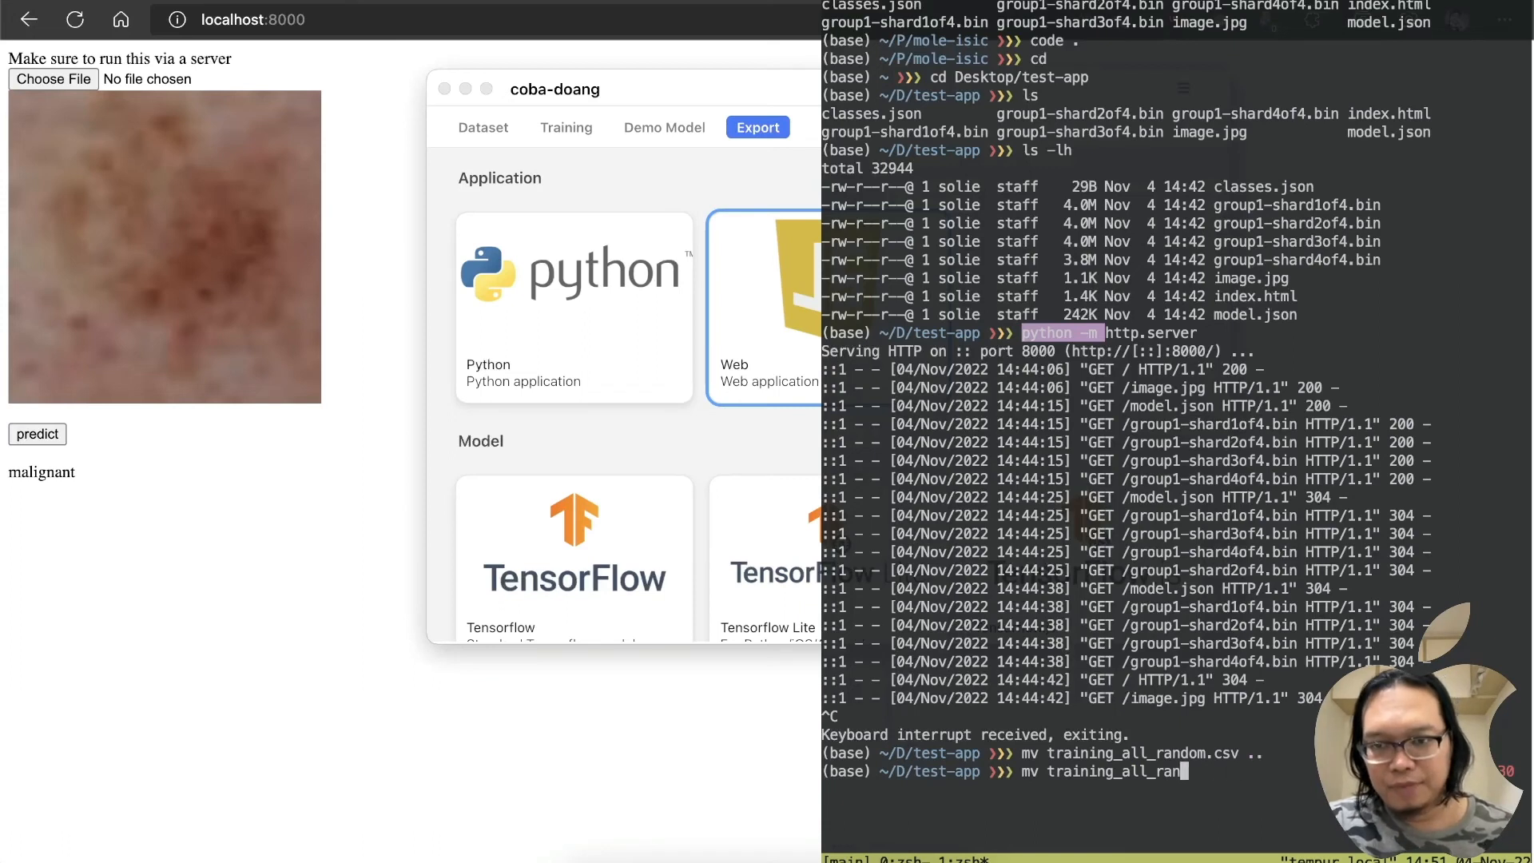
key(BackSpace)
key(BackSpace)
key(BackSpace)
key(BackSpace)
key(BackSpace)
key(BackSpace)
key(BackSpace)
key(BackSpace)
key(BackSpace)
key(BackSpace)
key(BackSpace)
key(BackSpace)
key(BackSpace)
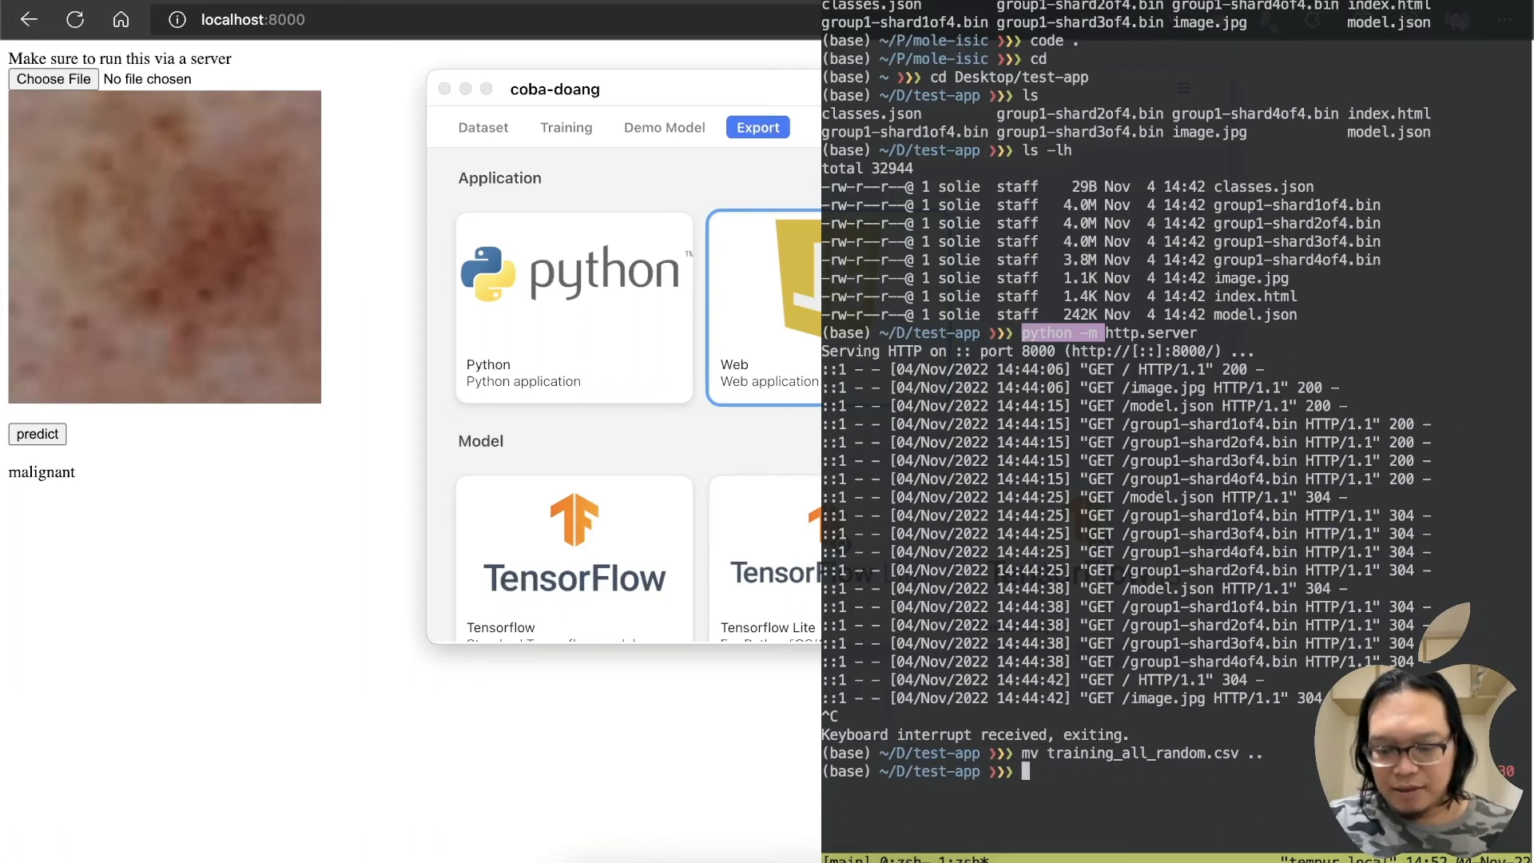
Step: Change to the ../nlp-test directory and list the exported files
text(..)
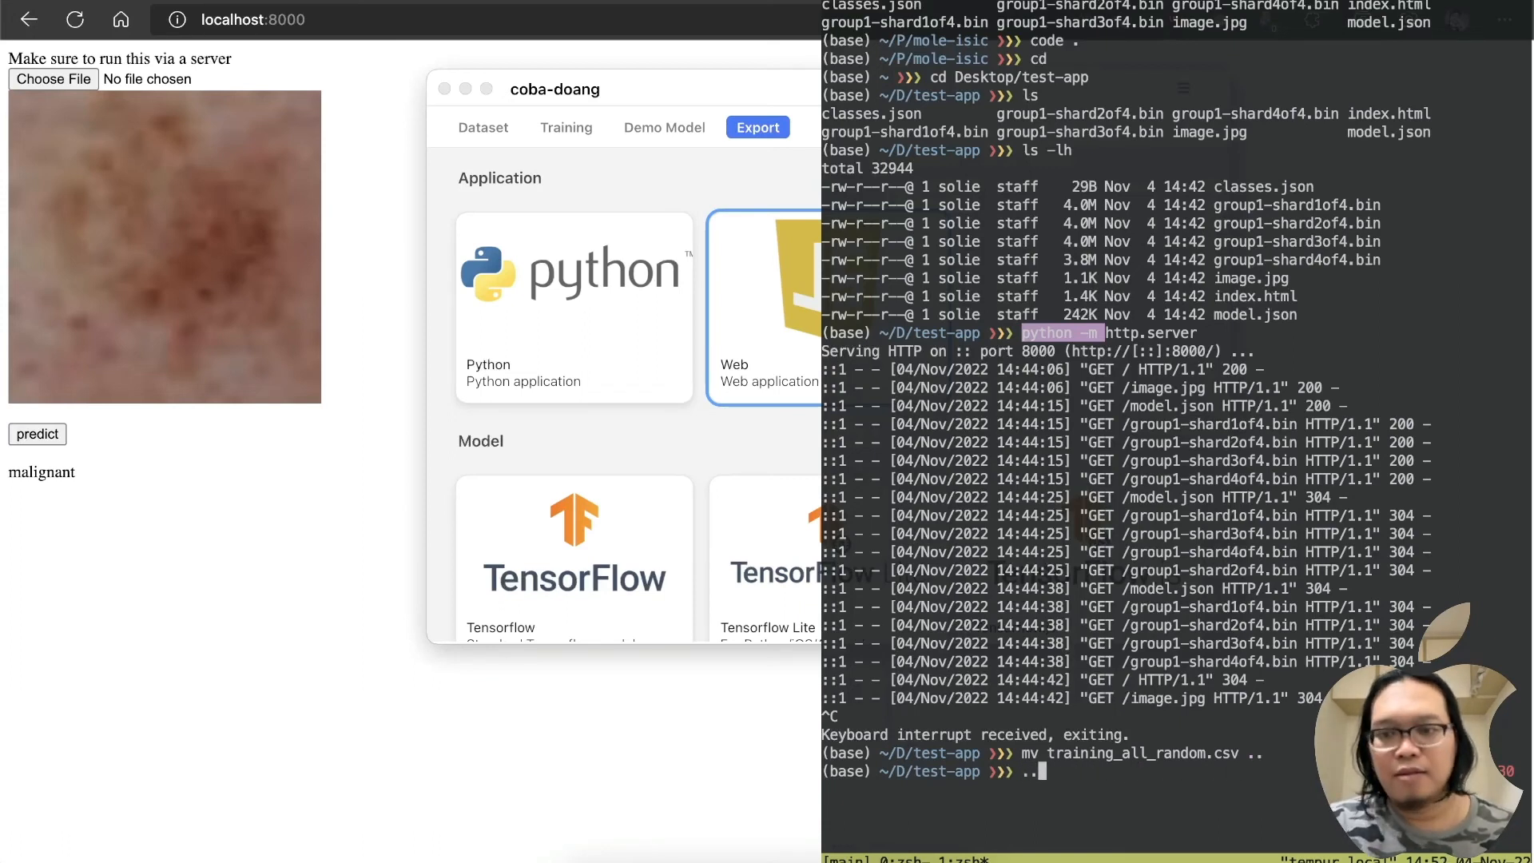
text(/)
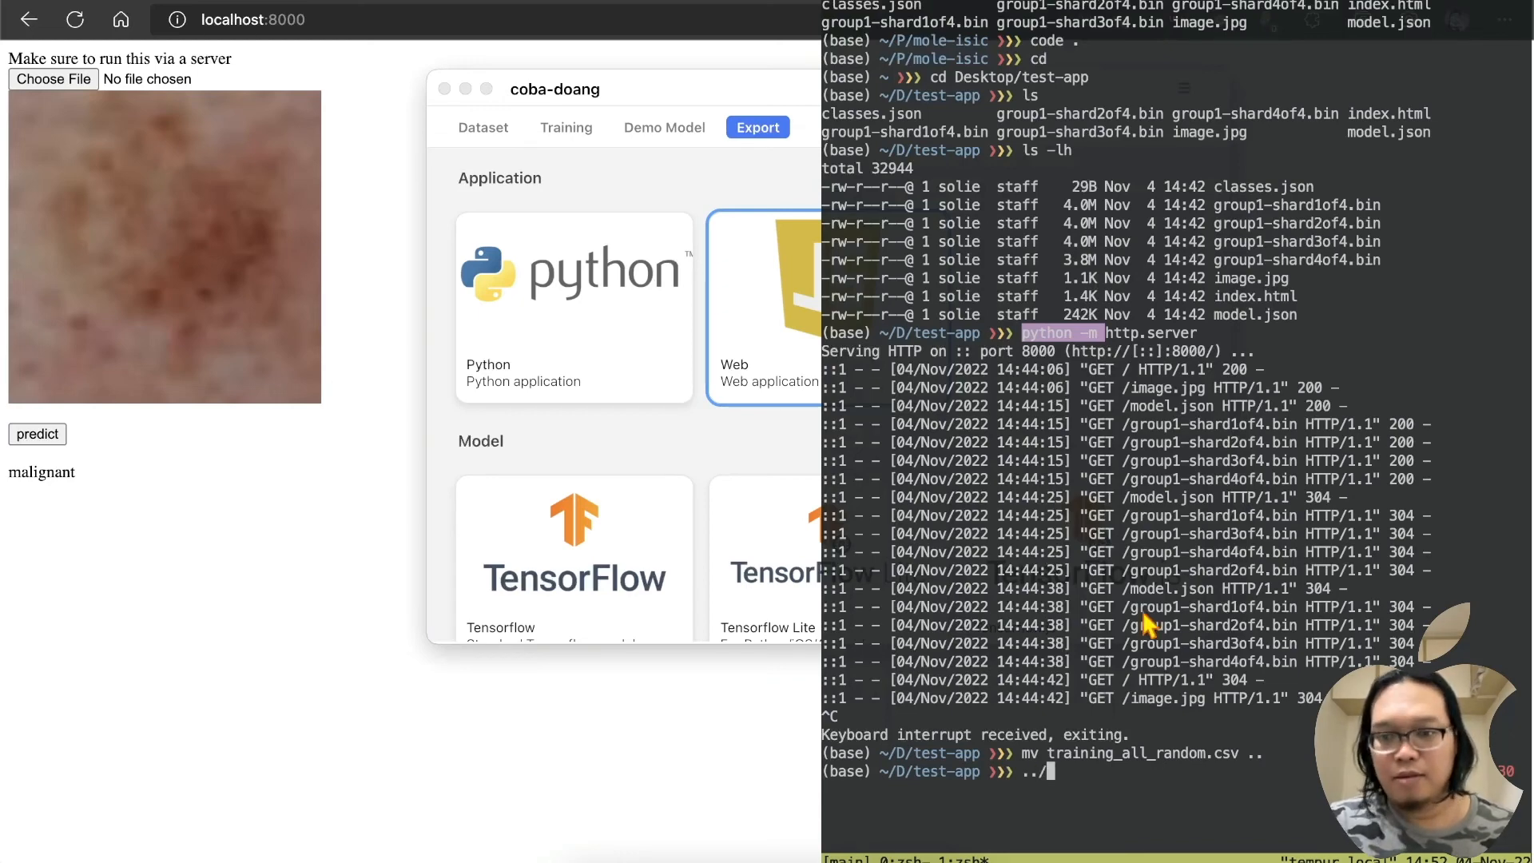
text(nlp-test/)
key(Return)
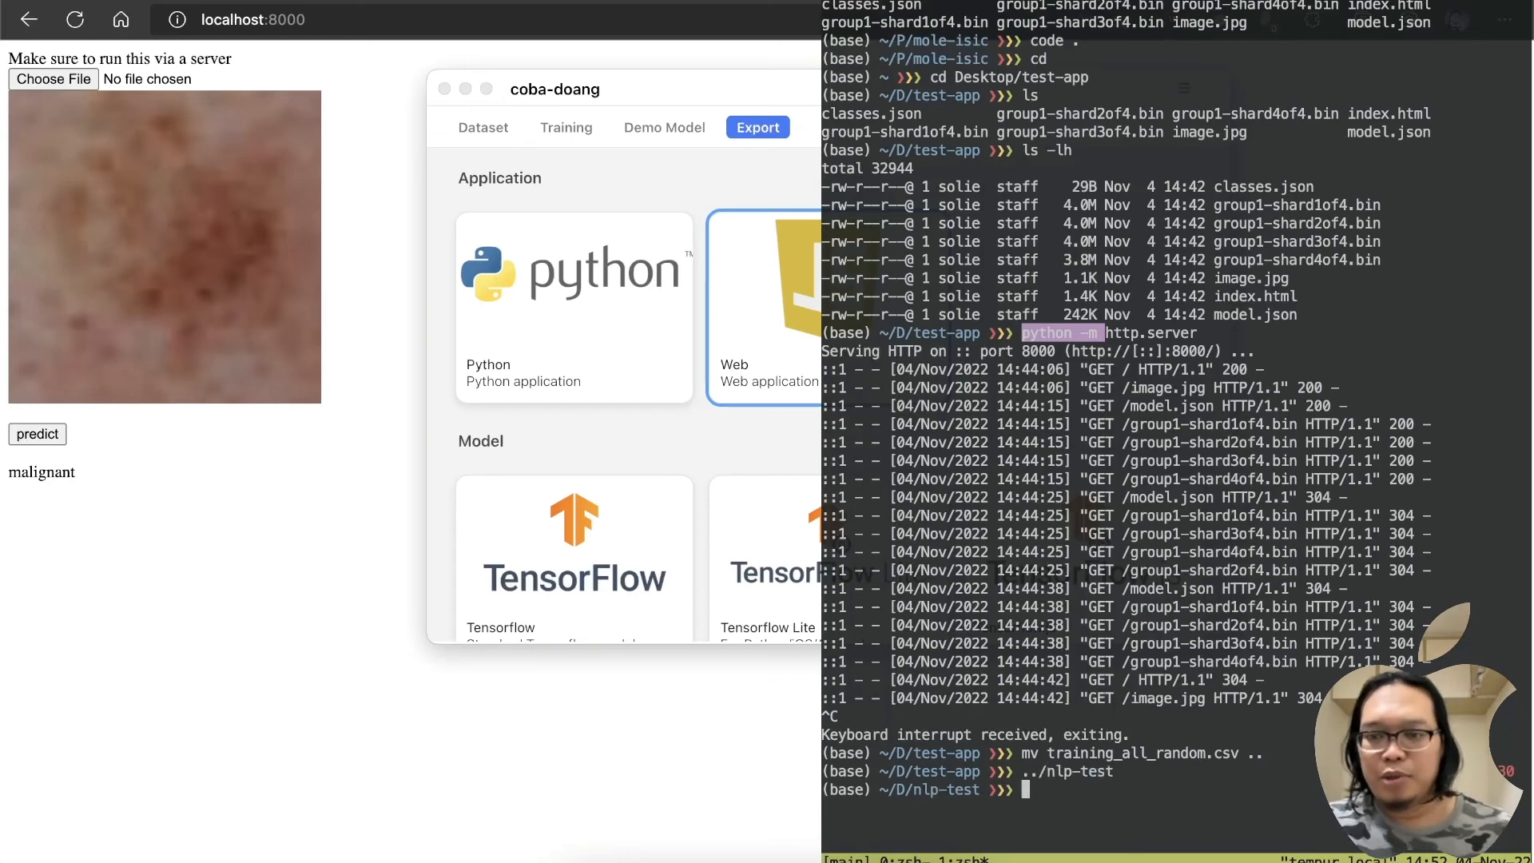
text(ls)
key(Return)
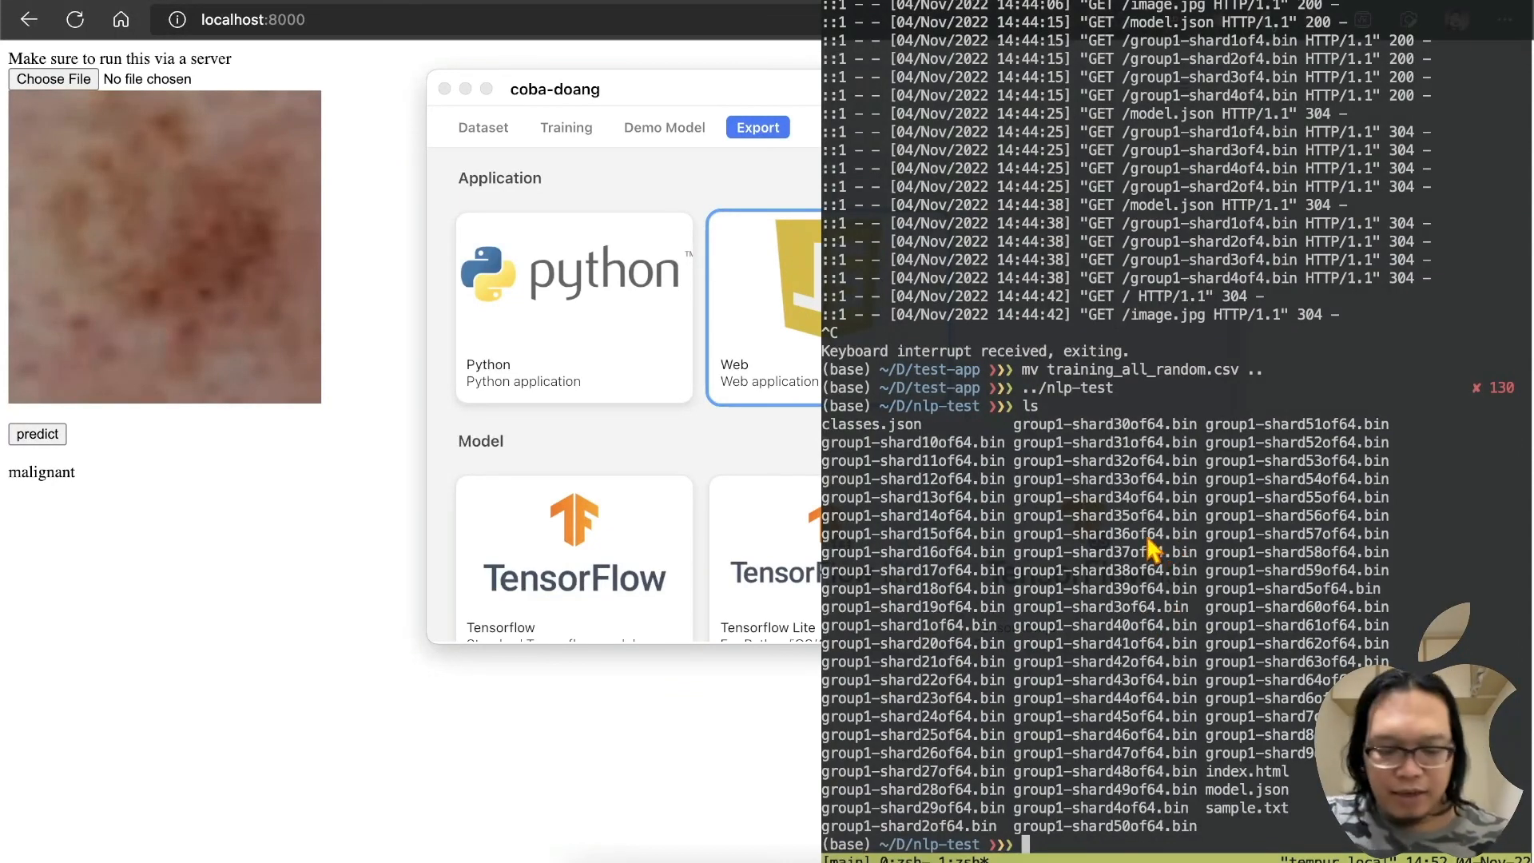
Step: List the nlp-test files in detail with ls -lh and examine the sizes of the model shards
text(las)
key(BackSpace)
key(BackSpace)
key(BackSpace)
text(ls -lh)
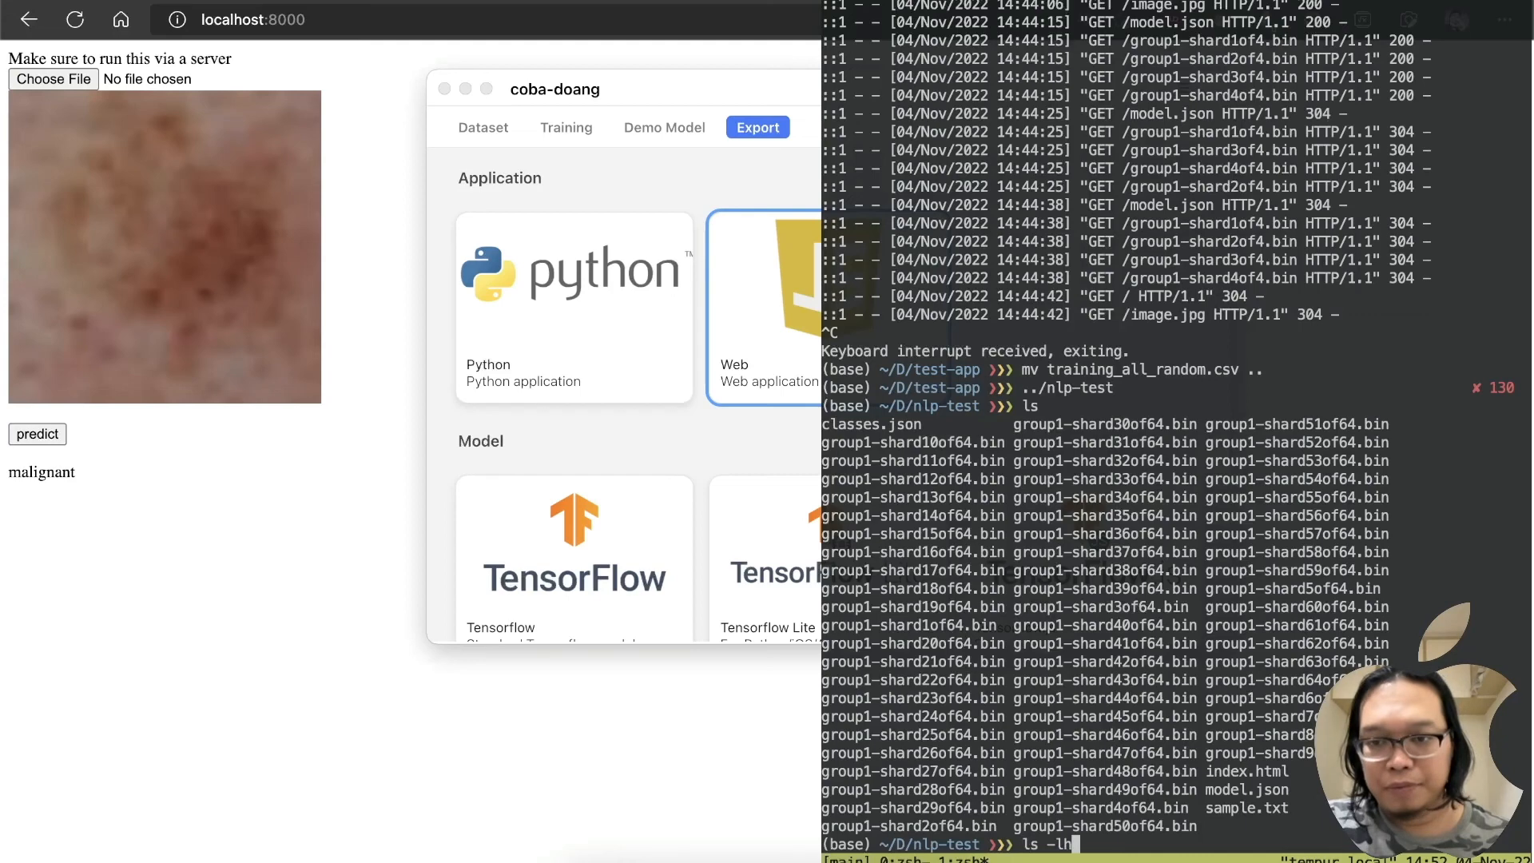
key(Return)
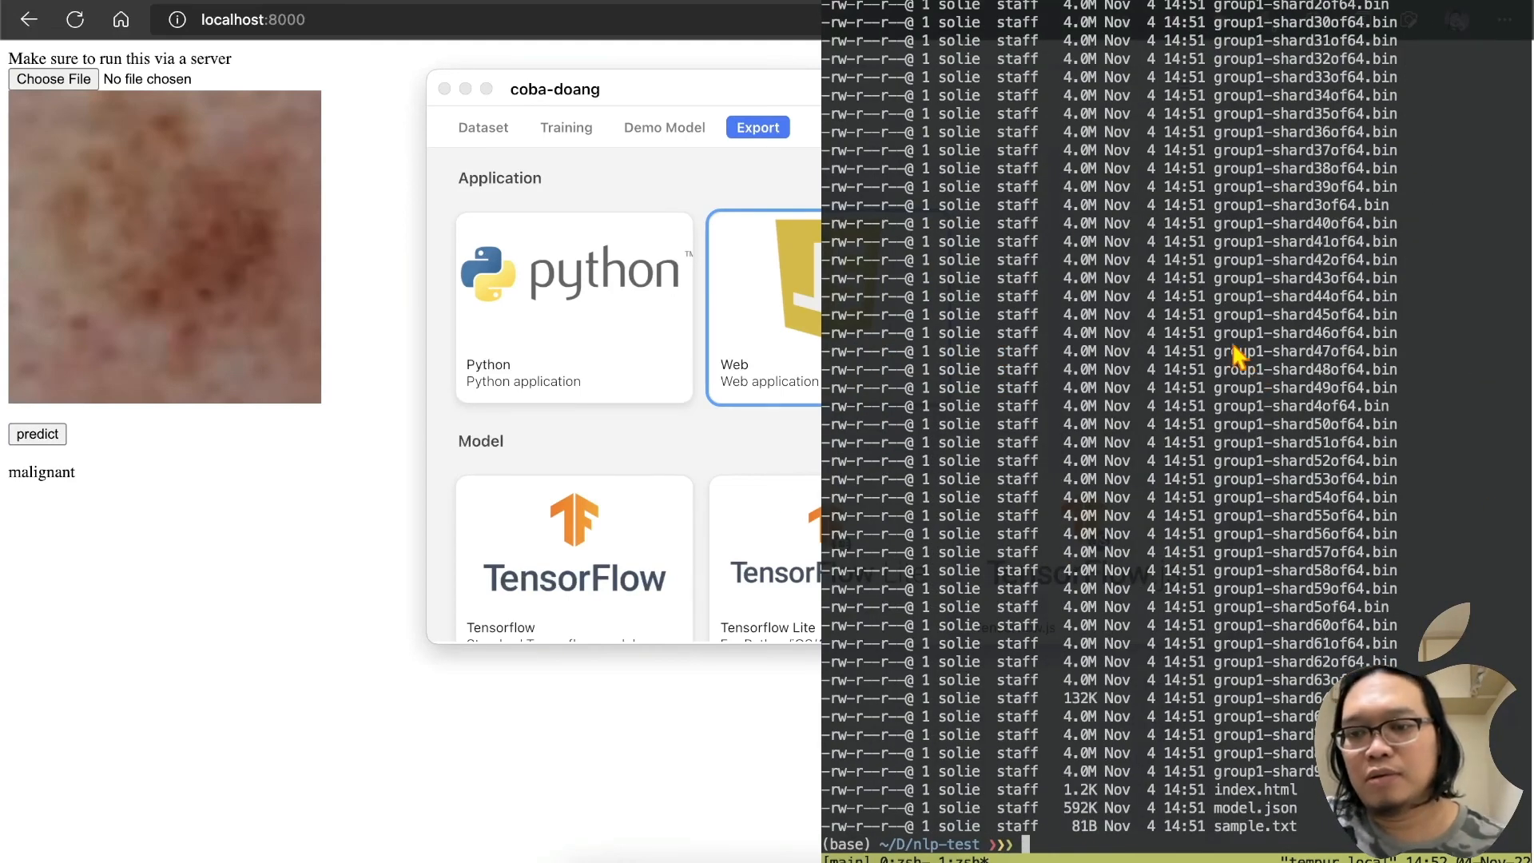
scroll(1181, 559, up, 15)
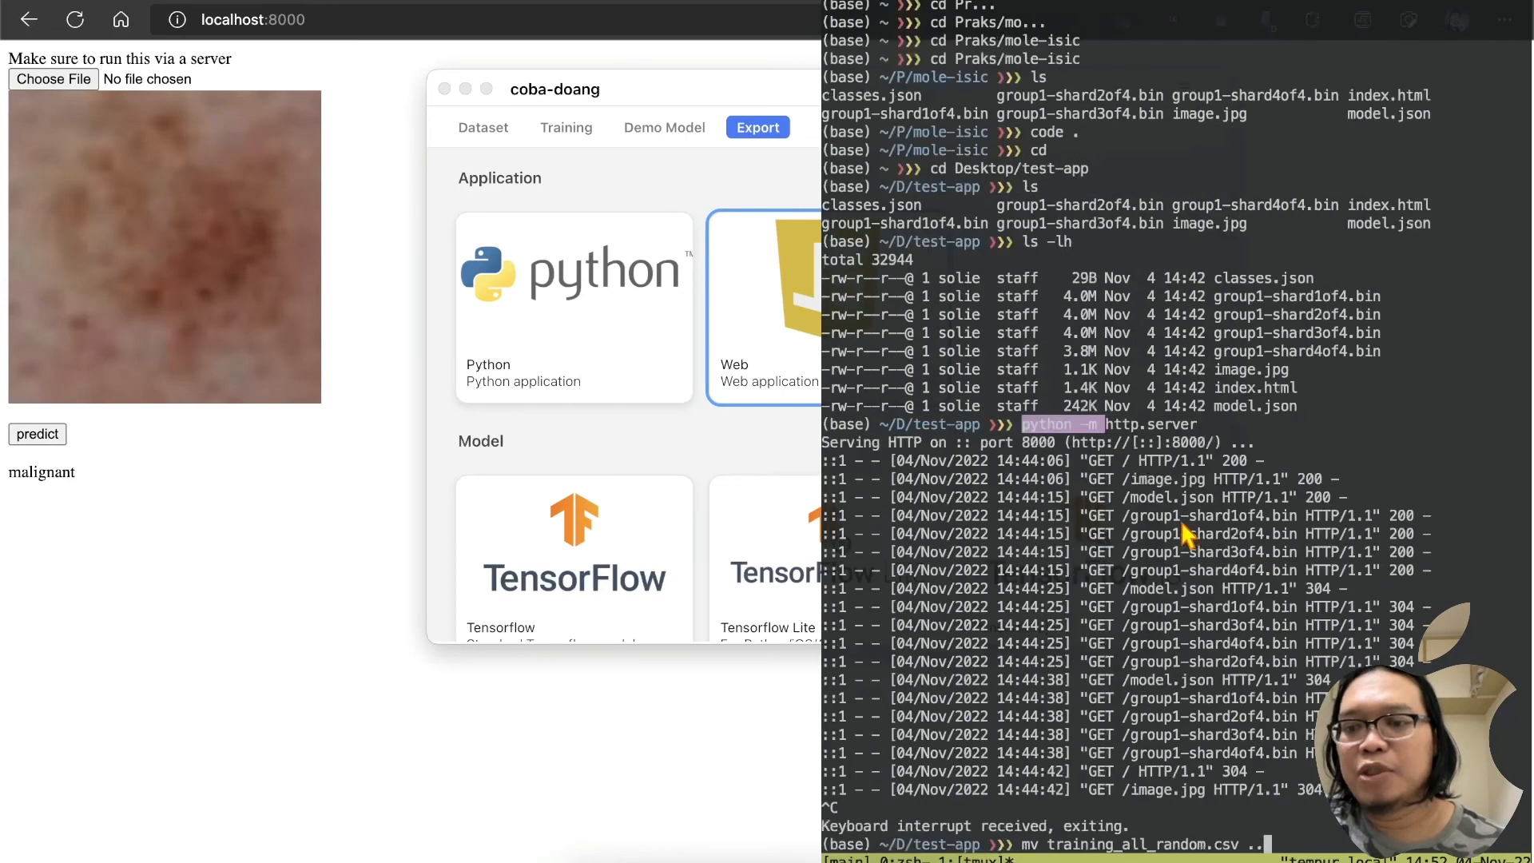
scroll(1183, 527, down, 15)
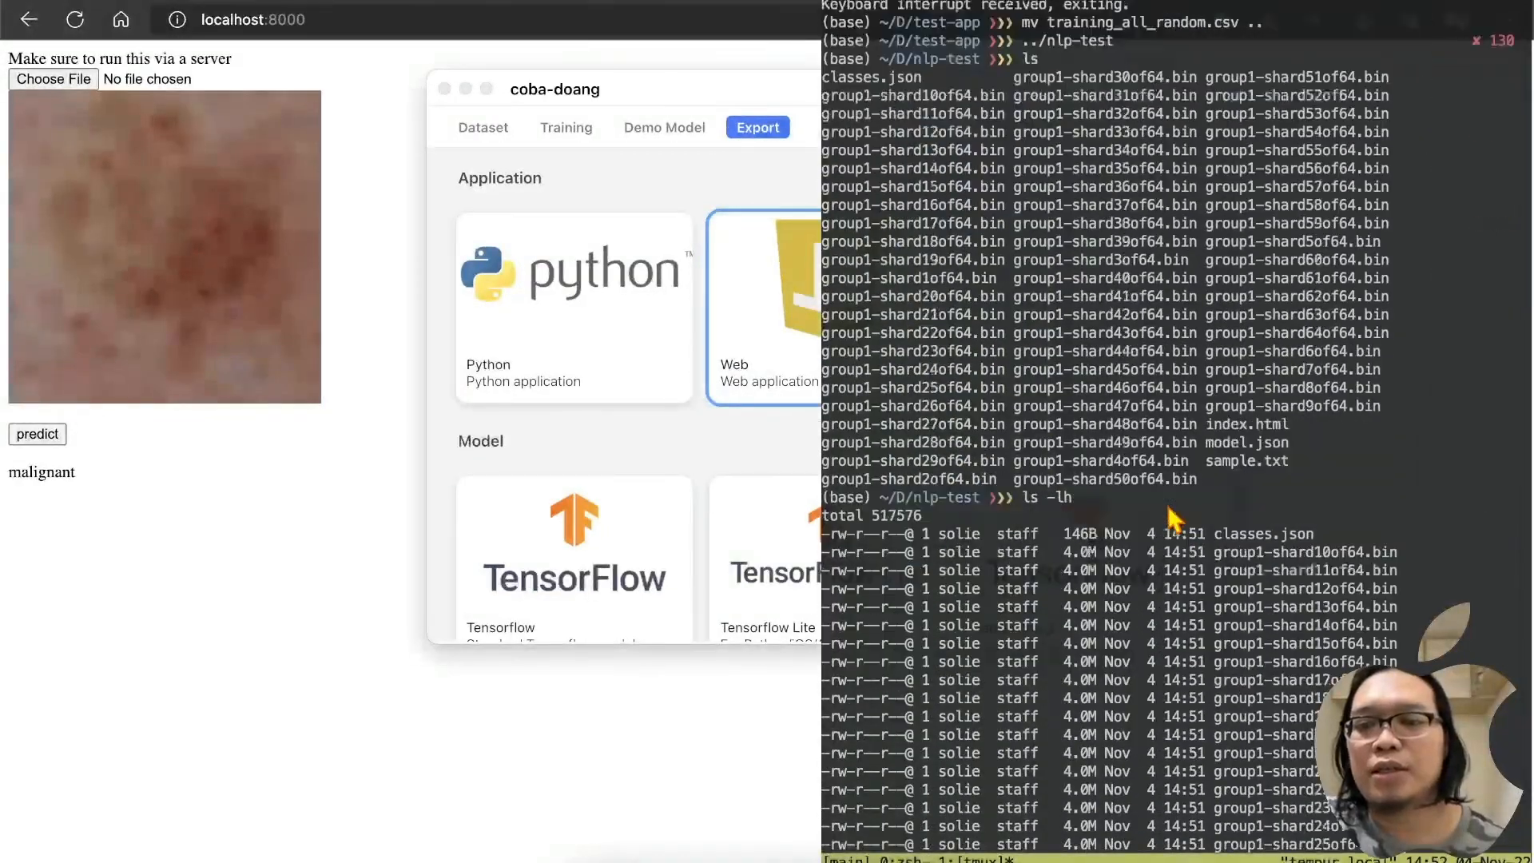
scroll(1173, 518, down, 5)
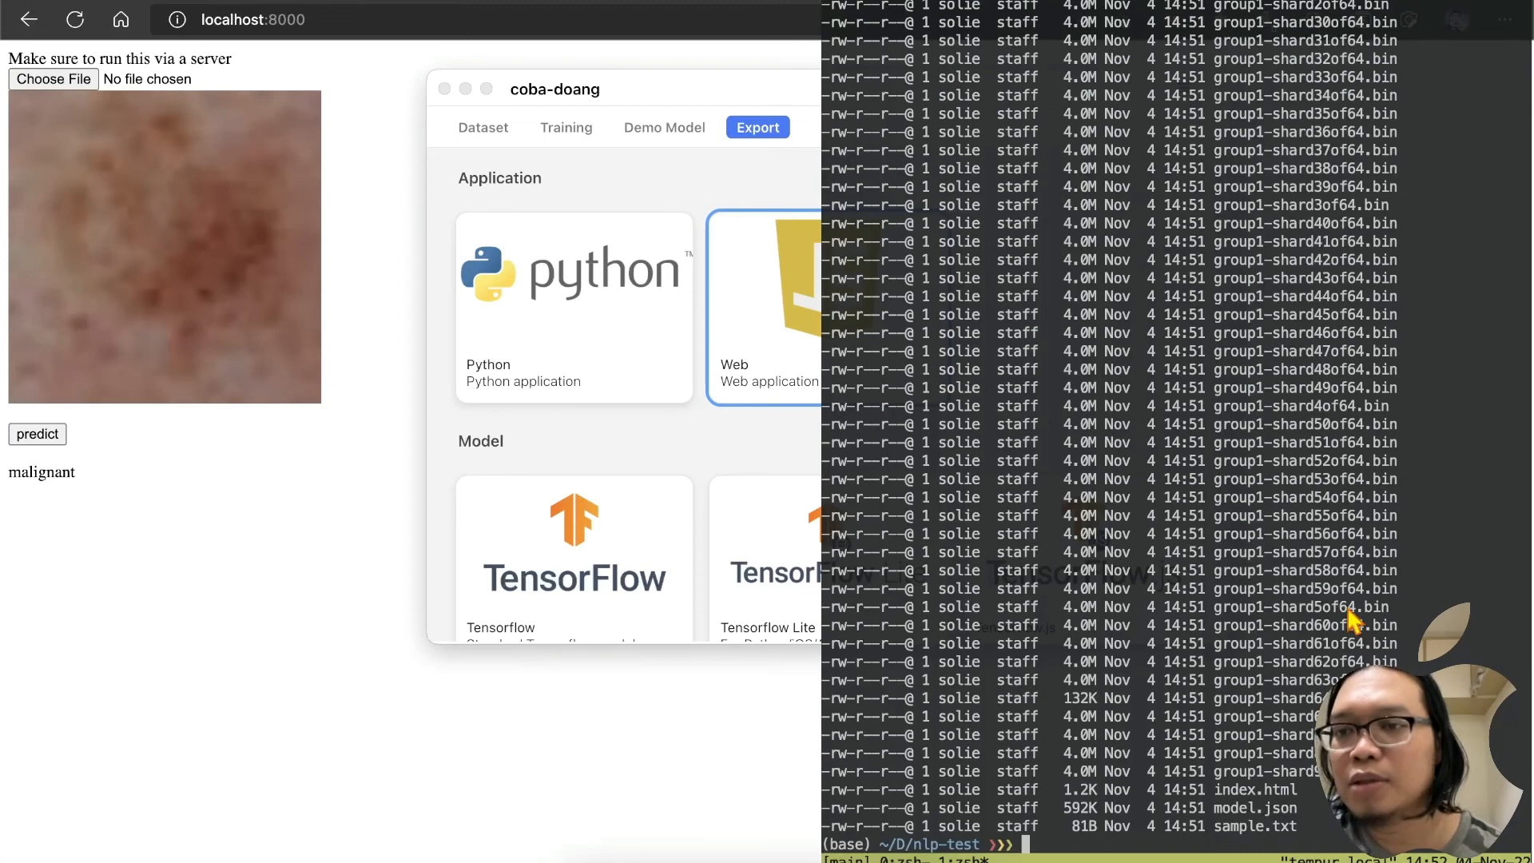
scroll(1348, 566, up, 1)
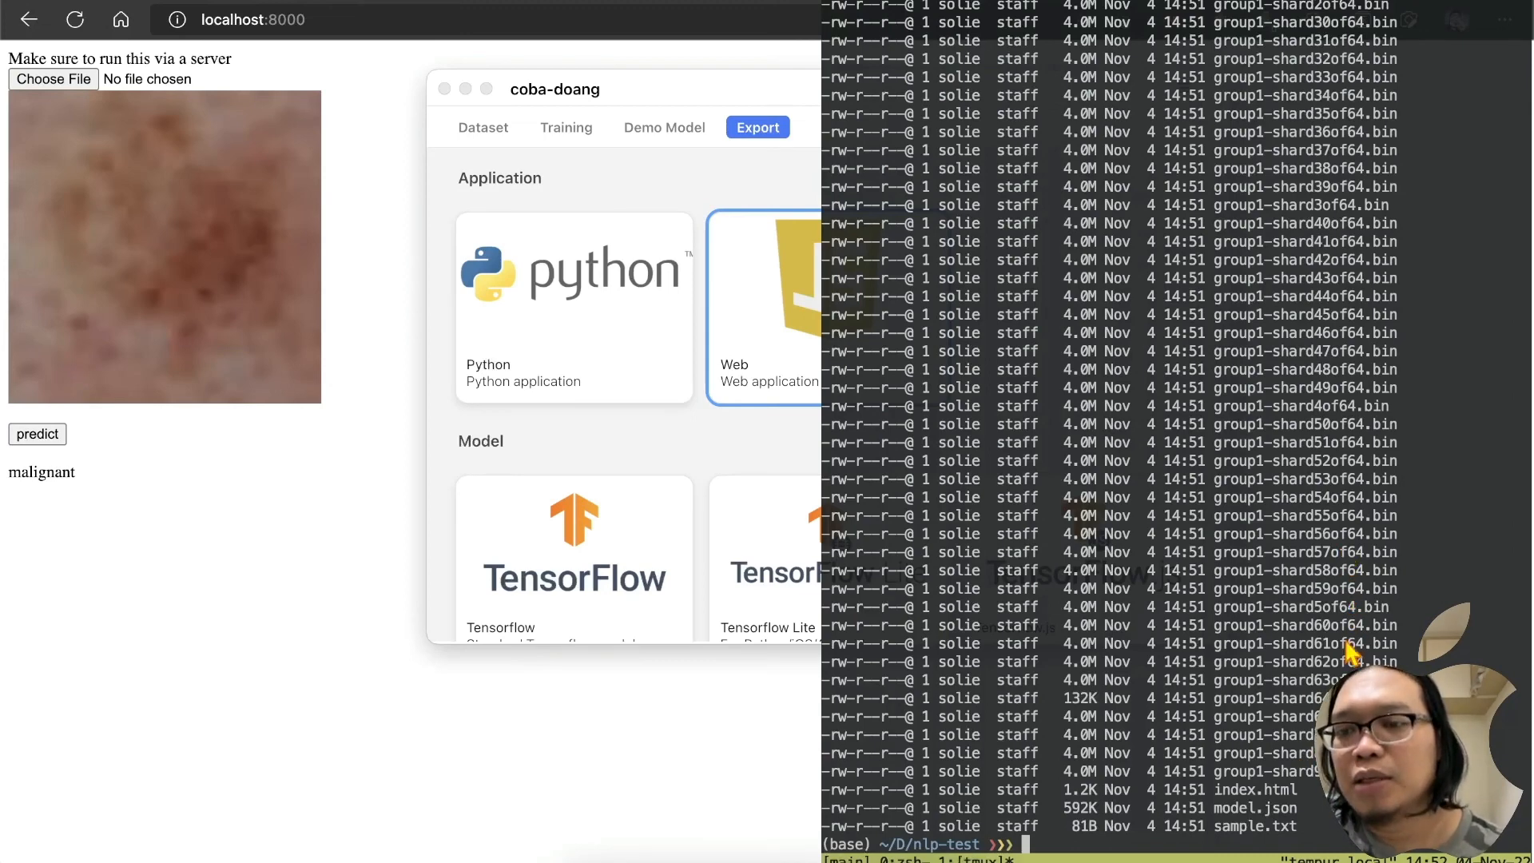
scroll(1303, 551, up, 9)
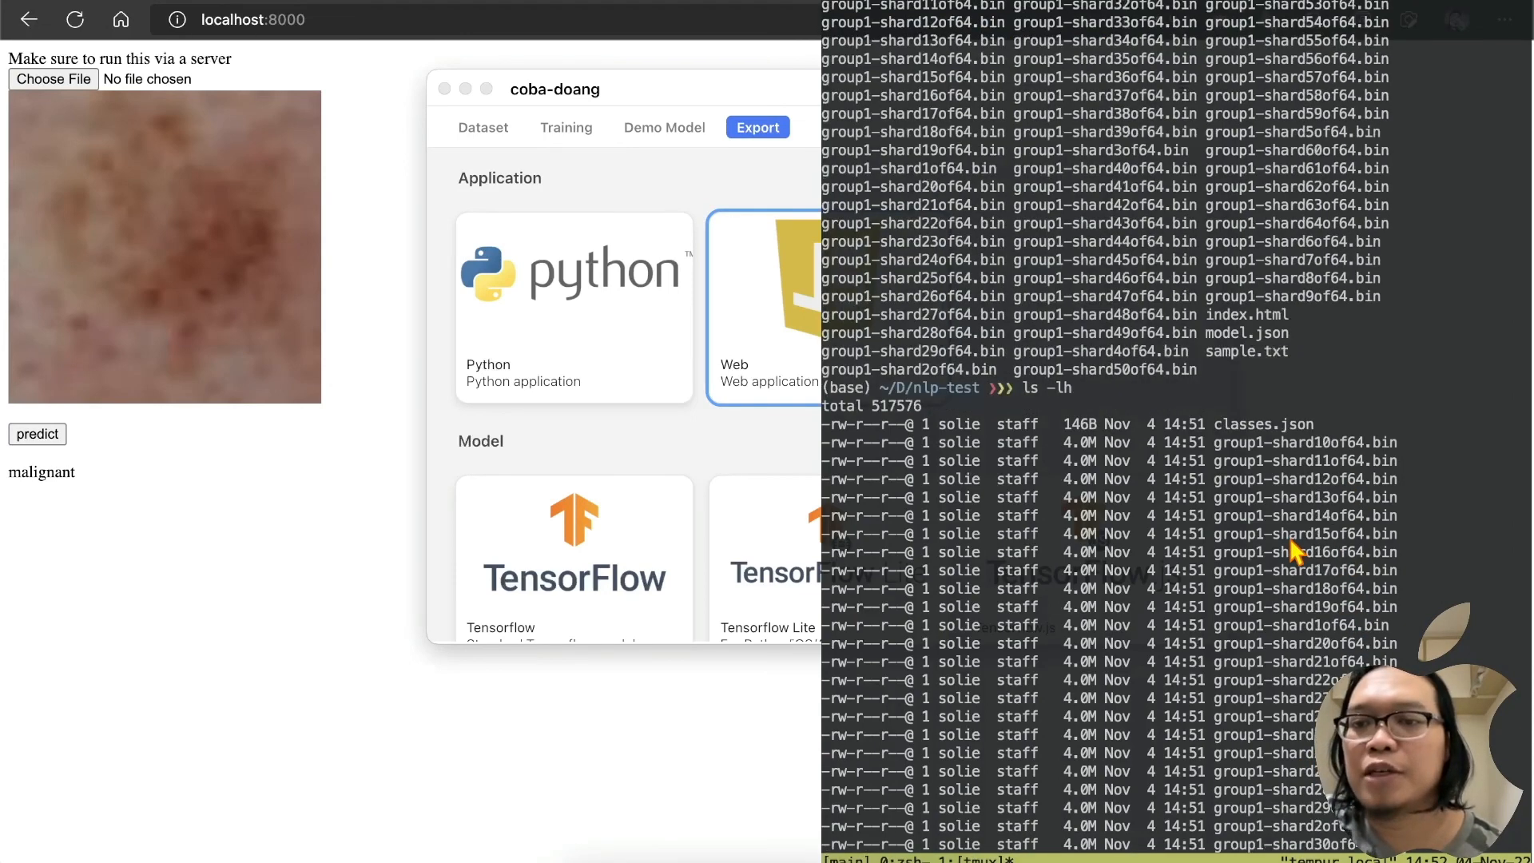
scroll(1291, 542, down, 9)
scroll(1292, 541, up, 9)
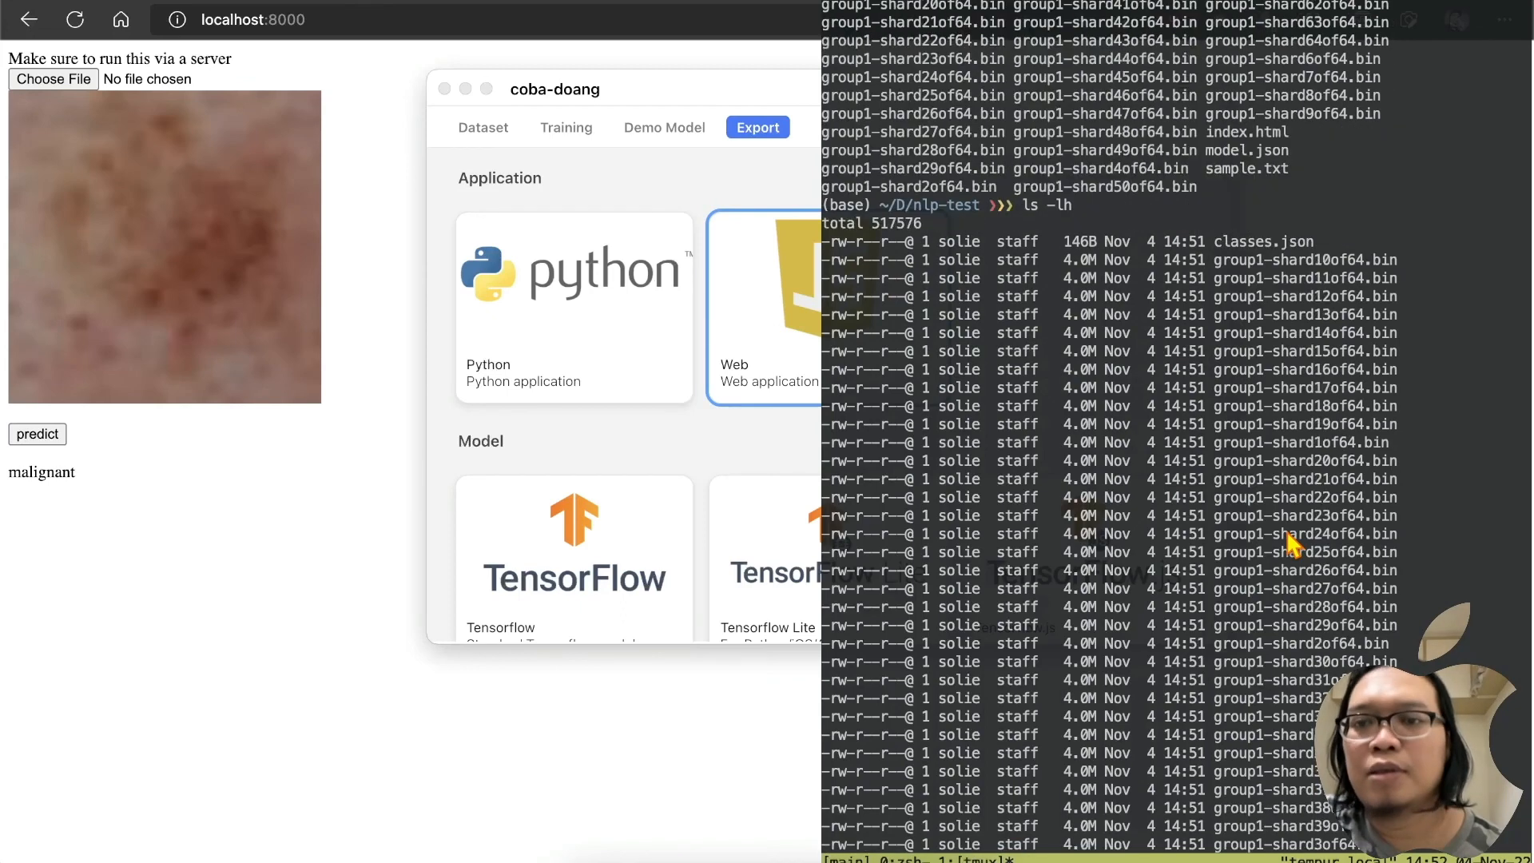
scroll(1261, 311, down, 9)
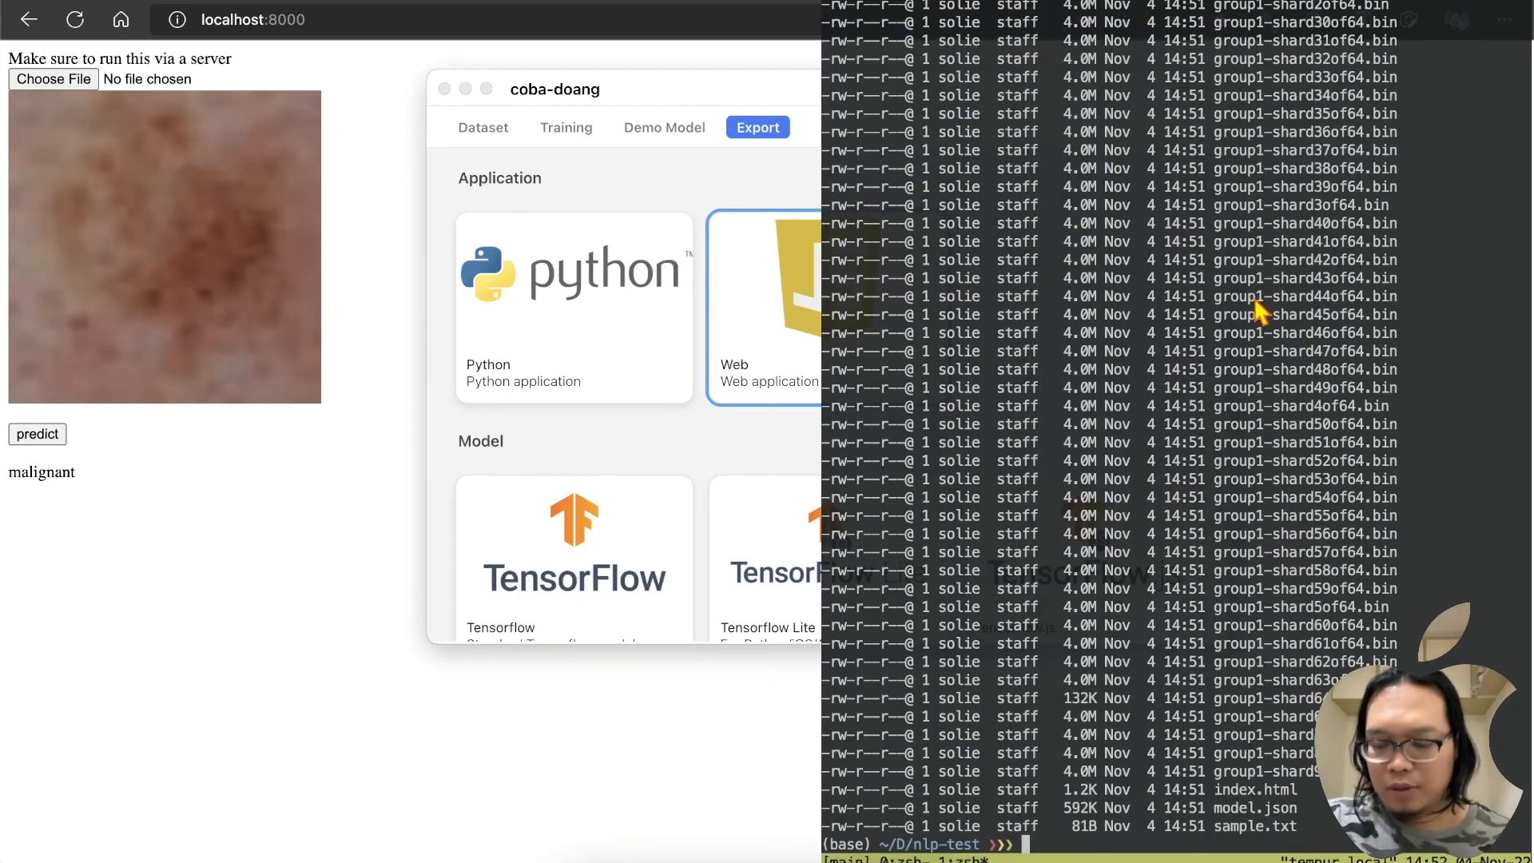
Step: Serve the nlp-test folder with python -m http.server and reload localhost:8000 in the browser
text(python -m http.server)
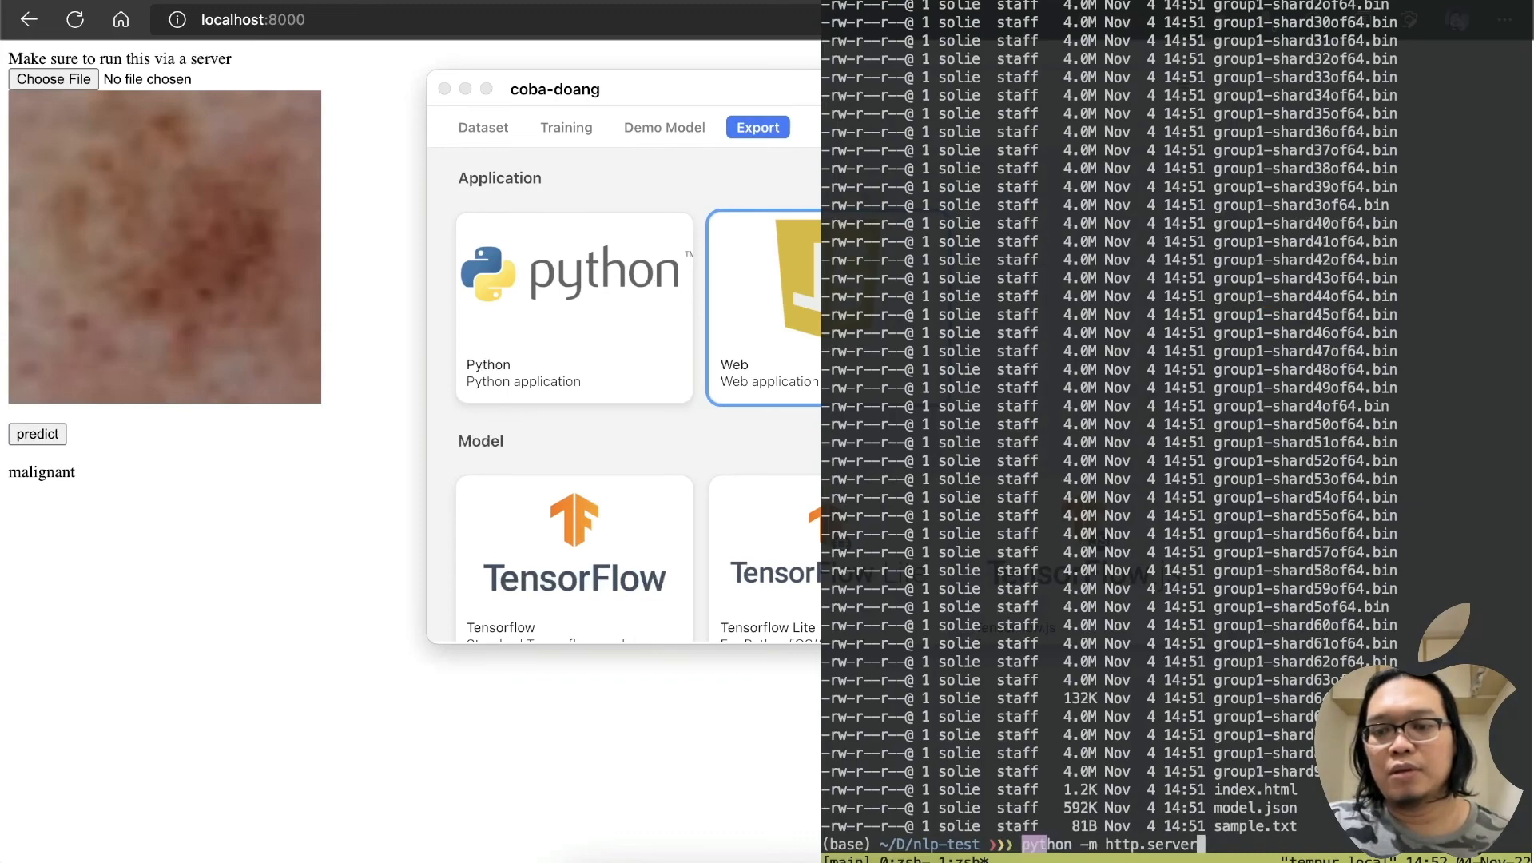
key(Up)
key(Return)
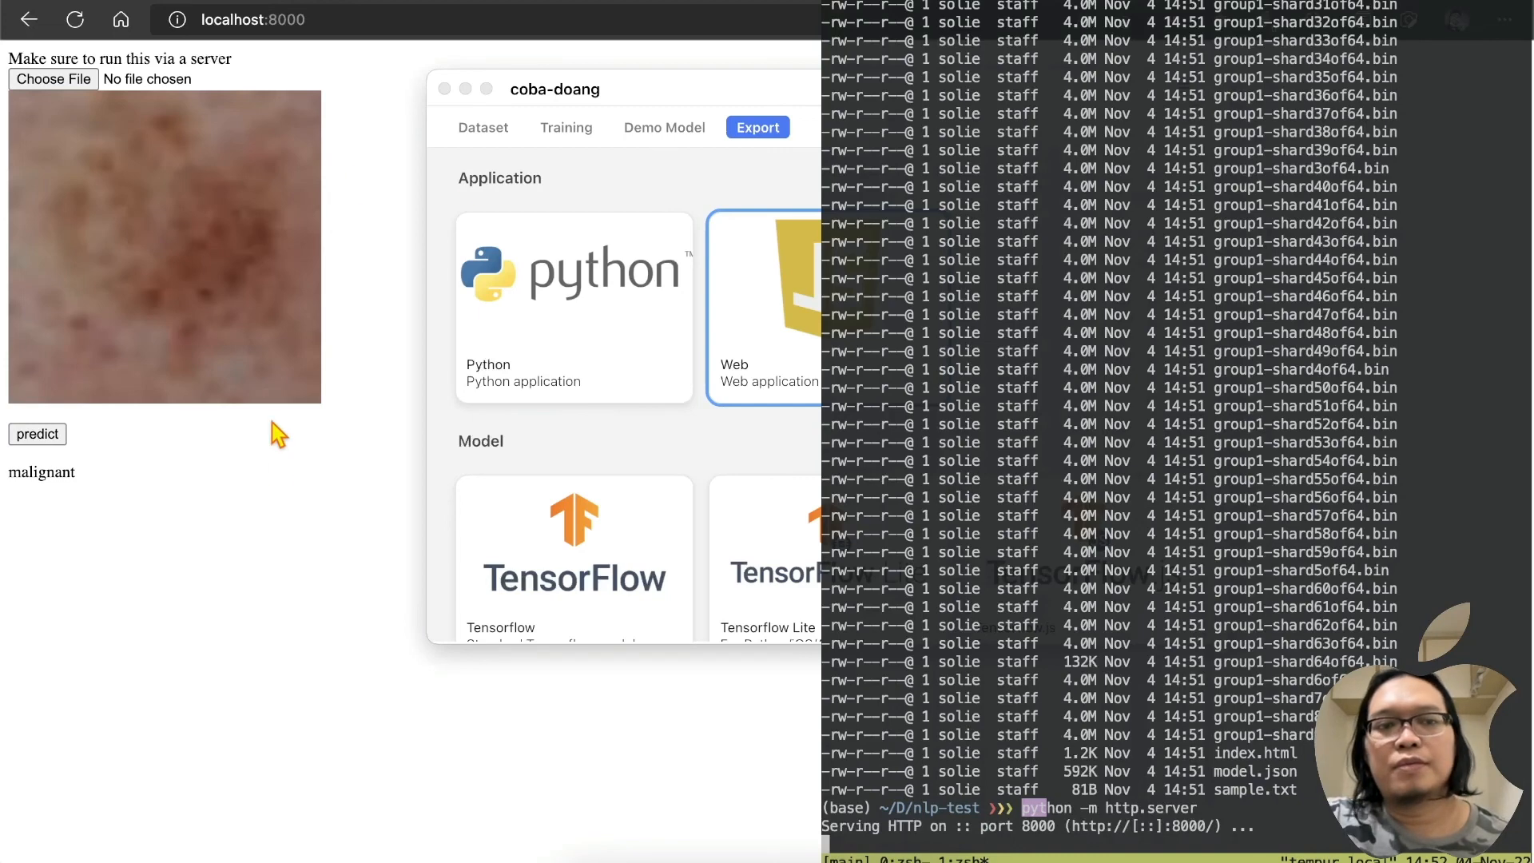
click(274, 505)
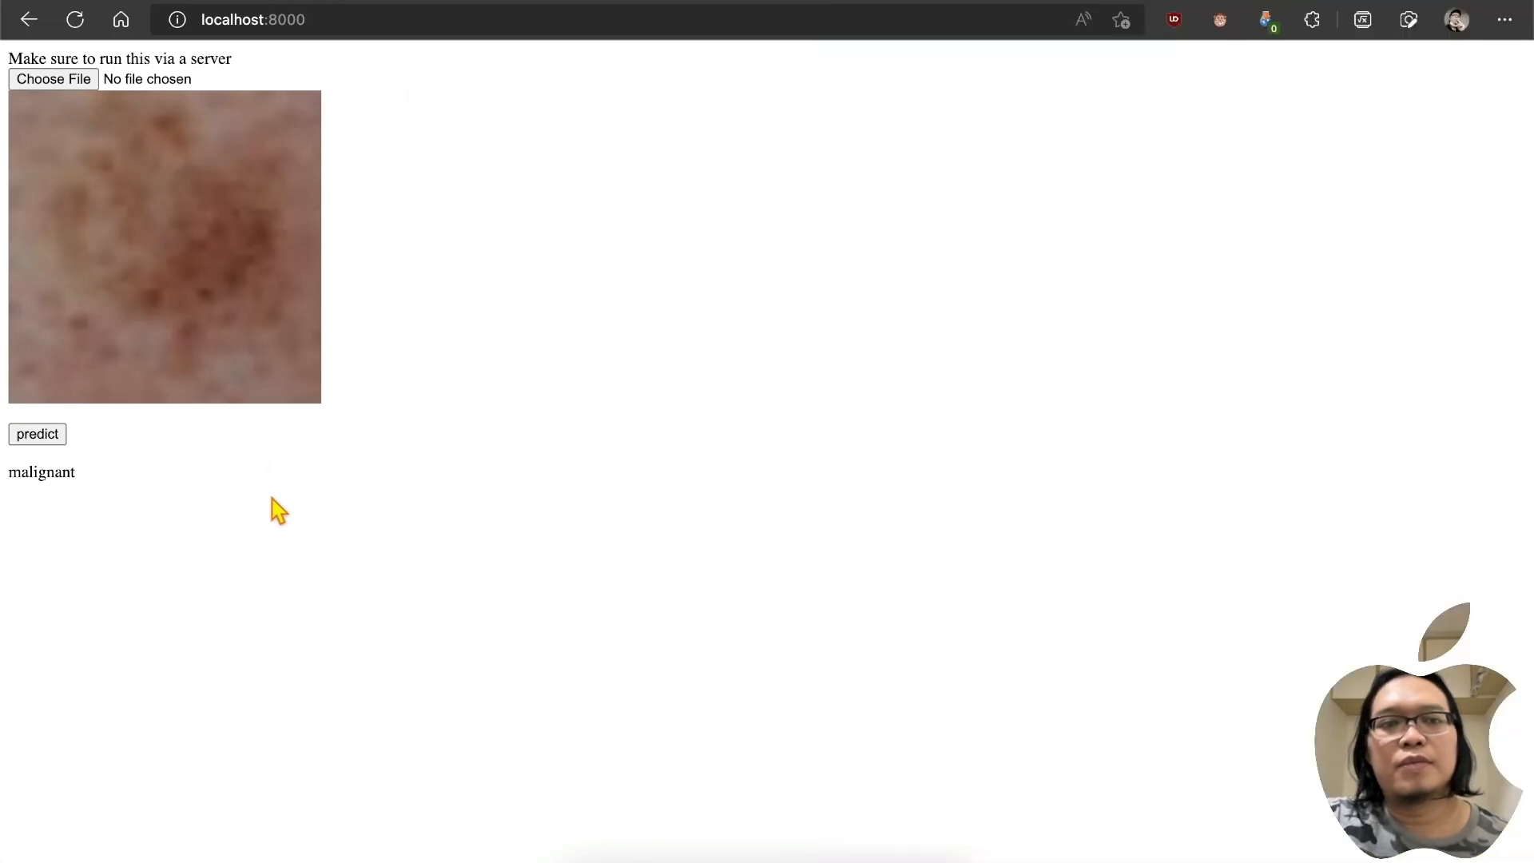
click(75, 20)
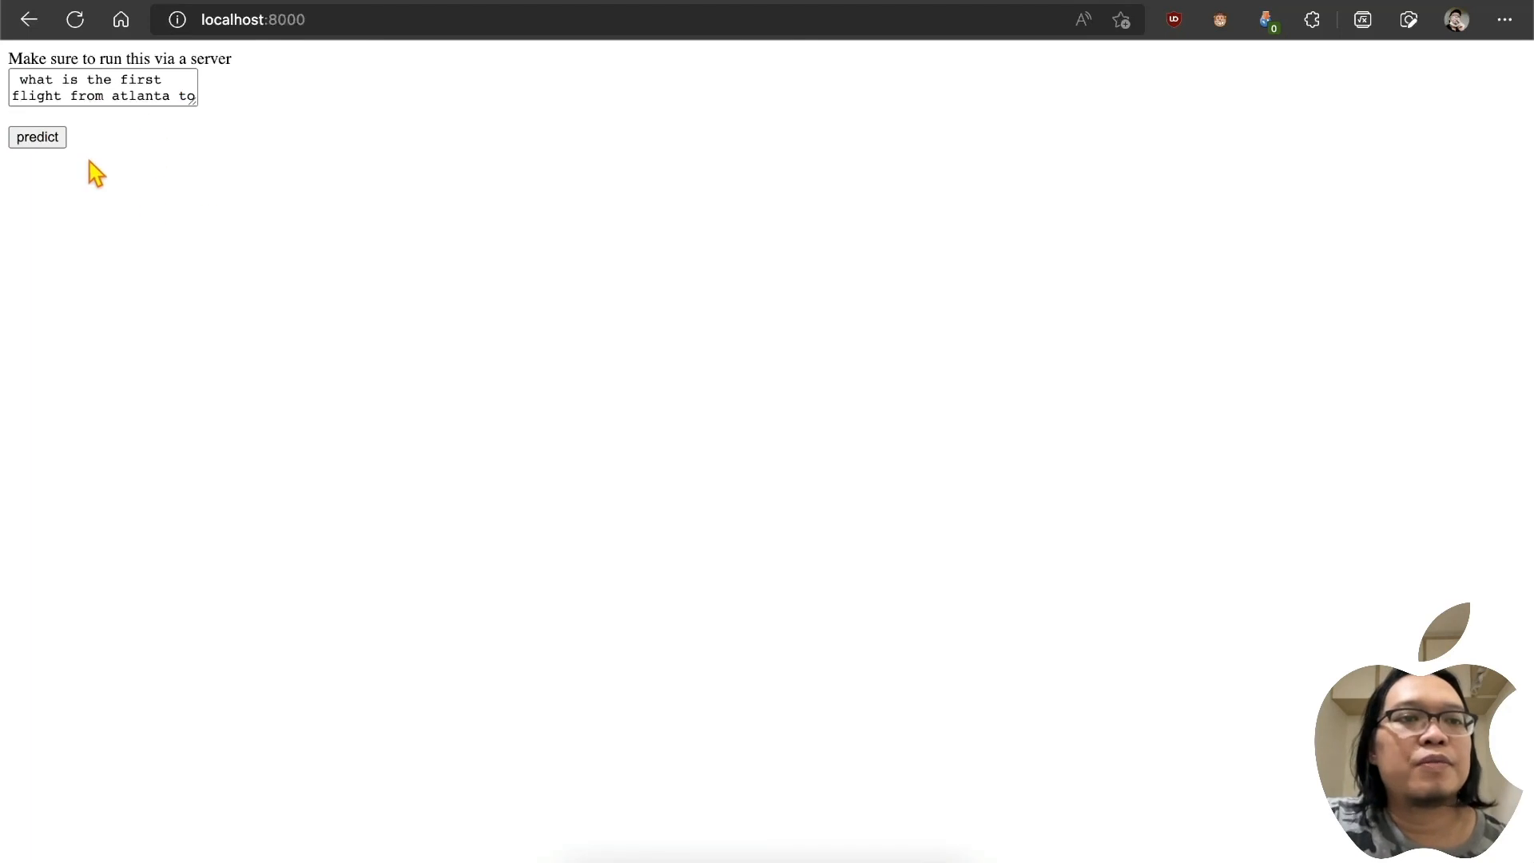
Step: Predict the class of the prefilled Atlanta flight question and enlarge its text box to fit the whole sentence
click(42, 140)
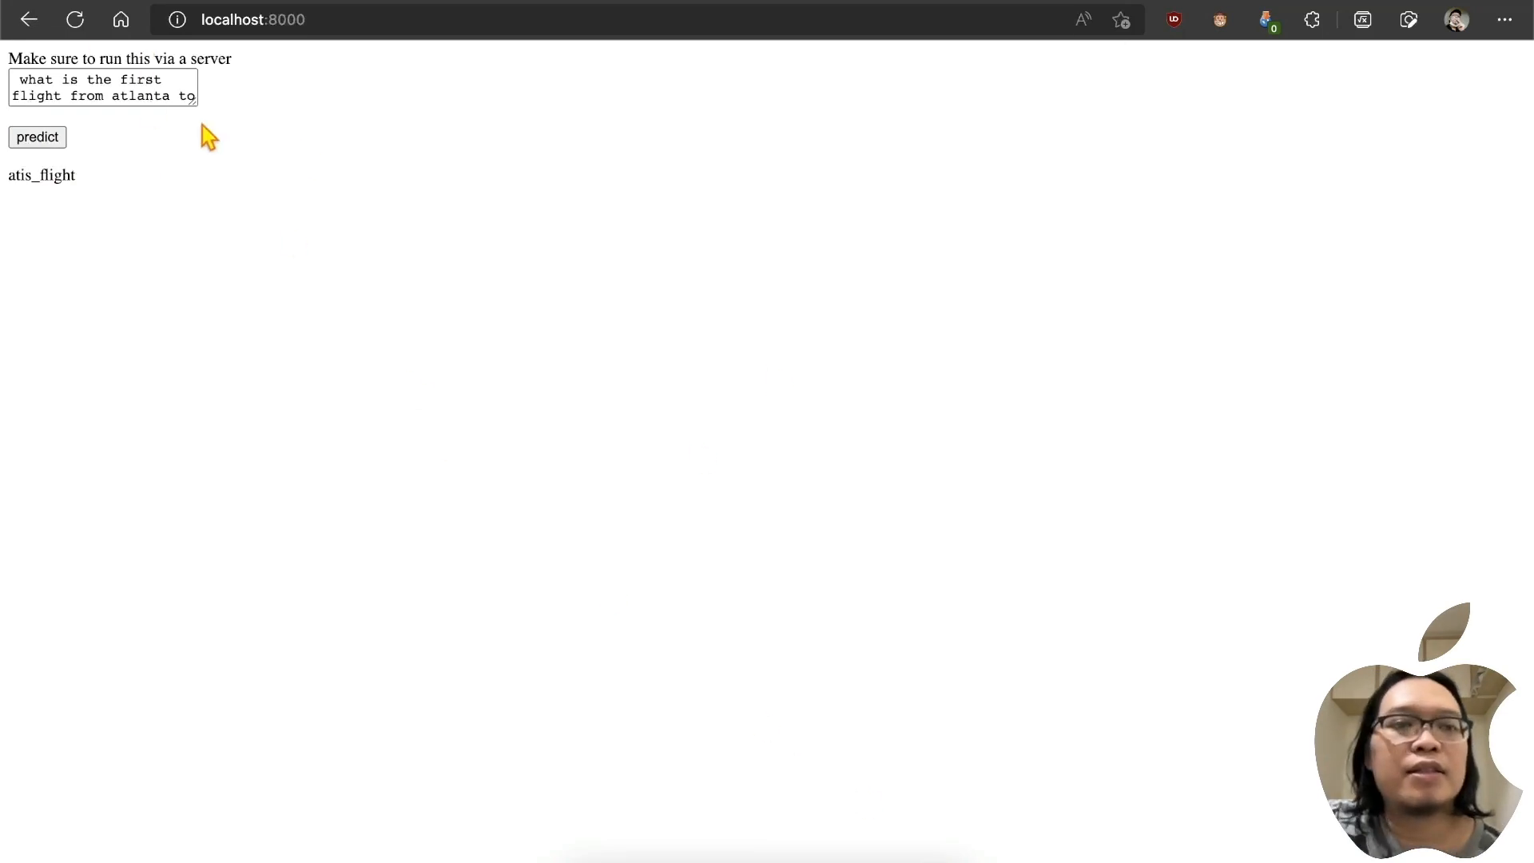
drag(195, 102, 574, 341)
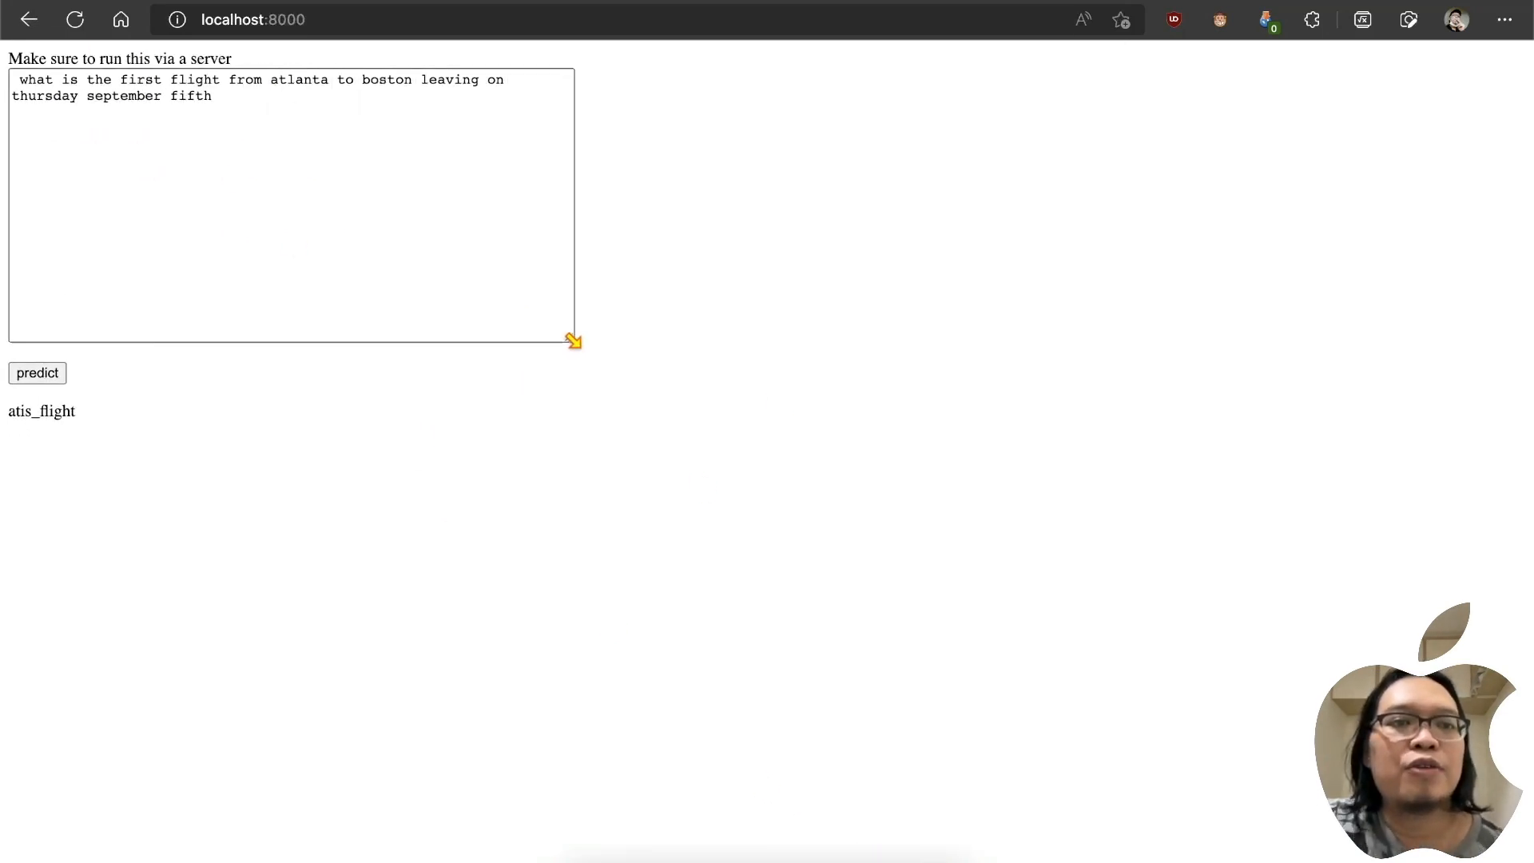